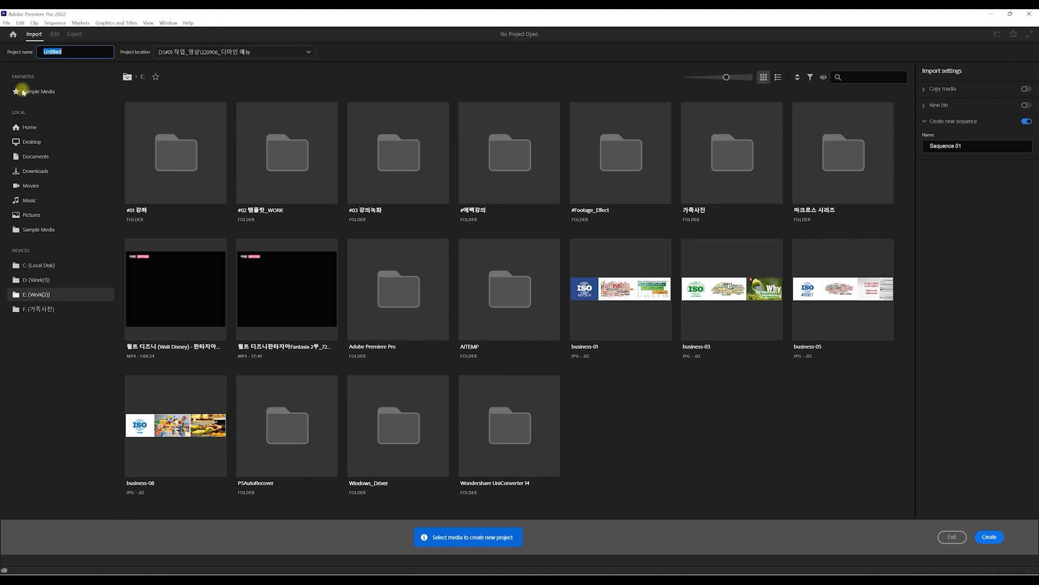
Step: Replace the default project name with "프리미어-강의"
{"action": "left_click", "coordinate": [73, 51]}
{"action": "double_click", "coordinate": [73, 50]}
{"action": "left_click", "coordinate": [77, 53]}
{"action": "key", "text": "Caps_Lock"}
{"action": "key", "text": "Caps_Lock"}
{"action": "key", "text": "BackSpace"}
{"action": "key", "text": "BackSpace"}
{"action": "key", "text": "BackSpace"}
{"action": "key", "text": "BackSpace"}
{"action": "key", "text": "BackSpace"}
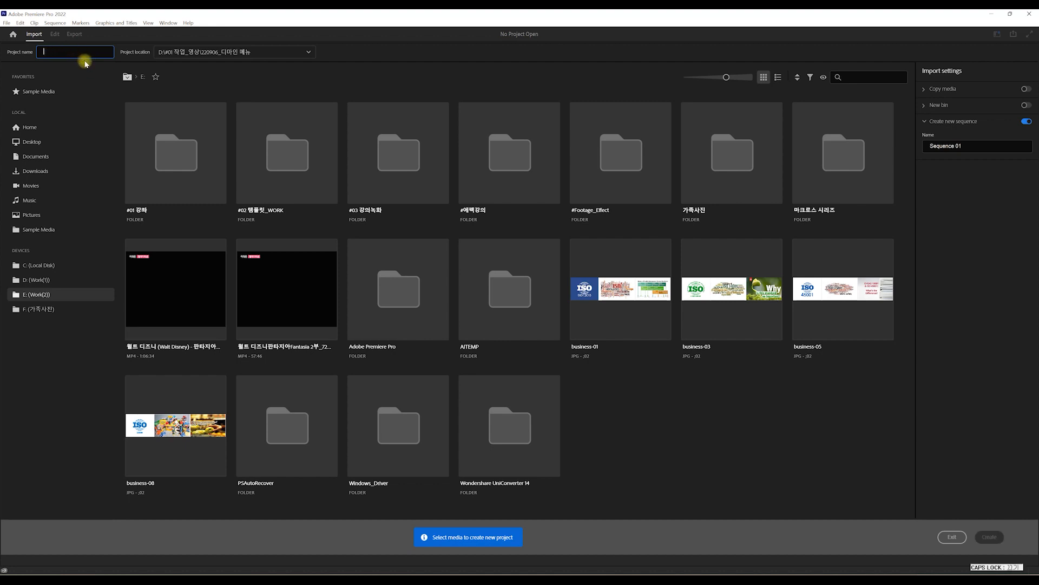
{"action": "type", "text": "프레미"}
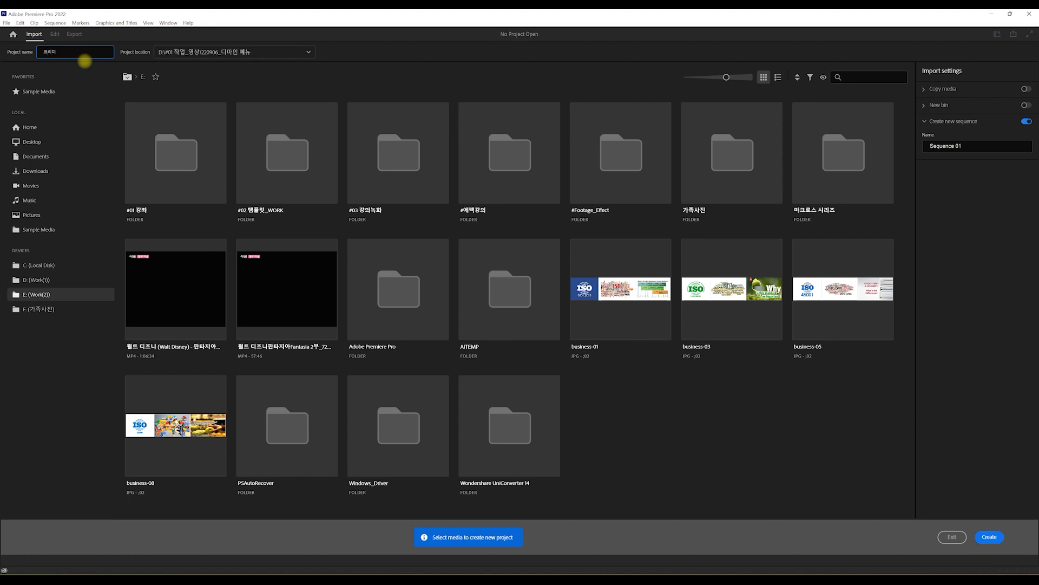
{"action": "type", "text": "어-강의"}
Step: Set the project location to a new folder named "프리미어2022-강의" on the Work(2) (E:) drive
{"action": "left_click", "coordinate": [225, 52]}
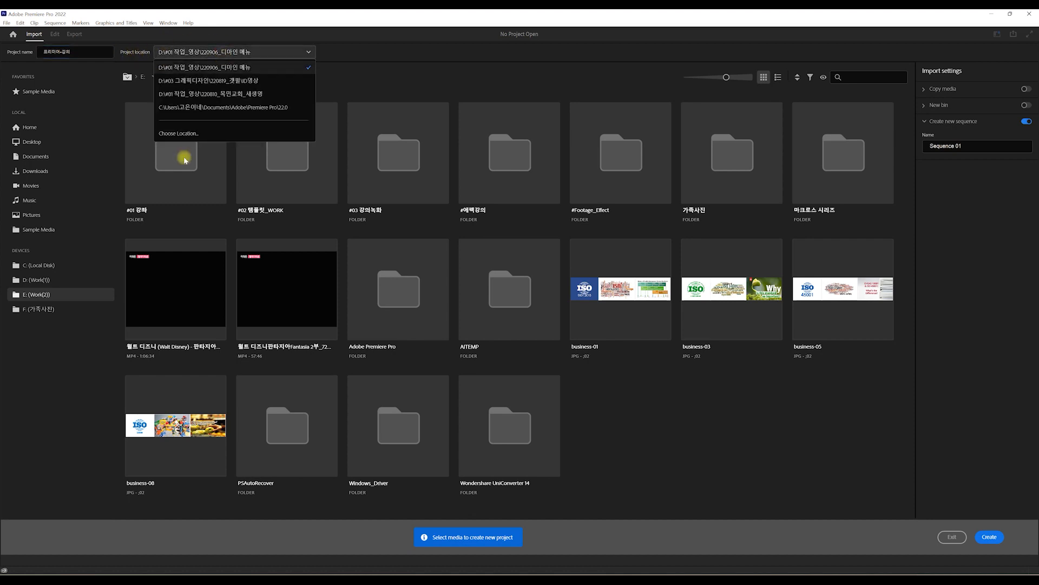
{"action": "left_click", "coordinate": [179, 133]}
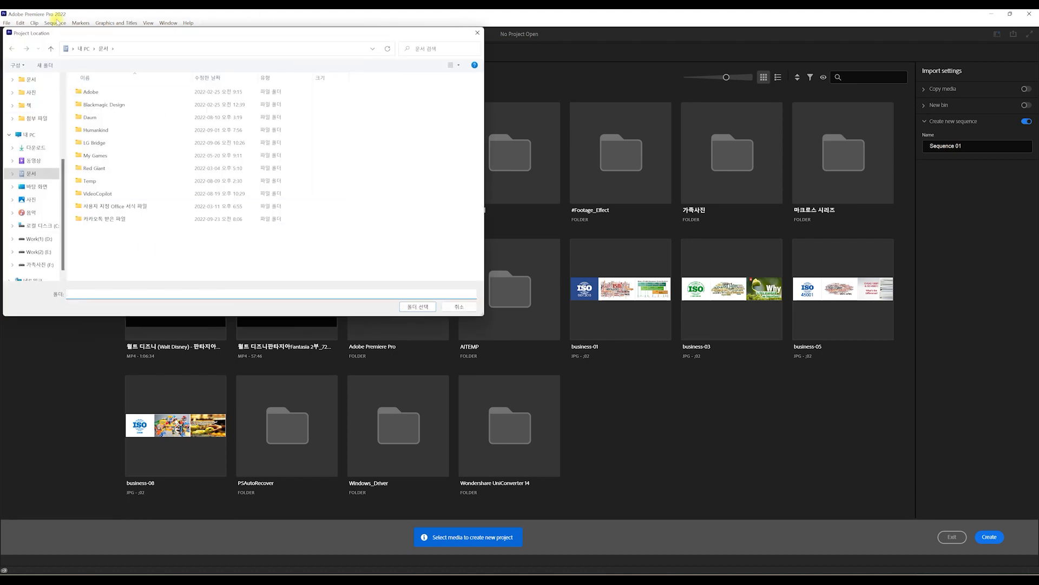
{"action": "left_click", "coordinate": [40, 252]}
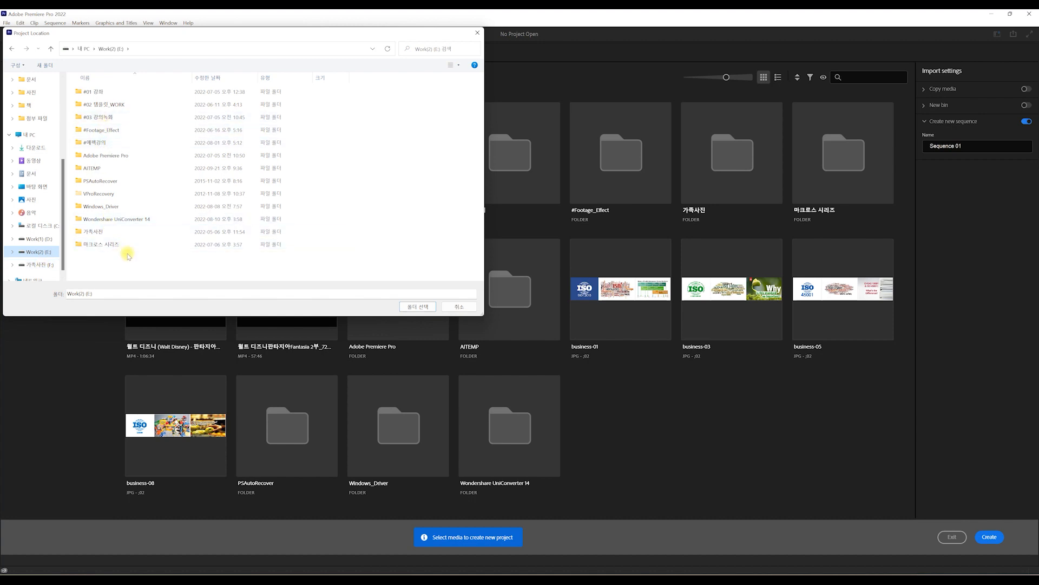
{"action": "left_click", "coordinate": [43, 65]}
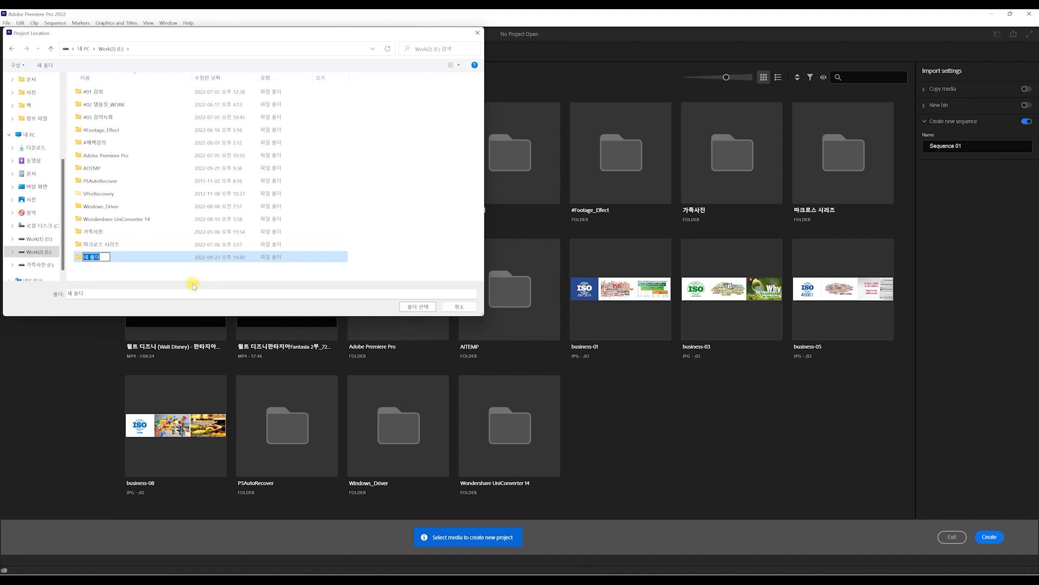
{"action": "type", "text": "vmfl"}
{"action": "key", "text": "BackSpace"}
{"action": "key", "text": "BackSpace"}
{"action": "key", "text": "BackSpace"}
{"action": "key", "text": "BackSpace"}
{"action": "key", "text": "Hangul"}
{"action": "type", "text": "플리미어2022-강의"}
{"action": "key", "text": "Return"}
{"action": "left_click", "coordinate": [418, 307]}
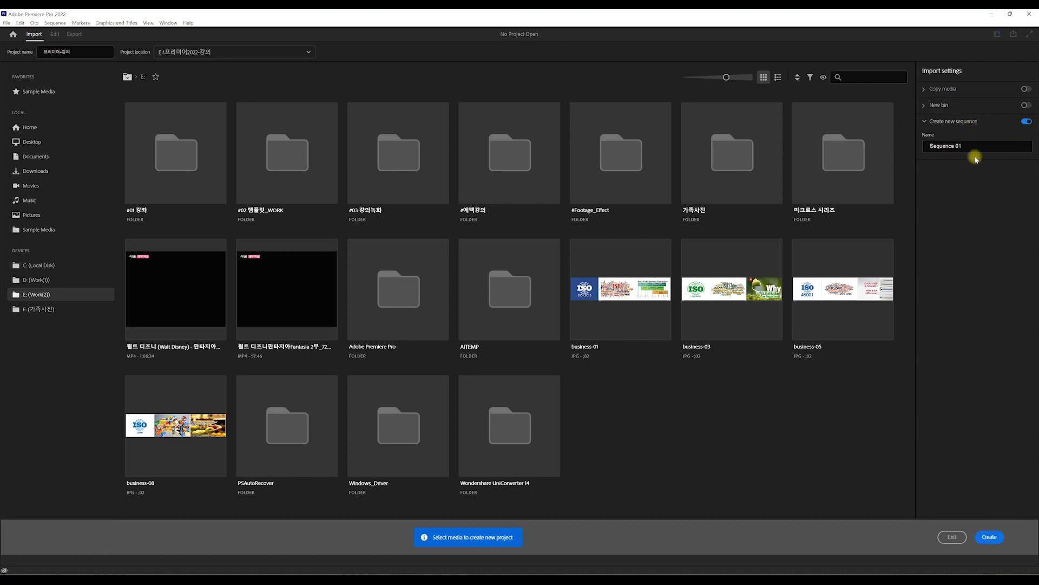
Step: Turn off creating a new sequence in the import settings and create the project
{"action": "left_click", "coordinate": [1026, 122]}
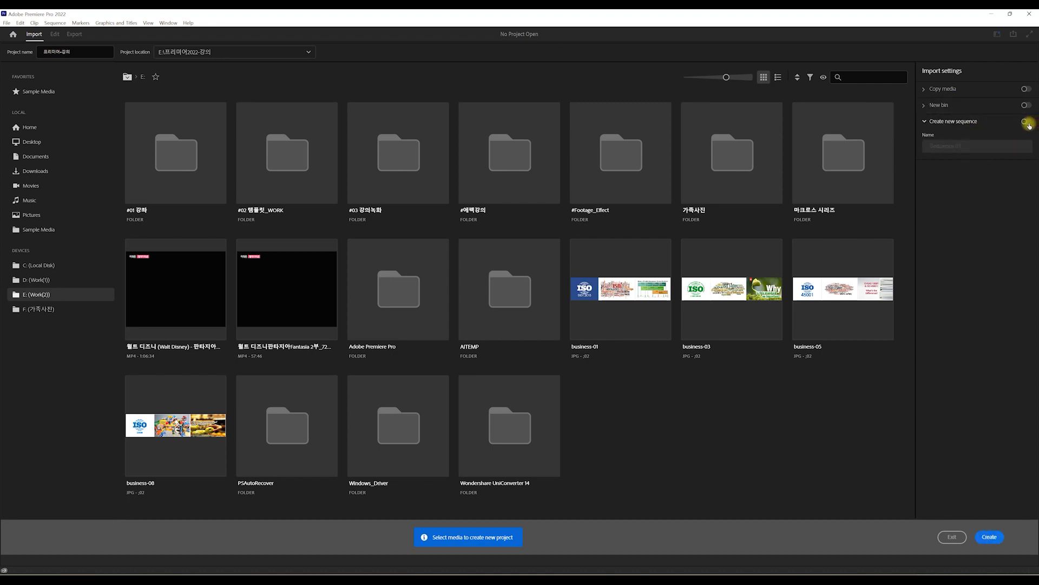
{"action": "left_click", "coordinate": [1026, 122]}
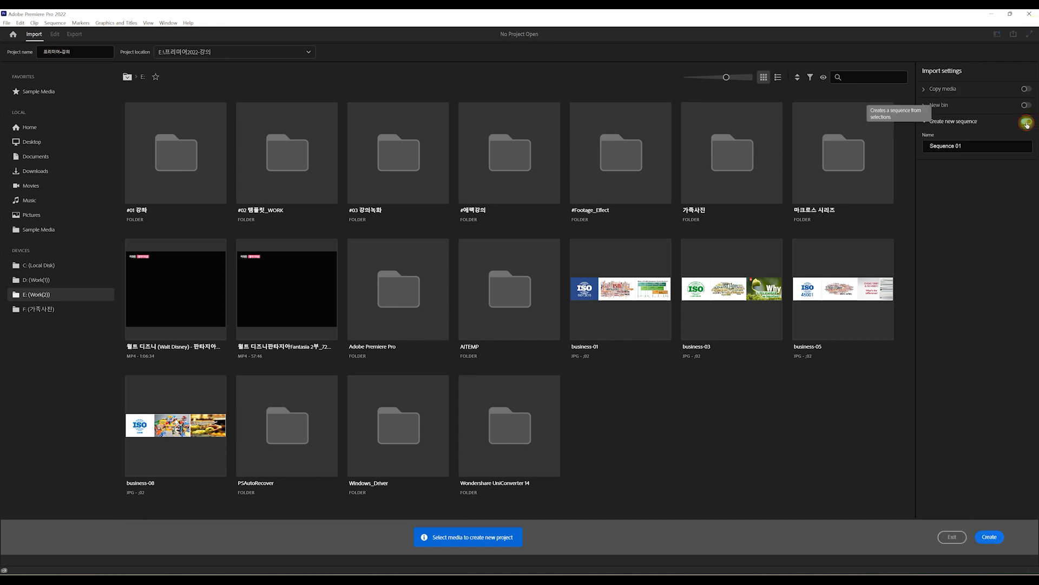
{"action": "left_click", "coordinate": [1027, 124]}
{"action": "left_click", "coordinate": [1027, 123]}
{"action": "left_click", "coordinate": [1027, 123]}
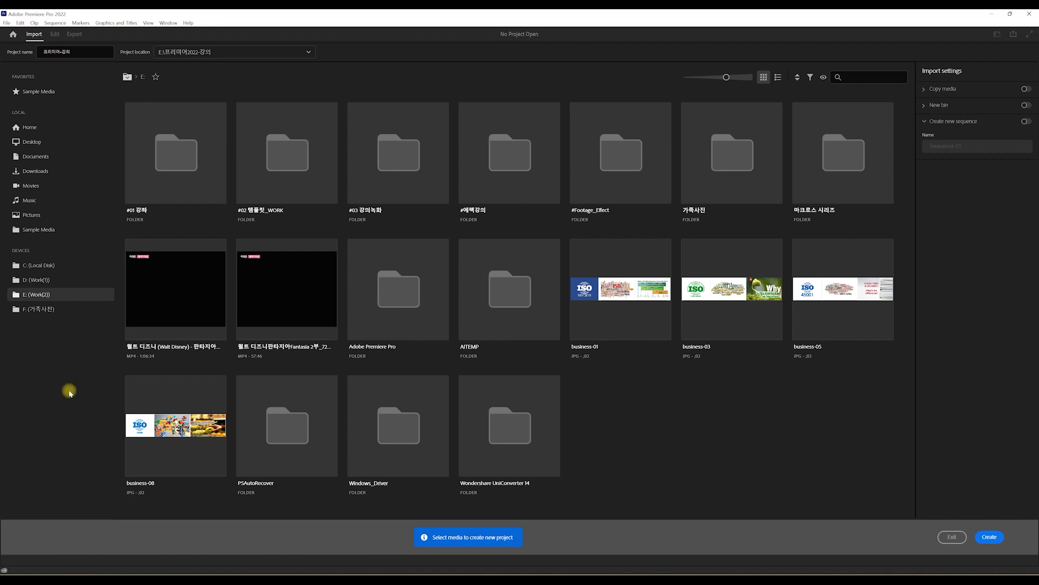
{"action": "left_click", "coordinate": [994, 537]}
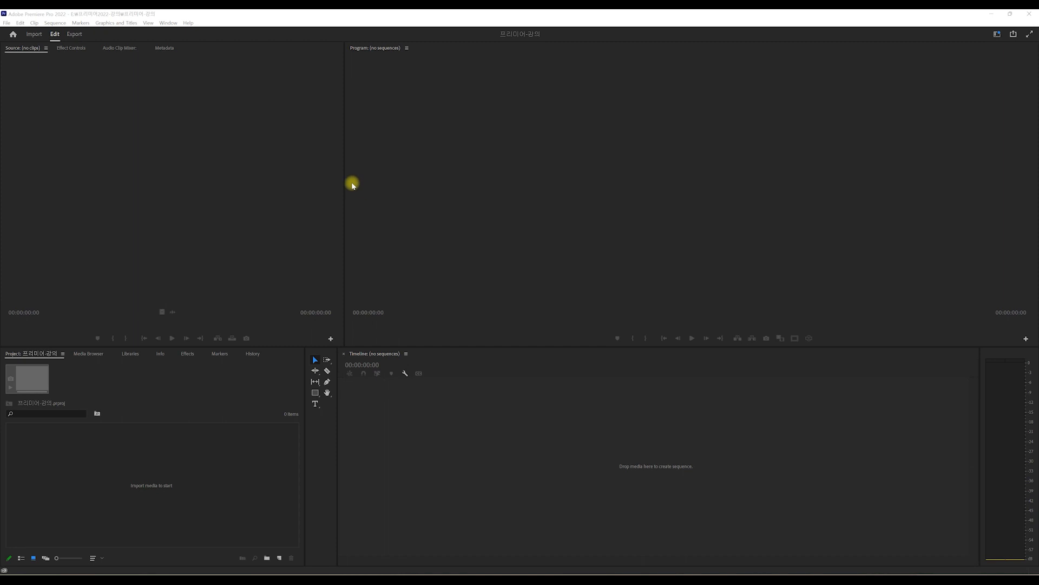
Step: Look over the workspace areas in turn: Source, Program, Project, Tools, Timeline and Audio Meters
{"action": "left_click", "coordinate": [130, 187]}
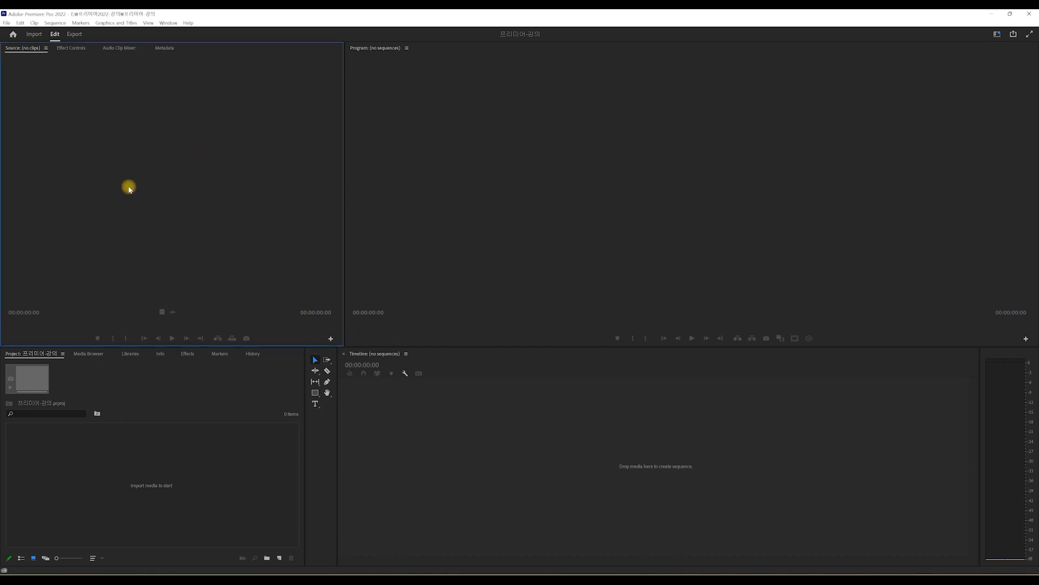
{"action": "left_click", "coordinate": [620, 214]}
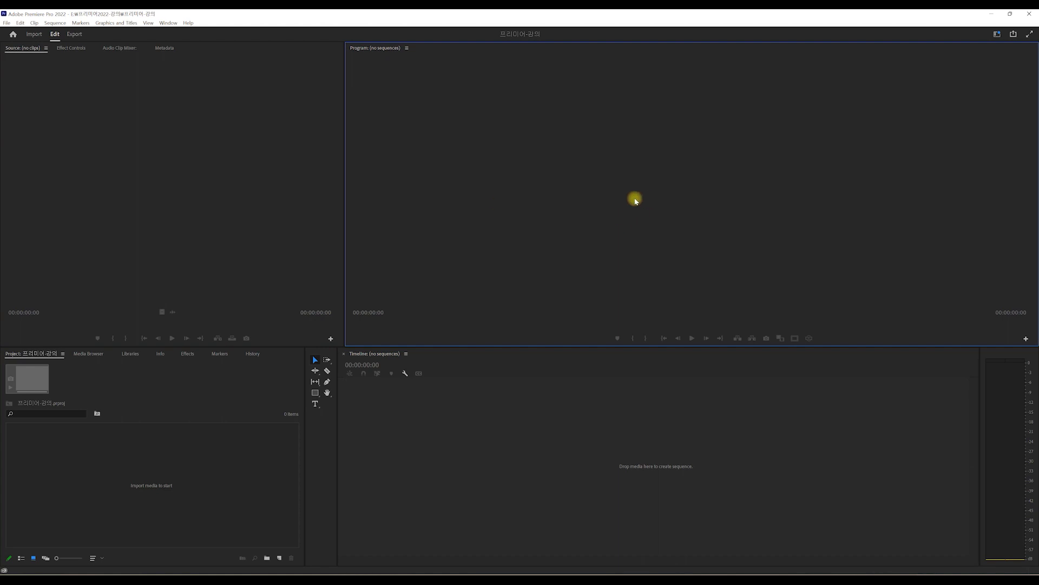
{"action": "left_click", "coordinate": [214, 413]}
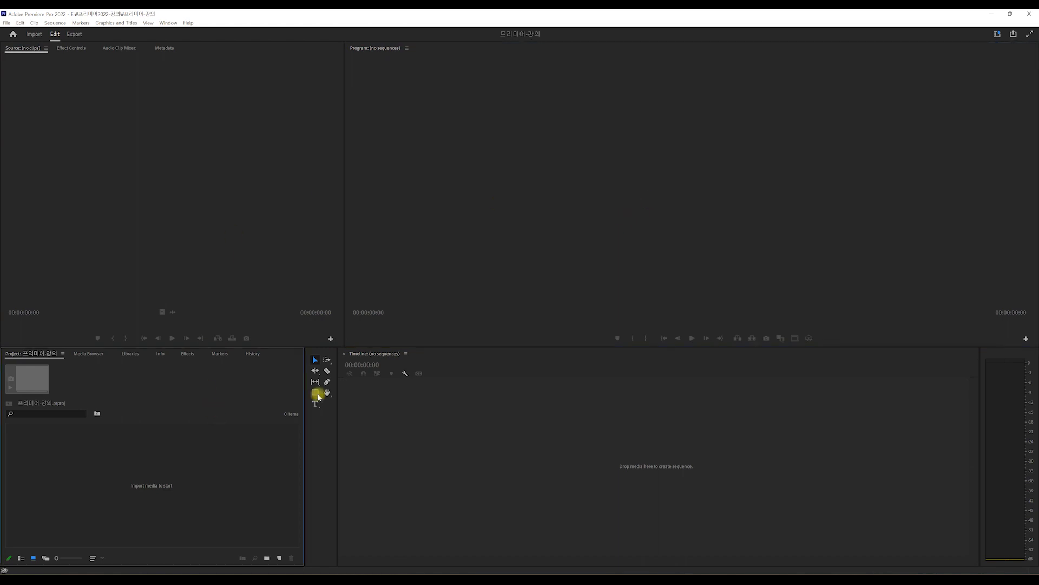
{"action": "left_click", "coordinate": [334, 454]}
{"action": "left_click", "coordinate": [650, 433]}
{"action": "left_click", "coordinate": [1028, 359]}
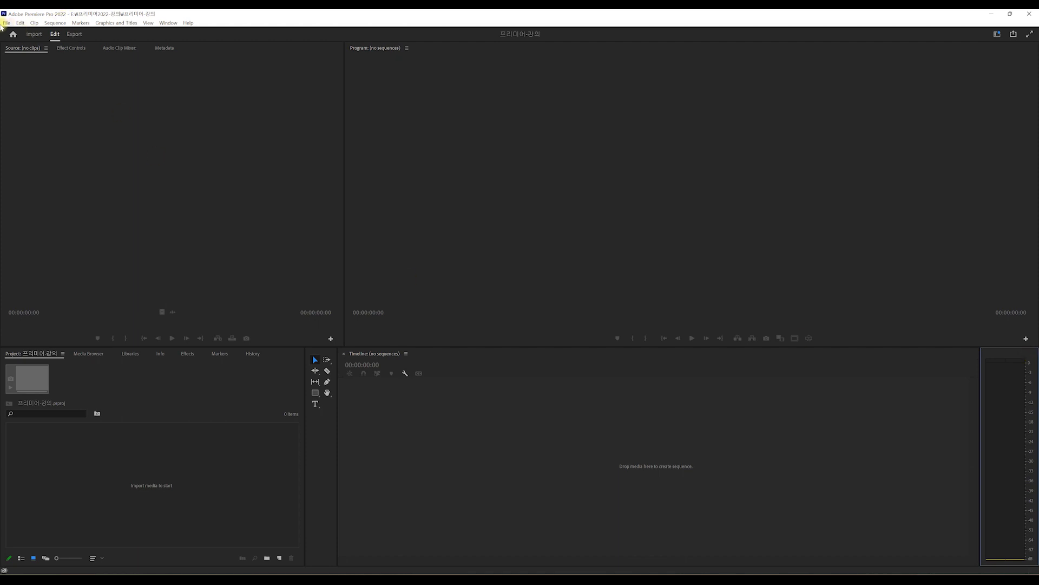
{"action": "left_click", "coordinate": [6, 25]}
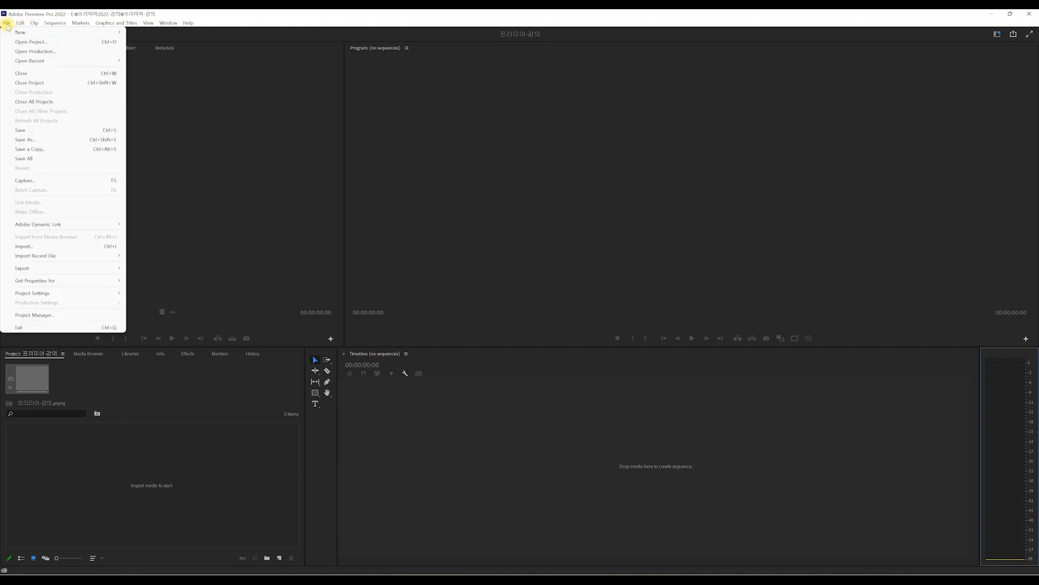
{"action": "mouse_move", "coordinate": [24, 26]}
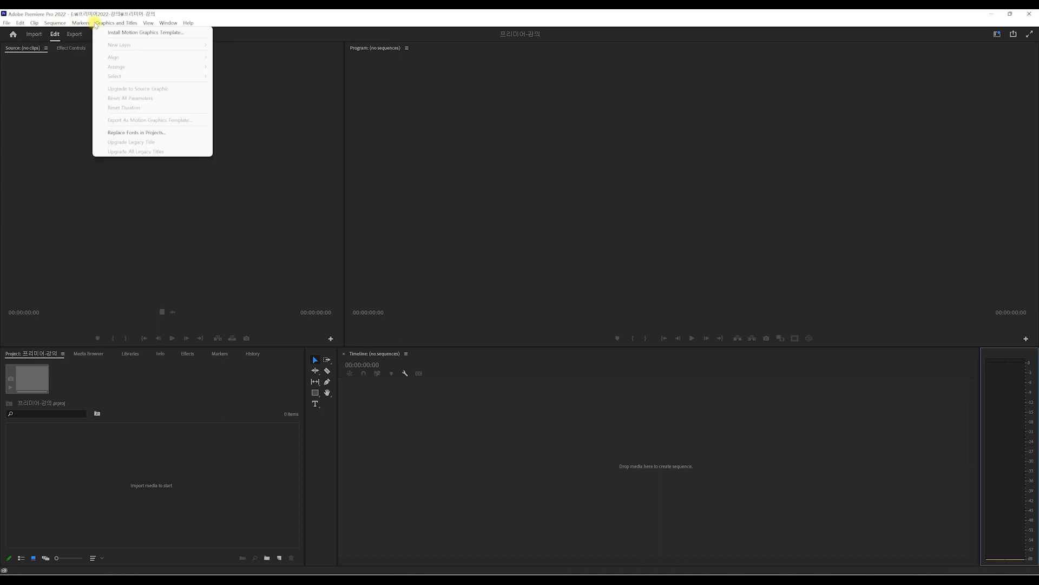
{"action": "mouse_move", "coordinate": [117, 21]}
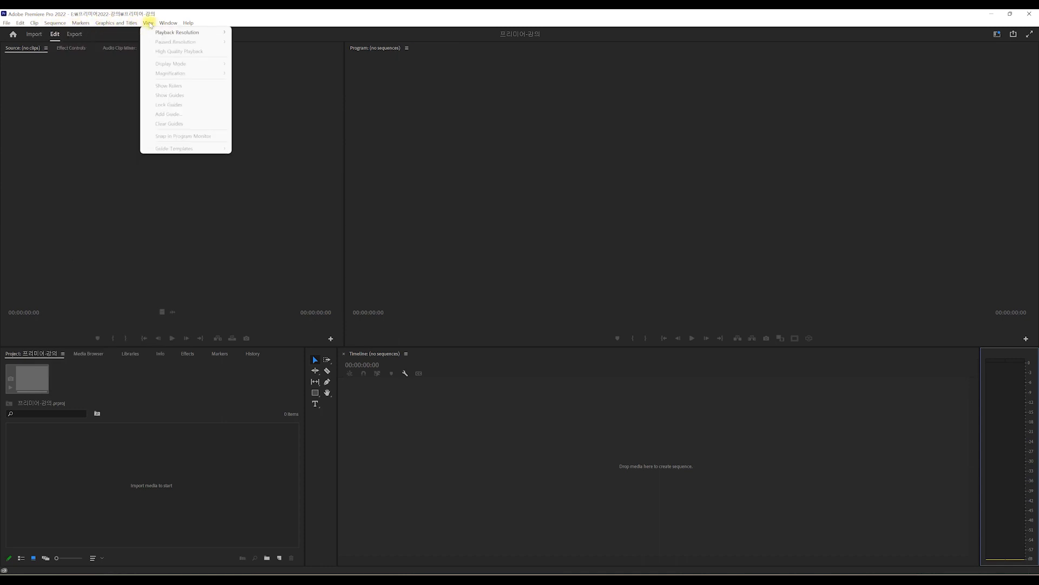
{"action": "mouse_move", "coordinate": [188, 25]}
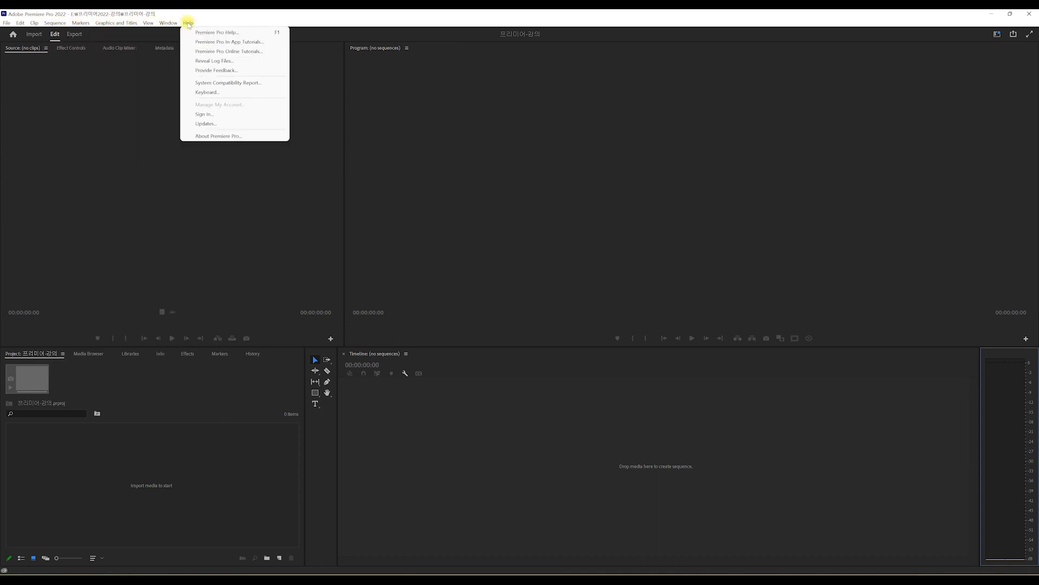
{"action": "left_click", "coordinate": [241, 14]}
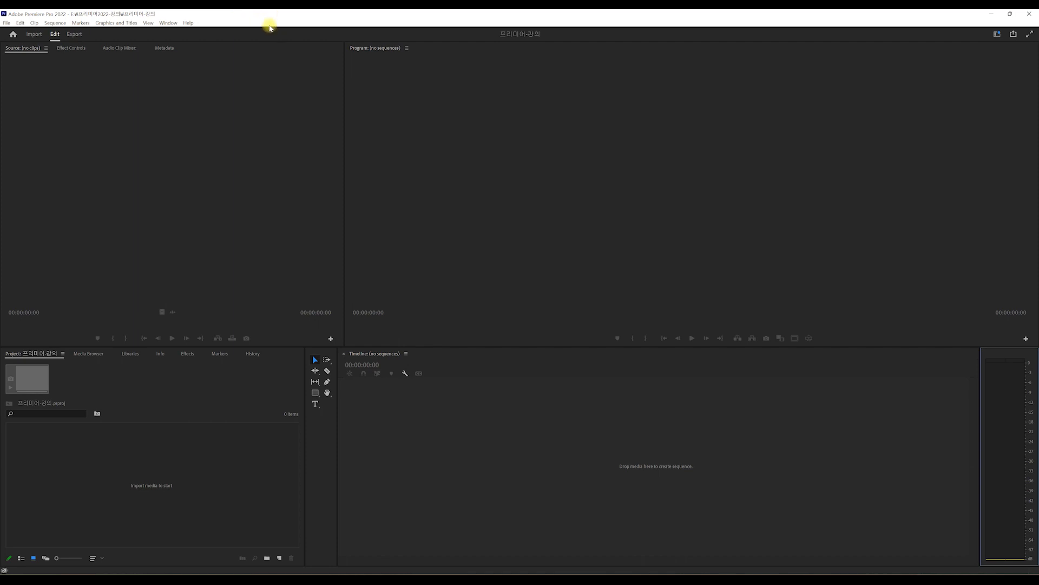
Step: Reset the Editing workspace to its saved layout
{"action": "left_click", "coordinate": [167, 22]}
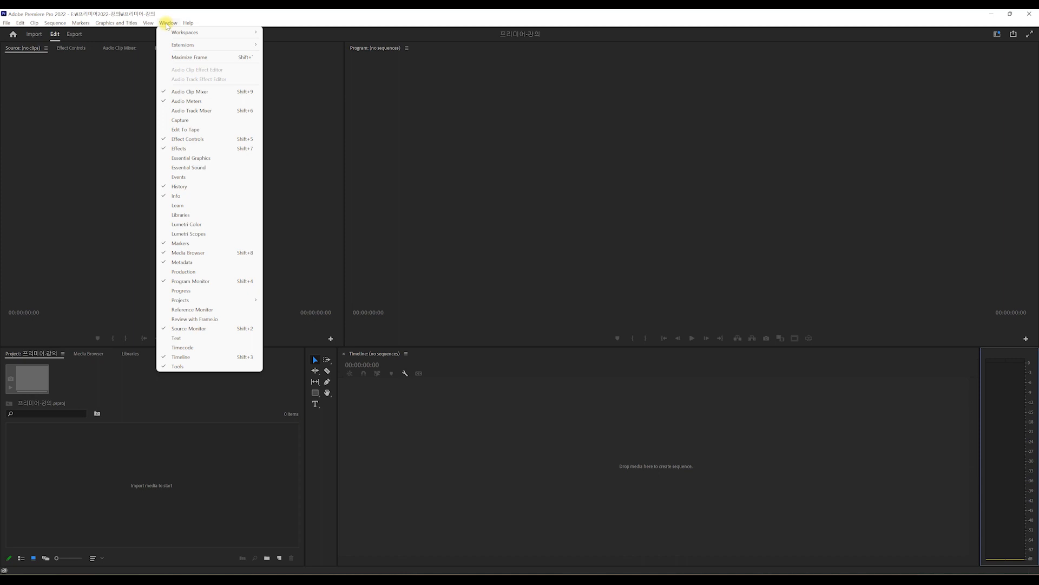
{"action": "mouse_move", "coordinate": [188, 36]}
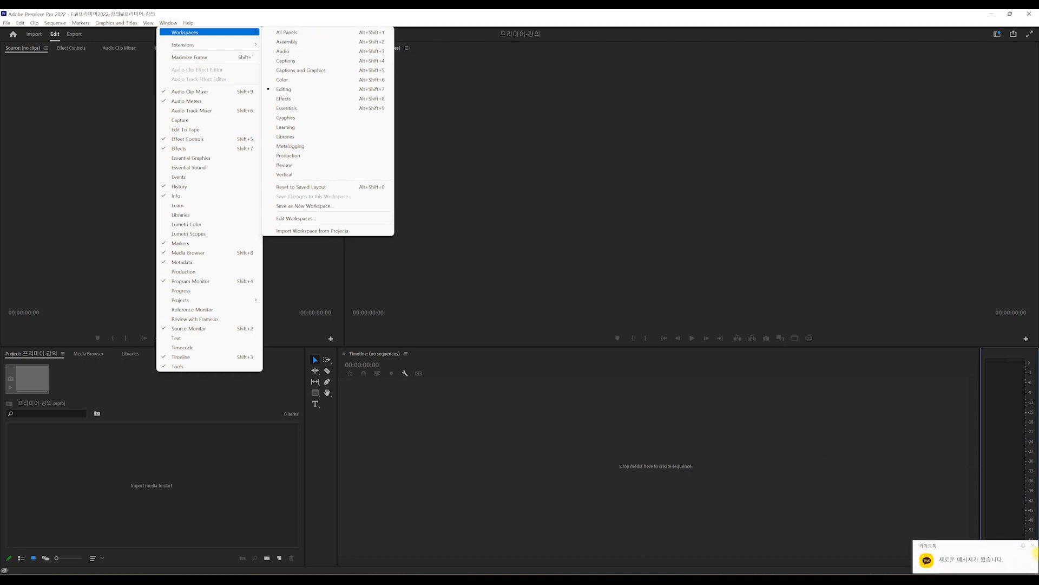
{"action": "left_click", "coordinate": [1034, 546]}
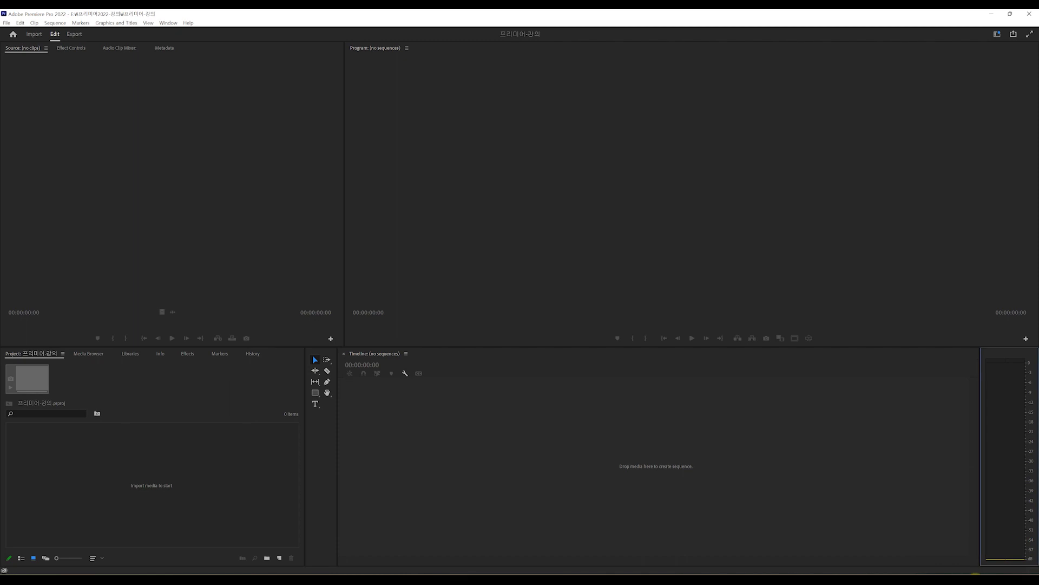
{"action": "left_click", "coordinate": [167, 23]}
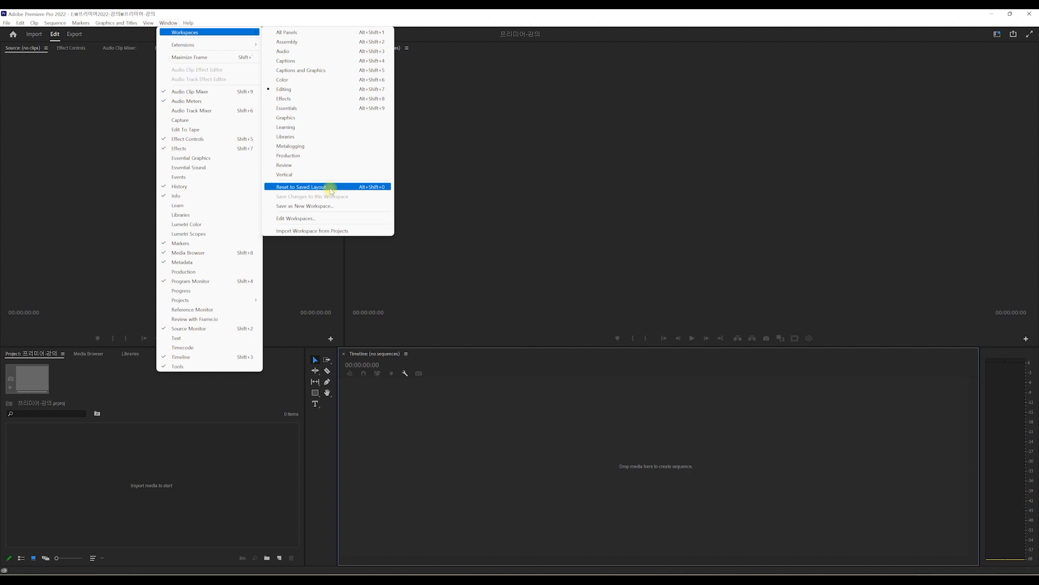
{"action": "left_click", "coordinate": [375, 187]}
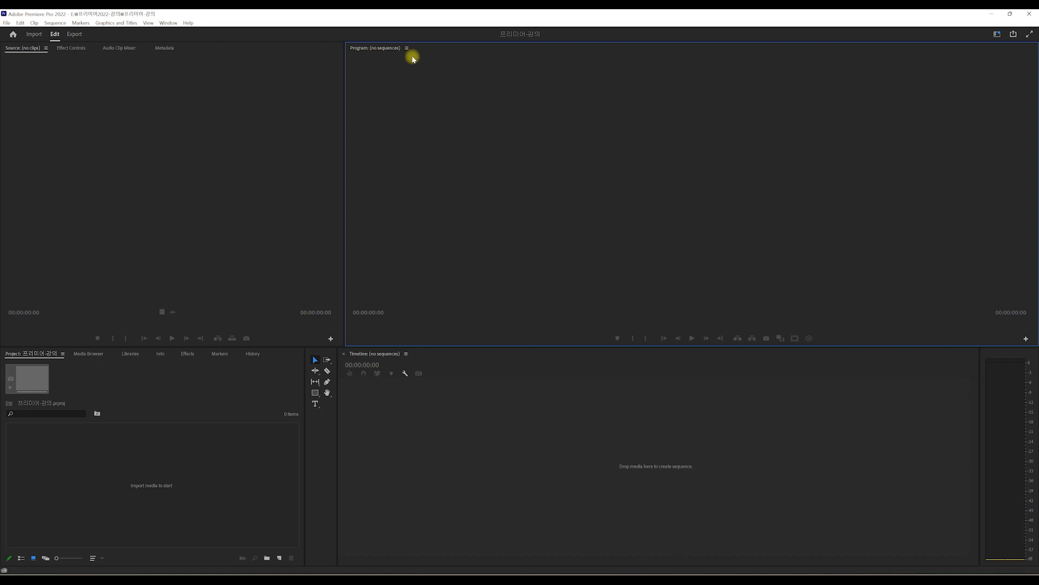
Step: Dock the Program monitor in the Source panel group, and reset the workspace to its saved layout
{"action": "left_click_drag", "start_coordinate": [368, 47], "coordinate": [227, 52]}
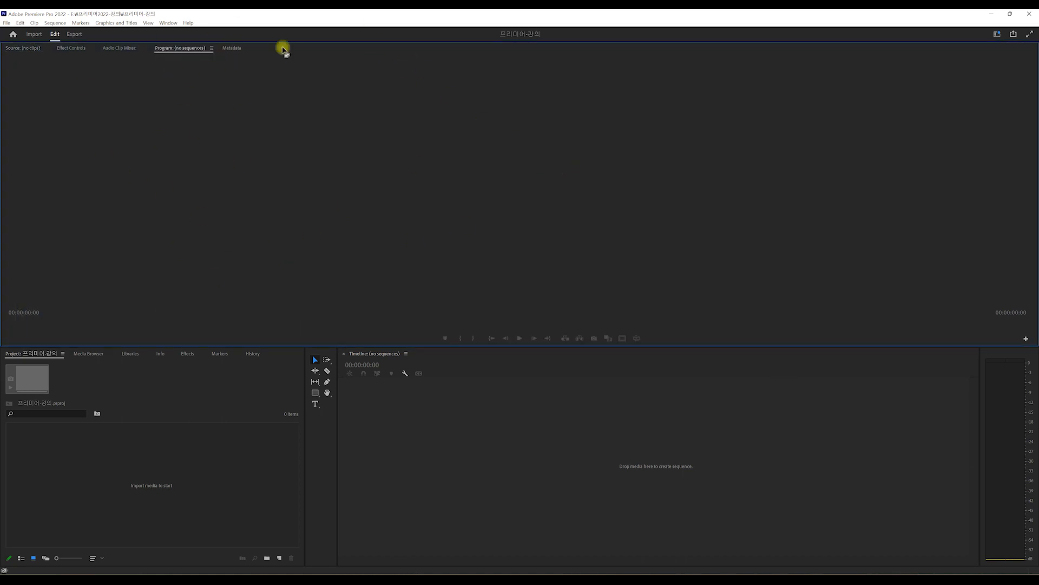
{"action": "left_click", "coordinate": [168, 23]}
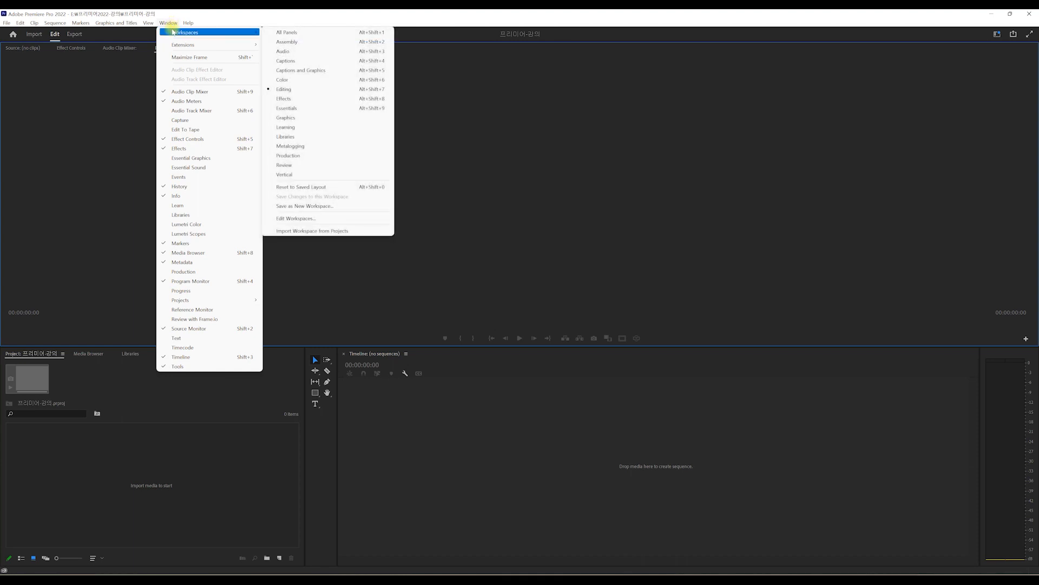
{"action": "mouse_move", "coordinate": [245, 34]}
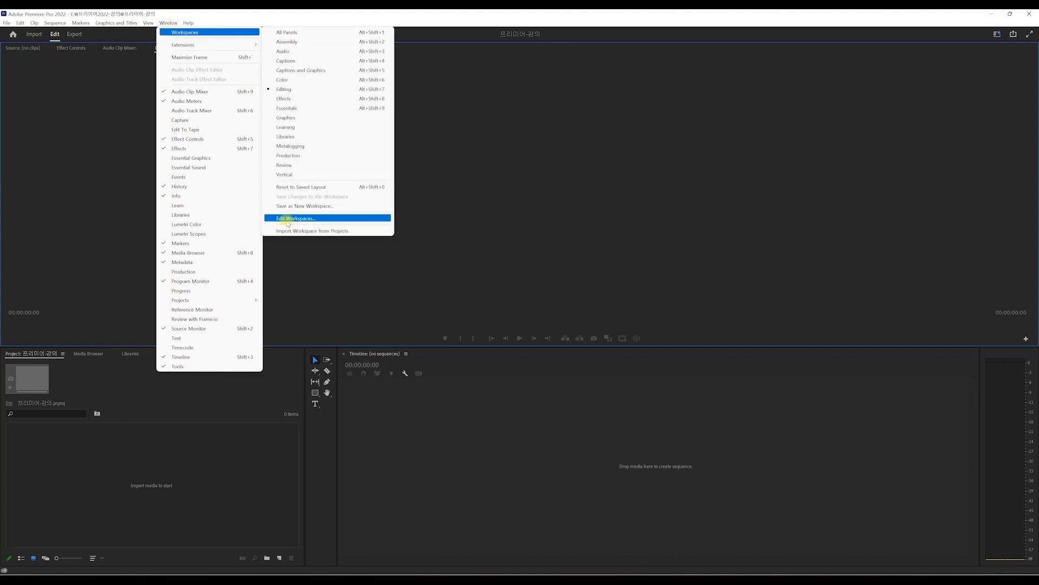
{"action": "left_click", "coordinate": [317, 187]}
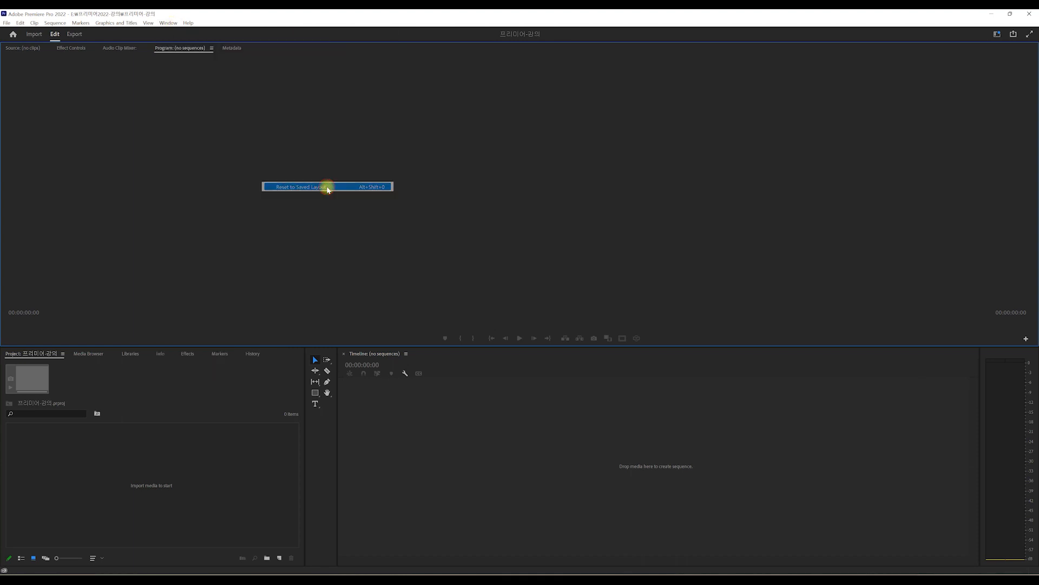
Step: Widen the Program monitor by narrowing the Source monitor beside it, and switch to the Color workspace
{"action": "left_click_drag", "start_coordinate": [524, 238], "coordinate": [425, 248]}
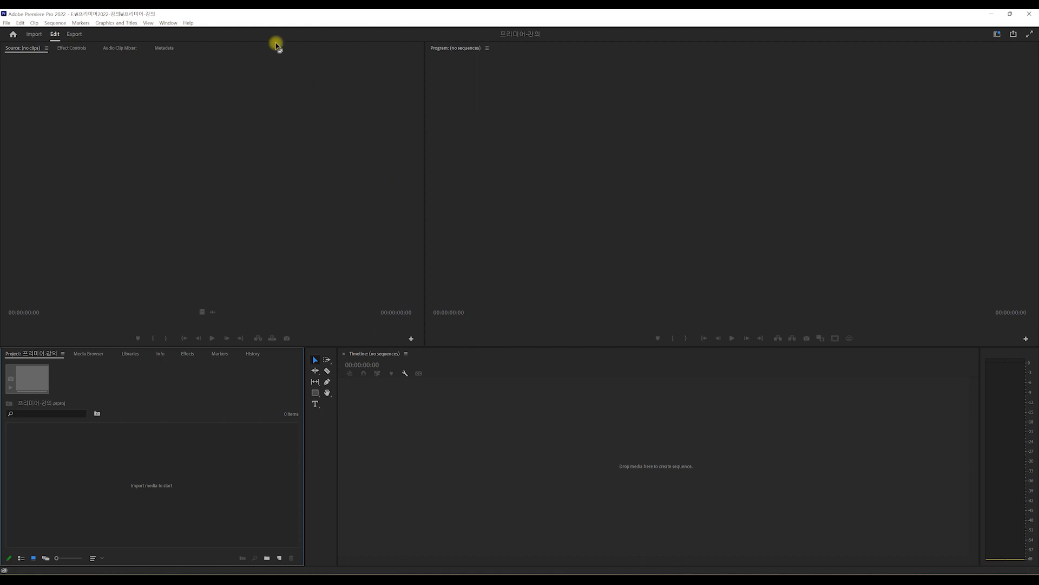
{"action": "left_click", "coordinate": [168, 23]}
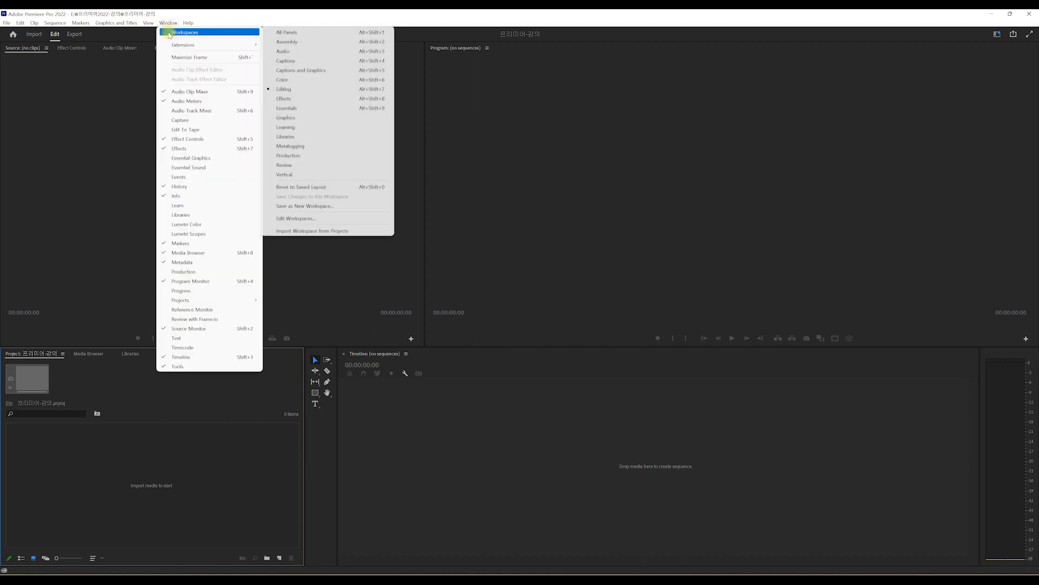
{"action": "mouse_move", "coordinate": [208, 38]}
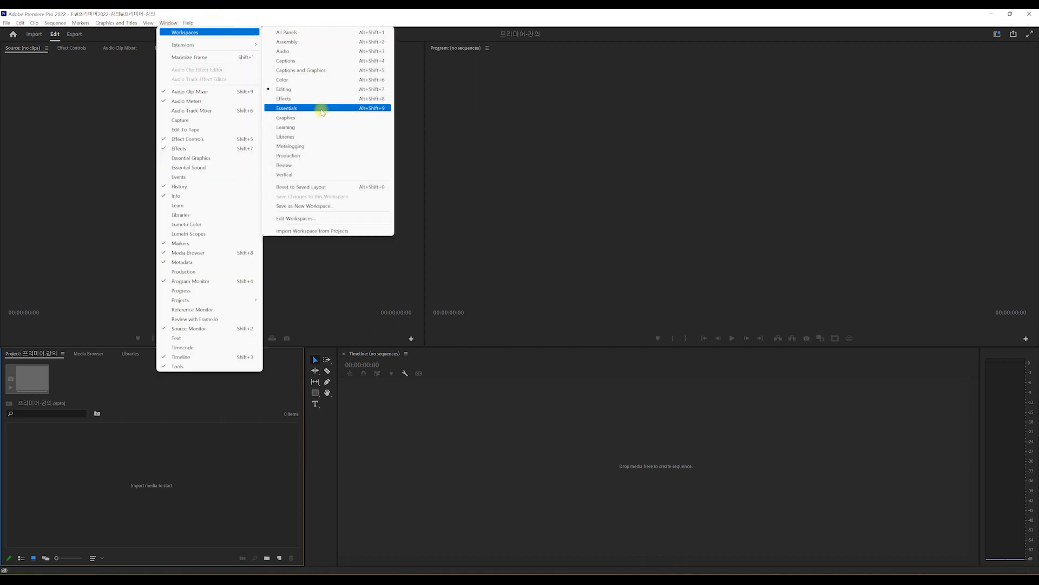
{"action": "left_click", "coordinate": [327, 79]}
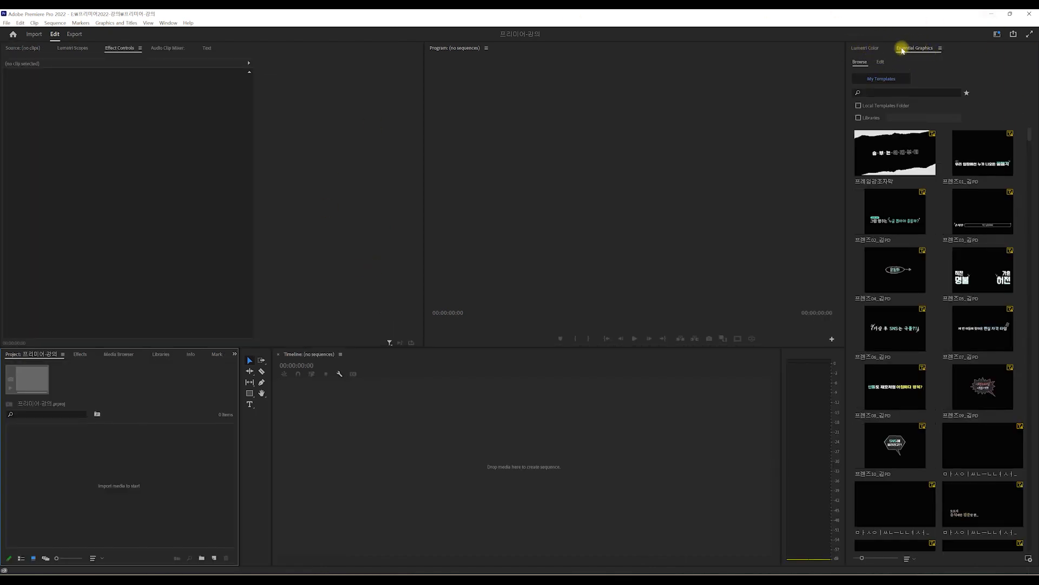
Step: Bring the Lumetri Color panel to the front, and switch back to the Editing workspace
{"action": "left_click", "coordinate": [865, 48]}
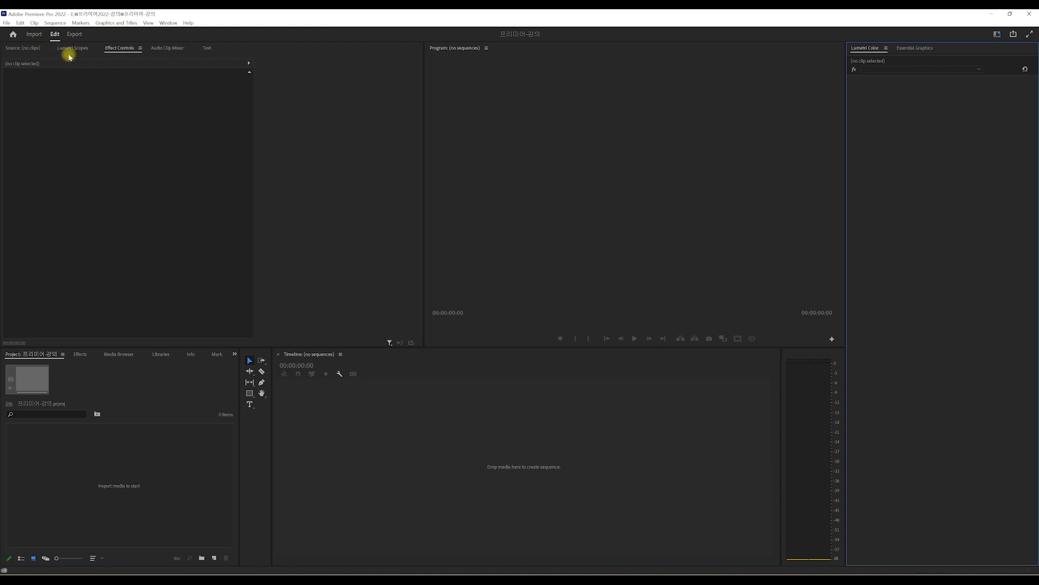
{"action": "left_click", "coordinate": [168, 23]}
{"action": "mouse_move", "coordinate": [217, 33]}
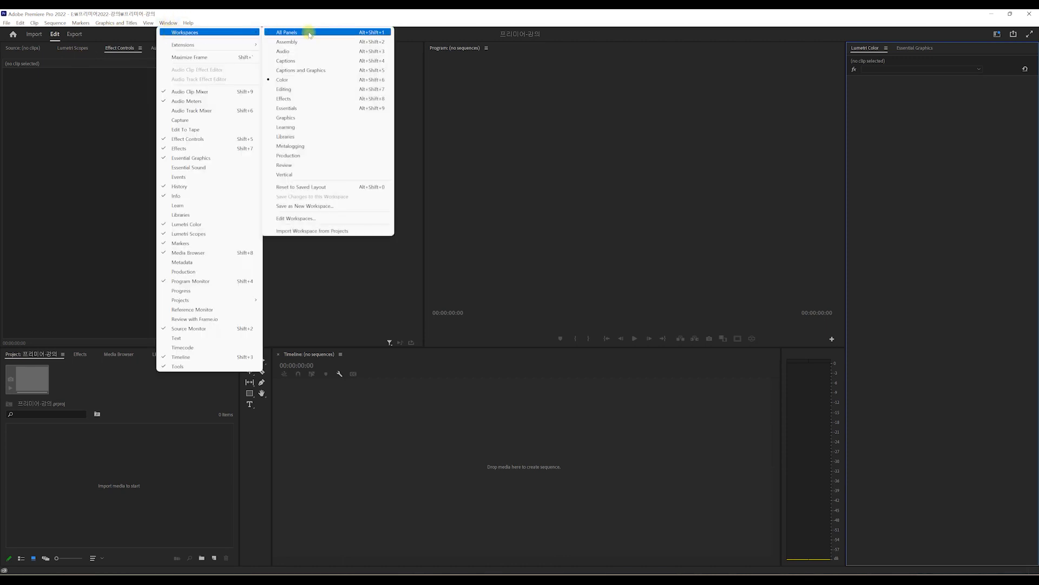
{"action": "left_click", "coordinate": [308, 89]}
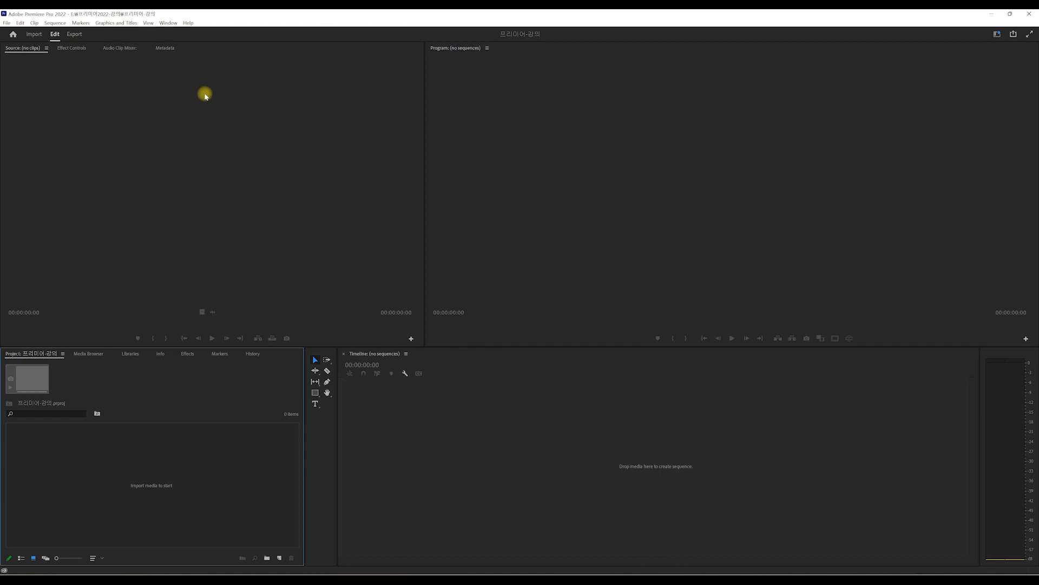
Step: Open the Lumetri Scopes panel in the Source group and close it again, returning to the Source monitor
{"action": "left_click", "coordinate": [168, 23]}
{"action": "mouse_move", "coordinate": [184, 33]}
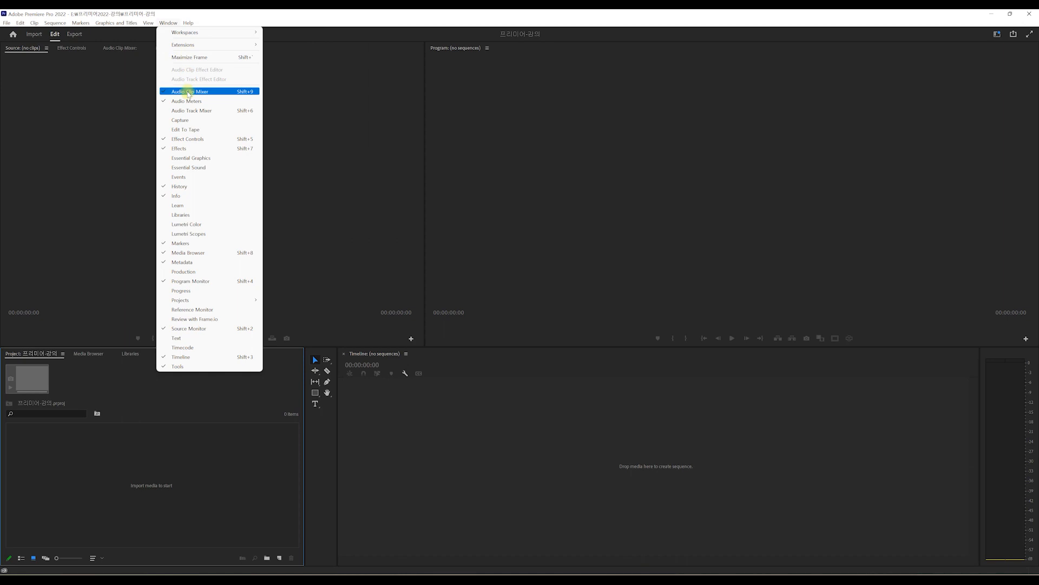
{"action": "left_click", "coordinate": [211, 103]}
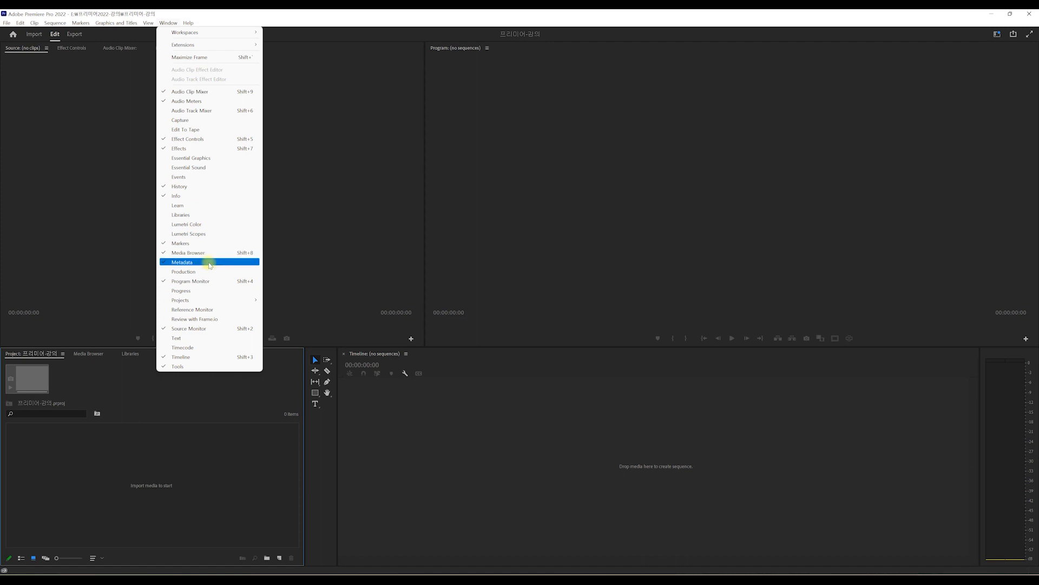
{"action": "left_click", "coordinate": [190, 233]}
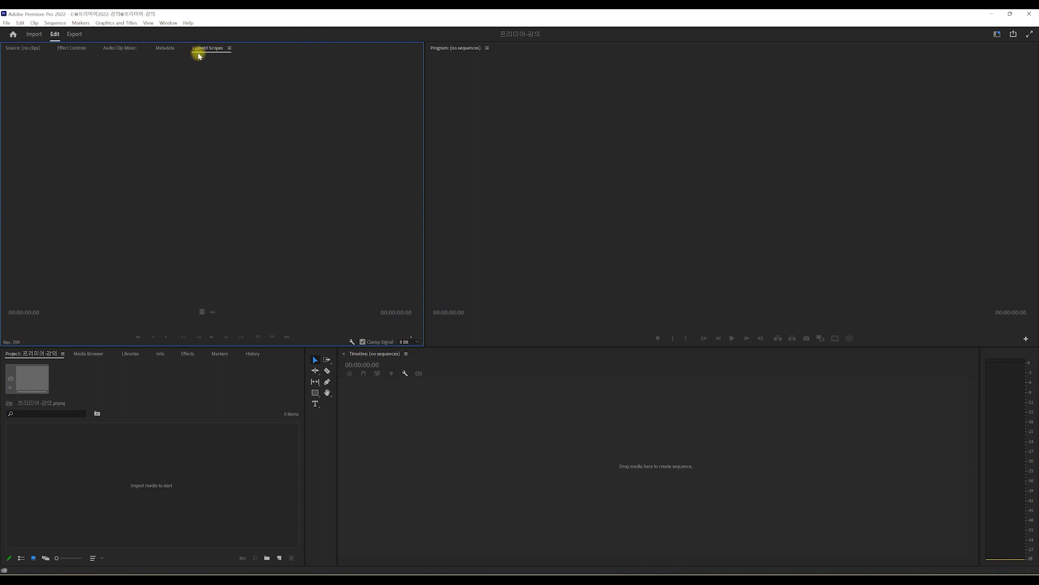
{"action": "right_click", "coordinate": [210, 45]}
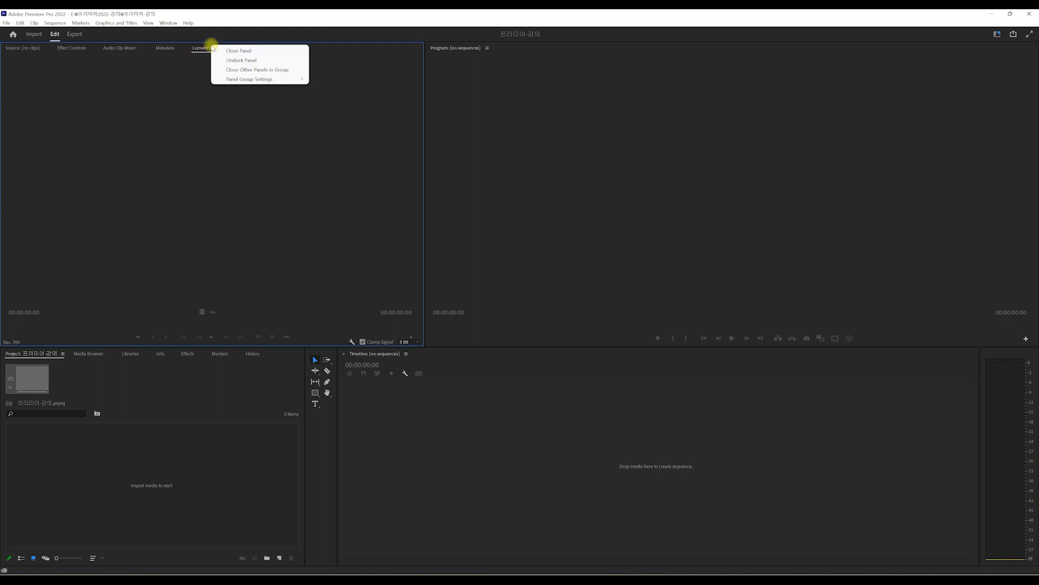
{"action": "left_click", "coordinate": [260, 52]}
{"action": "left_click", "coordinate": [24, 47]}
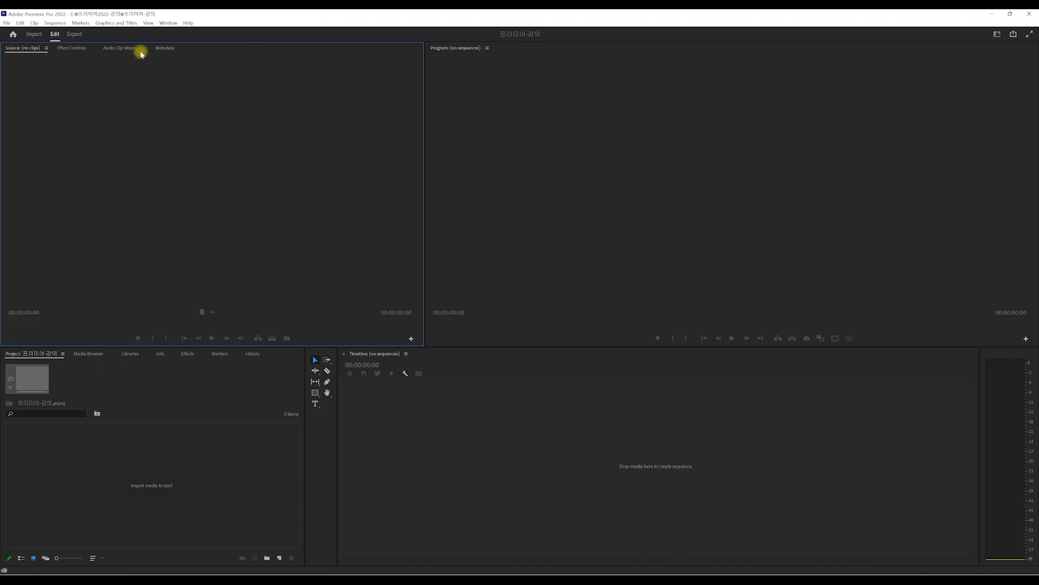
Step: Examine the Source monitor's panel options and the list of panels that can be shown or hidden
{"action": "left_click", "coordinate": [46, 48]}
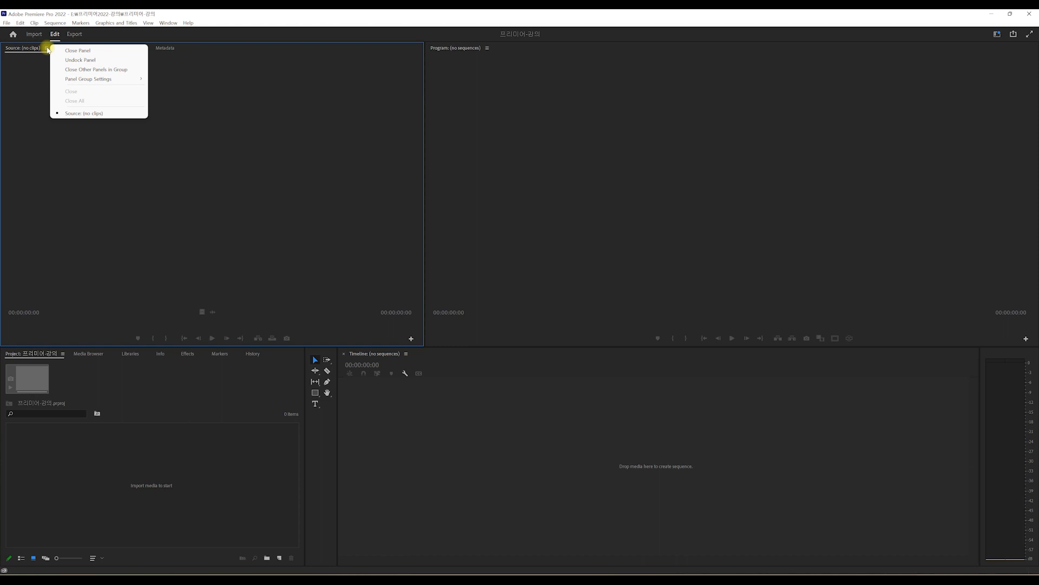
{"action": "left_click", "coordinate": [24, 70]}
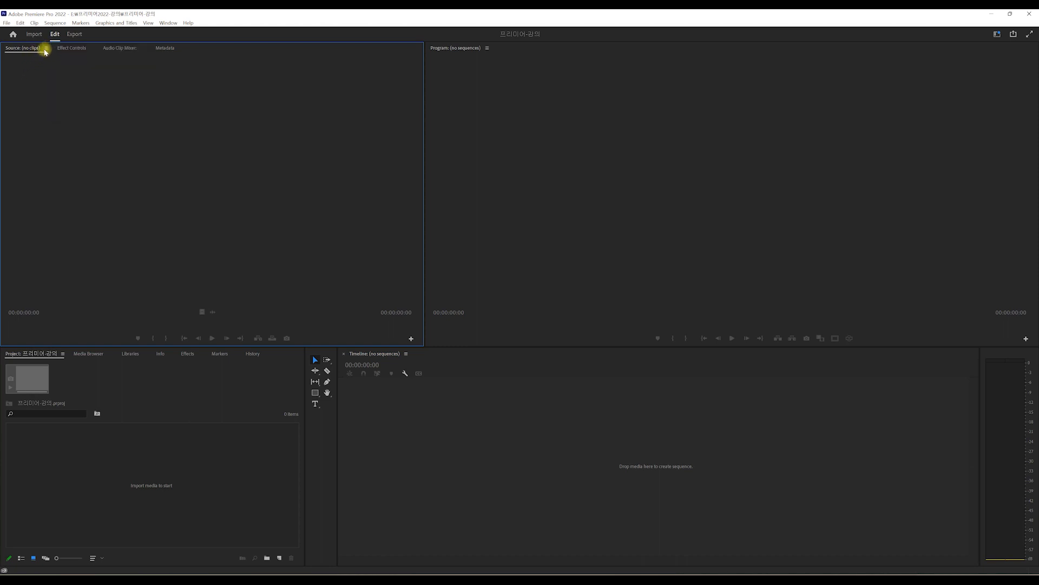
{"action": "left_click", "coordinate": [47, 49]}
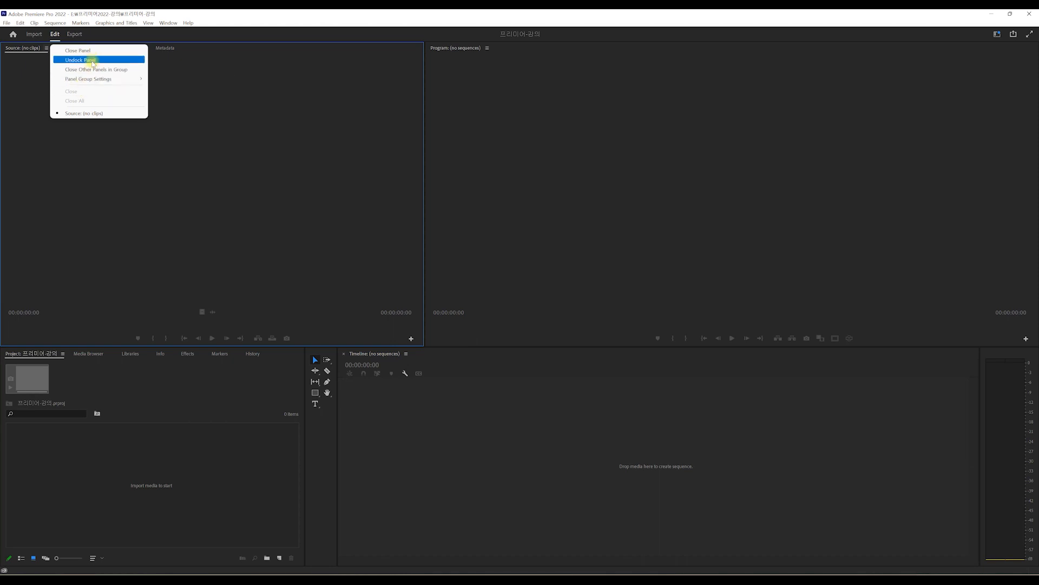
{"action": "left_click", "coordinate": [293, 150]}
{"action": "left_click", "coordinate": [168, 23]}
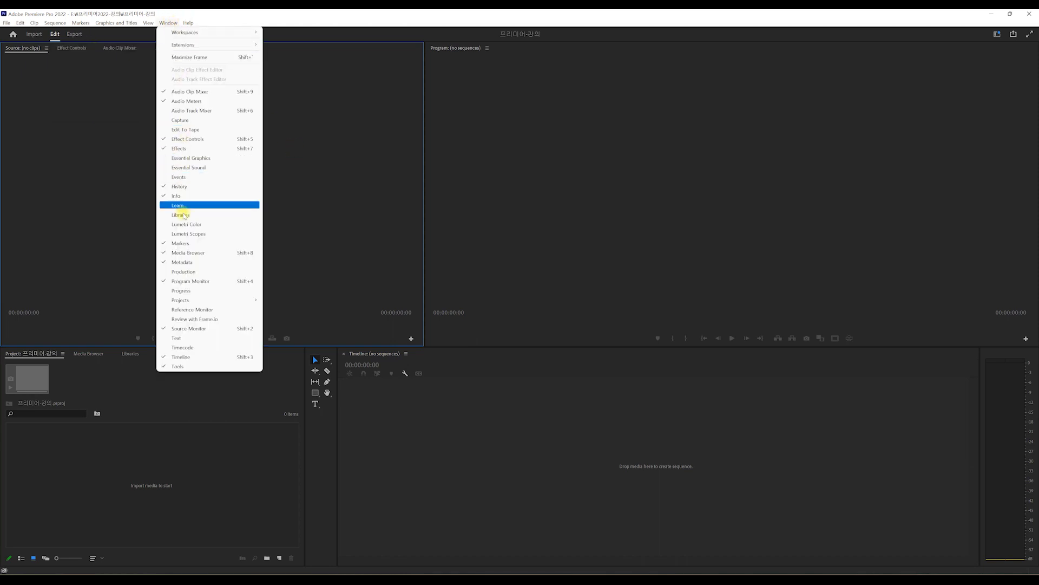
{"action": "mouse_move", "coordinate": [206, 301]}
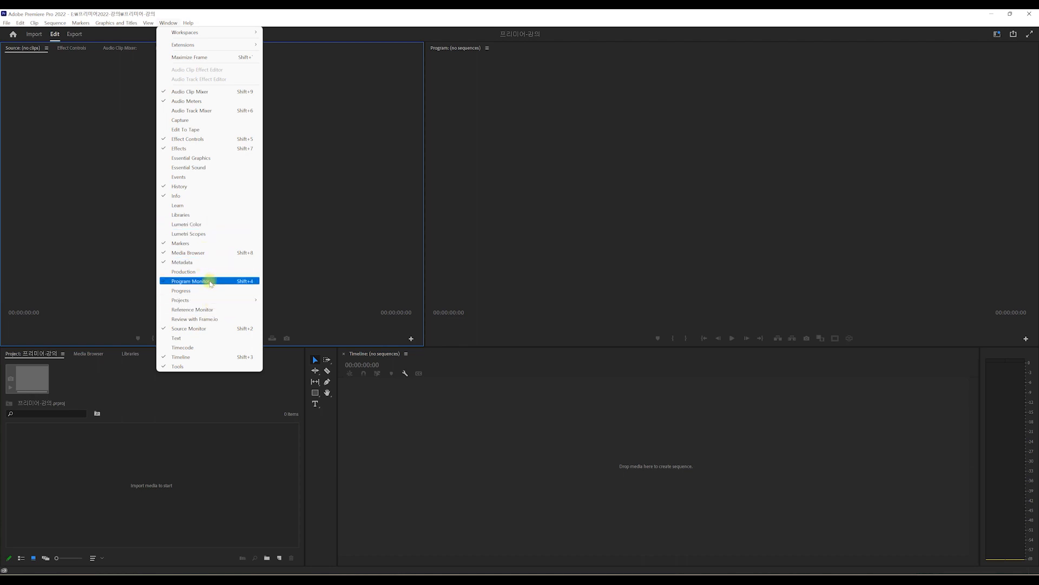
Step: Close the Program monitor and restore it to the workspace
{"action": "left_click", "coordinate": [588, 117]}
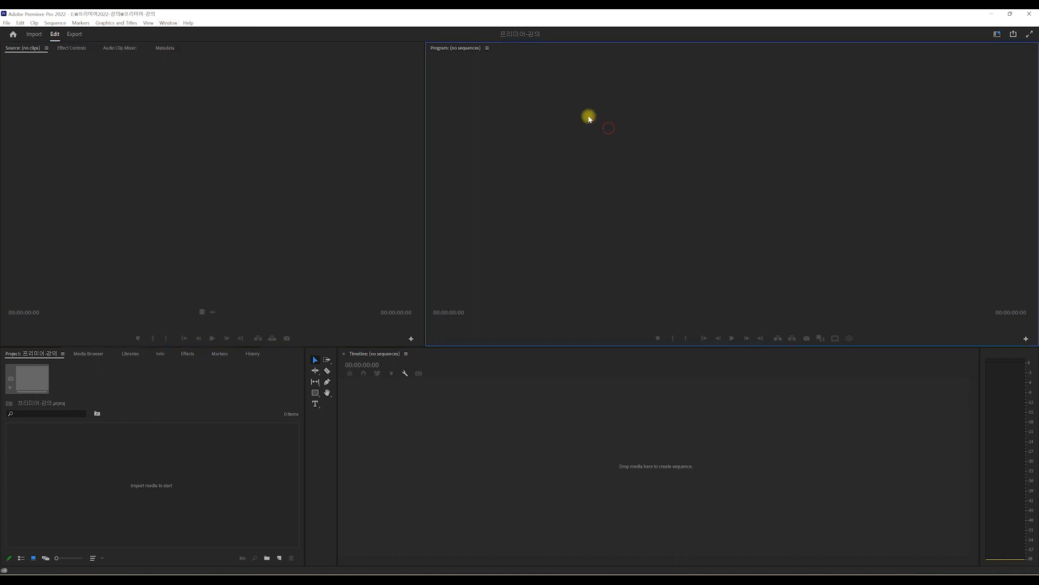
{"action": "left_click", "coordinate": [487, 49]}
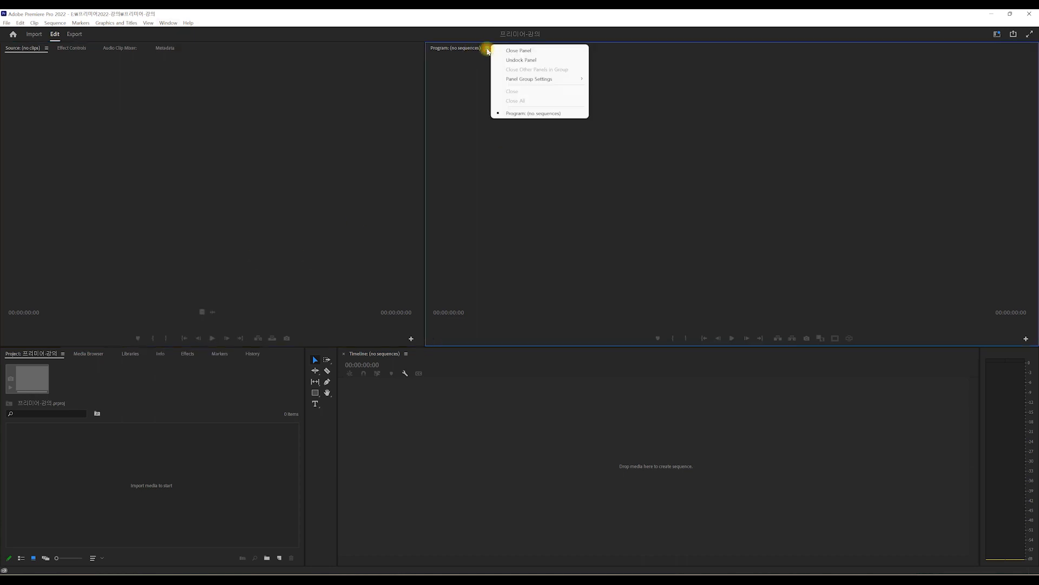
{"action": "left_click", "coordinate": [531, 52]}
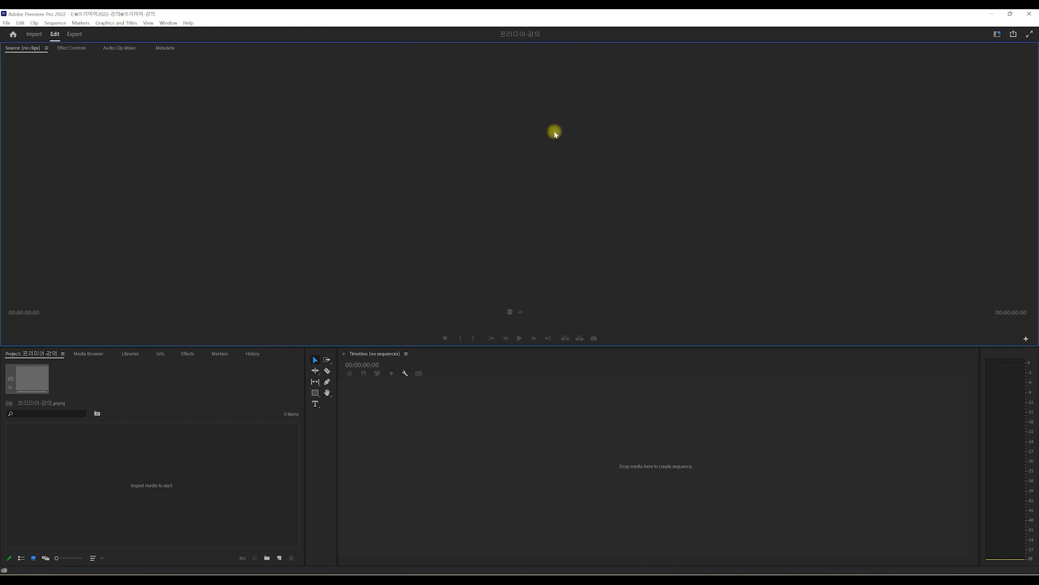
{"action": "left_click", "coordinate": [169, 23]}
{"action": "mouse_move", "coordinate": [182, 32]}
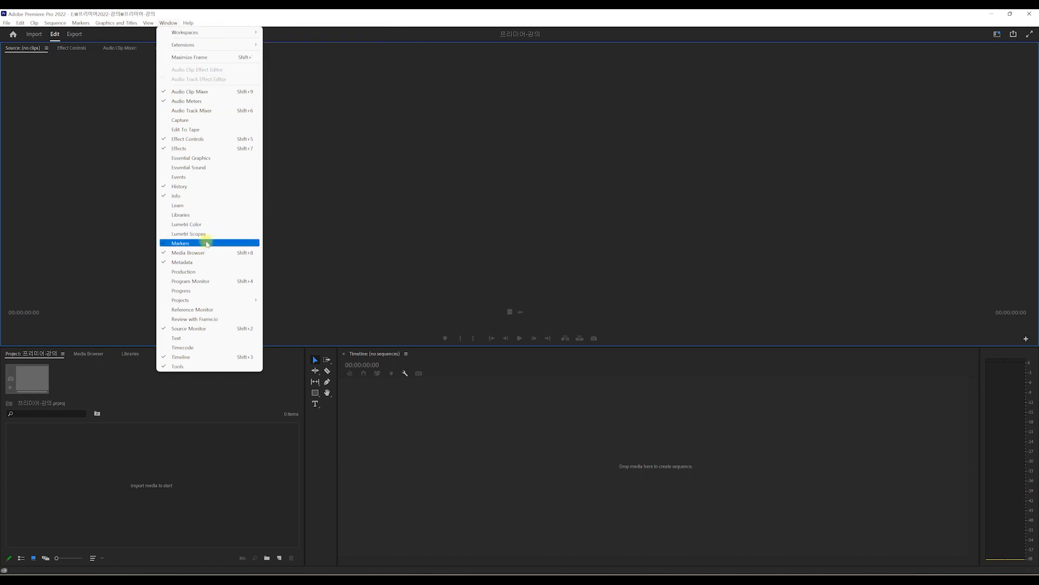
{"action": "left_click", "coordinate": [201, 282]}
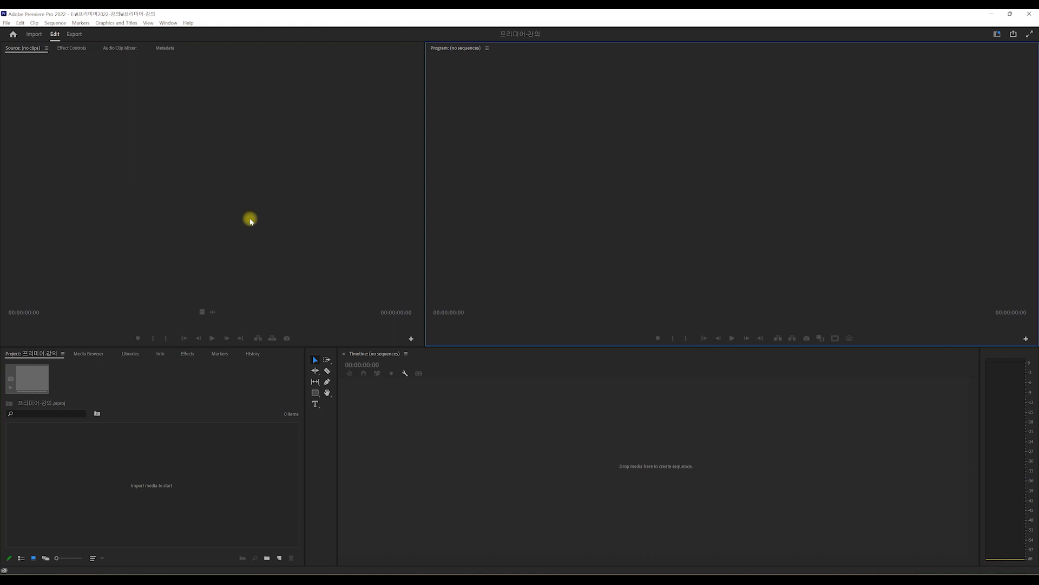
Step: Activate the Project, Source, Program, Timeline and Tools panels in turn to examine how the active panel is outlined
{"action": "left_click", "coordinate": [221, 408]}
{"action": "left_click", "coordinate": [204, 202]}
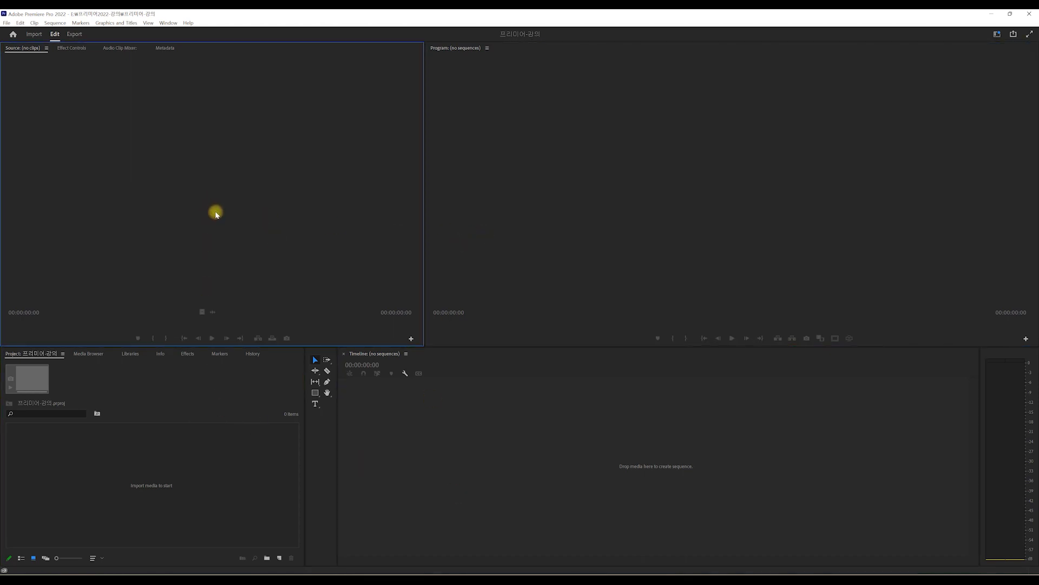
{"action": "left_click", "coordinate": [517, 214]}
{"action": "left_click", "coordinate": [507, 417]}
{"action": "left_click", "coordinate": [314, 452]}
{"action": "left_click", "coordinate": [227, 468]}
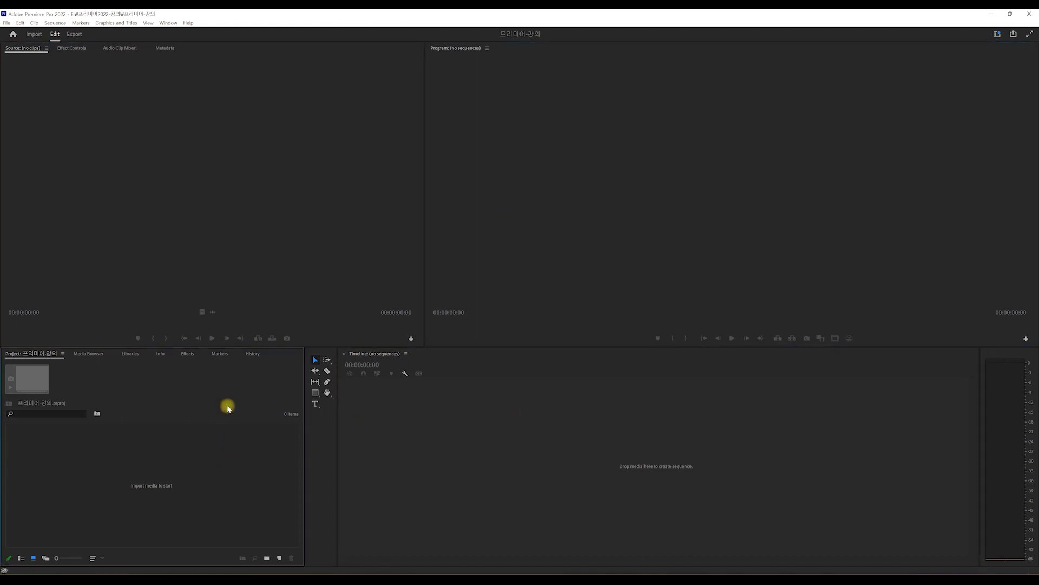
{"action": "left_click", "coordinate": [327, 464]}
{"action": "left_click", "coordinate": [418, 457]}
{"action": "left_click", "coordinate": [517, 251]}
{"action": "left_click", "coordinate": [320, 244]}
{"action": "left_click", "coordinate": [281, 417]}
{"action": "left_click", "coordinate": [325, 457]}
{"action": "left_click", "coordinate": [496, 359]}
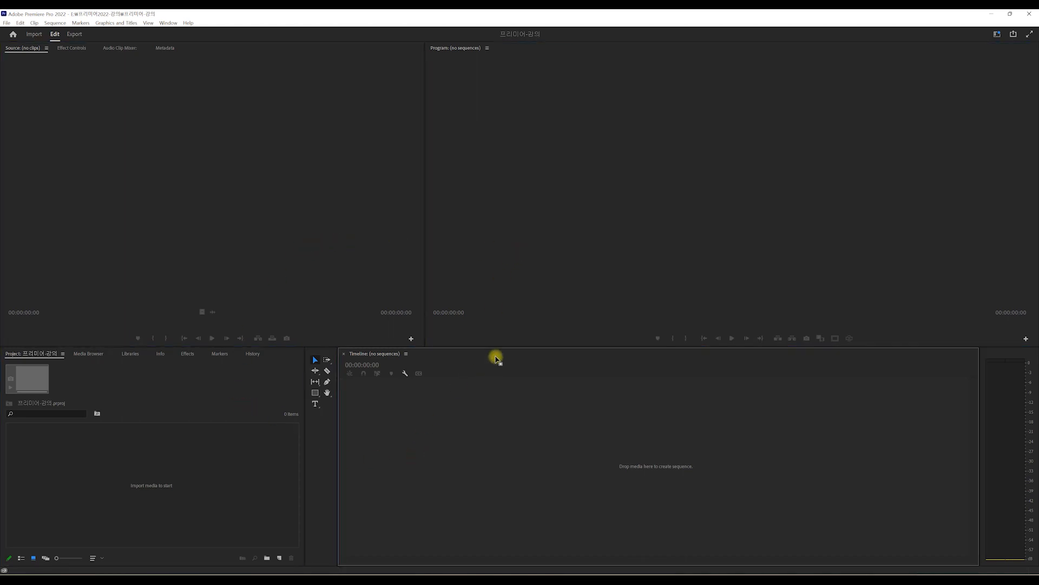
{"action": "left_click", "coordinate": [499, 248]}
{"action": "left_click", "coordinate": [281, 215]}
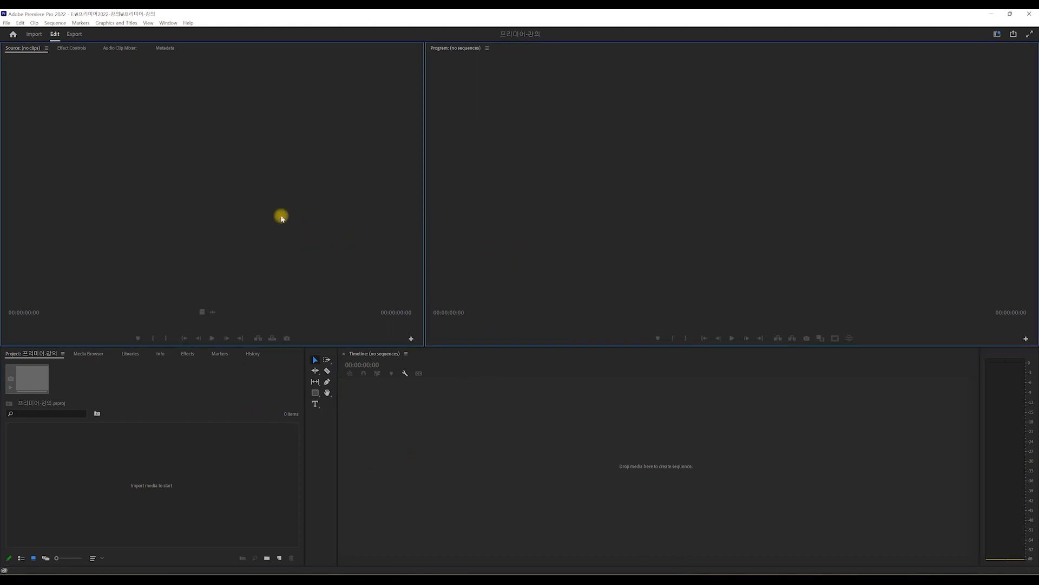
Step: Maximize the Program monitor to fill the workspace, and restore it to its normal size
{"action": "left_click", "coordinate": [552, 210]}
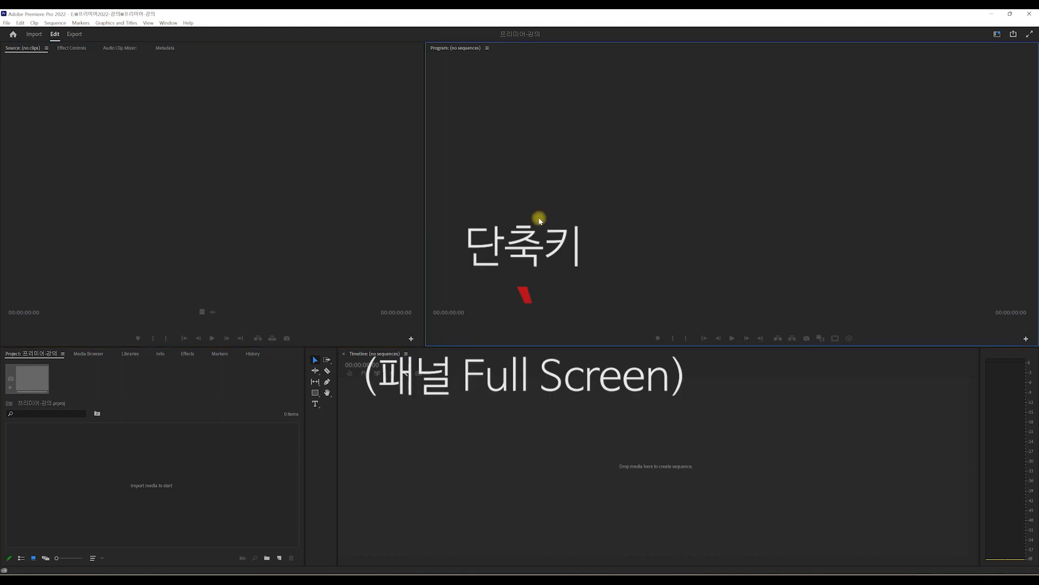
{"action": "key", "text": "grave"}
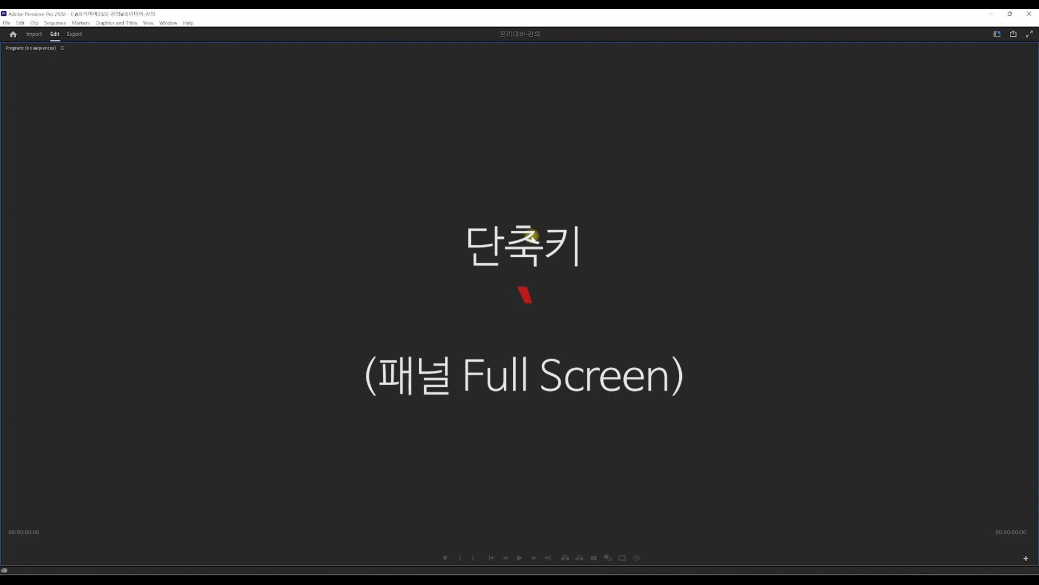
{"action": "key", "text": "grave"}
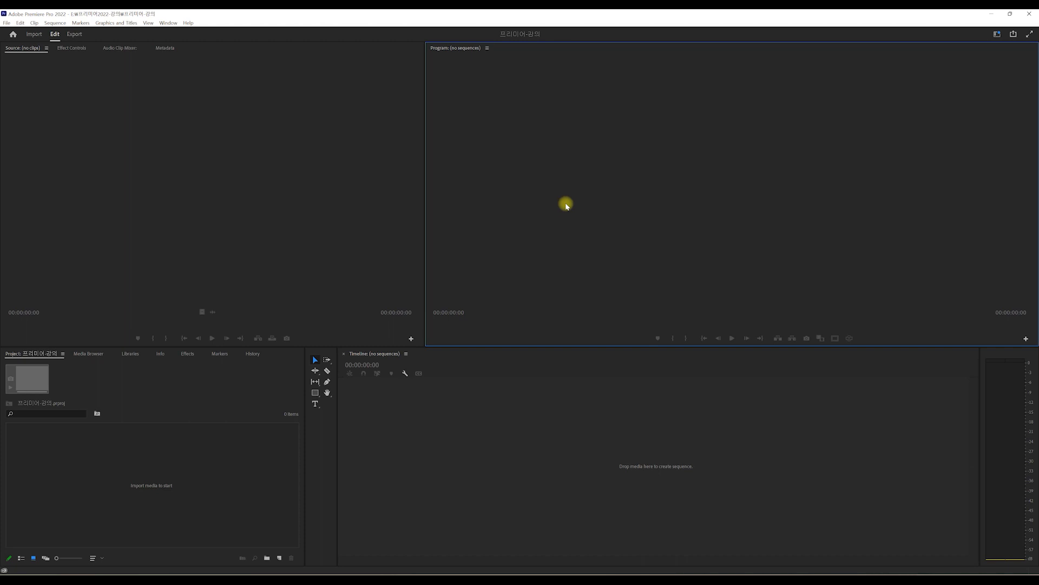
Step: Switch the active panel between the Source and Program monitors
{"action": "left_click", "coordinate": [193, 148]}
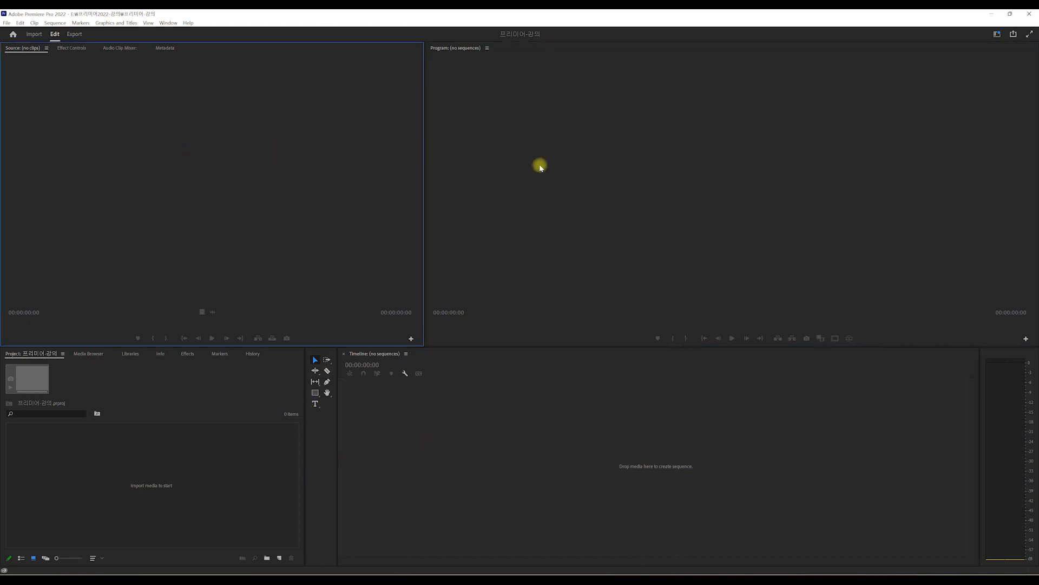
{"action": "left_click", "coordinate": [538, 165]}
{"action": "left_click", "coordinate": [222, 188]}
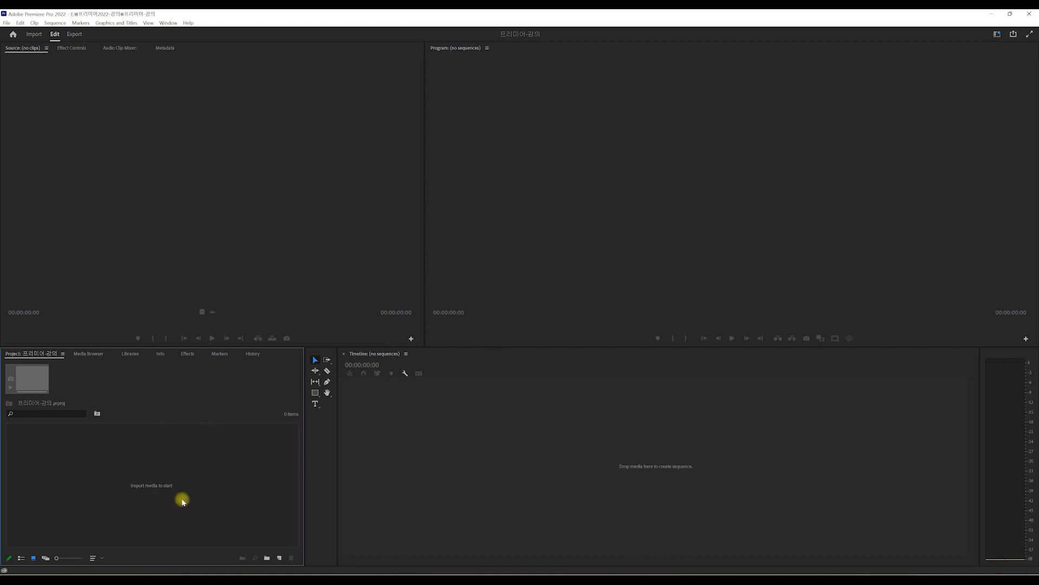
Step: Import the clip 7R1A7107.MOV into the project from the 영상 folder inside 프리미어2022-강의 on drive Work(2) (E:)
{"action": "double_click", "coordinate": [208, 473]}
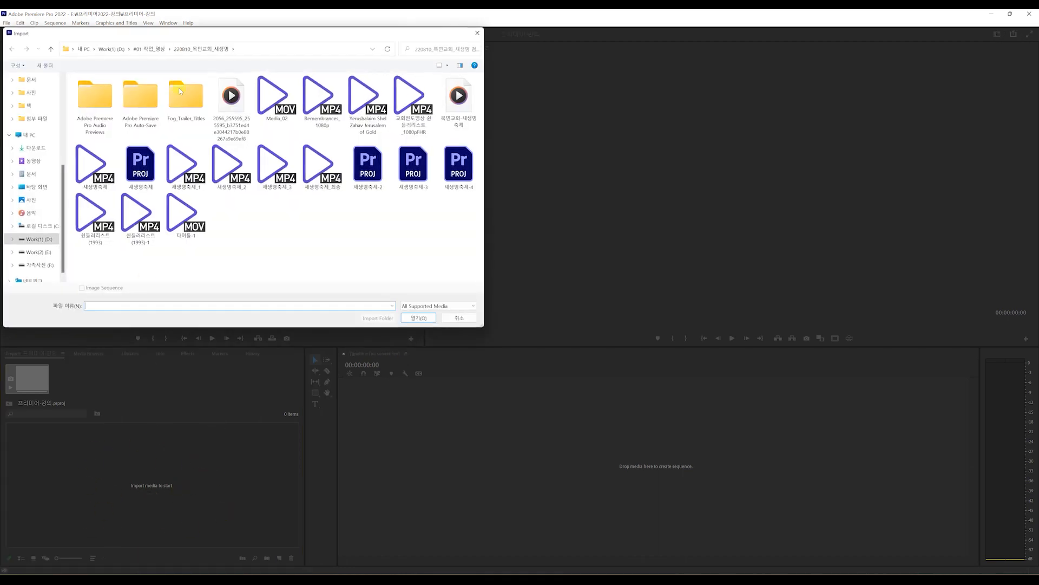
{"action": "left_click", "coordinate": [111, 49]}
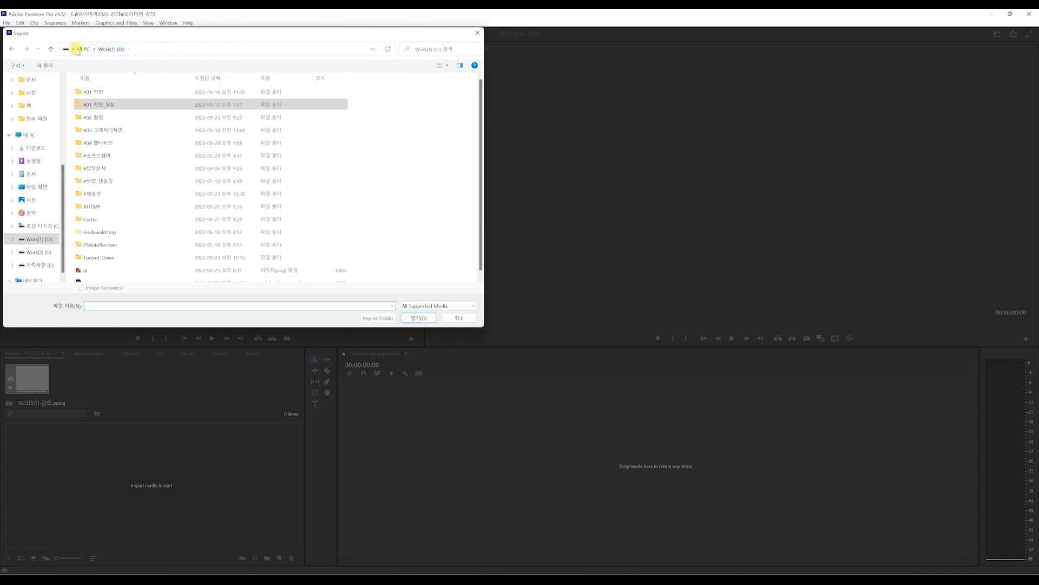
{"action": "left_click", "coordinate": [85, 49]}
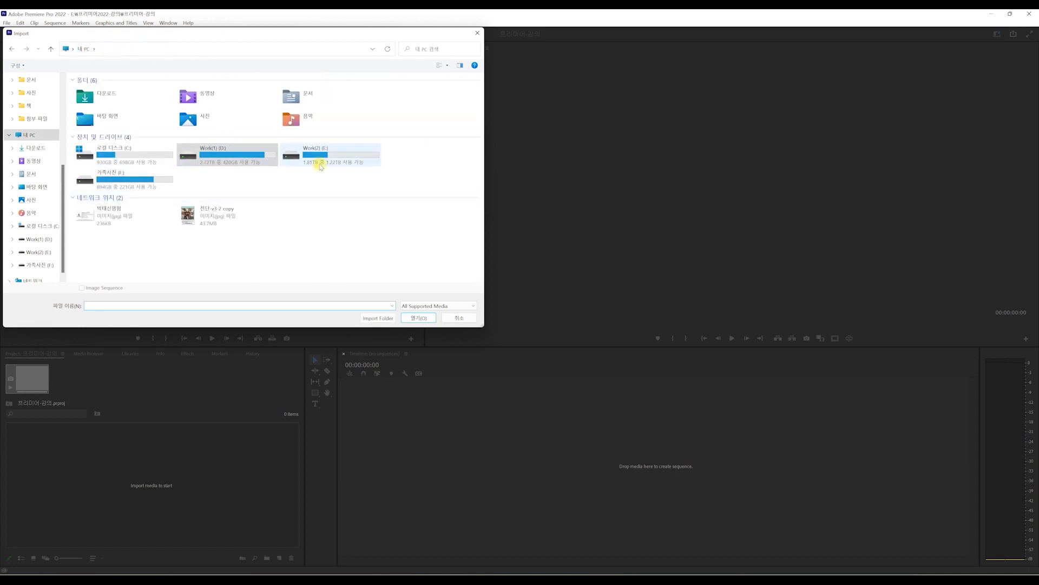
{"action": "double_click", "coordinate": [325, 153]}
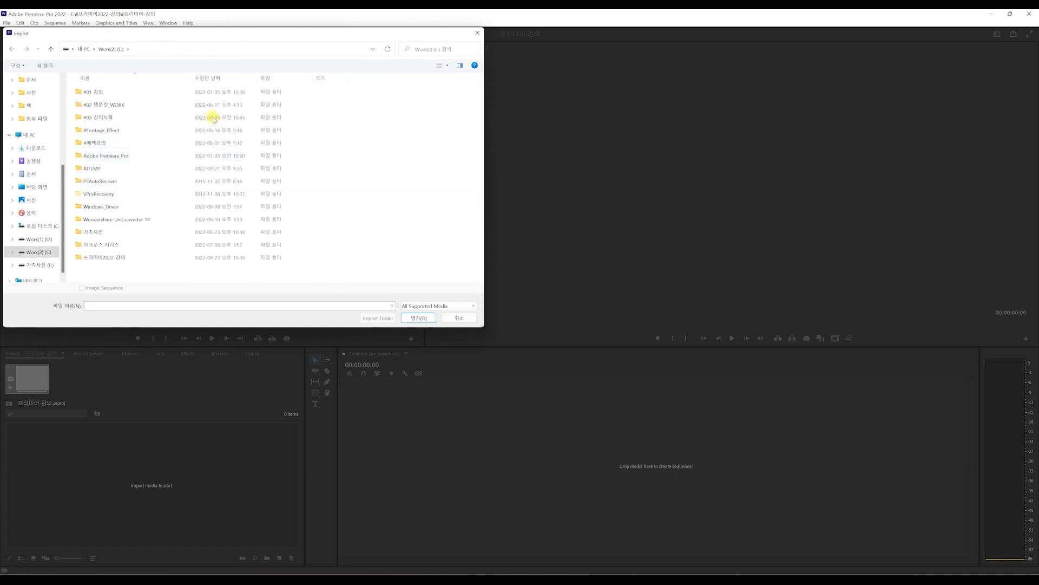
{"action": "double_click", "coordinate": [105, 257]}
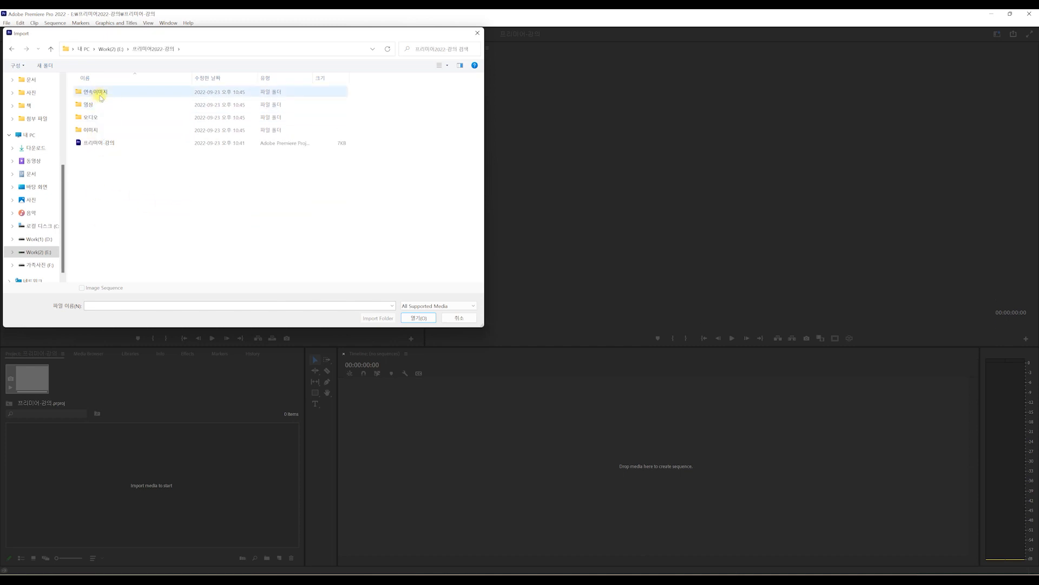
{"action": "double_click", "coordinate": [91, 105]}
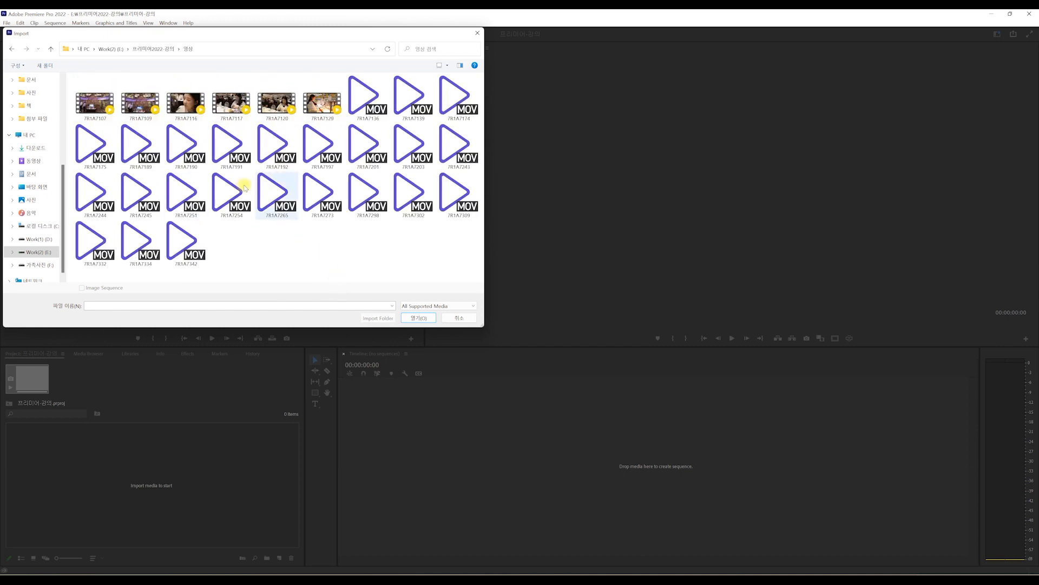
{"action": "double_click", "coordinate": [101, 107]}
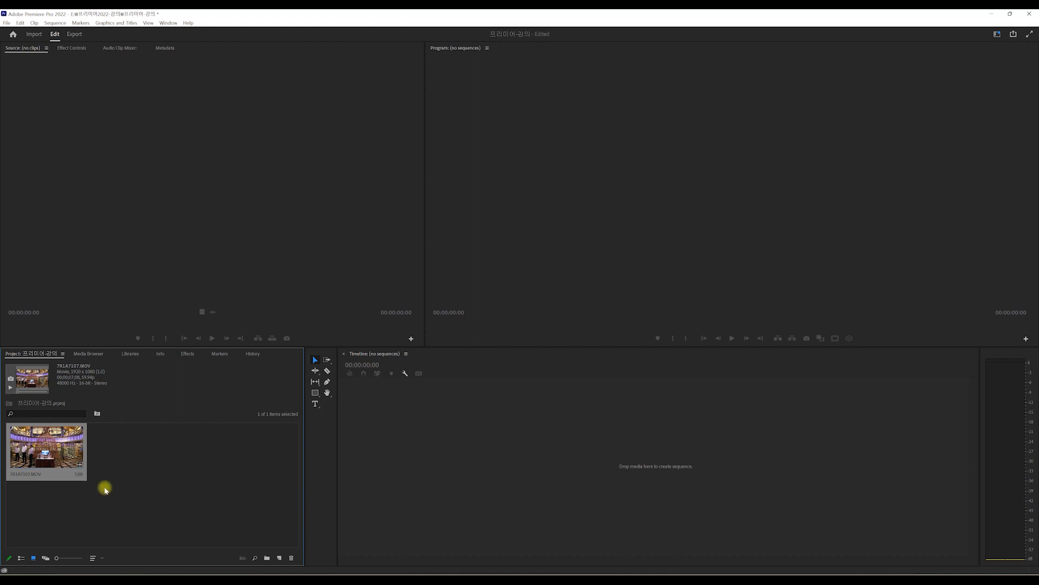
Step: Import the clips 7R1A7116.MOV and 7R1A7120.MOV from the 영상 folder into the project, one after the other
{"action": "double_click", "coordinate": [139, 475]}
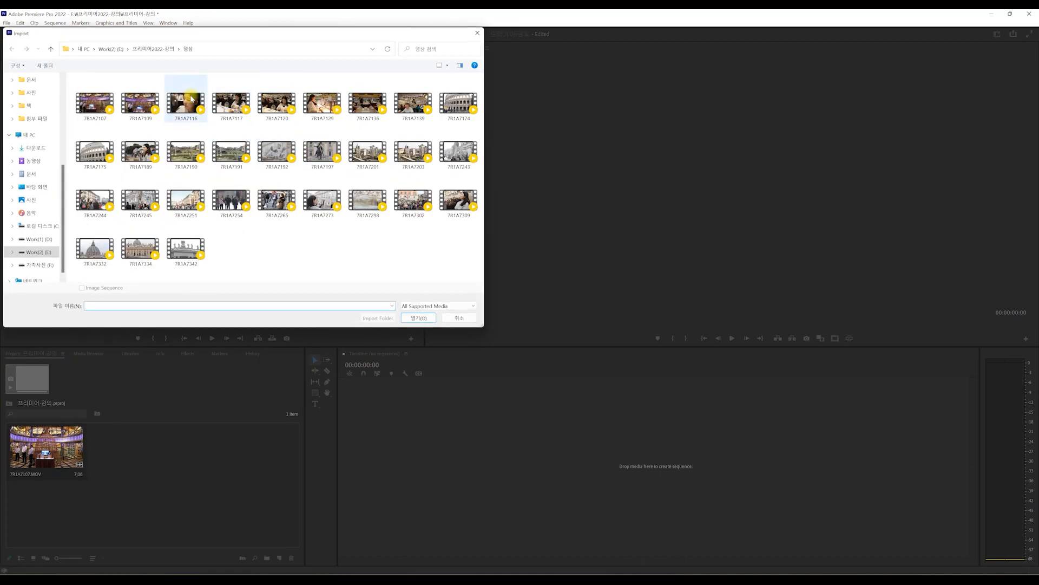
{"action": "double_click", "coordinate": [191, 100]}
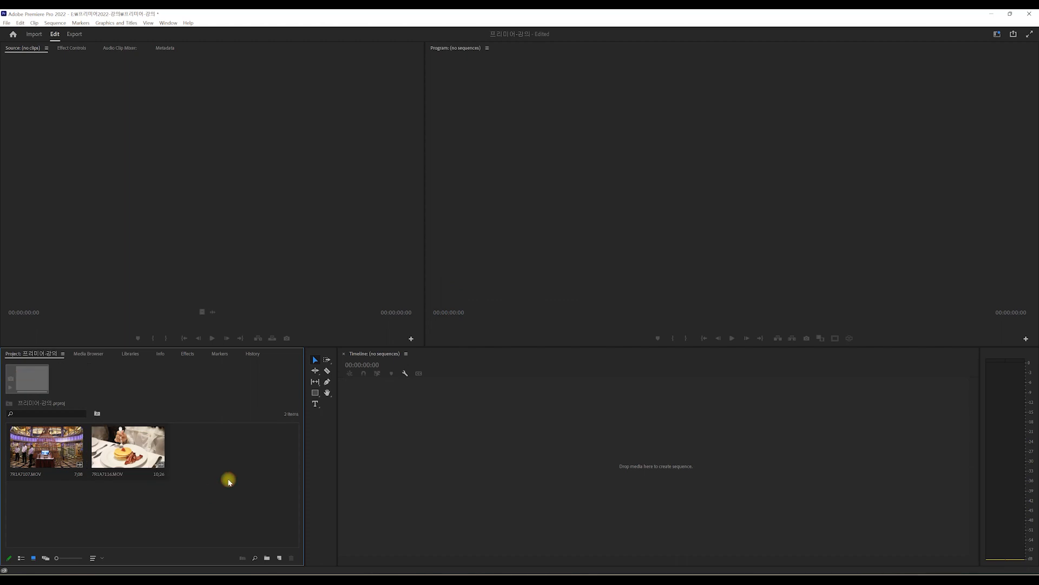
{"action": "key", "text": "ctrl+i"}
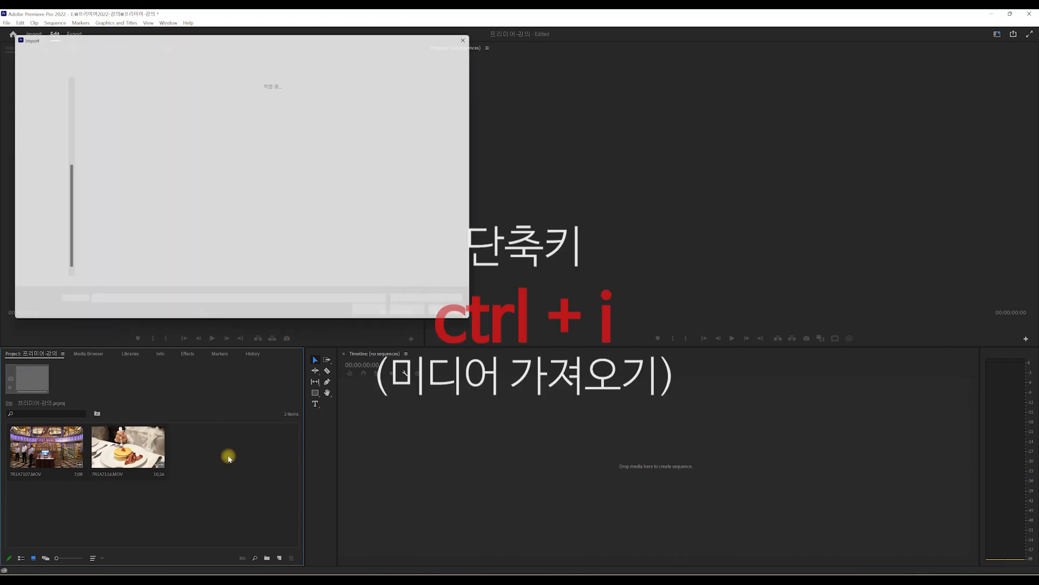
{"action": "double_click", "coordinate": [277, 103]}
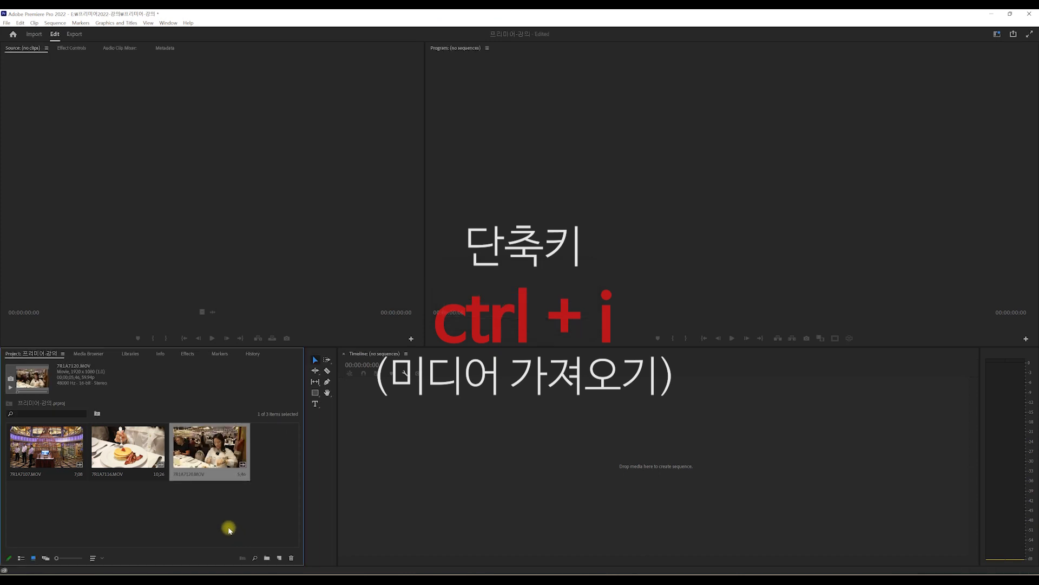
Step: Import the clip 7R1A7136.MOV from the 영상 folder into the project
{"action": "left_click", "coordinate": [7, 23]}
{"action": "mouse_move", "coordinate": [8, 35]}
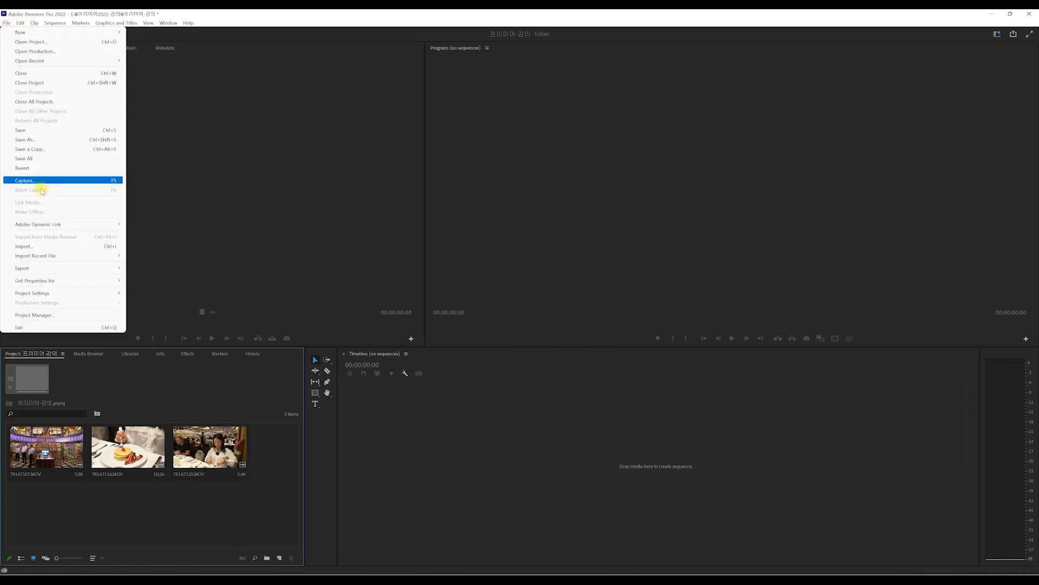
{"action": "left_click", "coordinate": [50, 247]}
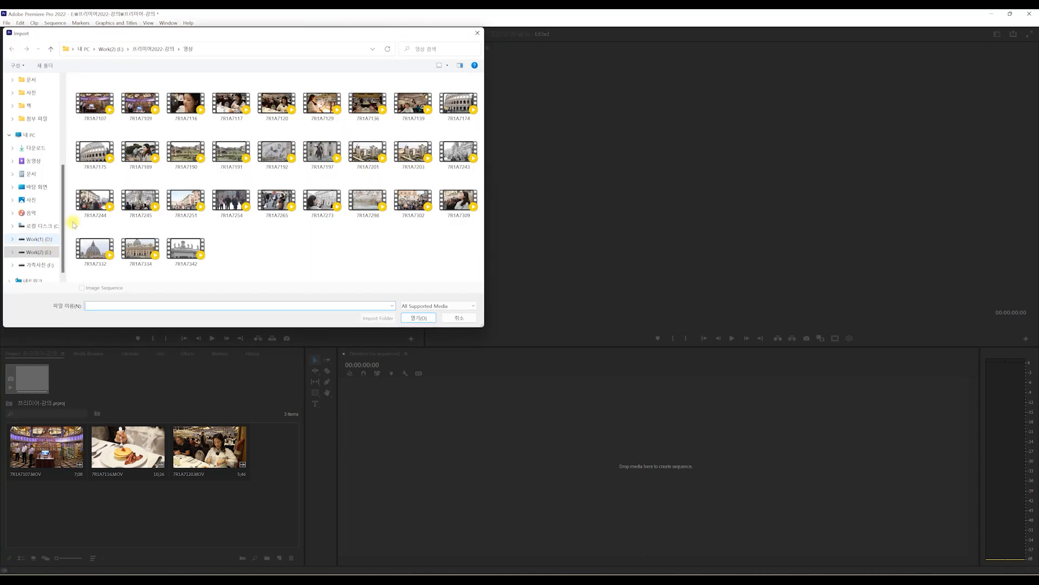
{"action": "left_click", "coordinate": [364, 106]}
{"action": "double_click", "coordinate": [365, 105]}
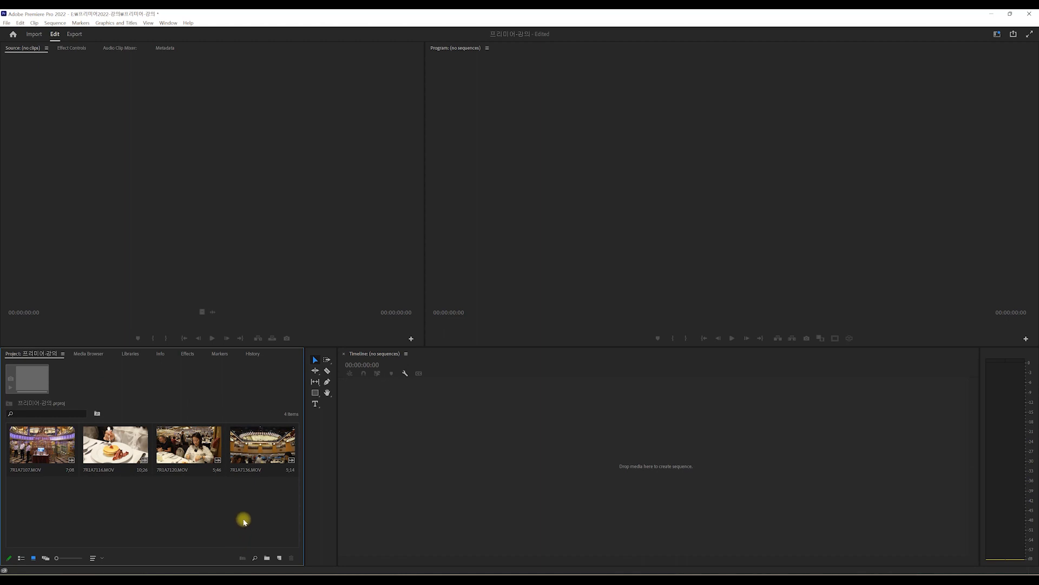
Step: Switch to File Explorer, open the 영상 folder inside 프리미어2022-강의 on Work(2) (E:), and bring 7R1A7332.MOV into the Premiere Pro project
{"action": "left_click", "coordinate": [355, 580]}
{"action": "double_click", "coordinate": [523, 255]}
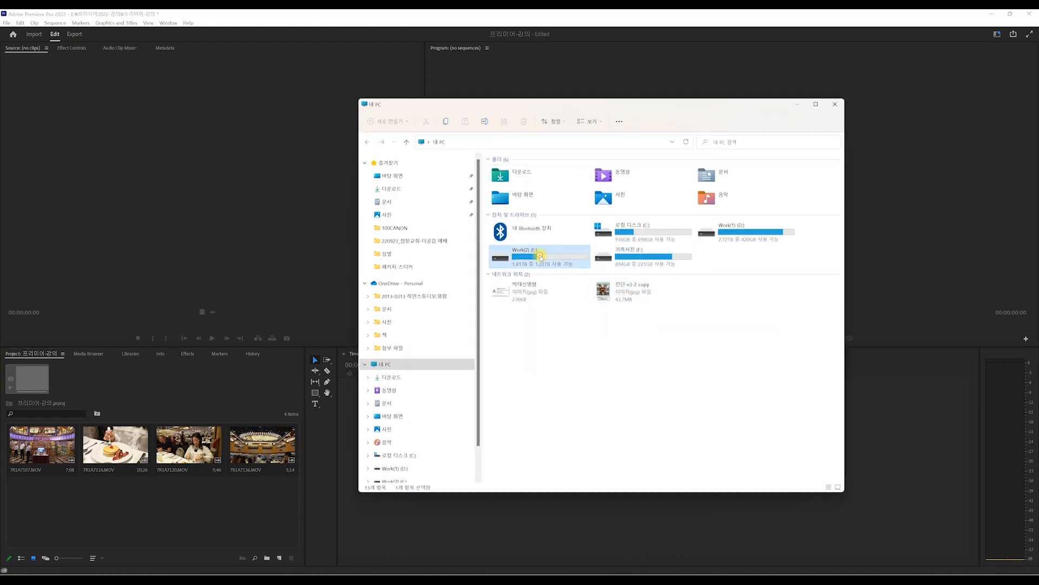
{"action": "double_click", "coordinate": [529, 337]}
{"action": "double_click", "coordinate": [506, 185]}
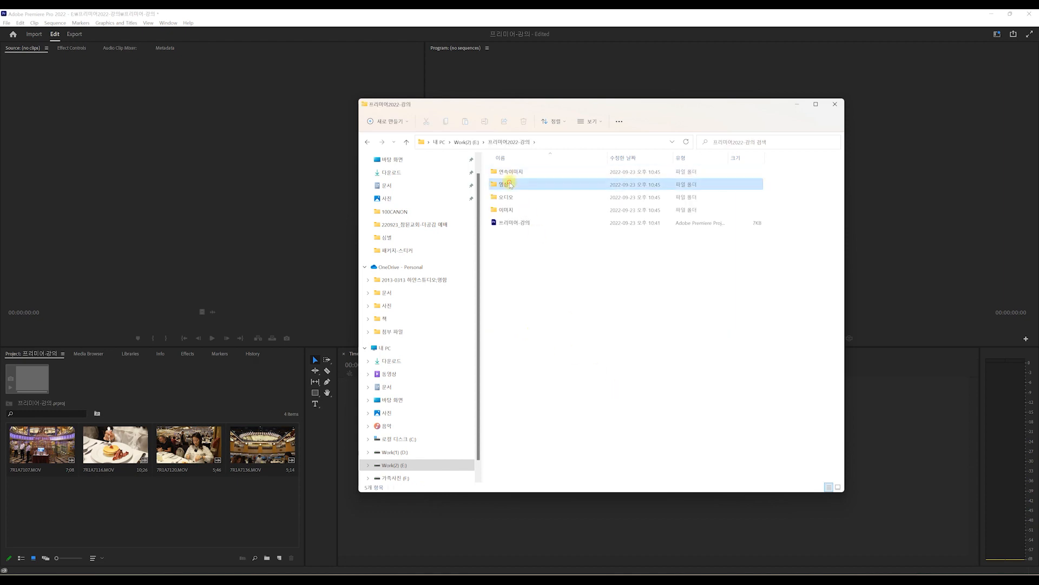
{"action": "left_click_drag", "start_coordinate": [647, 327], "coordinate": [202, 515]}
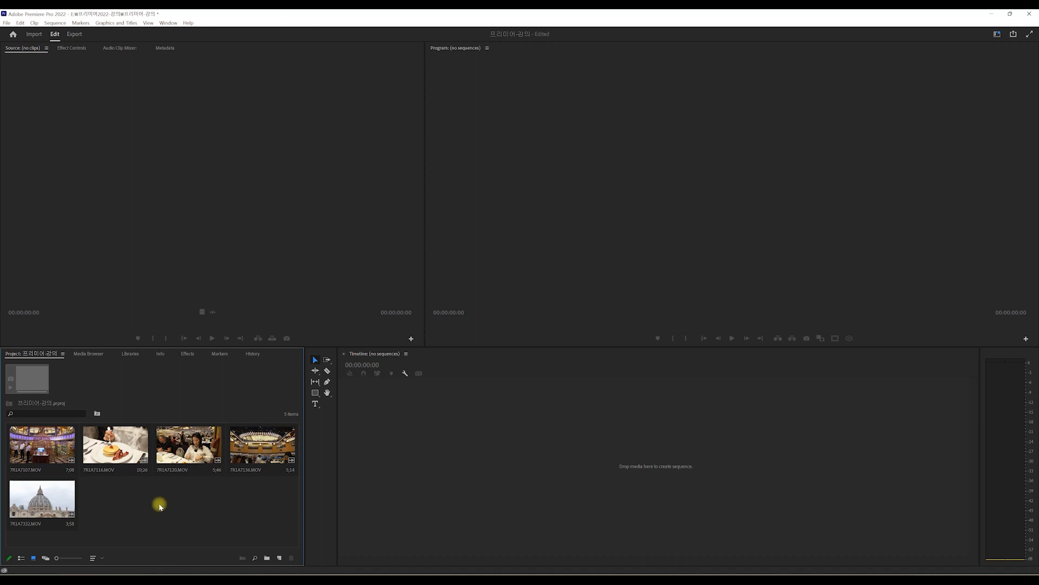
Step: Delete the clips 7R1A7332.MOV and 7R1A7136.MOV from the project
{"action": "left_click", "coordinate": [29, 496]}
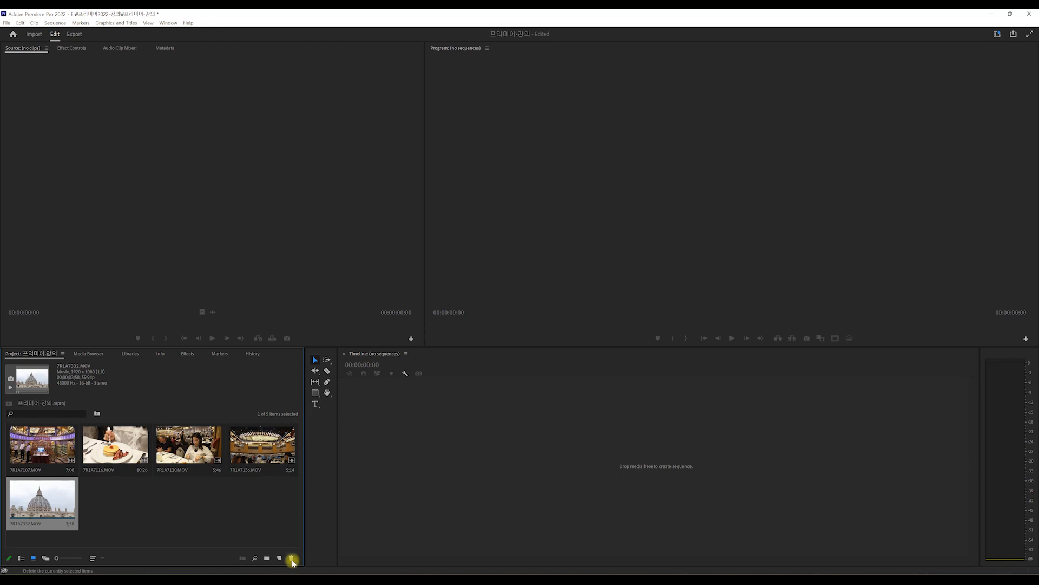
{"action": "left_click", "coordinate": [291, 558]}
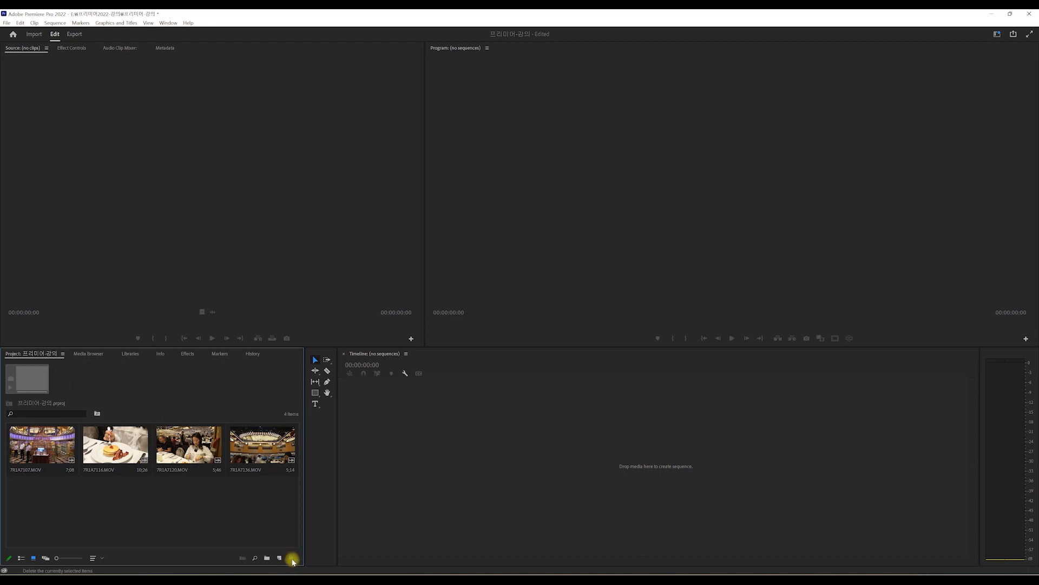
{"action": "left_click", "coordinate": [263, 443]}
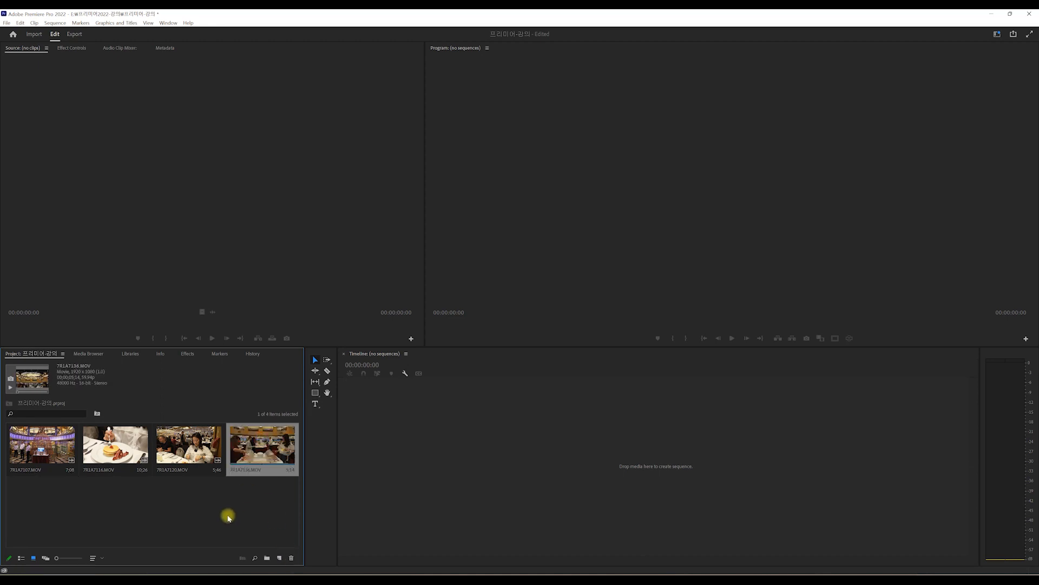
{"action": "key", "text": "Delete"}
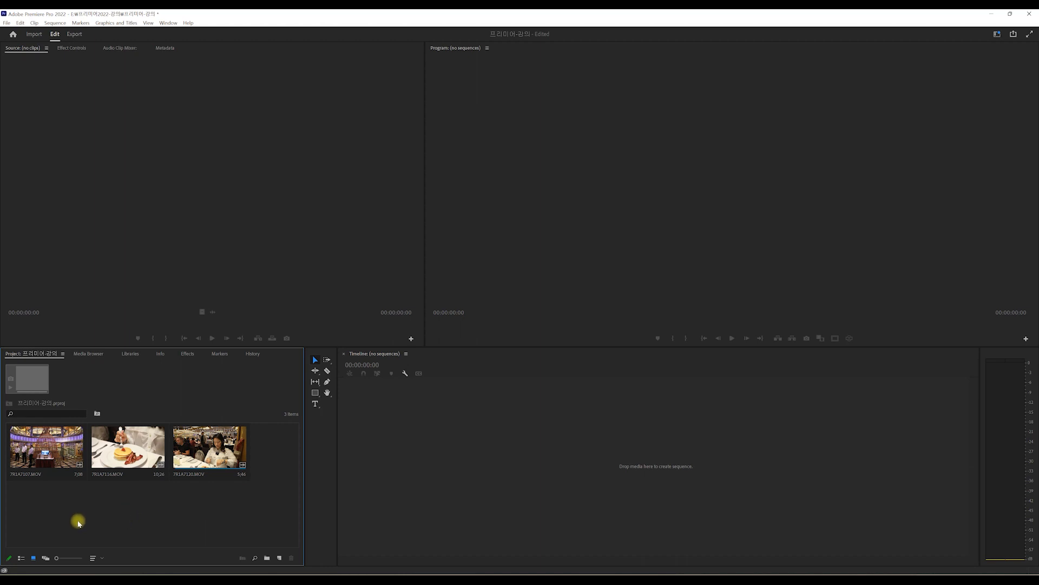
Step: Import the four clips 7R1A7273, 7R1A7298, 7R1A7302 and 7R1A7309 together into the project, and clear the selection
{"action": "double_click", "coordinate": [52, 522]}
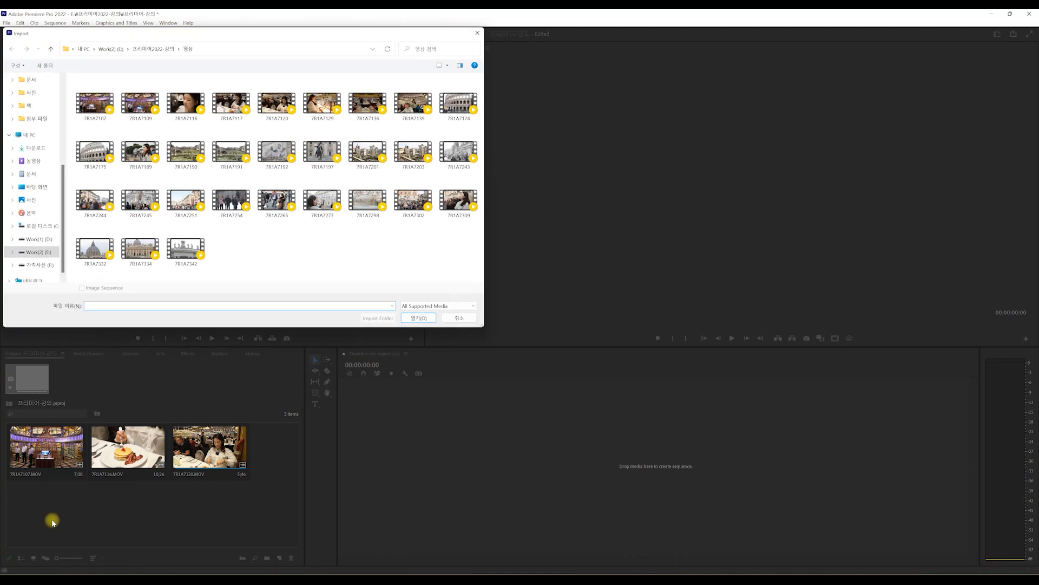
{"action": "left_click_drag", "start_coordinate": [479, 244], "coordinate": [302, 171]}
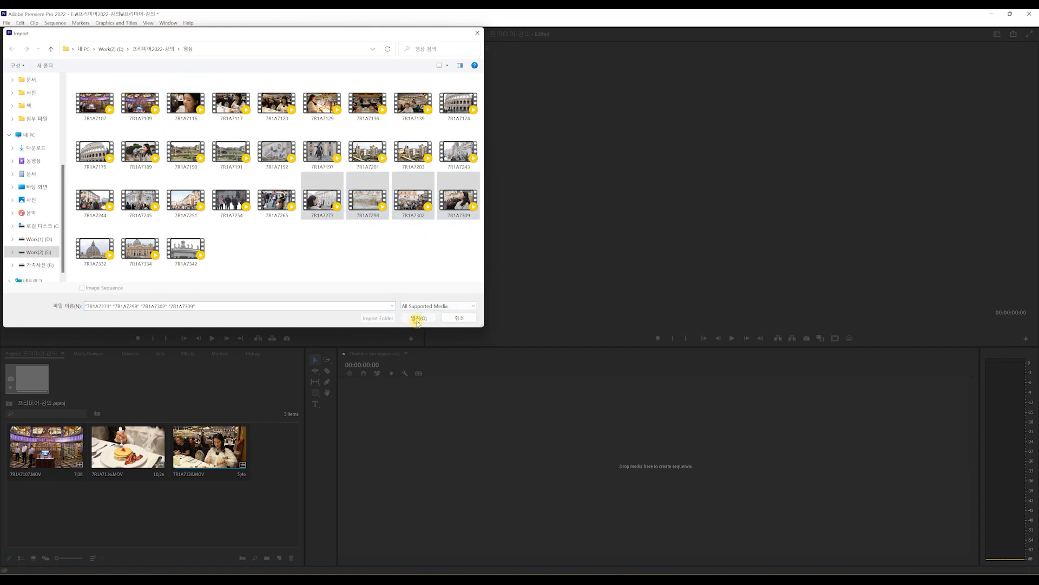
{"action": "left_click", "coordinate": [418, 318]}
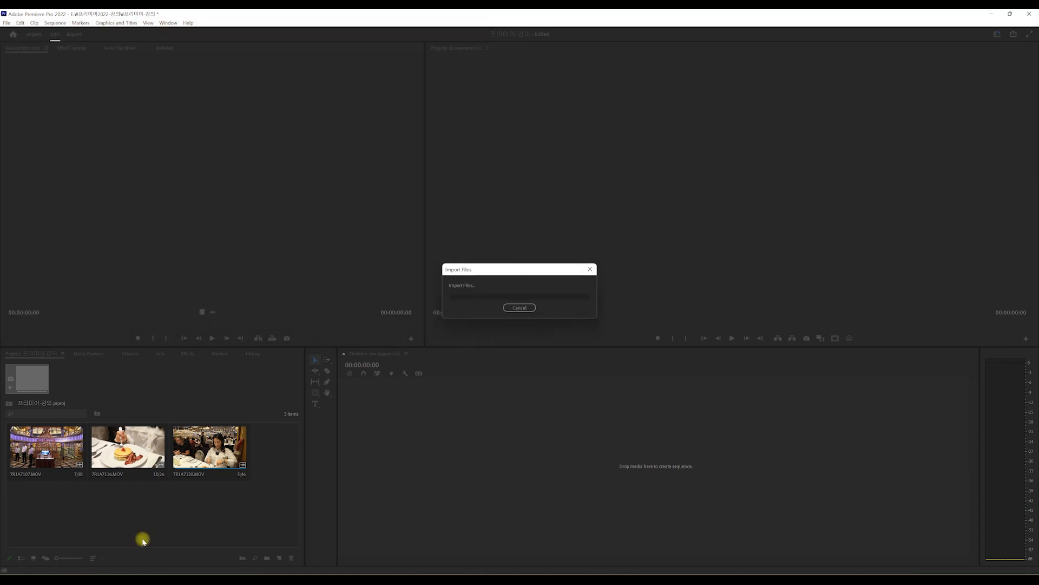
{"action": "left_click", "coordinate": [277, 512]}
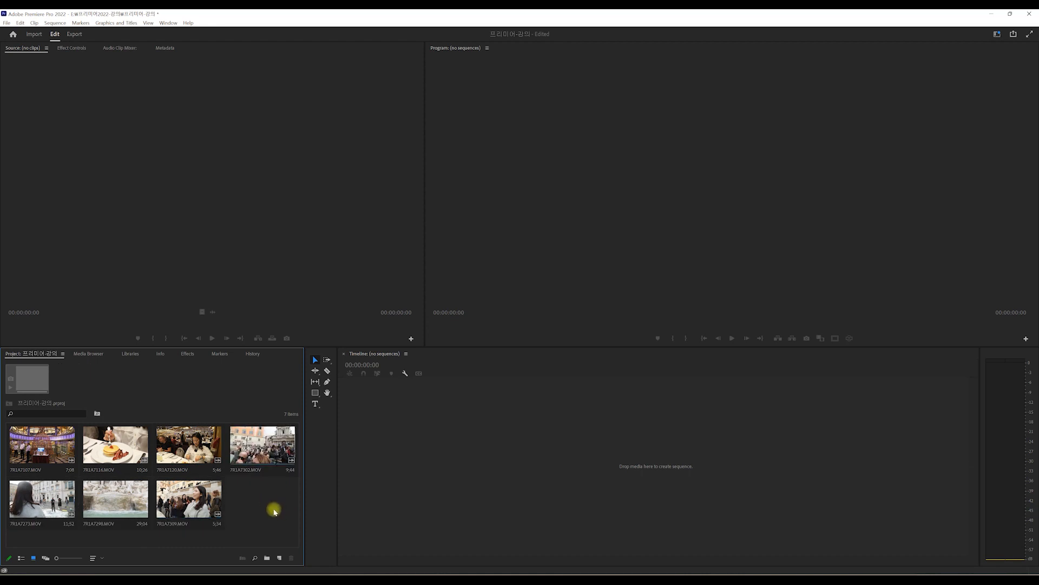
Step: Select all seven clips in the project and delete them
{"action": "left_click_drag", "start_coordinate": [279, 526], "coordinate": [67, 504]}
{"action": "left_click_drag", "start_coordinate": [117, 525], "coordinate": [7, 425]}
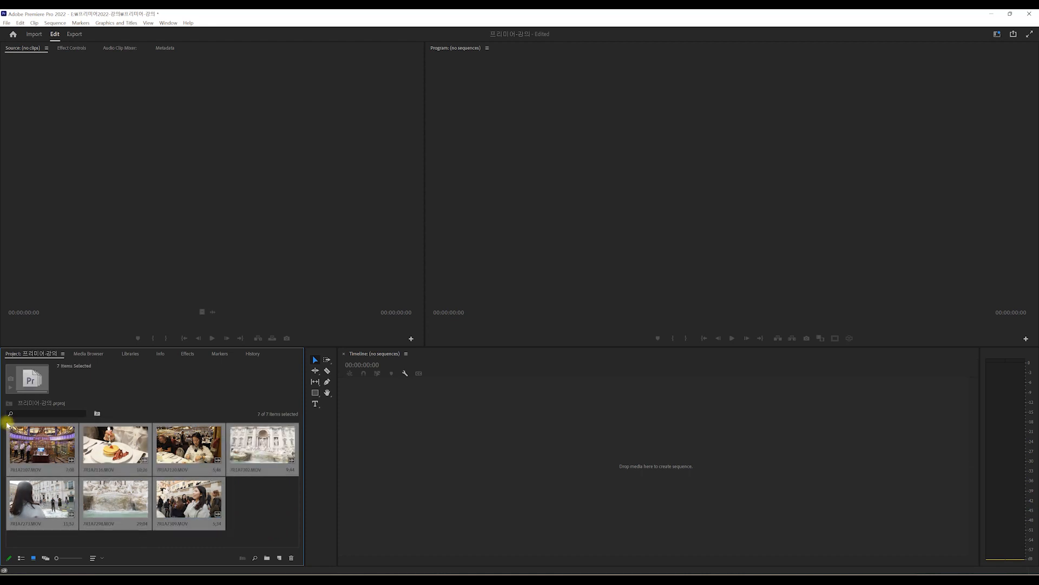
{"action": "key", "text": "Delete"}
Step: Import the consecutive range of clips from 7R1A7107 through 7R1A7139 into the project in one go
{"action": "double_click", "coordinate": [106, 451]}
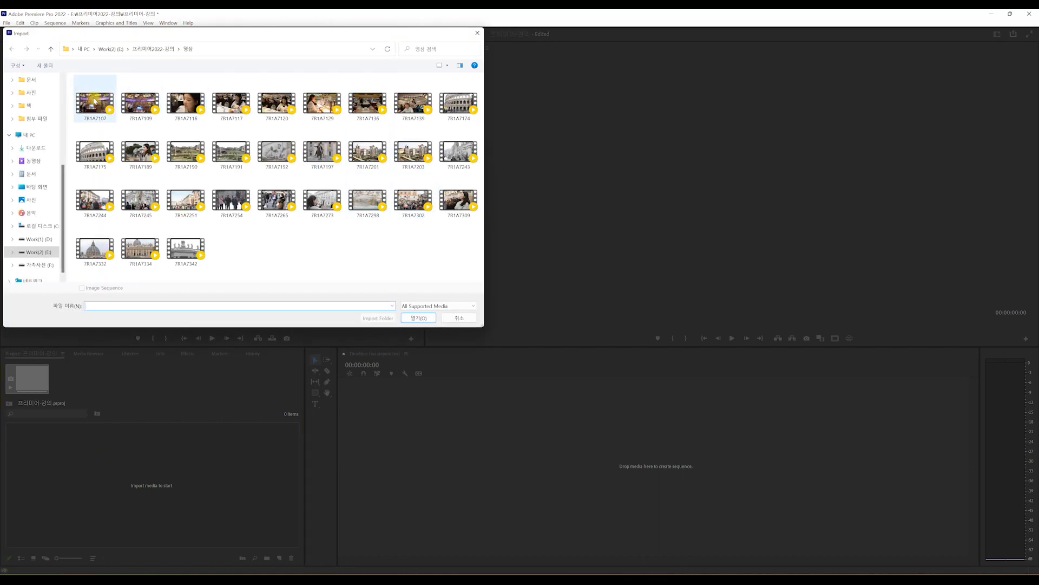
{"action": "left_click", "coordinate": [98, 102]}
{"action": "left_click", "coordinate": [375, 107]}
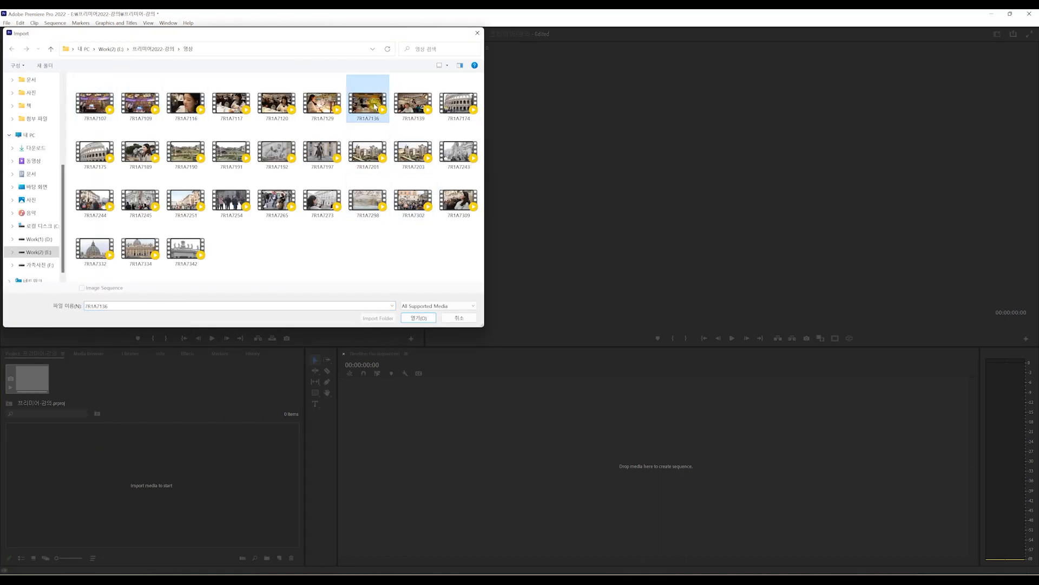
{"action": "left_click", "coordinate": [97, 103]}
{"action": "left_click", "coordinate": [356, 108]}
{"action": "left_click", "coordinate": [93, 103]}
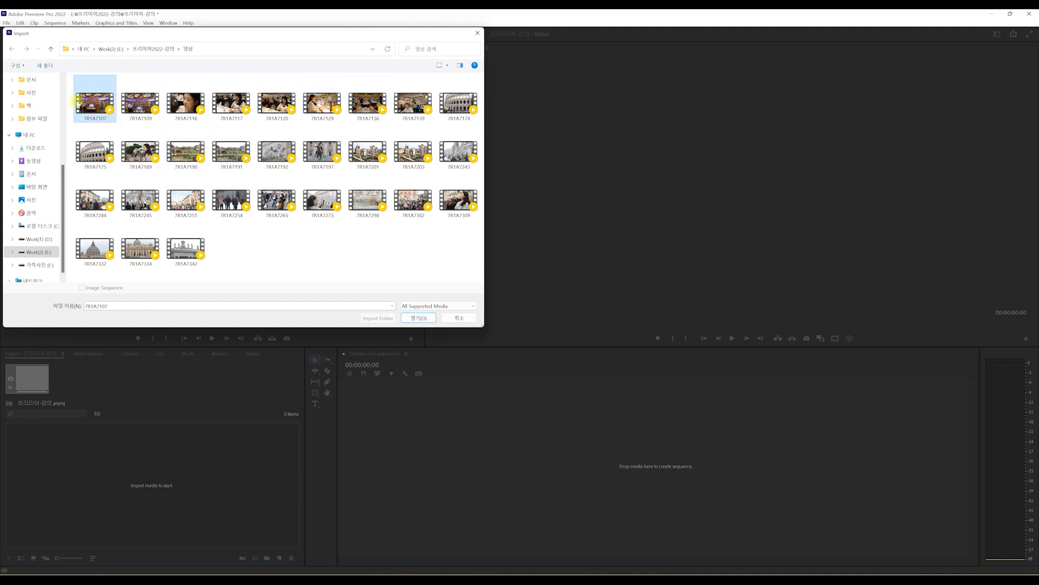
{"action": "left_click", "coordinate": [313, 258]}
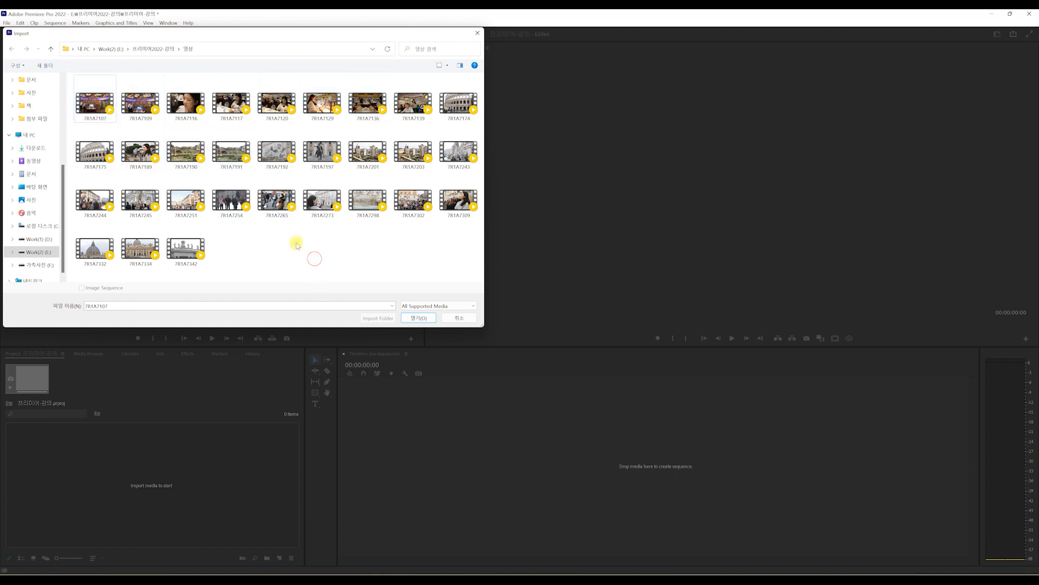
{"action": "left_click", "coordinate": [96, 107]}
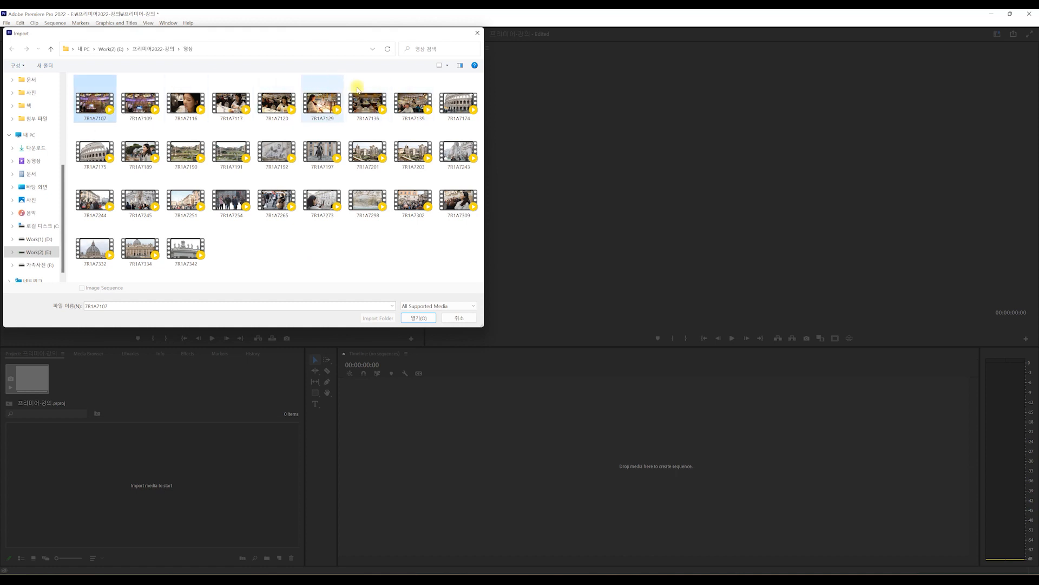
{"action": "left_click", "coordinate": [414, 103], "text": "shift"}
{"action": "left_click", "coordinate": [419, 317]}
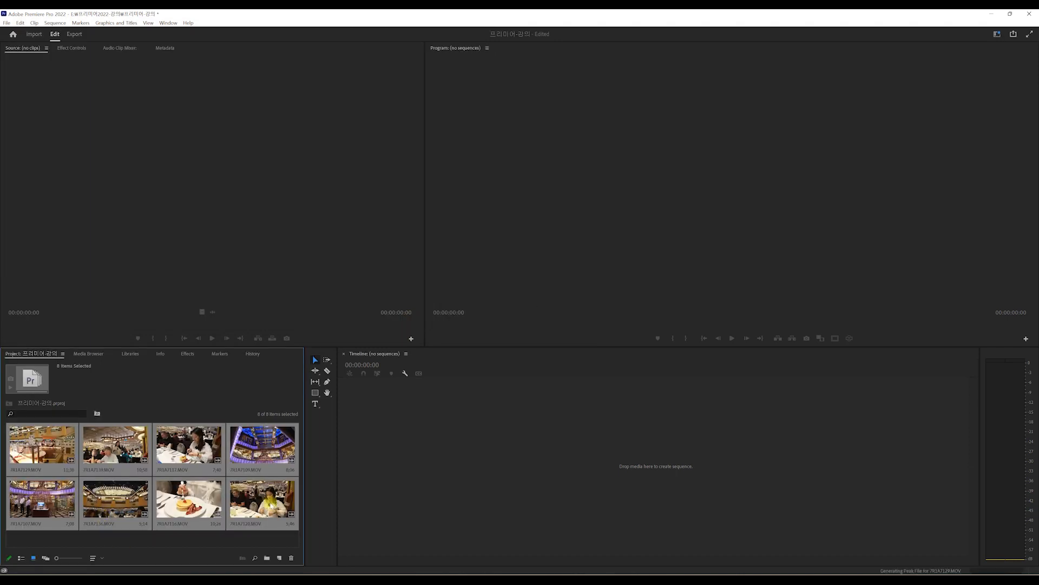
Step: Delete all eight imported clips from the project at once
{"action": "left_click", "coordinate": [245, 547]}
{"action": "key", "text": "ctrl+a"}
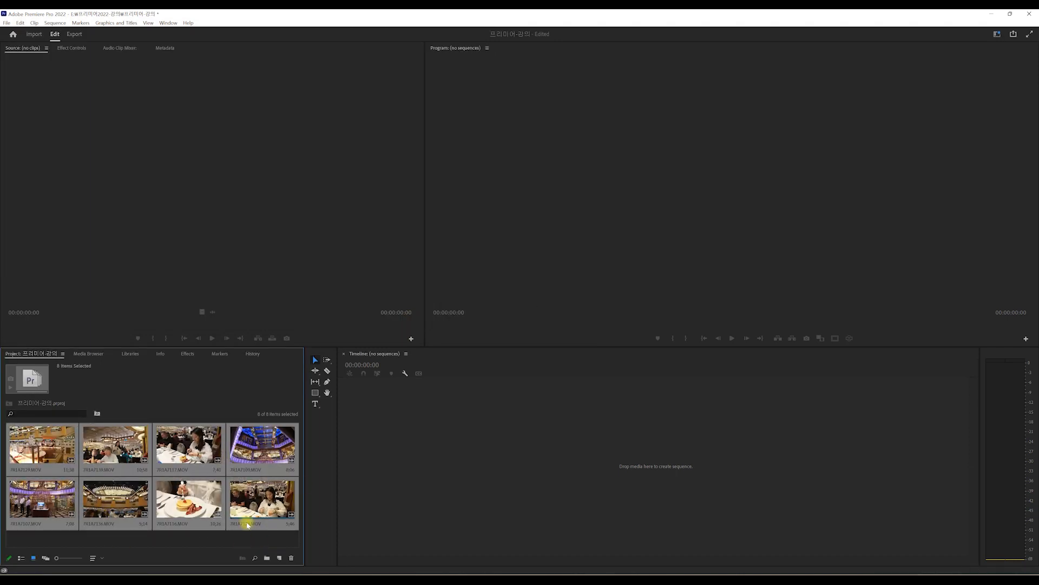
{"action": "key", "text": "Delete"}
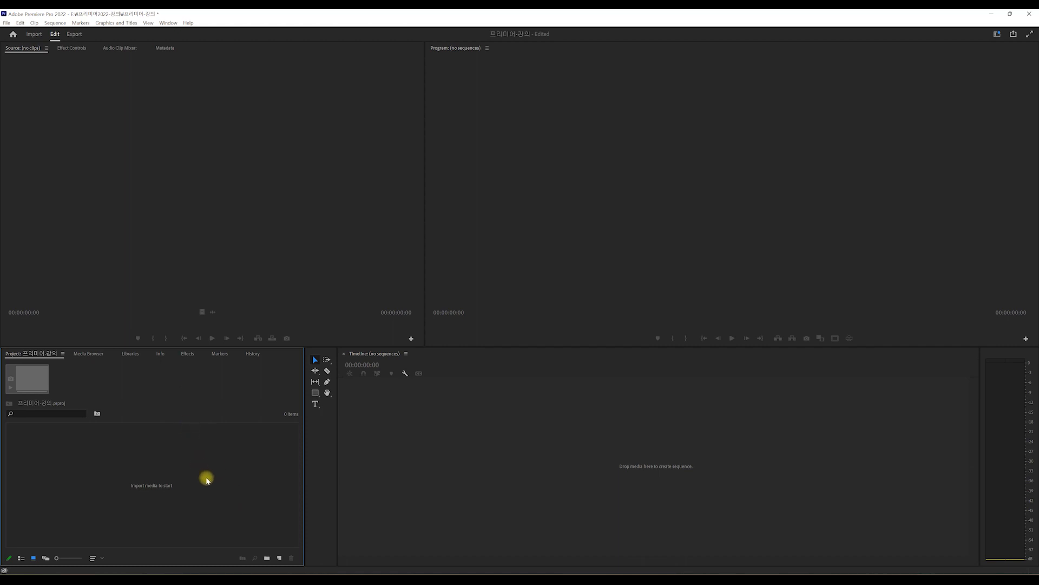
Step: Import the entire 영상 folder from 프리미어2022-강의 into the project as a bin, and deselect it
{"action": "double_click", "coordinate": [219, 469]}
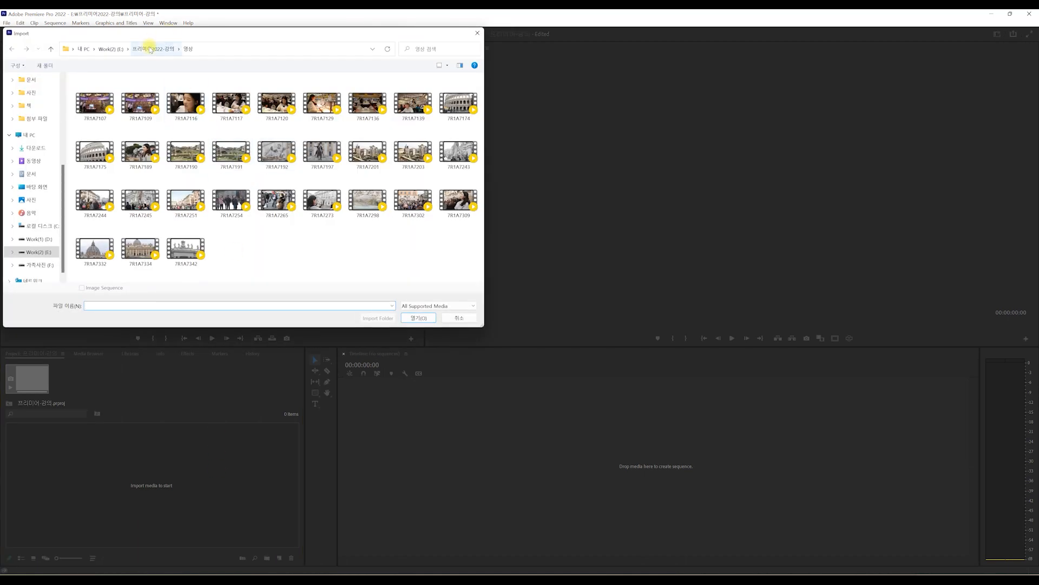
{"action": "left_click", "coordinate": [150, 51]}
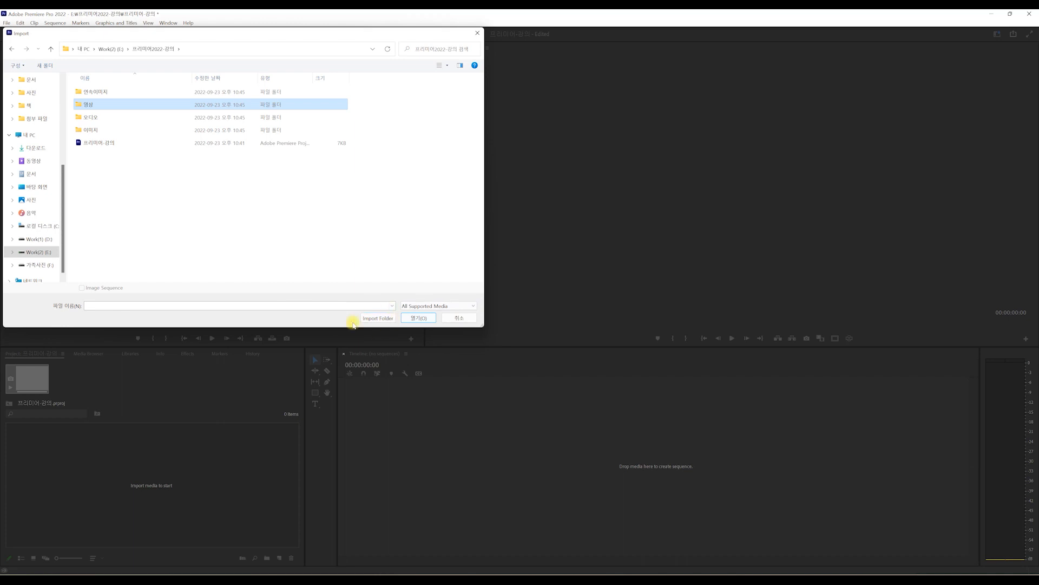
{"action": "left_click", "coordinate": [374, 318]}
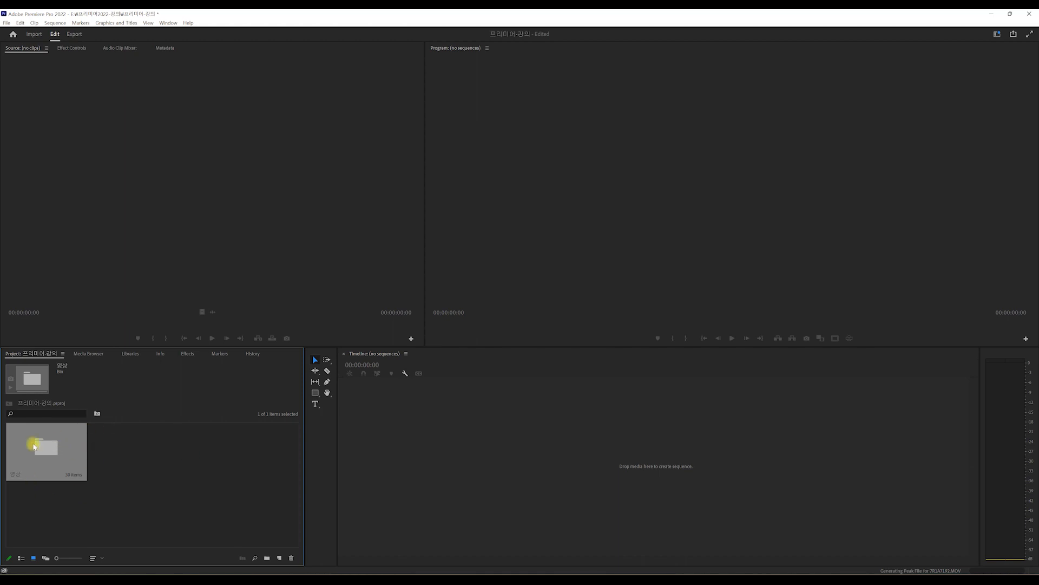
{"action": "left_click", "coordinate": [160, 486]}
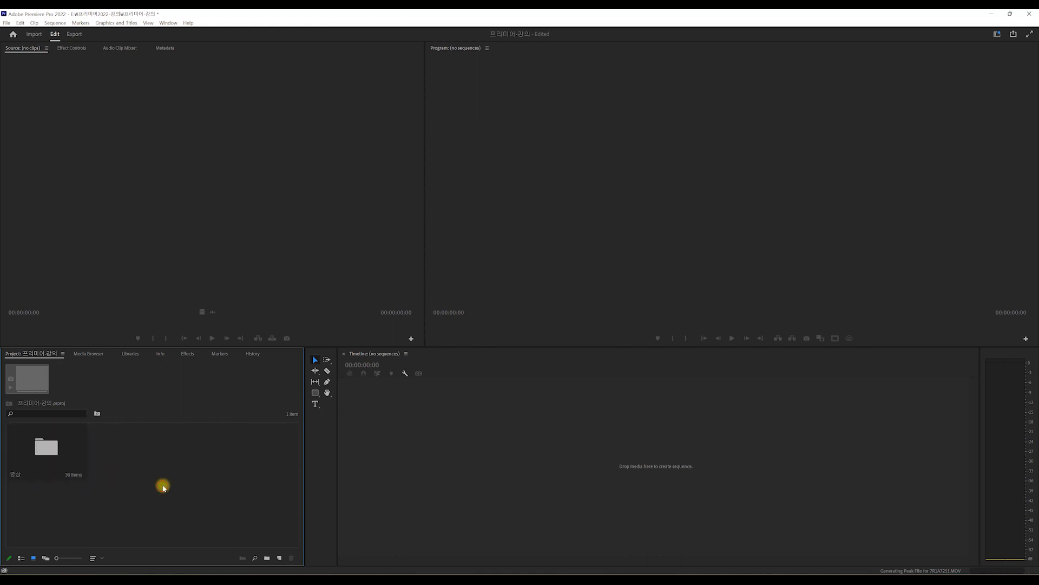
Step: Open the 영상 bin in its own floating window, enlarge it to show more clips, and move it lower over the workspace
{"action": "left_click", "coordinate": [58, 457]}
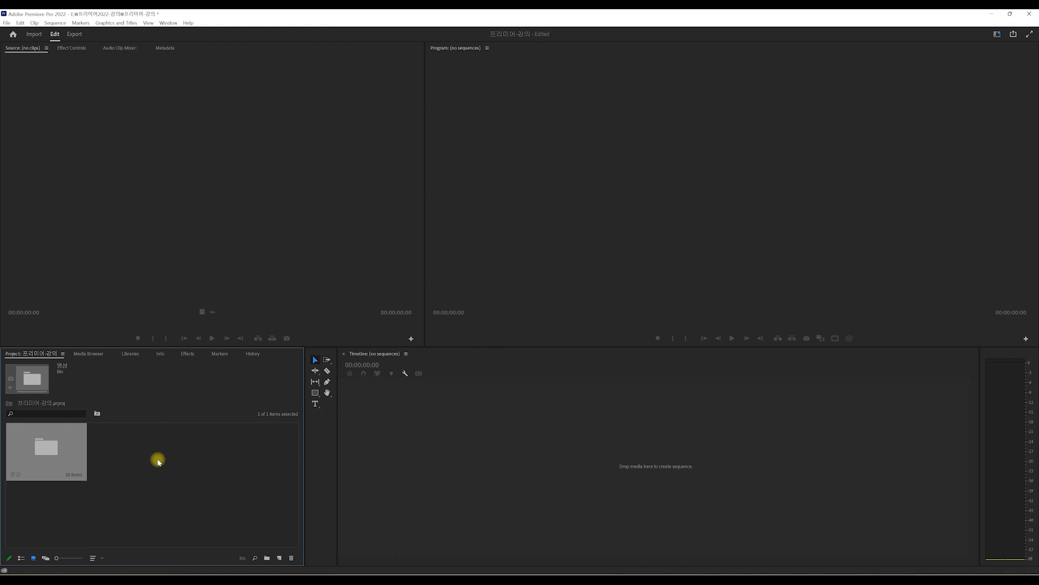
{"action": "double_click", "coordinate": [41, 457]}
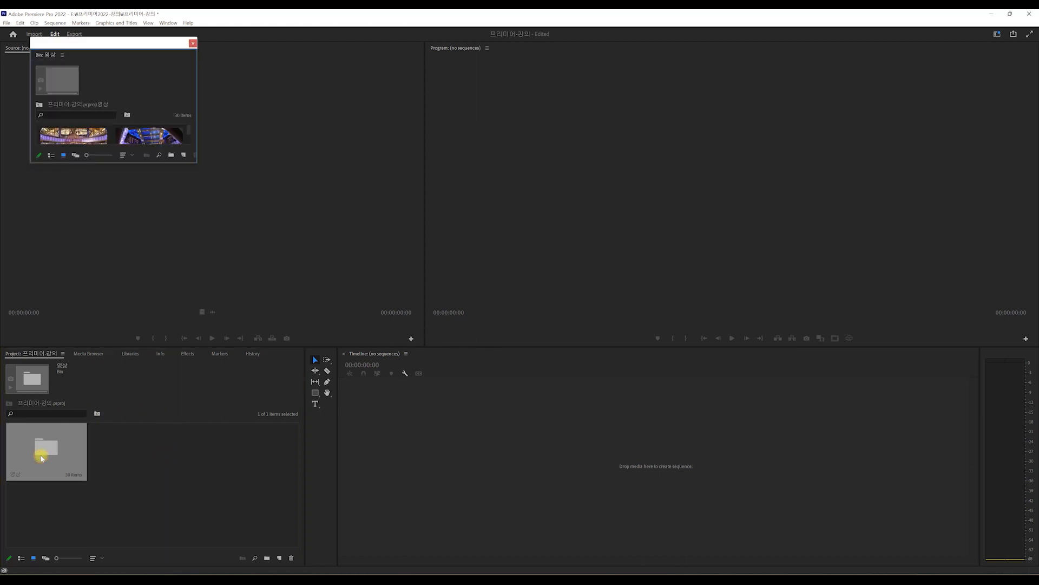
{"action": "left_click_drag", "start_coordinate": [196, 162], "coordinate": [414, 379]}
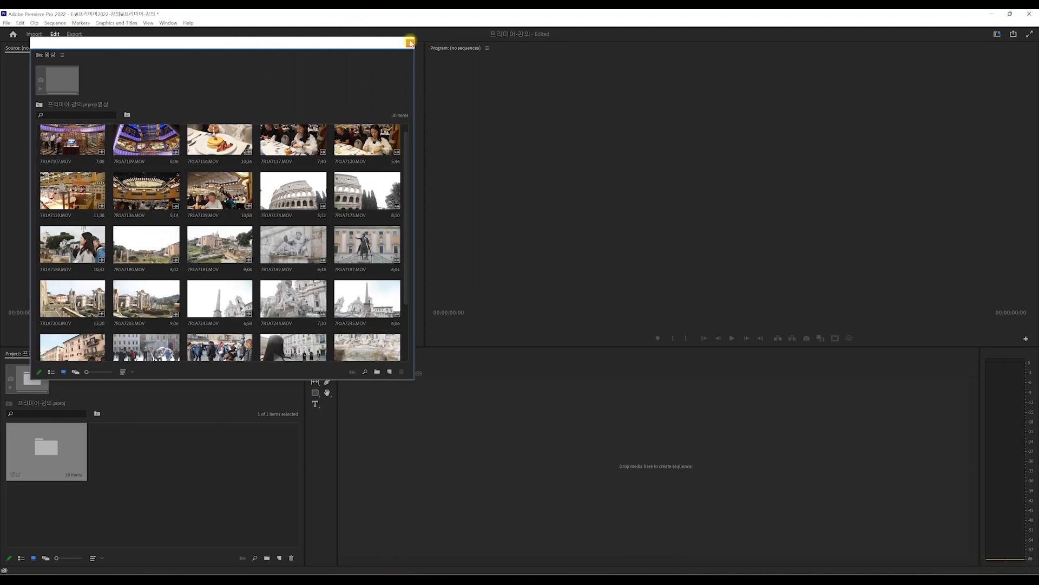
{"action": "left_click_drag", "start_coordinate": [283, 44], "coordinate": [354, 180]}
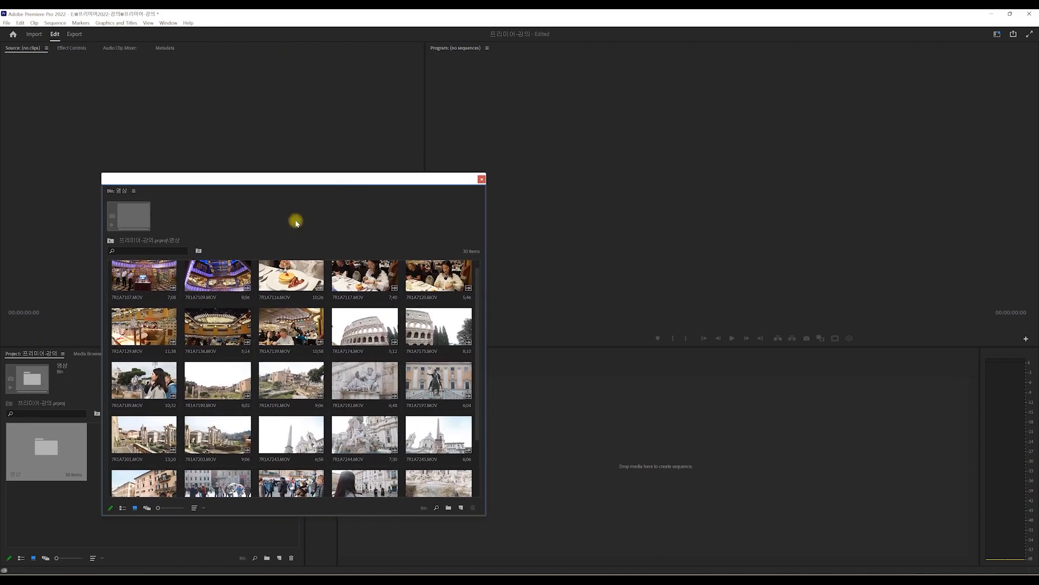
Step: Close the floating 영상 bin window, reopen and close it, and view the bin in place before returning to the project root
{"action": "left_click", "coordinate": [482, 179]}
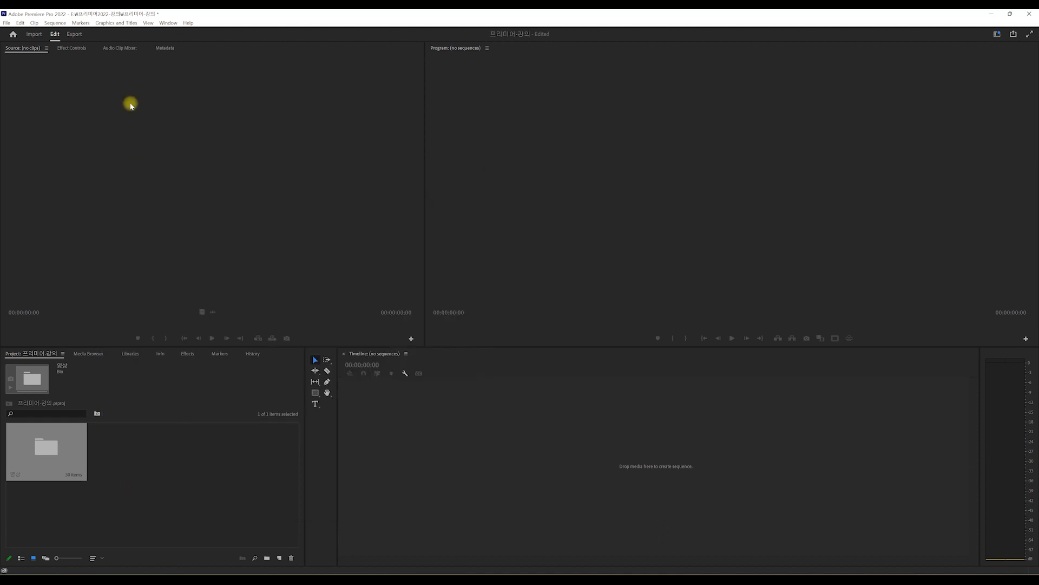
{"action": "double_click", "coordinate": [41, 449]}
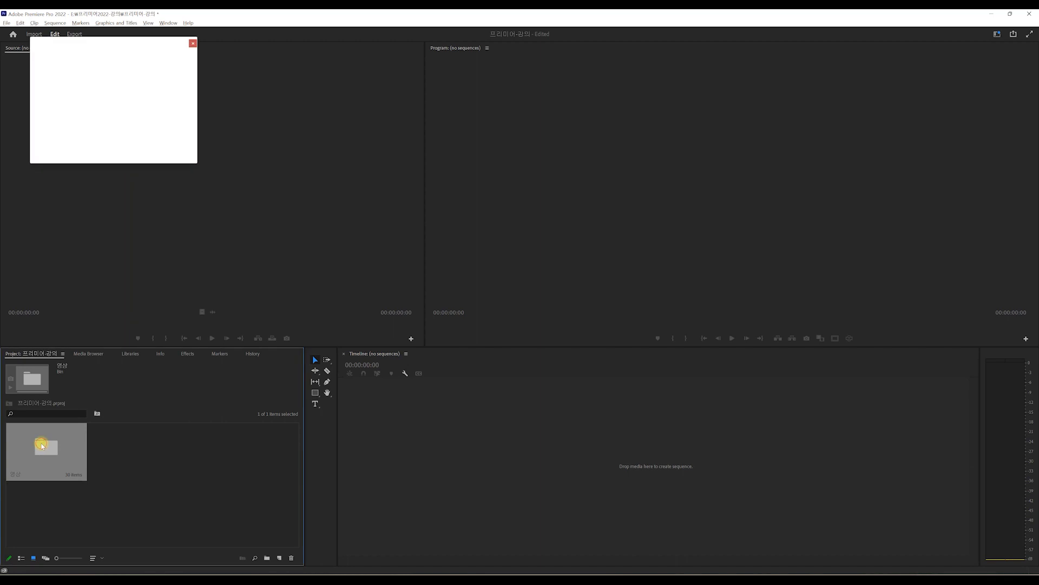
{"action": "left_click", "coordinate": [194, 42]}
{"action": "double_click", "coordinate": [54, 447]}
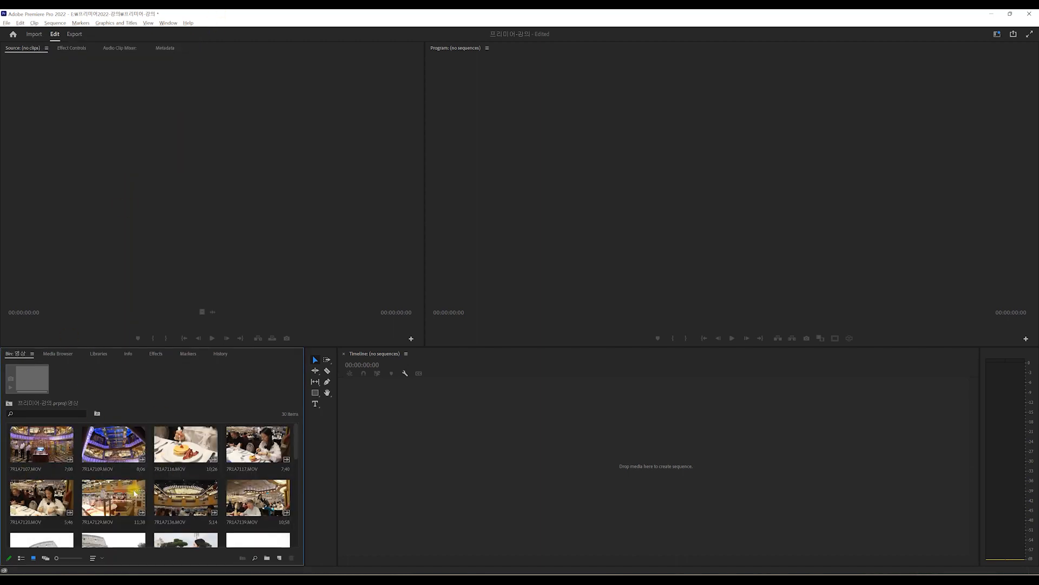
{"action": "left_click", "coordinate": [9, 403]}
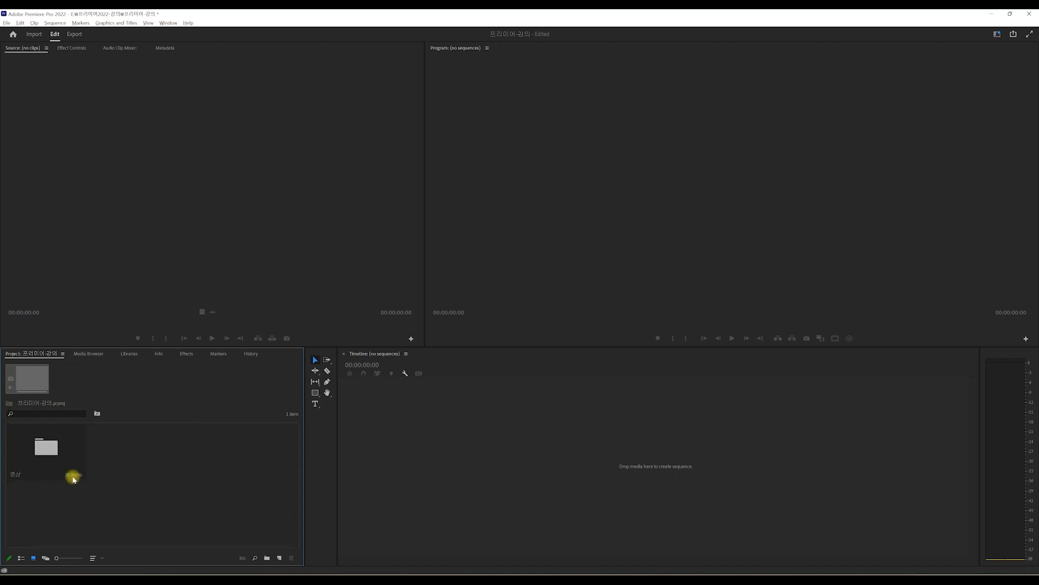
Step: Open the General preferences and move the dialog closer to the Project panel
{"action": "left_click", "coordinate": [19, 24]}
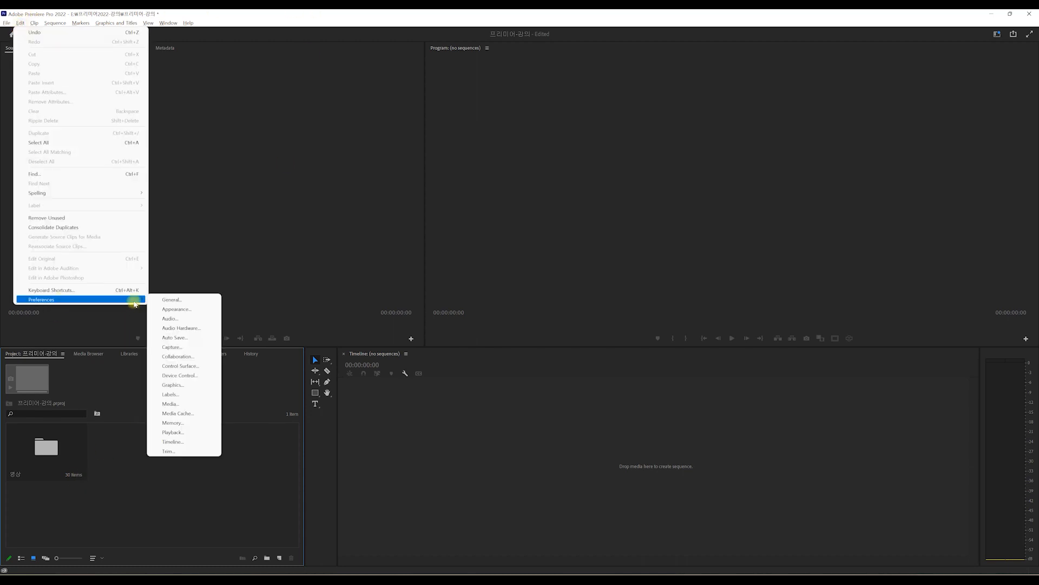
{"action": "left_click", "coordinate": [186, 300]}
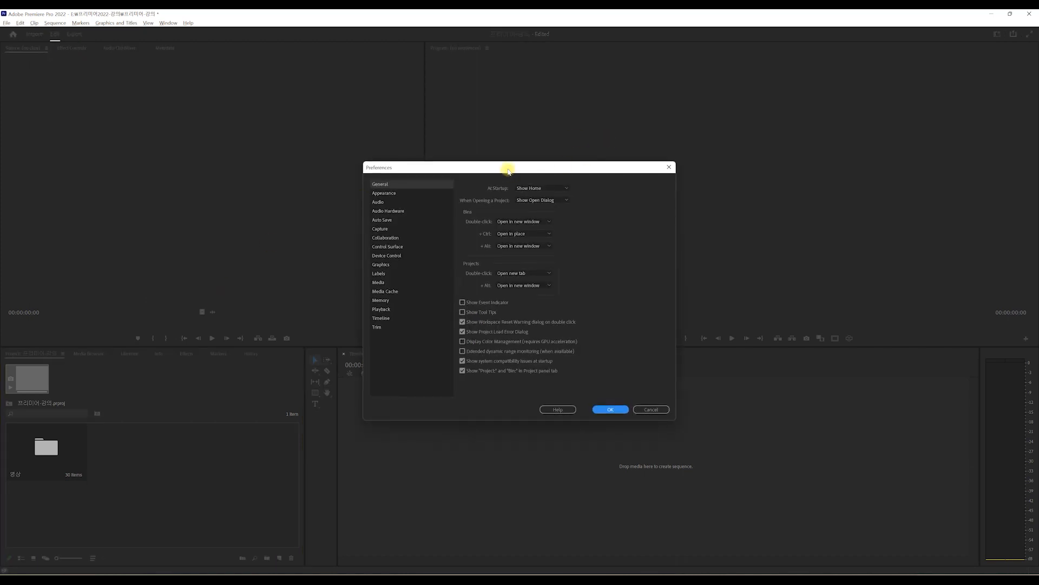
{"action": "left_click_drag", "start_coordinate": [507, 171], "coordinate": [328, 168]}
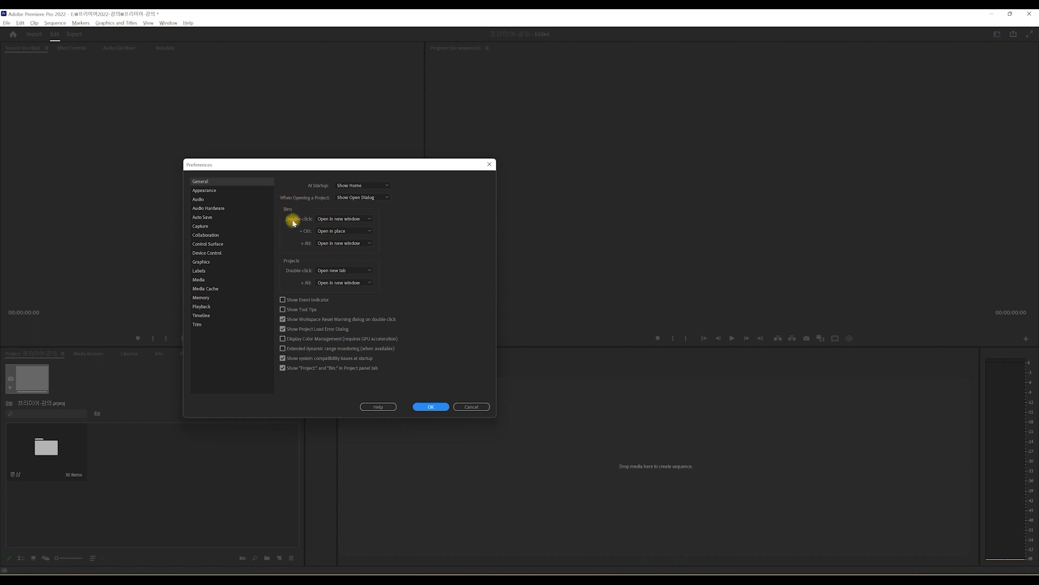
Step: Try Open in place as the double-click behaviour for bins, and restore it to Open in new window
{"action": "left_click", "coordinate": [359, 219]}
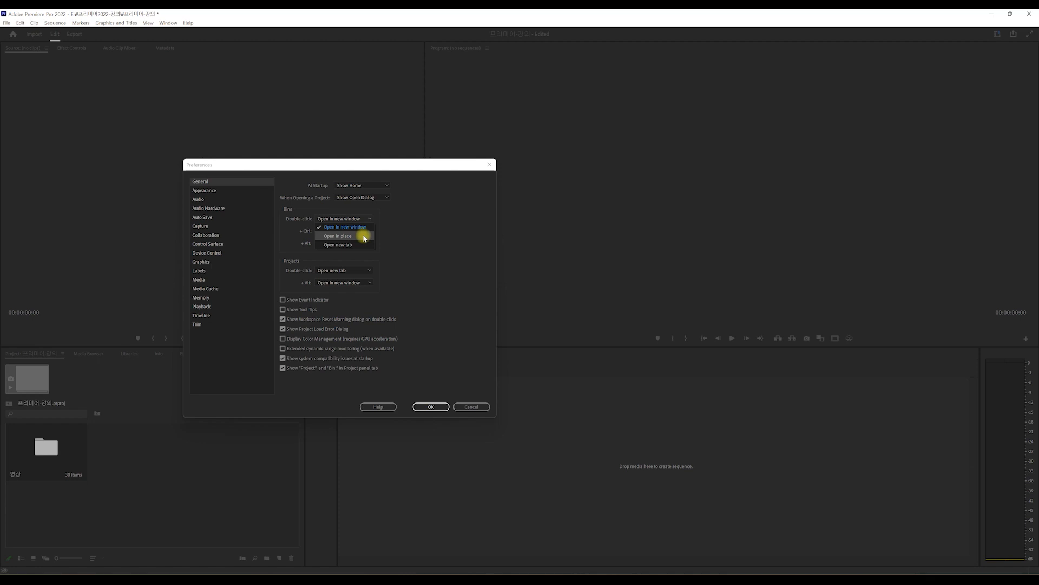
{"action": "left_click", "coordinate": [363, 237]}
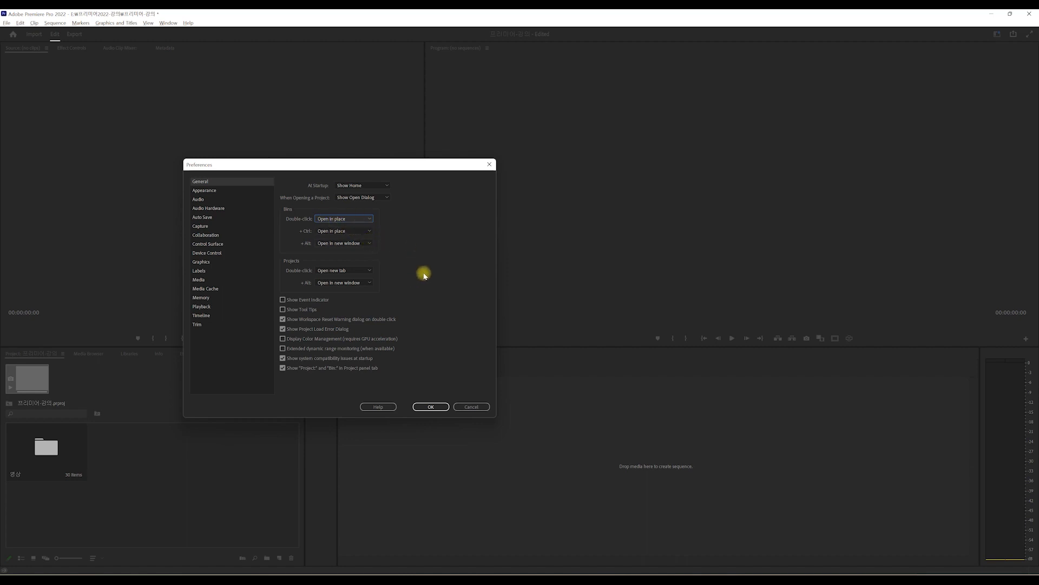
{"action": "left_click", "coordinate": [348, 218]}
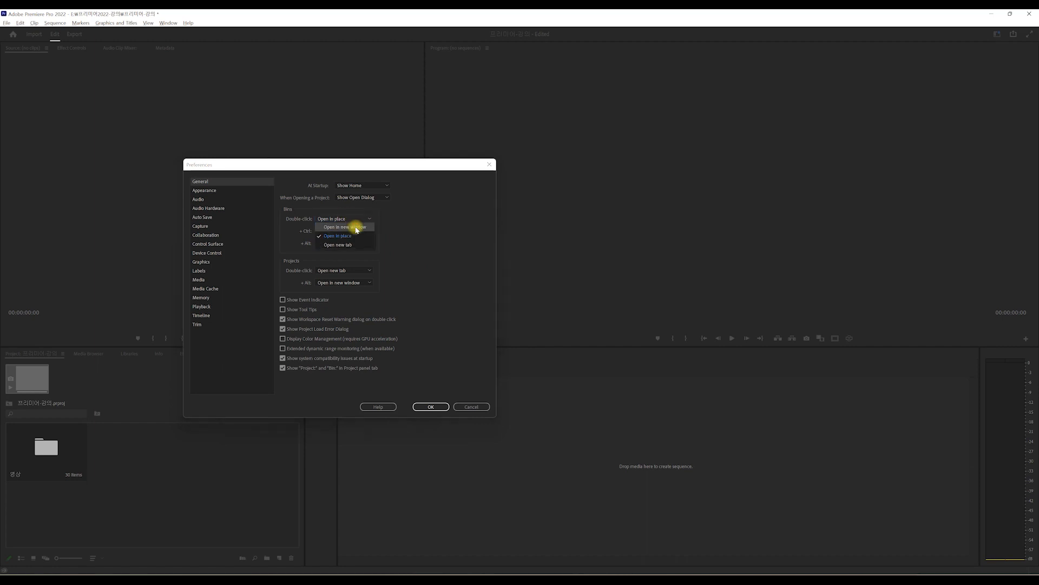
{"action": "left_click", "coordinate": [361, 227]}
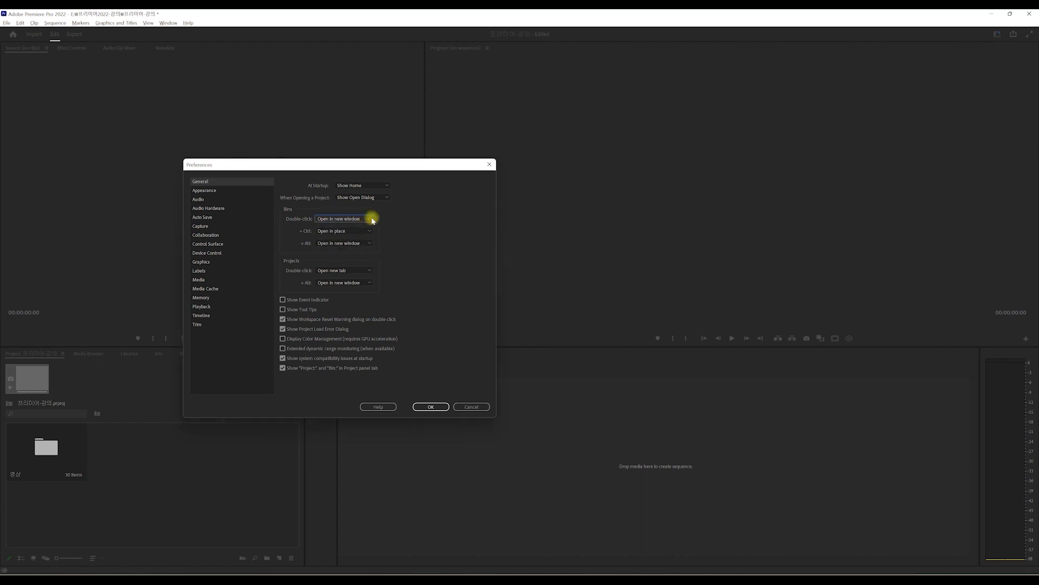
Step: Set the Alt double-click behaviour for bins to Open new tab and apply the preferences
{"action": "left_click", "coordinate": [362, 232]}
{"action": "left_click", "coordinate": [363, 233]}
{"action": "left_click", "coordinate": [360, 243]}
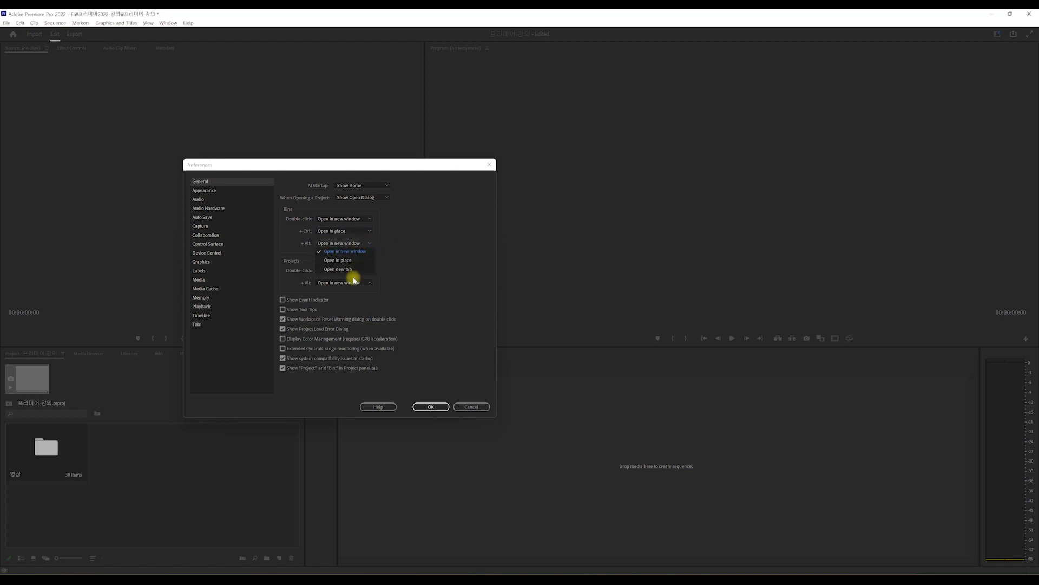
{"action": "left_click", "coordinate": [351, 270]}
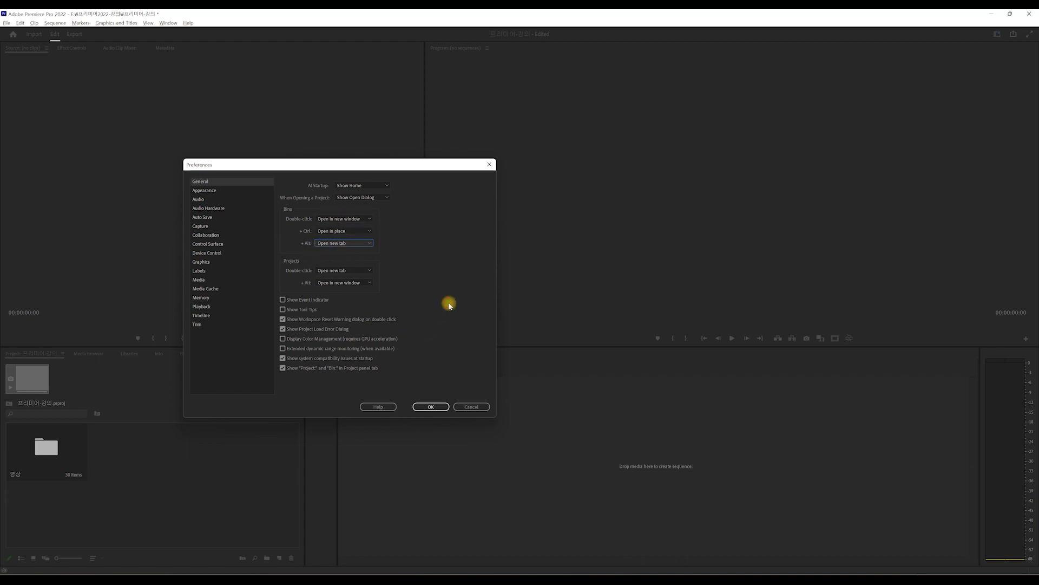
{"action": "left_click", "coordinate": [435, 406]}
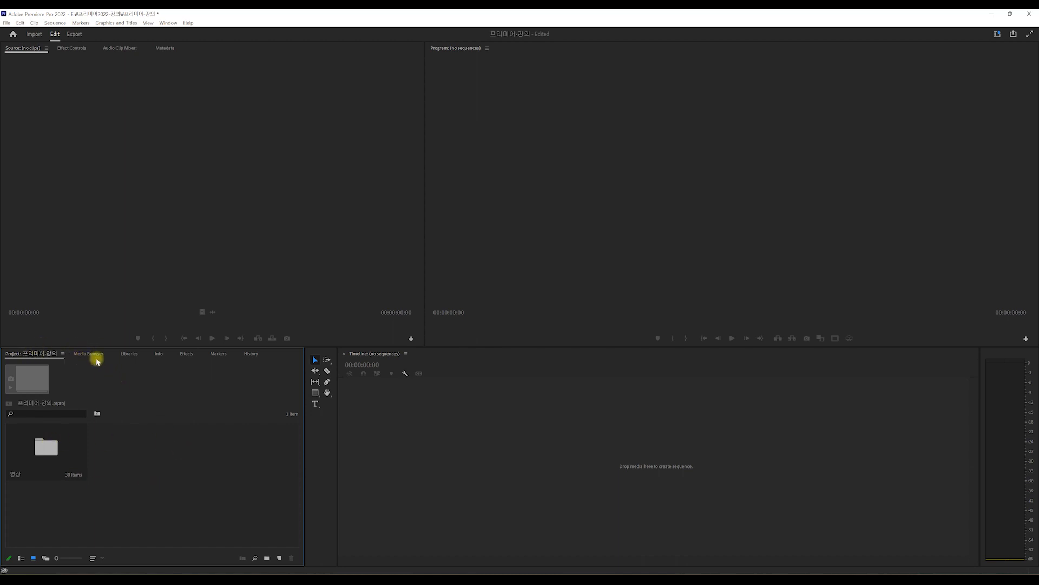
Step: Open the 영상 bin in a floating window and close that window
{"action": "double_click", "coordinate": [50, 450]}
{"action": "key", "text": "super"}
{"action": "left_click", "coordinate": [193, 43]}
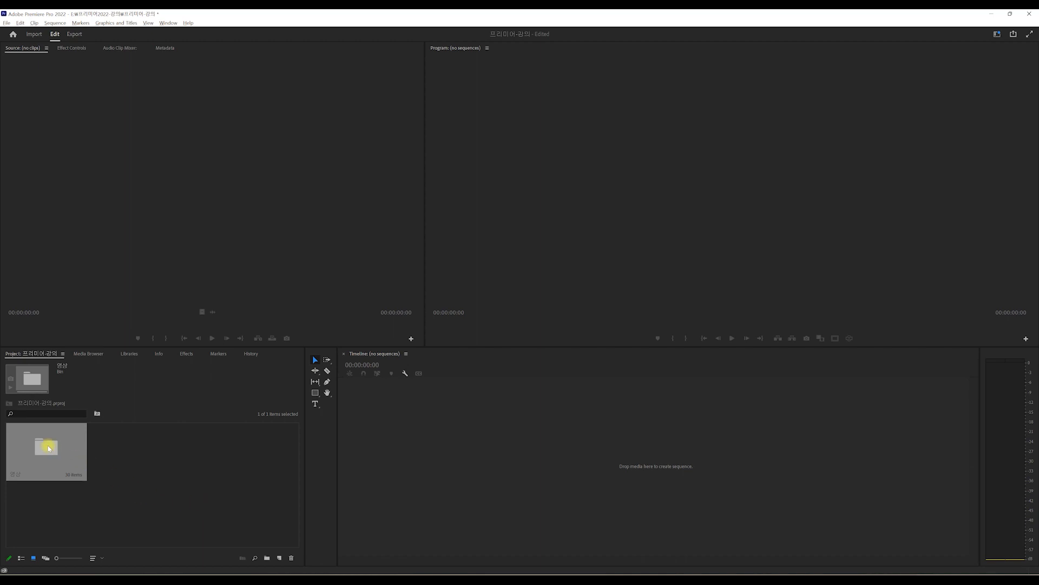
Step: Open the 영상 bin in a new tab and close it, and view the bin in place before returning to the project root
{"action": "double_click", "coordinate": [47, 447], "text": "alt"}
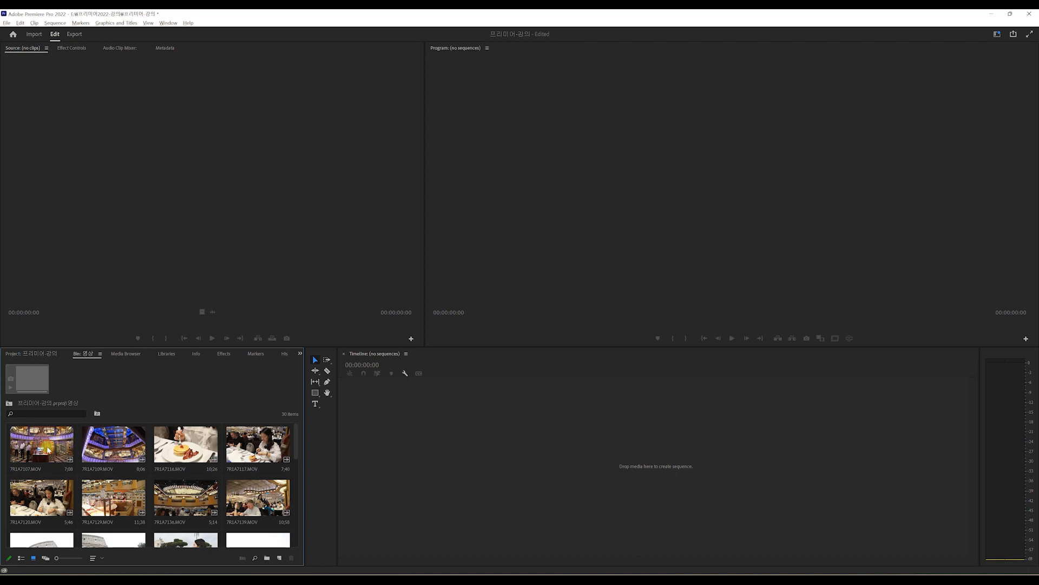
{"action": "left_click", "coordinate": [99, 354]}
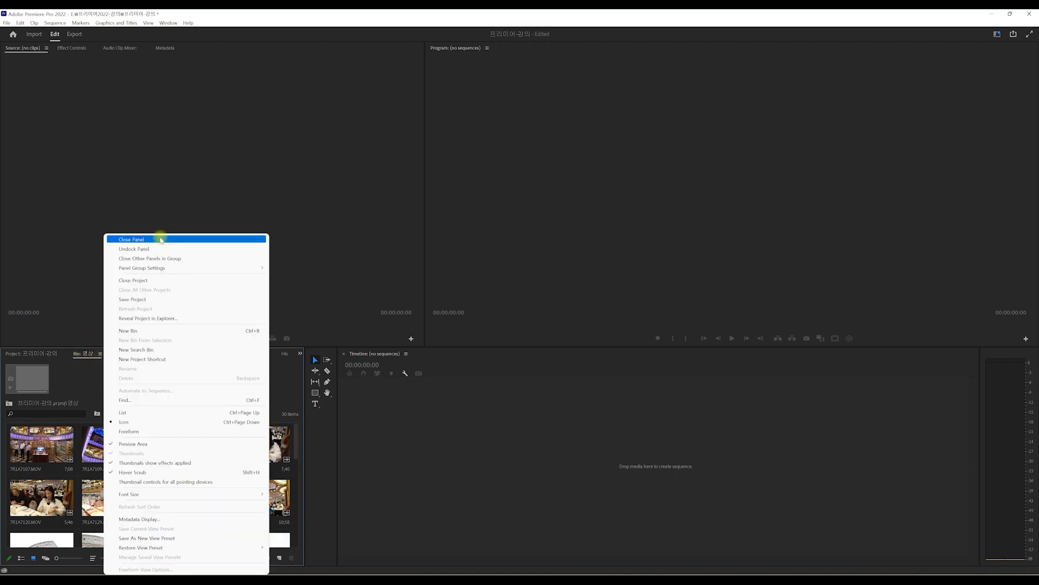
{"action": "left_click", "coordinate": [161, 239]}
{"action": "left_click", "coordinate": [26, 353]}
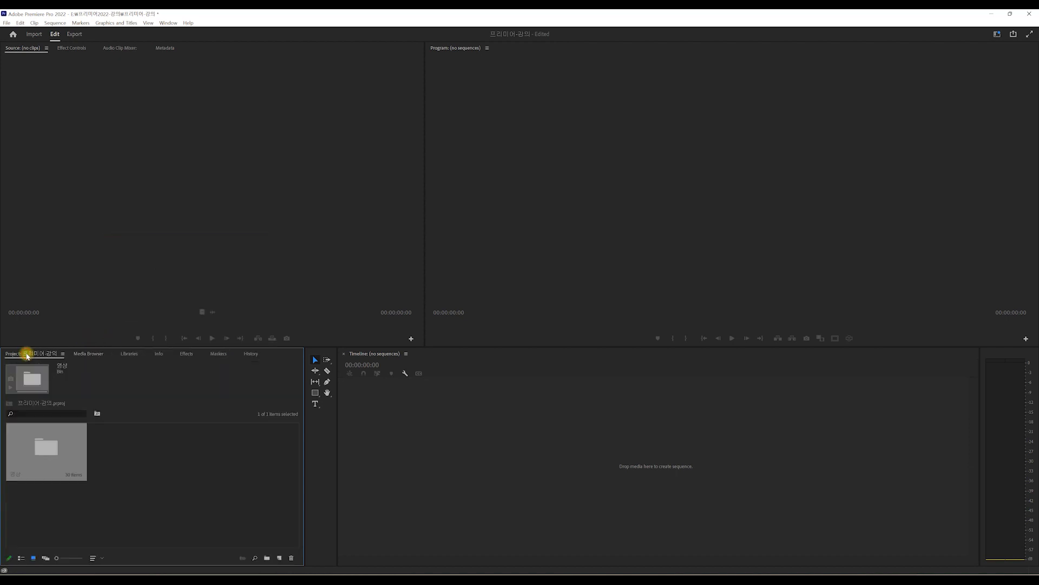
{"action": "double_click", "coordinate": [50, 452]}
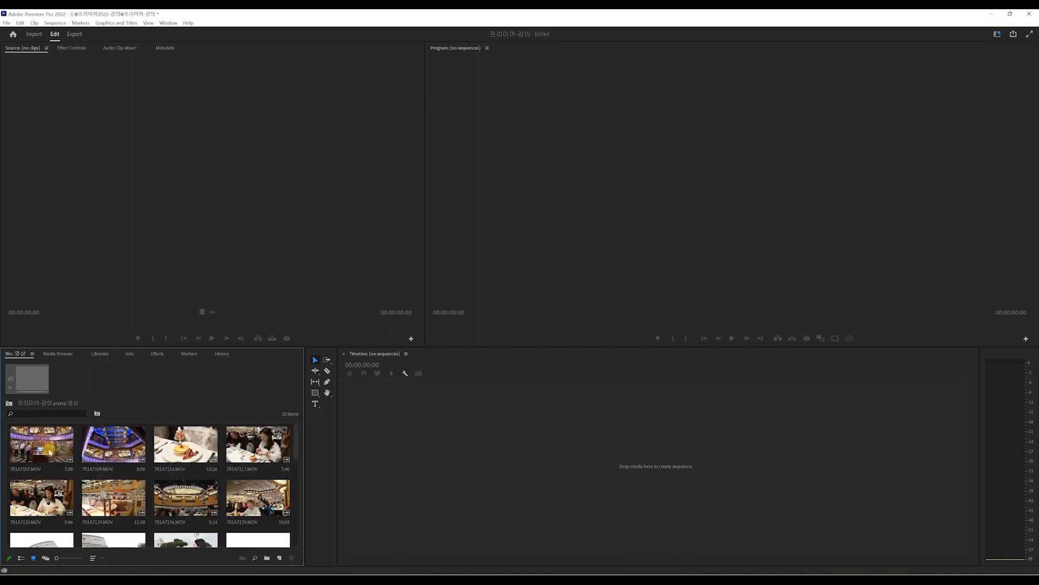
{"action": "left_click", "coordinate": [10, 404]}
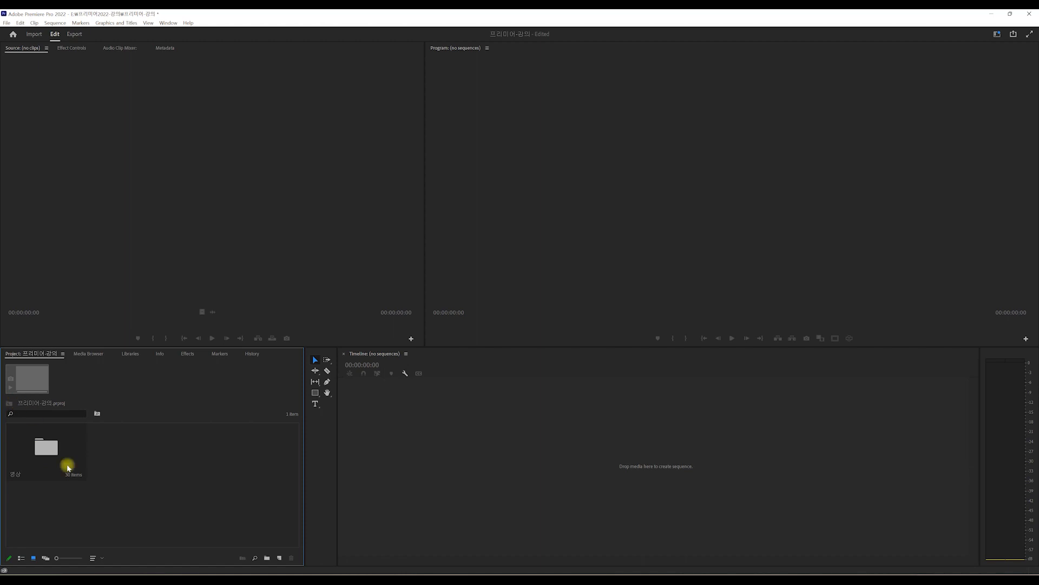
Step: Open the 영상 bin in a floating window using the Ctrl behaviour, enlarge and reposition the window, and close it
{"action": "double_click", "coordinate": [51, 457], "text": "ctrl"}
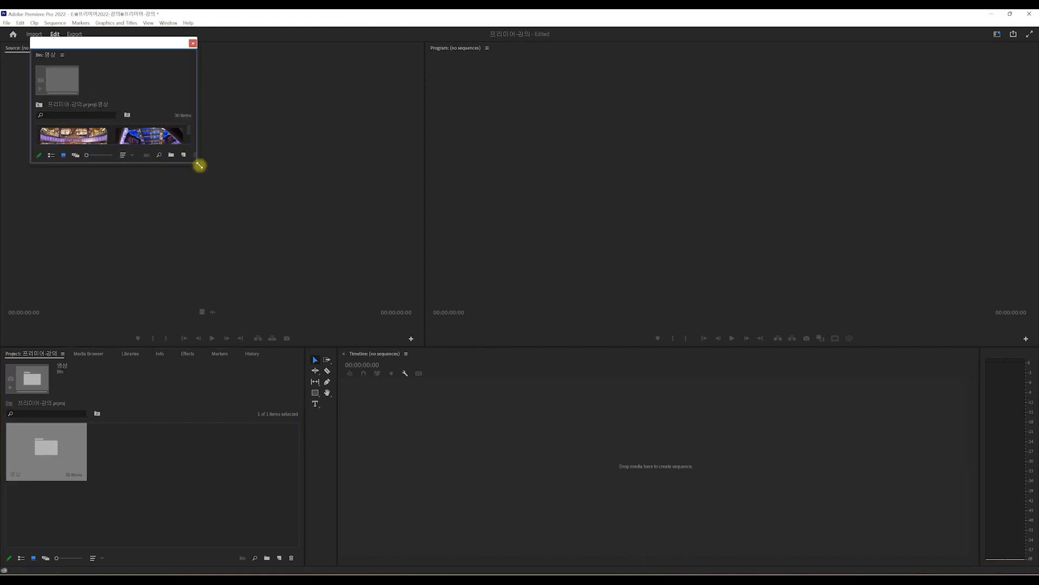
{"action": "left_click_drag", "start_coordinate": [198, 164], "coordinate": [367, 308]}
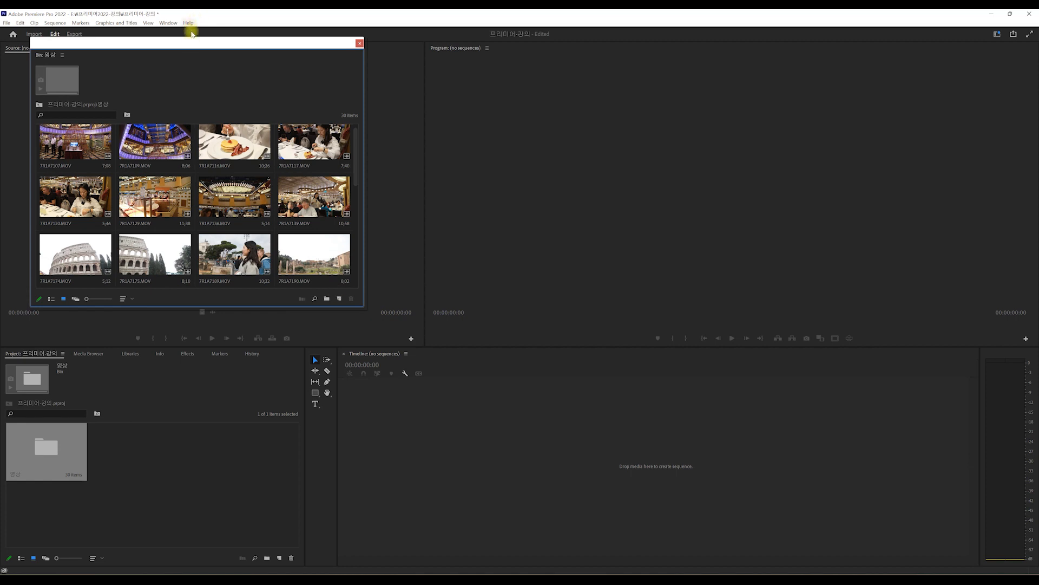
{"action": "left_click_drag", "start_coordinate": [193, 42], "coordinate": [205, 115]}
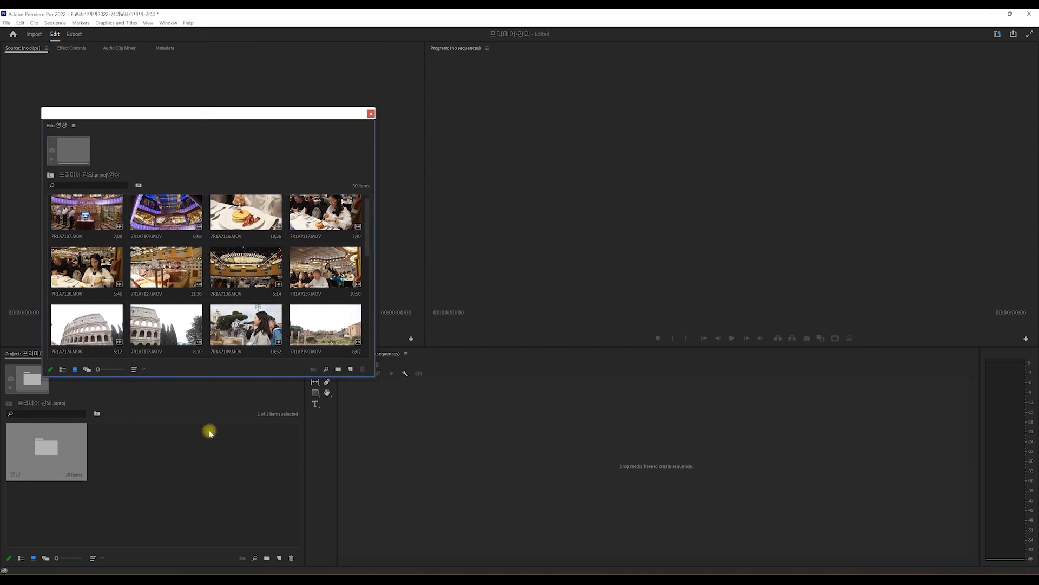
{"action": "left_click", "coordinate": [371, 114]}
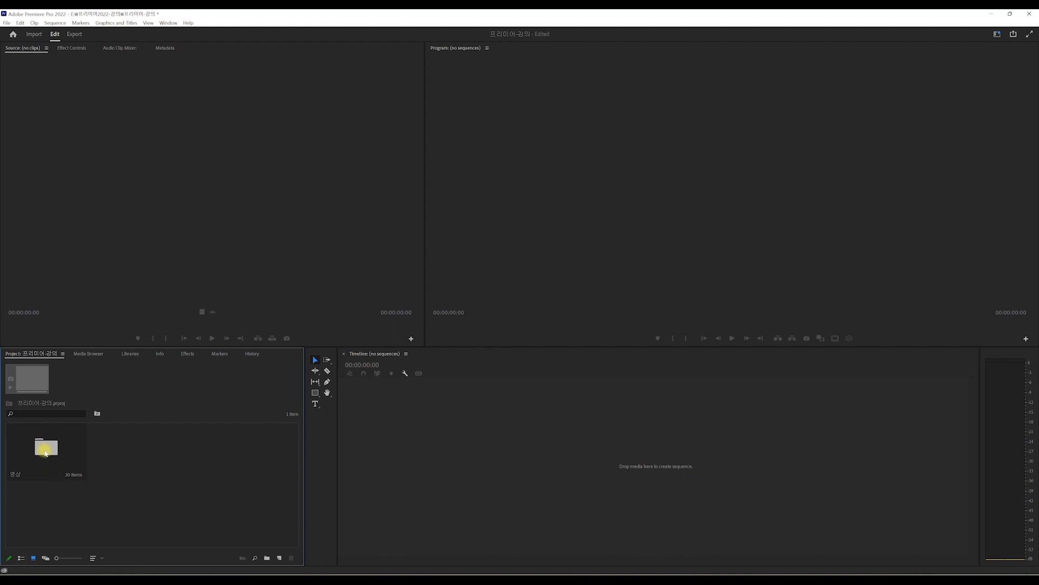
Step: Open the 영상 bin in place, browse its clips in list view, and return to icon view
{"action": "double_click", "coordinate": [46, 453]}
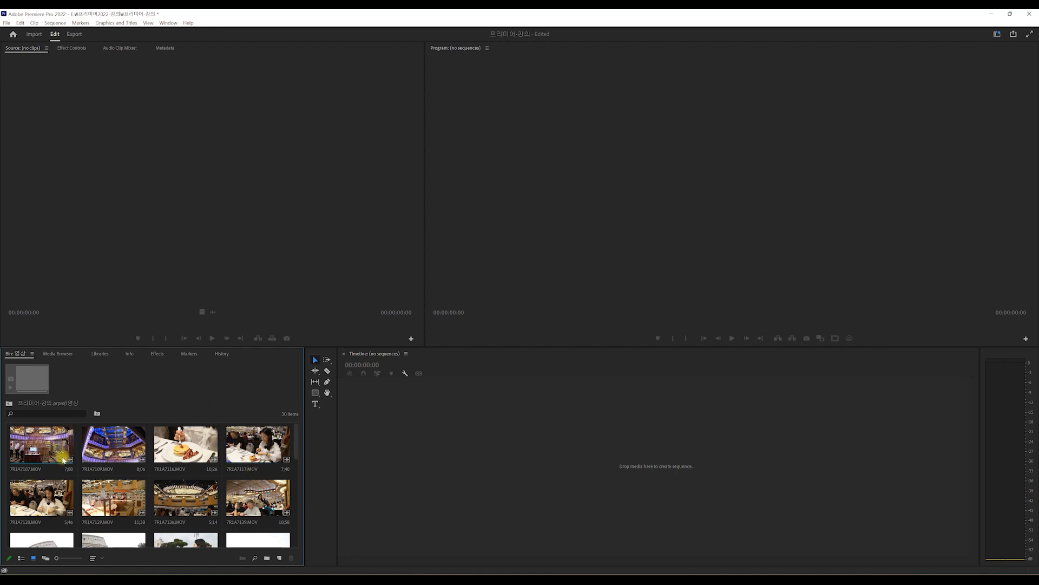
{"action": "left_click", "coordinate": [21, 557]}
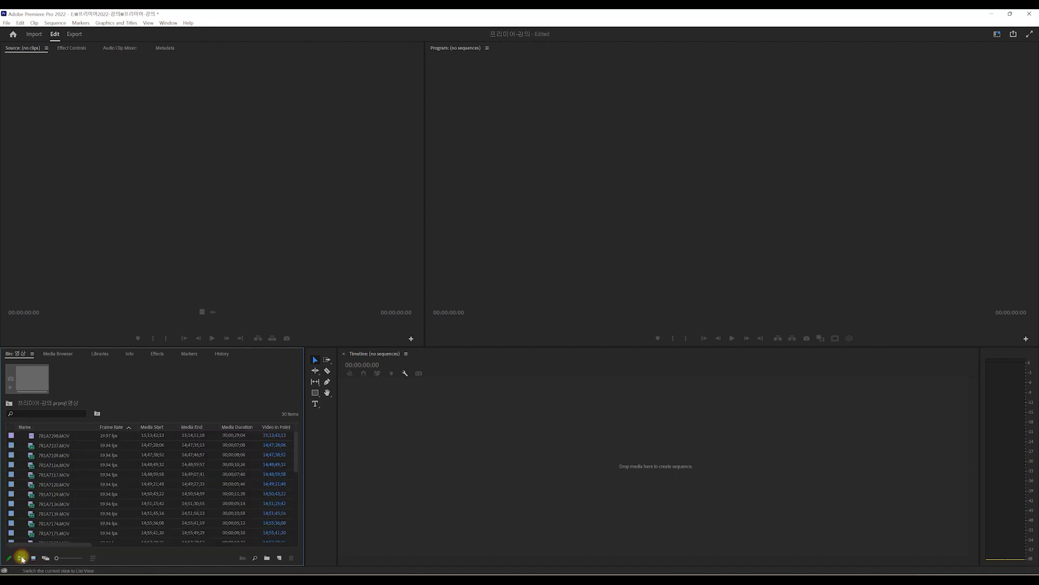
{"action": "scroll", "coordinate": [152, 489], "scroll_direction": "down", "scroll_amount": 5}
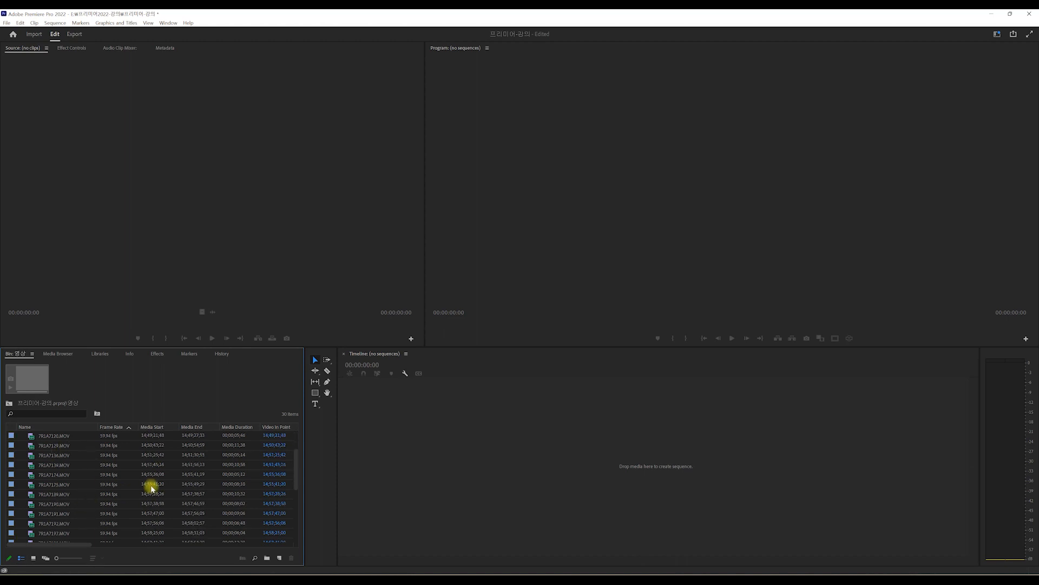
{"action": "scroll", "coordinate": [151, 489], "scroll_direction": "up", "scroll_amount": 5}
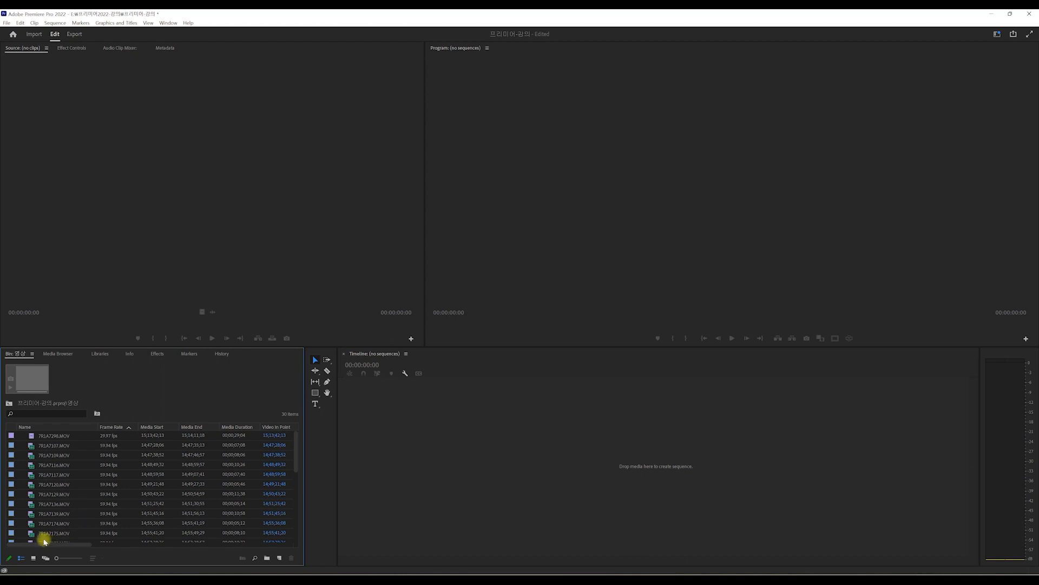
{"action": "left_click", "coordinate": [33, 558]}
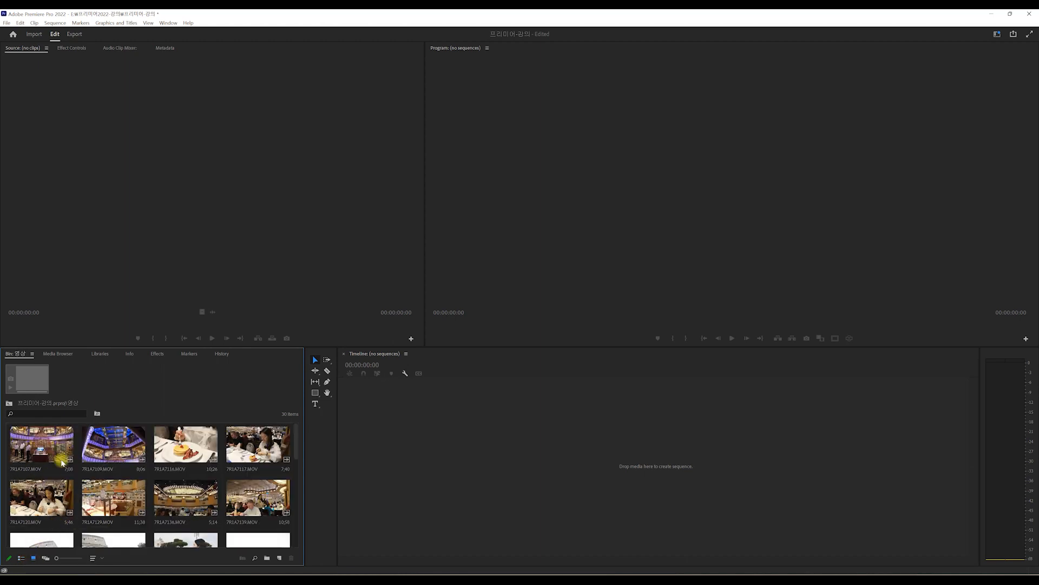
Step: Switch the 영상 bin to freeform view and rearrange its first six clips into loose, overlapping positions
{"action": "left_click", "coordinate": [46, 557]}
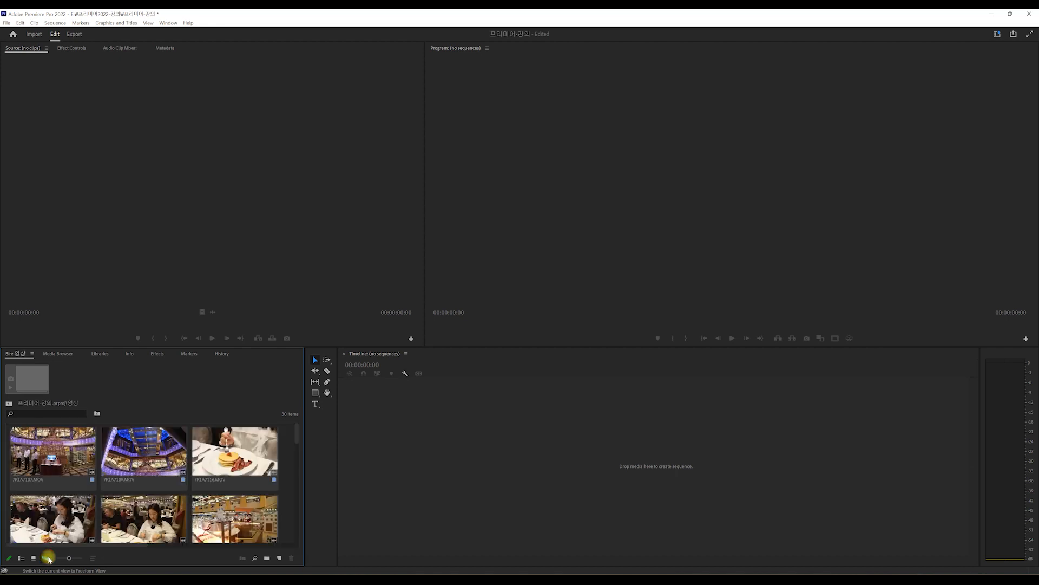
{"action": "left_click", "coordinate": [247, 469]}
{"action": "left_click_drag", "start_coordinate": [247, 468], "coordinate": [249, 468]}
{"action": "left_click_drag", "start_coordinate": [154, 465], "coordinate": [187, 469]}
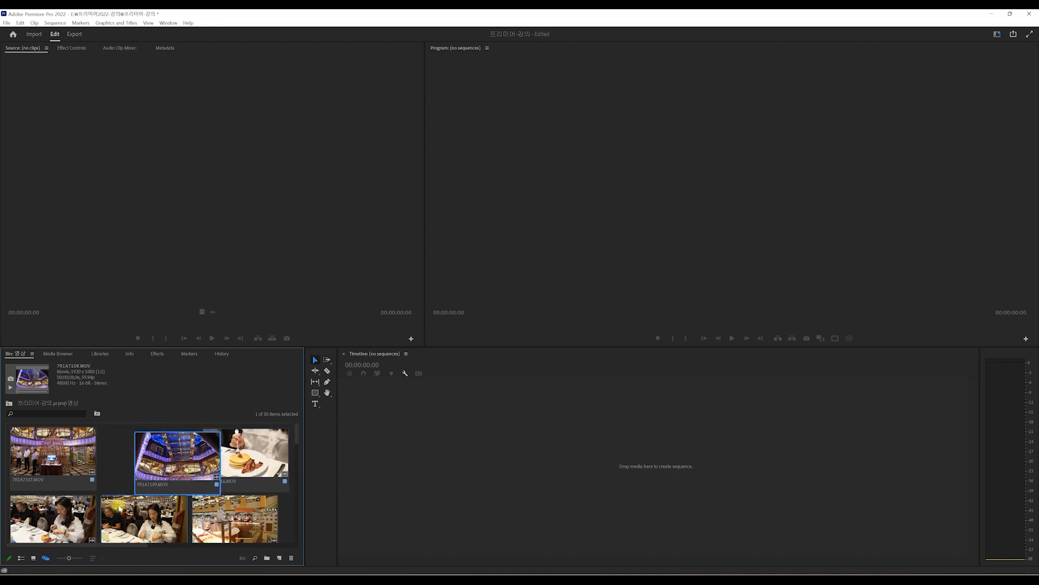
{"action": "left_click_drag", "start_coordinate": [130, 511], "coordinate": [182, 480]}
{"action": "left_click_drag", "start_coordinate": [263, 522], "coordinate": [265, 493]}
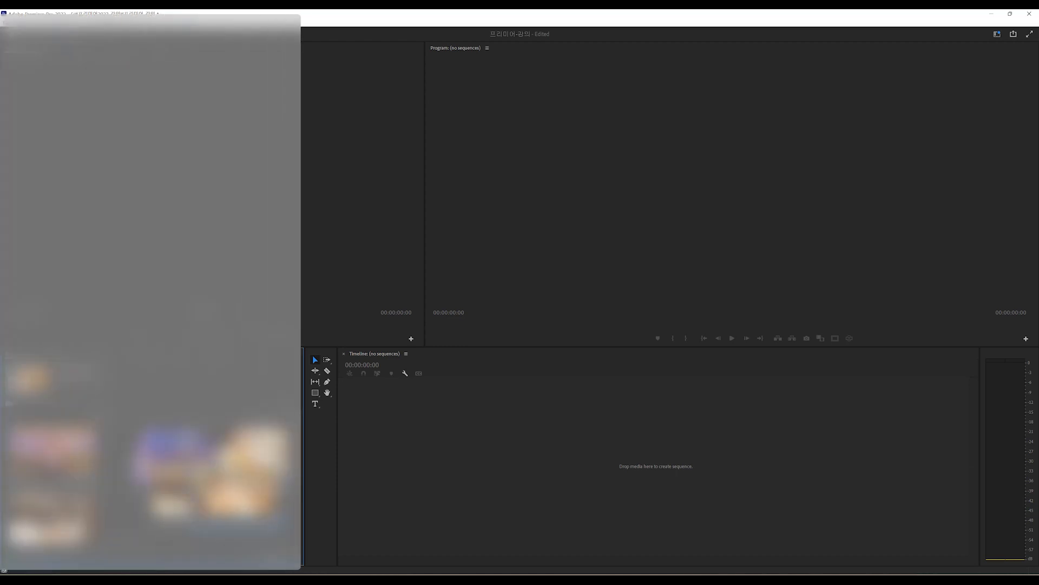
{"action": "left_click_drag", "start_coordinate": [66, 526], "coordinate": [149, 509]}
{"action": "left_click_drag", "start_coordinate": [39, 456], "coordinate": [61, 463]}
{"action": "left_click_drag", "start_coordinate": [147, 506], "coordinate": [107, 509]}
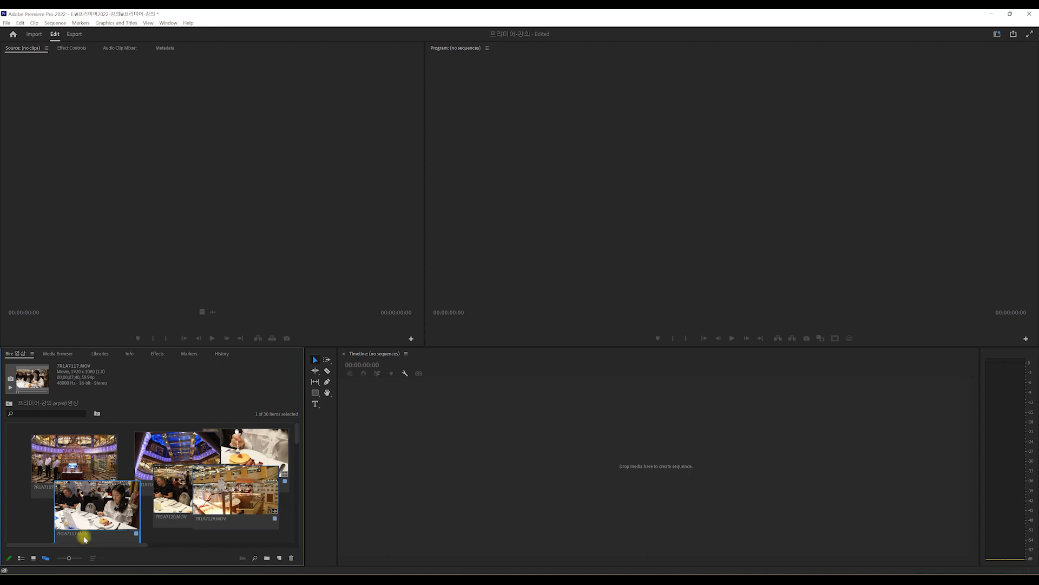
Step: In icon view, reorder the clips so that 7R1A7129 and 7R1A7109 follow 7R1A7116
{"action": "left_click", "coordinate": [34, 558]}
{"action": "left_click_drag", "start_coordinate": [108, 457], "coordinate": [225, 457]}
{"action": "left_click_drag", "start_coordinate": [109, 497], "coordinate": [153, 431]}
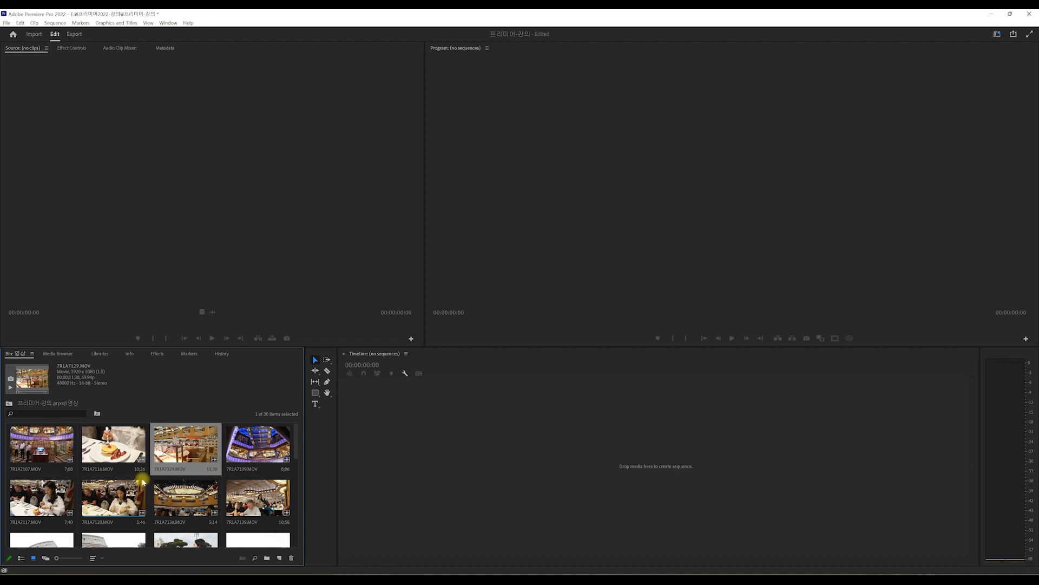
Step: Return the bin to freeform view and reposition clips 7R1A7117, 7R1A7107, 7R1A7109, 7R1A7120 and 7R1A7129 to spread them out
{"action": "left_click", "coordinate": [46, 557]}
{"action": "left_click_drag", "start_coordinate": [109, 508], "coordinate": [66, 518]}
{"action": "left_click_drag", "start_coordinate": [74, 466], "coordinate": [50, 461]}
{"action": "left_click_drag", "start_coordinate": [147, 461], "coordinate": [122, 455]}
{"action": "left_click_drag", "start_coordinate": [170, 513], "coordinate": [139, 528]}
{"action": "left_click_drag", "start_coordinate": [241, 502], "coordinate": [245, 513]}
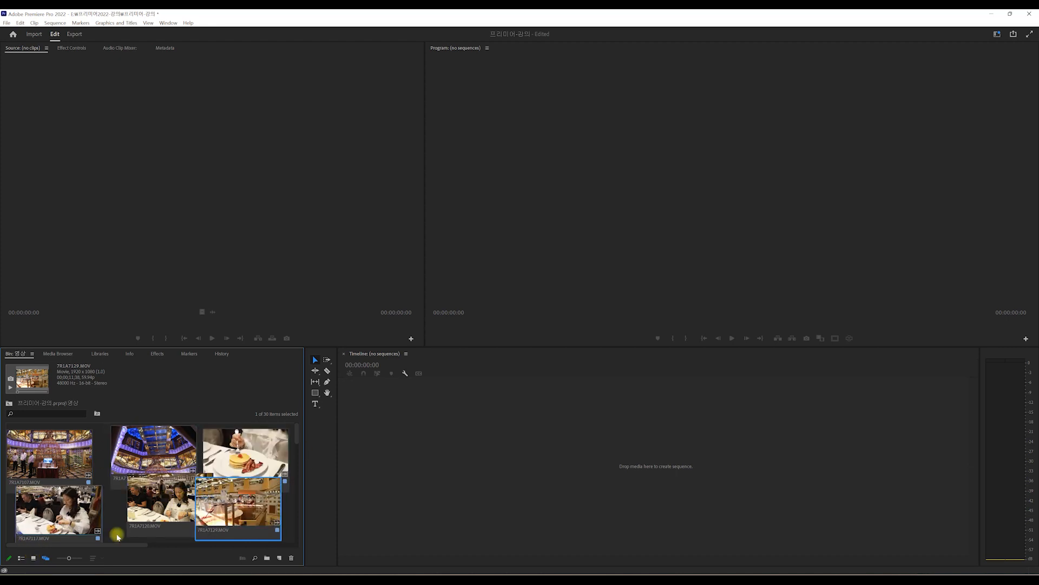
Step: Switch the 영상 bin from icon view to list view, enlarge the list rows to maximum size and shrink them back to minimum
{"action": "left_click", "coordinate": [34, 558]}
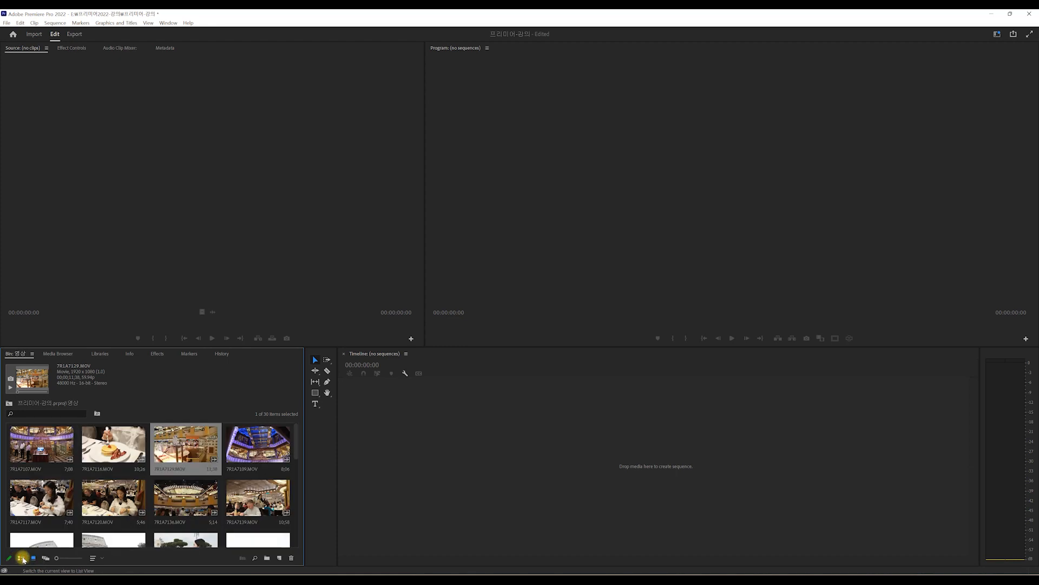
{"action": "left_click", "coordinate": [22, 558]}
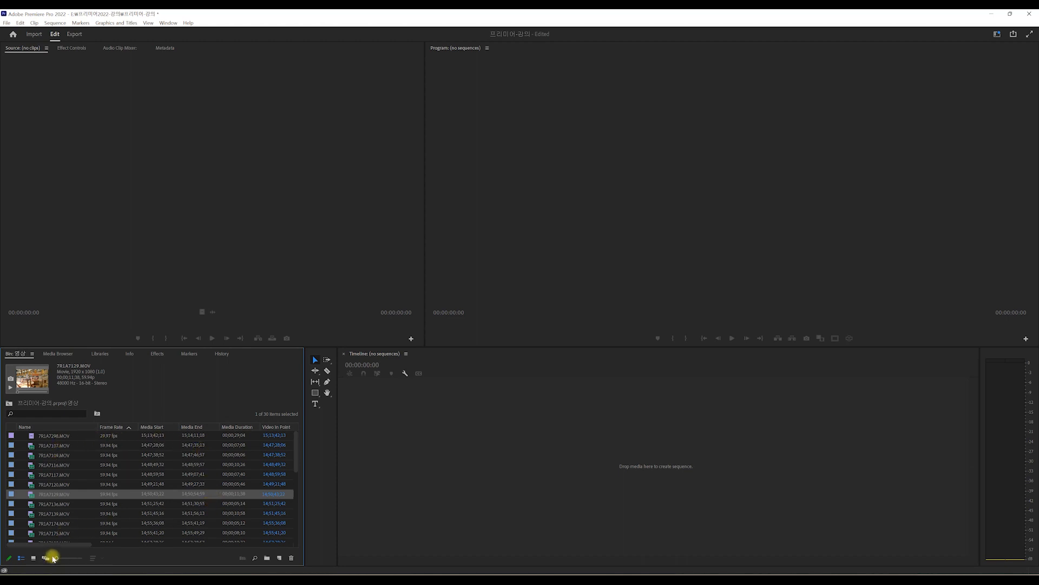
{"action": "left_click_drag", "start_coordinate": [57, 558], "coordinate": [82, 560]}
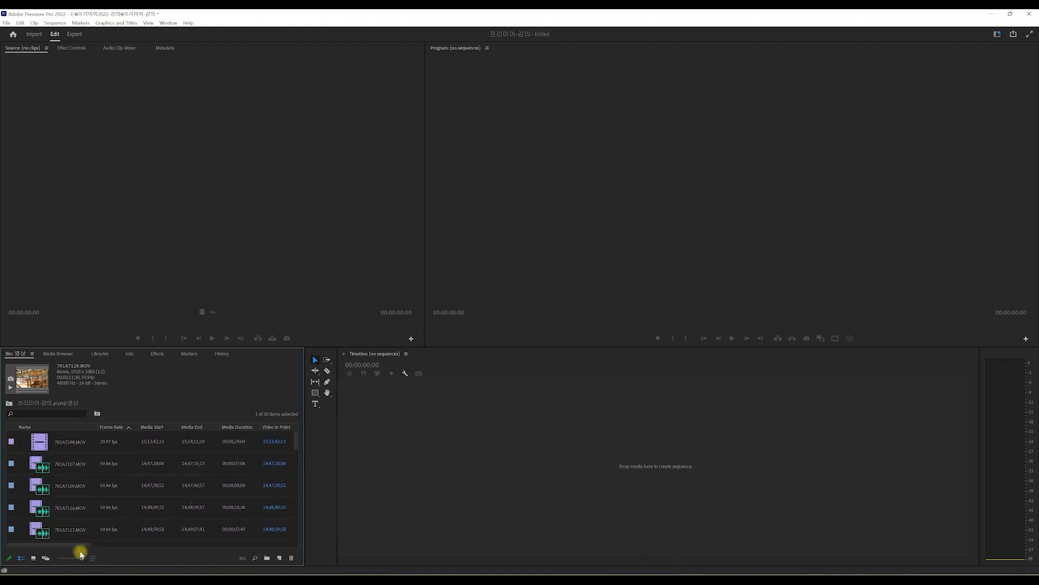
{"action": "left_click_drag", "start_coordinate": [82, 558], "coordinate": [55, 558]}
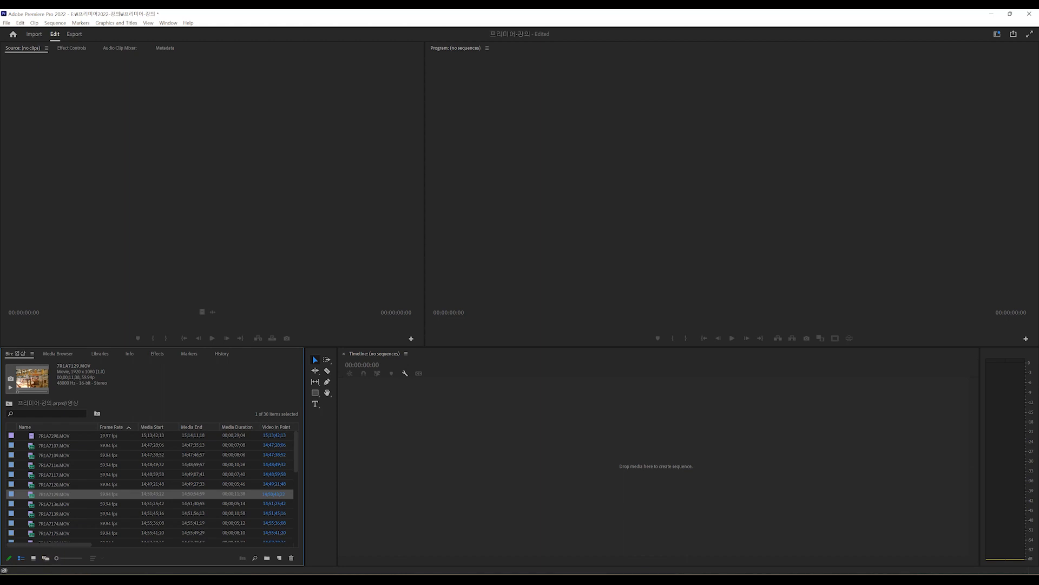
Step: Show the bin in icon view, enlarge the clip thumbnails to maximum and reduce them to the smallest size
{"action": "left_click", "coordinate": [33, 557]}
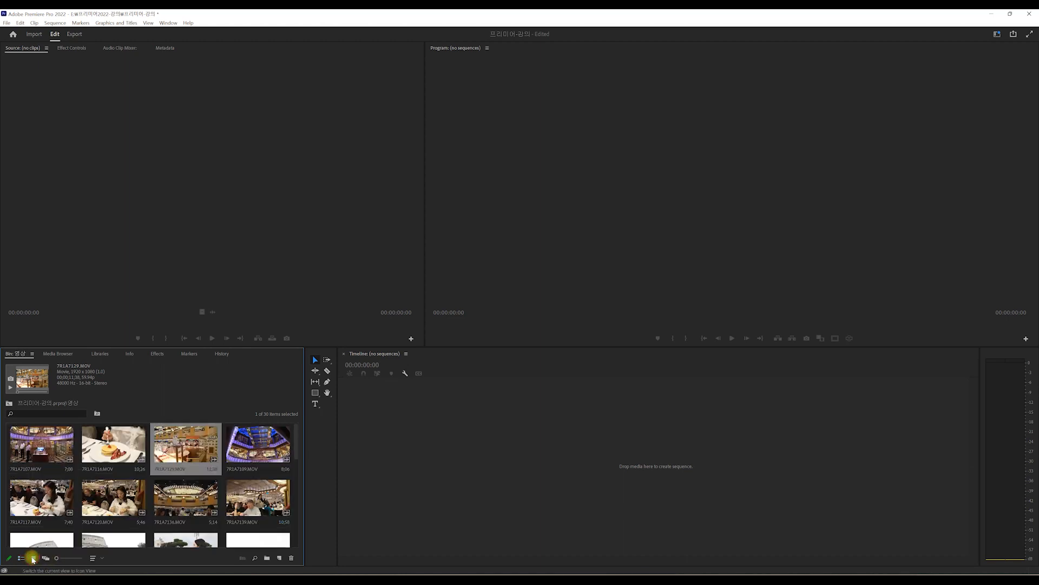
{"action": "left_click_drag", "start_coordinate": [56, 558], "coordinate": [82, 558]}
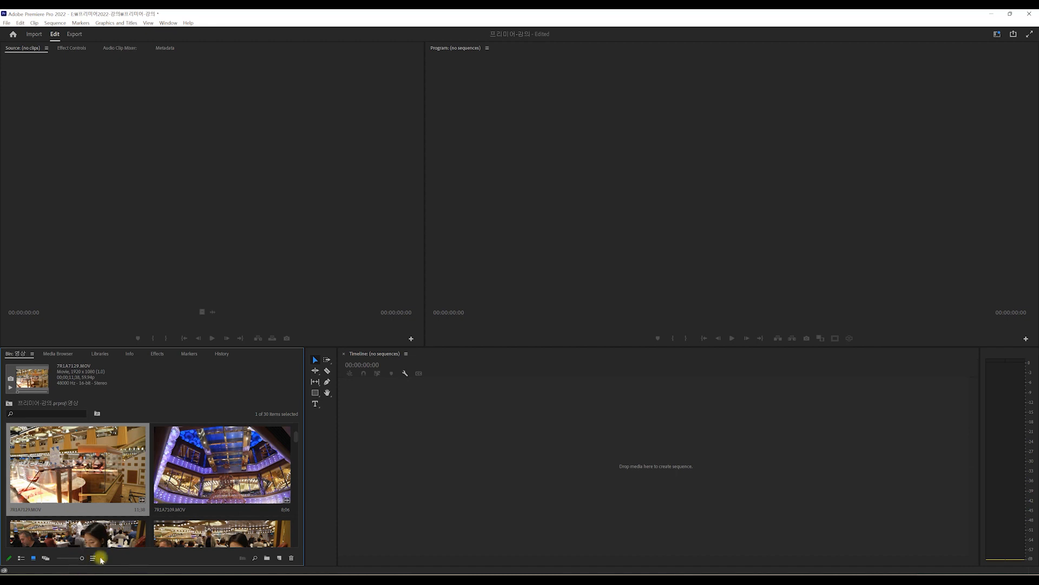
{"action": "left_click", "coordinate": [60, 558]}
{"action": "left_click_drag", "start_coordinate": [60, 559], "coordinate": [58, 558]}
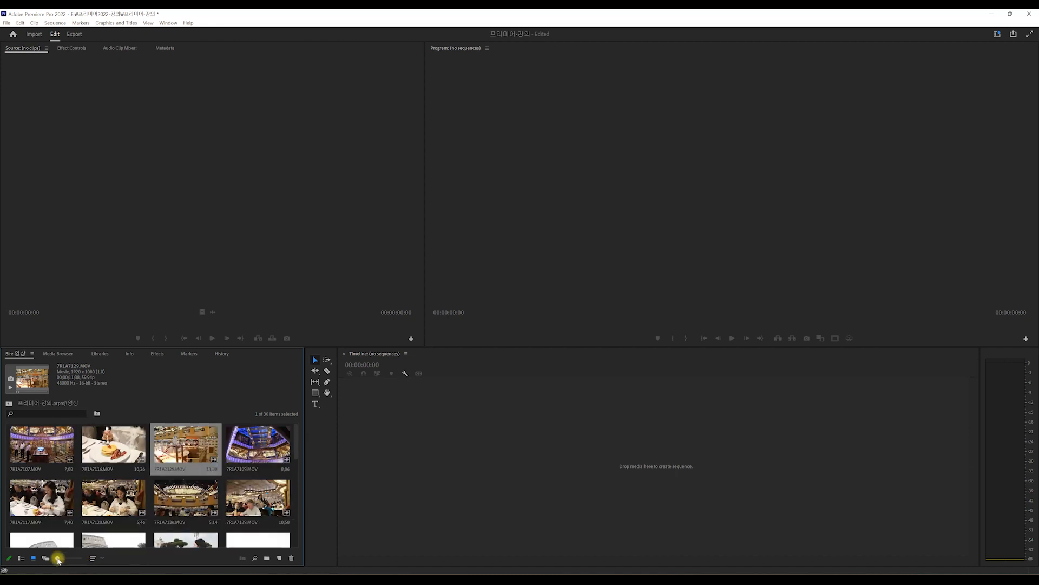
Step: Zoom out the bin's freeform layout to smaller thumbnails, and return the bin to icon view
{"action": "left_click", "coordinate": [45, 557]}
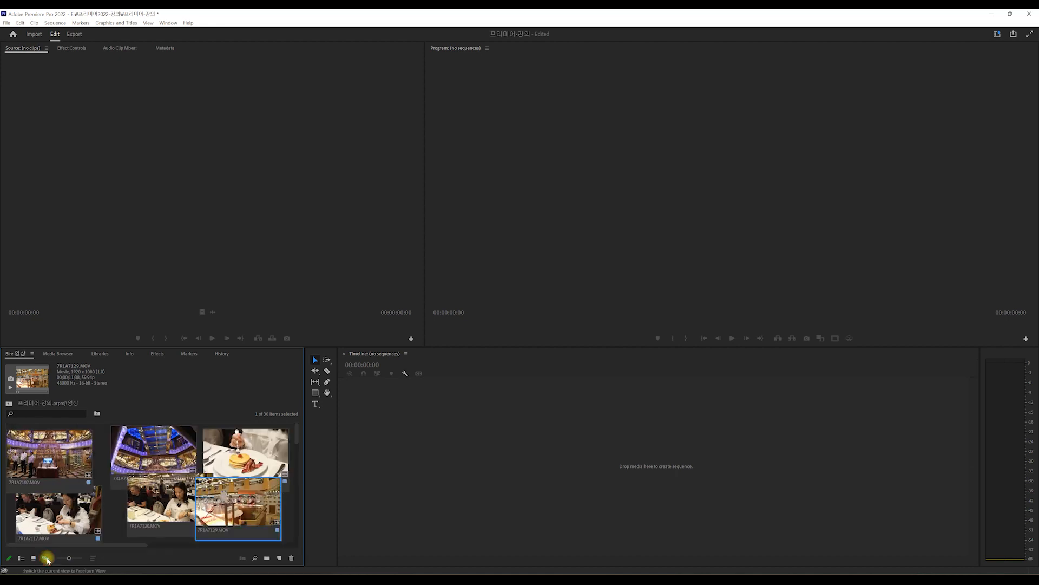
{"action": "mouse_move", "coordinate": [69, 558]}
{"action": "left_mouse_down"}
{"action": "mouse_move", "coordinate": [51, 560]}
{"action": "mouse_move", "coordinate": [88, 562]}
{"action": "mouse_move", "coordinate": [63, 559]}
{"action": "left_mouse_up"}
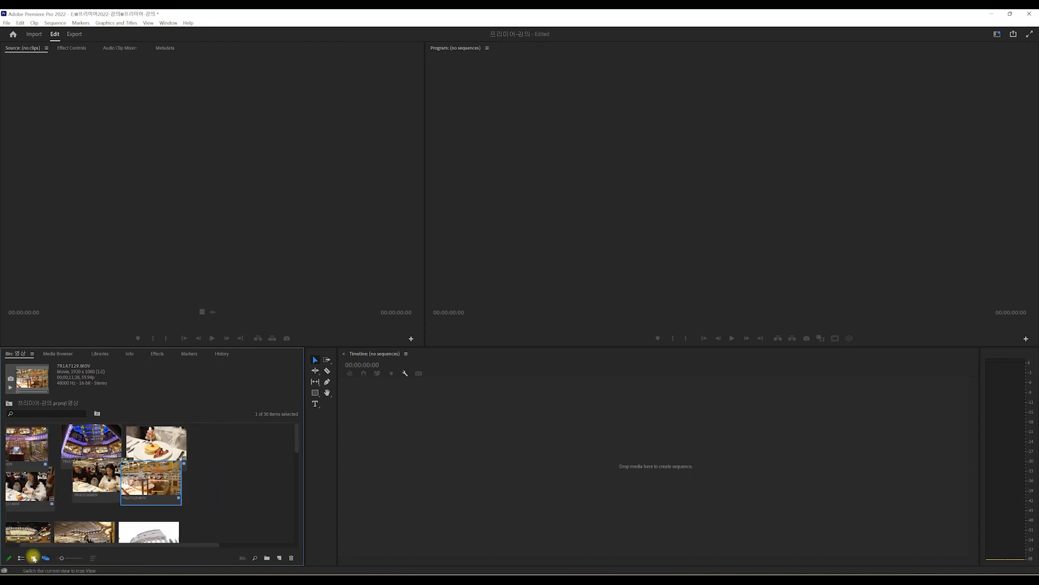
{"action": "left_click", "coordinate": [33, 558]}
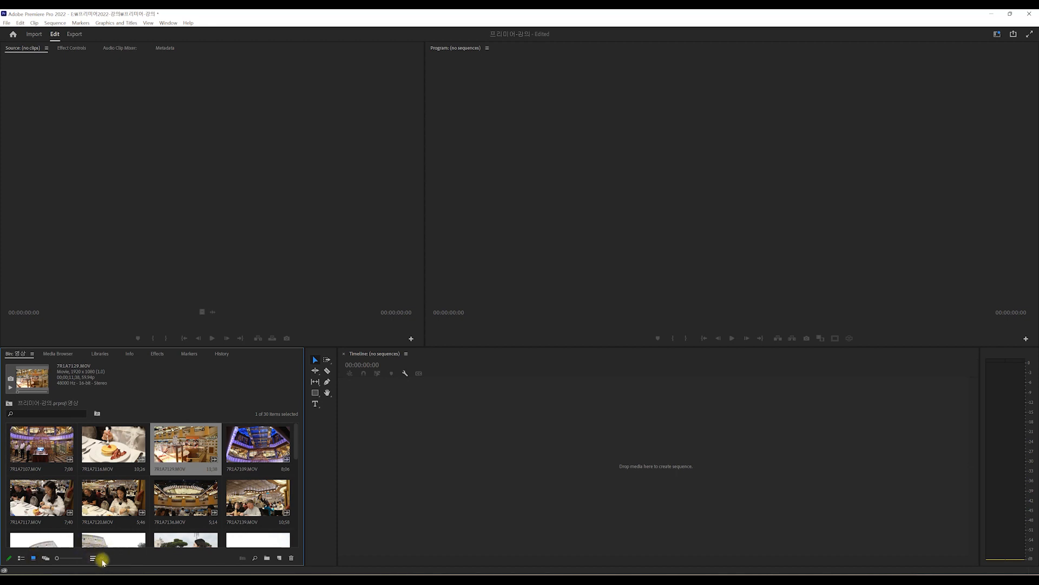
Step: Sort the clips in the 영상 bin by Label, and re-sort them by Name
{"action": "left_click", "coordinate": [96, 559]}
{"action": "left_click", "coordinate": [102, 277]}
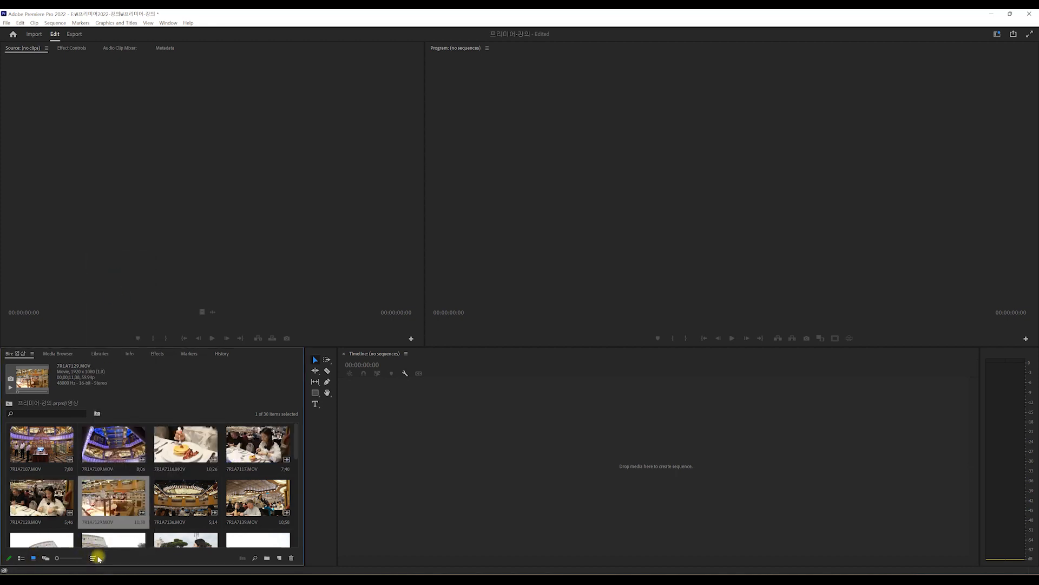
{"action": "left_click", "coordinate": [96, 557]}
{"action": "left_click", "coordinate": [121, 295]}
Step: Try the Tape Name and Scene sort orders on the bin's clips and review the remaining sort options
{"action": "left_click", "coordinate": [104, 556]}
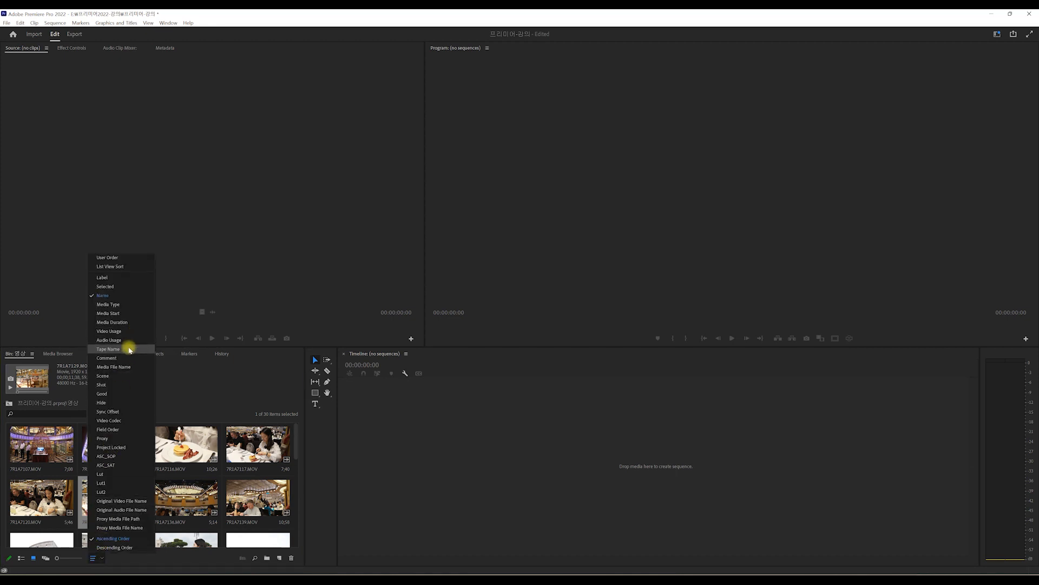
{"action": "left_click", "coordinate": [108, 349]}
{"action": "left_click", "coordinate": [94, 558]}
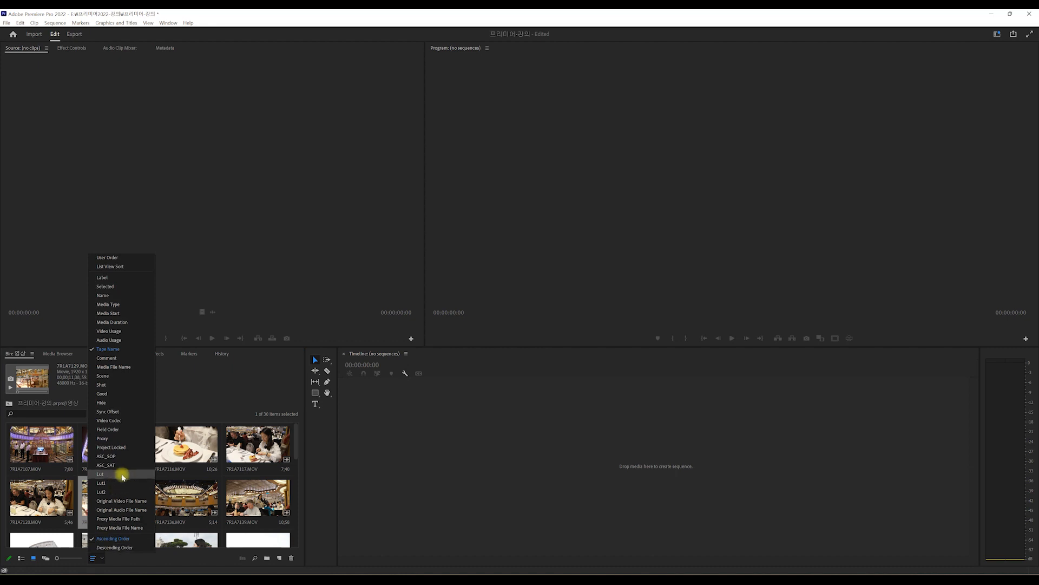
{"action": "left_click", "coordinate": [129, 376]}
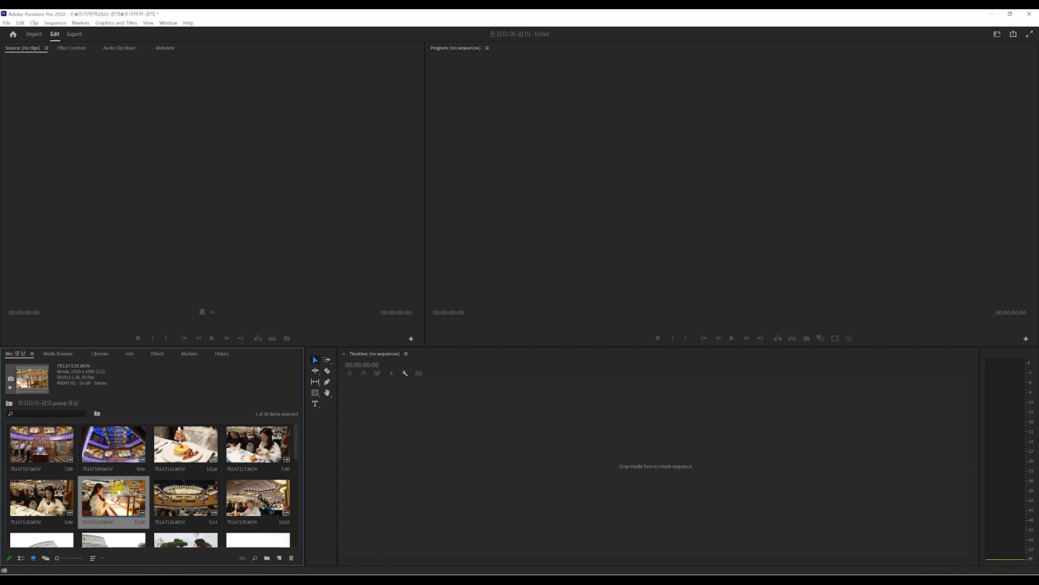
{"action": "left_click", "coordinate": [95, 557]}
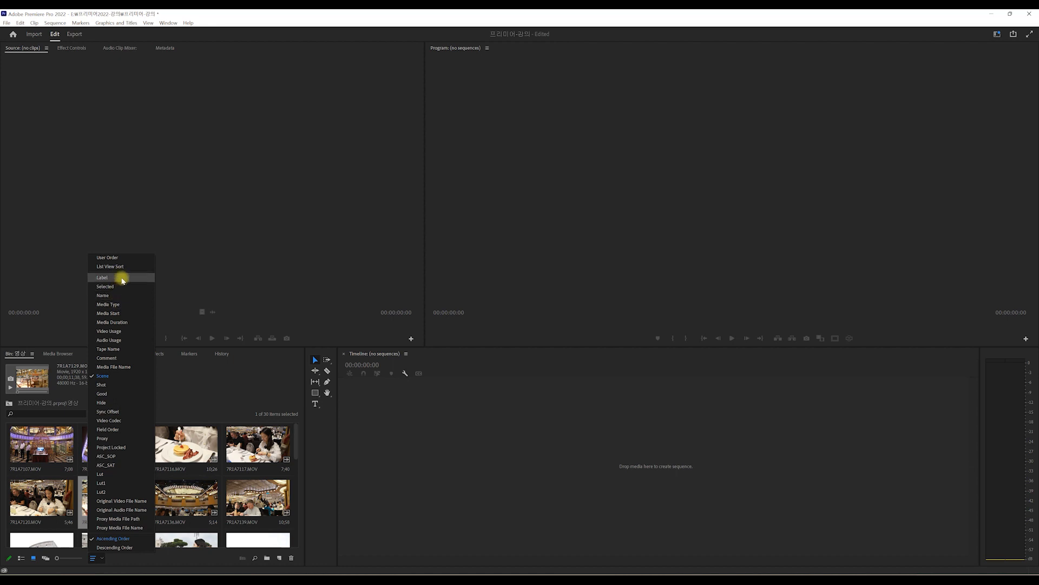
{"action": "left_click", "coordinate": [122, 282]}
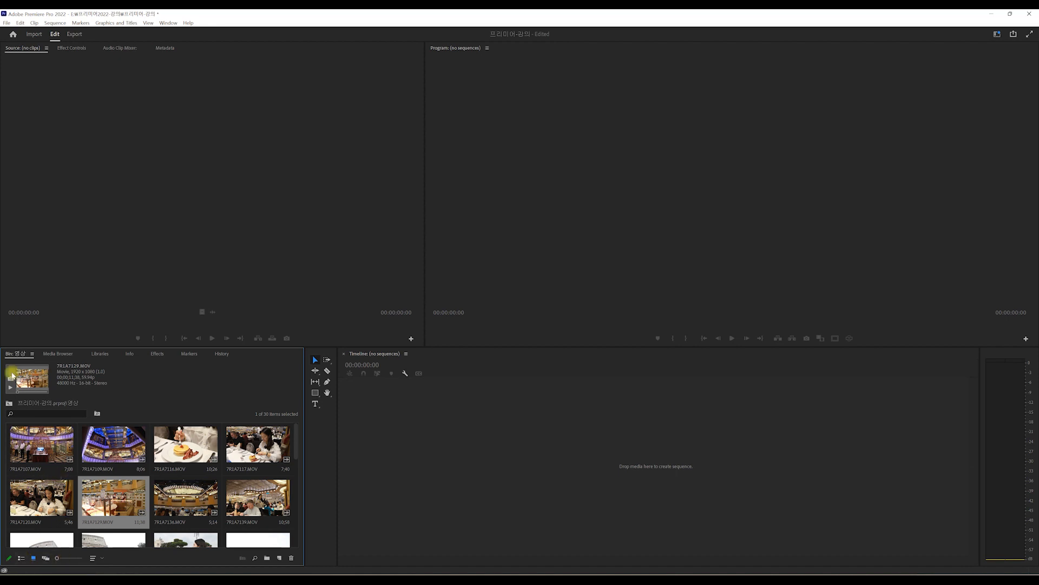
Step: Go back up to the project's root and look over the Column choices in Find without running a search
{"action": "left_click", "coordinate": [9, 402]}
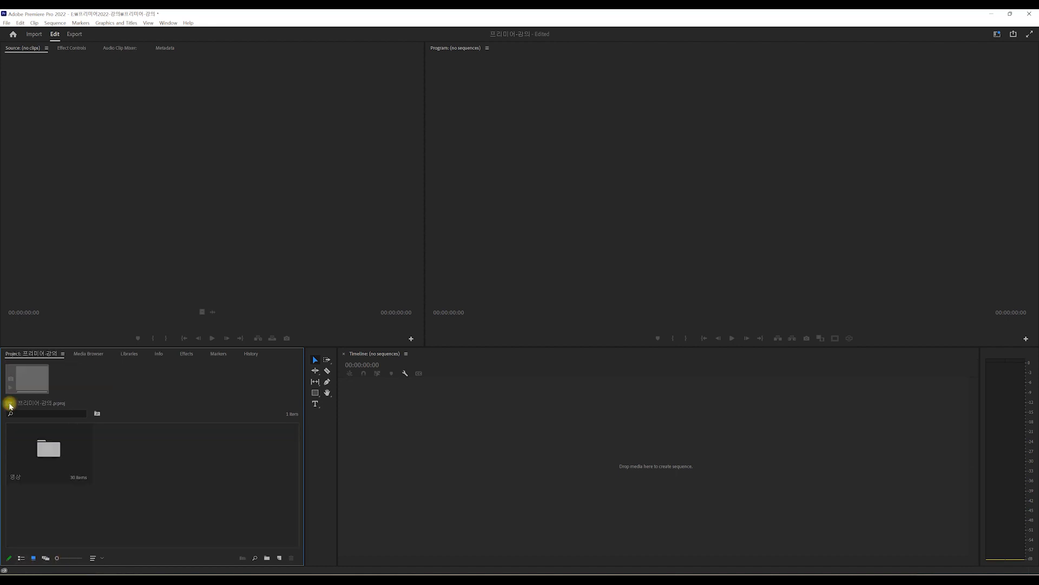
{"action": "left_click", "coordinate": [255, 558]}
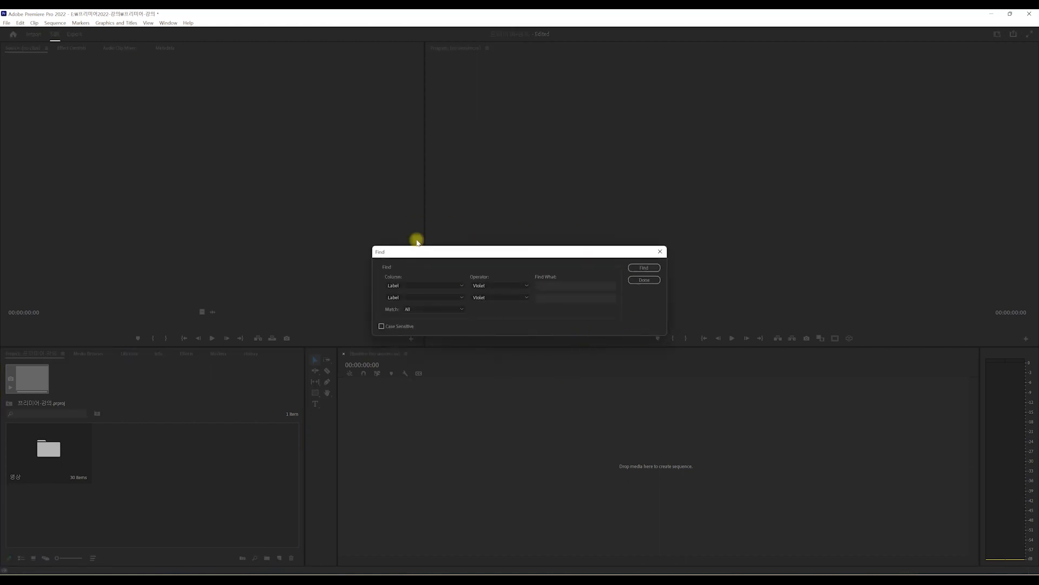
{"action": "left_click", "coordinate": [447, 285]}
{"action": "left_click", "coordinate": [464, 252]}
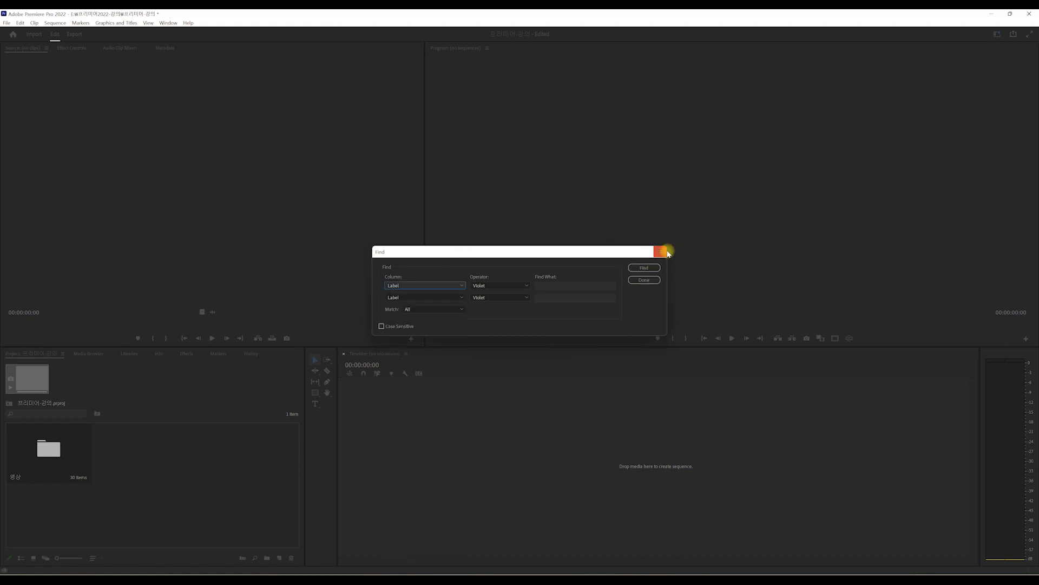
{"action": "left_click", "coordinate": [660, 252]}
Step: Open the 영상 bin in an enlarged separate window and find the clip whose Name contains 175, with Case Sensitive on
{"action": "double_click", "coordinate": [48, 450]}
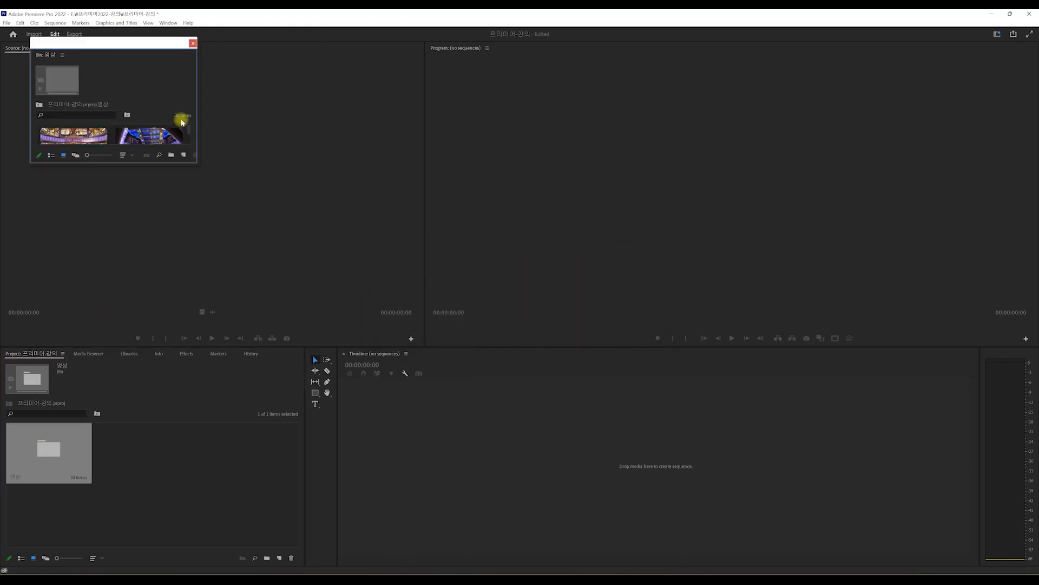
{"action": "left_click_drag", "start_coordinate": [202, 170], "coordinate": [407, 342]}
{"action": "left_click", "coordinate": [360, 333]}
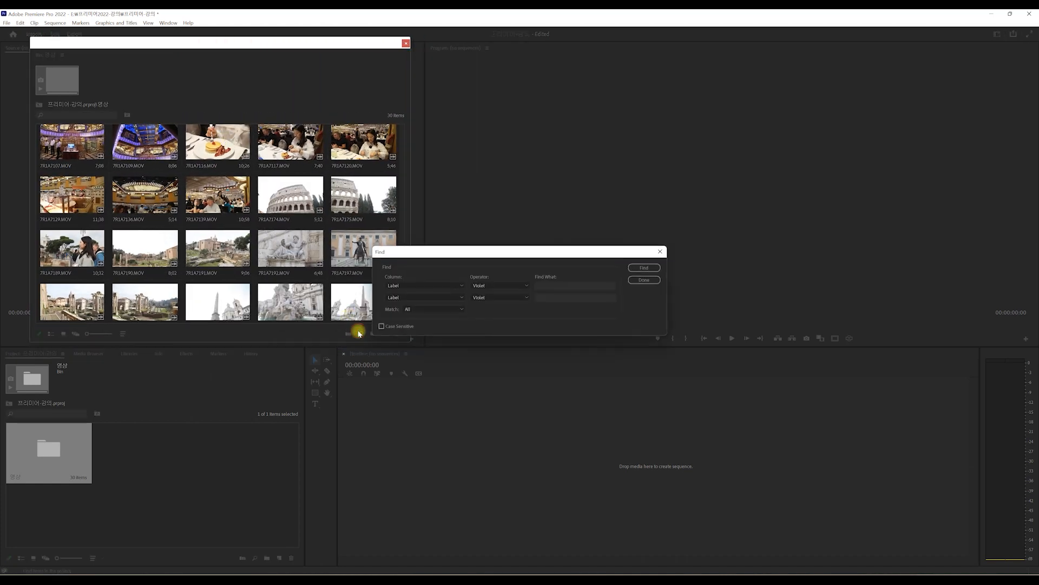
{"action": "left_click", "coordinate": [431, 285]}
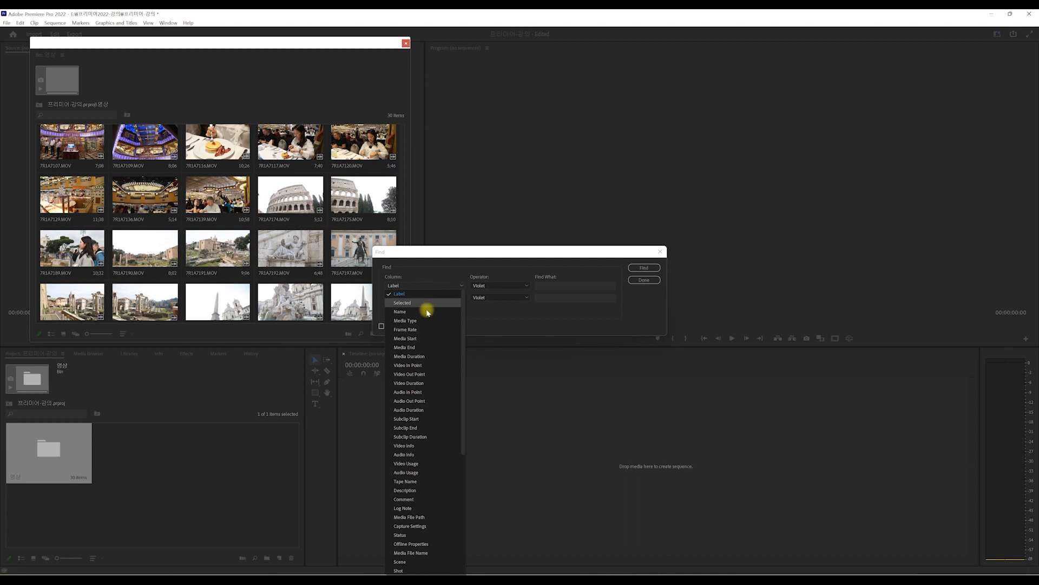
{"action": "left_click", "coordinate": [425, 313]}
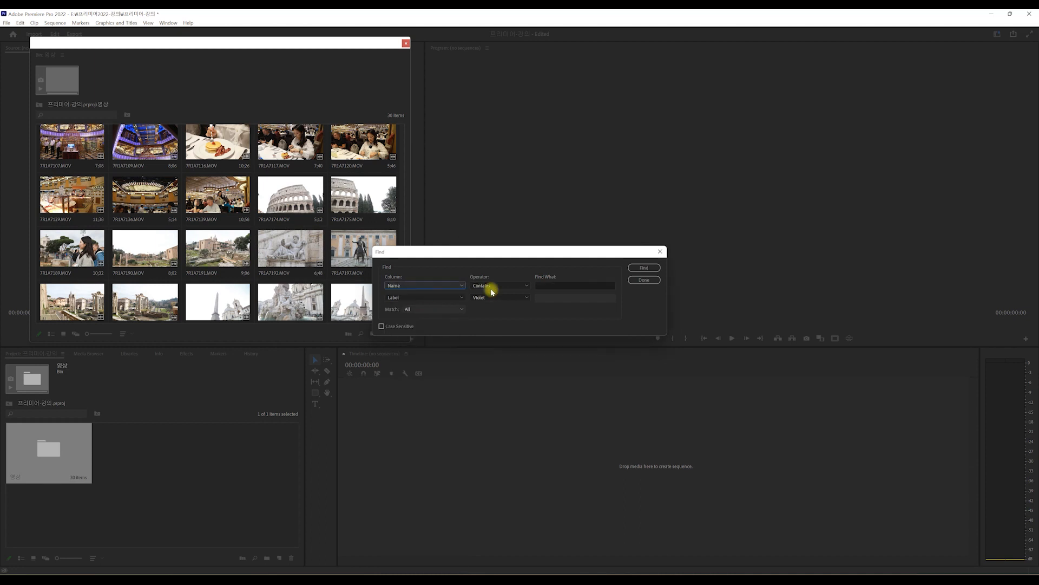
{"action": "left_click", "coordinate": [551, 286]}
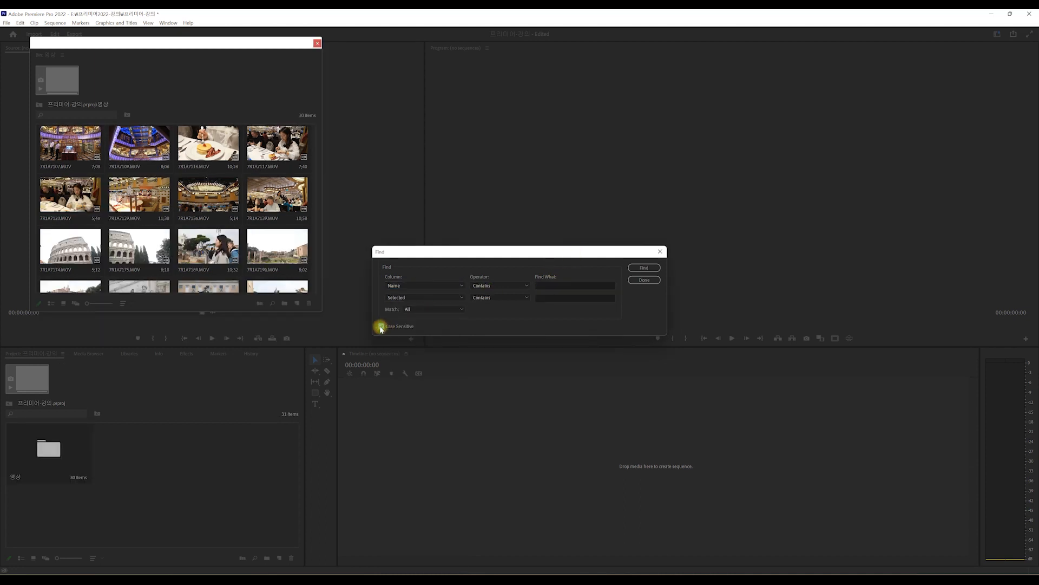
{"action": "left_click", "coordinate": [550, 286]}
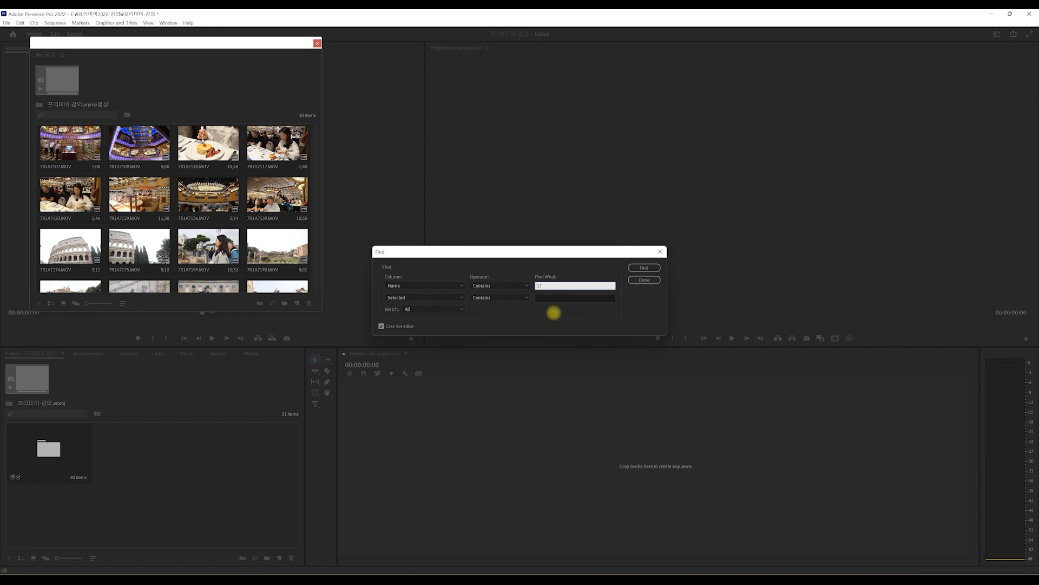
{"action": "type", "text": "175"}
{"action": "left_click", "coordinate": [642, 267]}
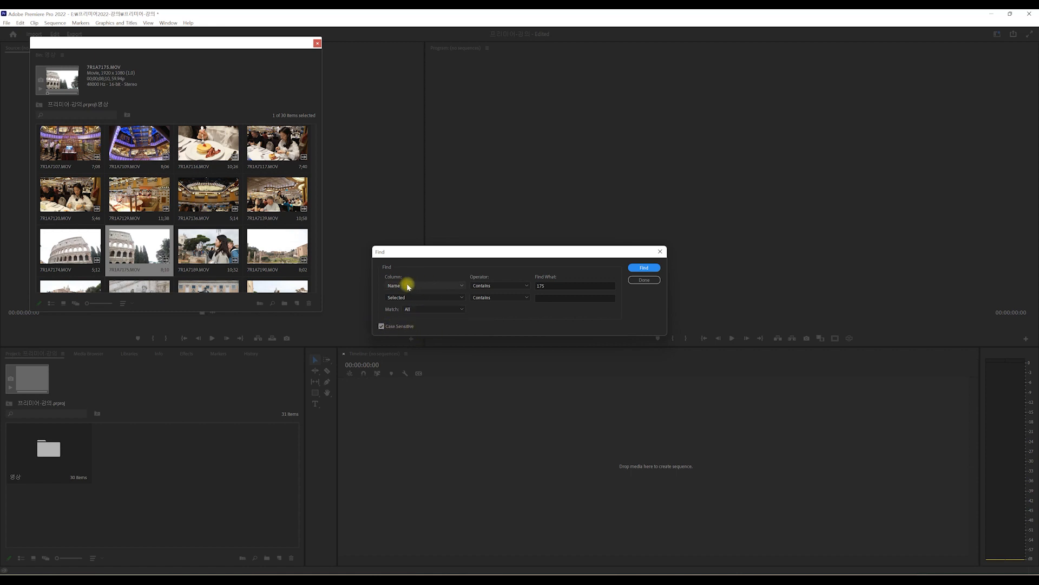
Step: Review the Column choices in Find once more, and close both Find and the 영상 bin window
{"action": "left_click", "coordinate": [447, 286]}
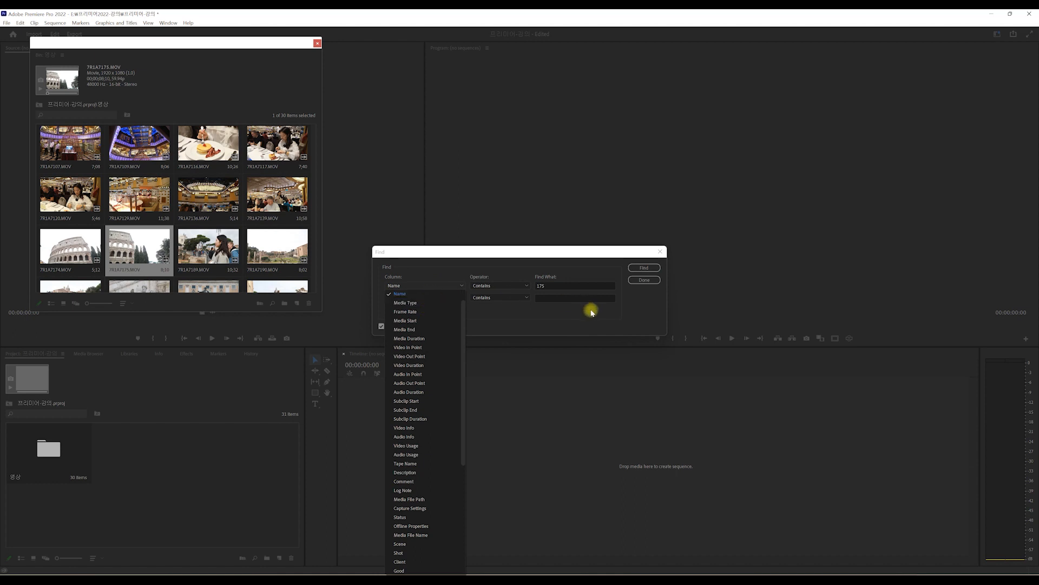
{"action": "left_click", "coordinate": [591, 313]}
{"action": "left_click", "coordinate": [660, 252]}
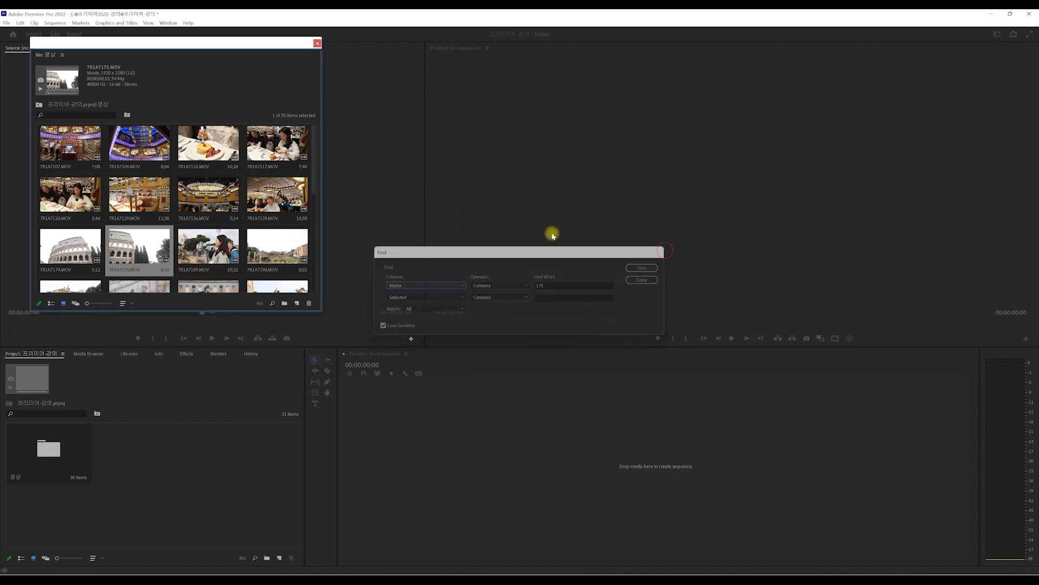
{"action": "left_click", "coordinate": [317, 43]}
{"action": "left_click", "coordinate": [197, 503]}
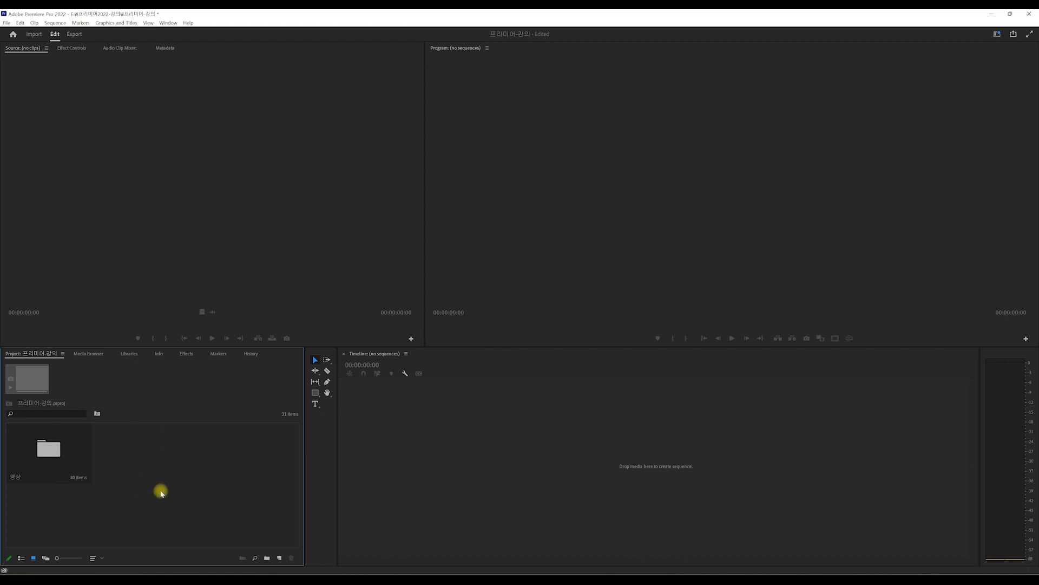
Step: Create a bin named 이미지 at the project root and open it in an enlarged separate window
{"action": "left_click", "coordinate": [268, 559]}
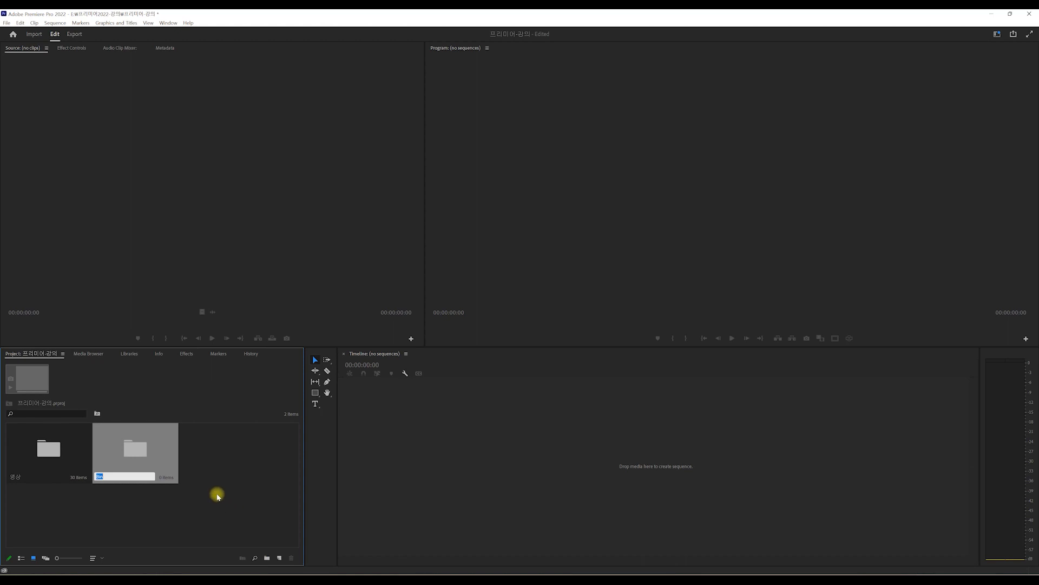
{"action": "type", "text": "이미지"}
{"action": "left_click", "coordinate": [181, 510]}
{"action": "double_click", "coordinate": [144, 453]}
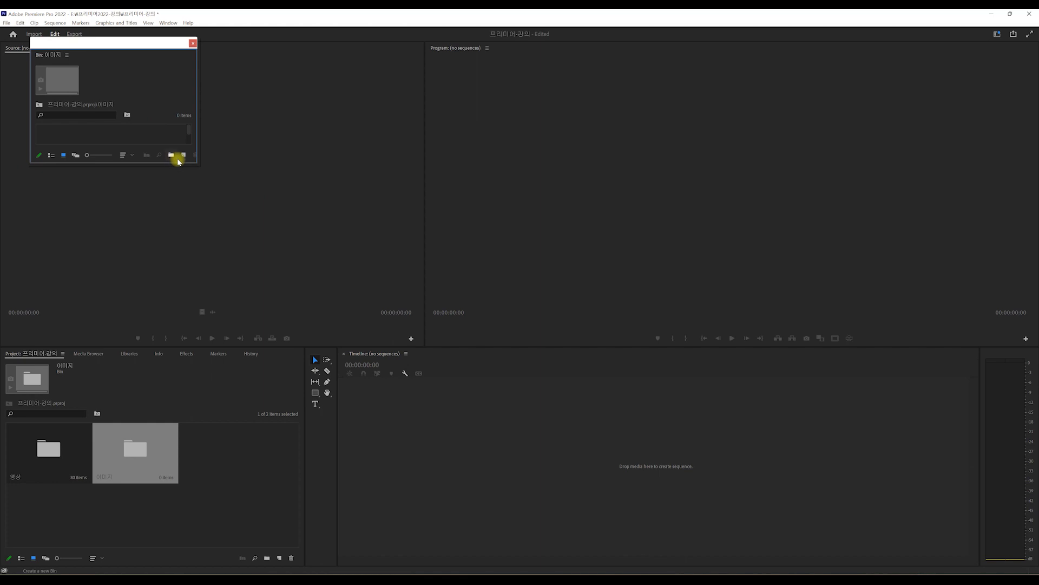
{"action": "left_click_drag", "start_coordinate": [199, 163], "coordinate": [352, 299]}
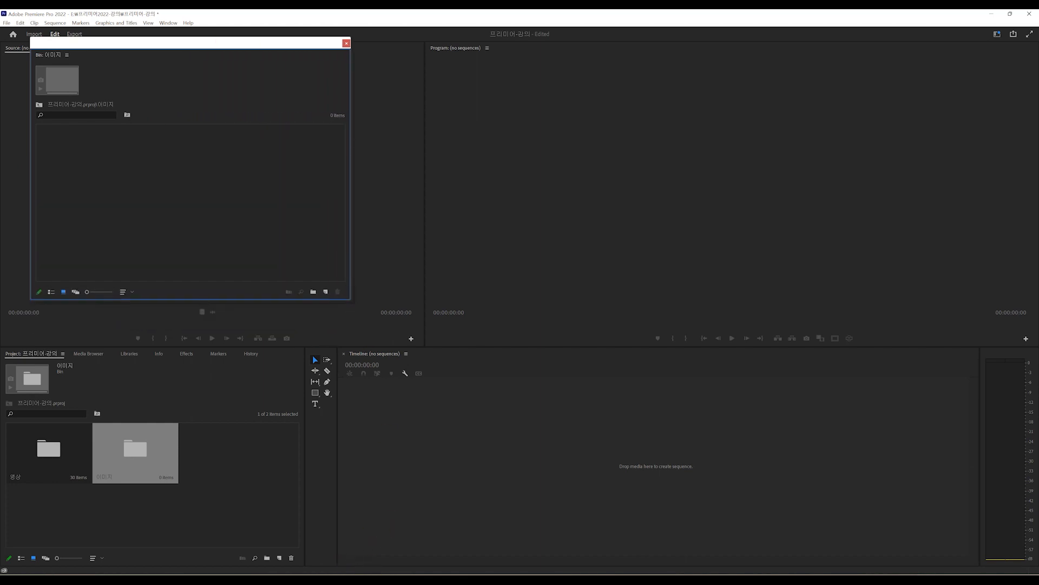
Step: Switch to File Explorer and open the 이미지 folder inside 프리미어2022-강의
{"action": "left_click", "coordinate": [365, 565]}
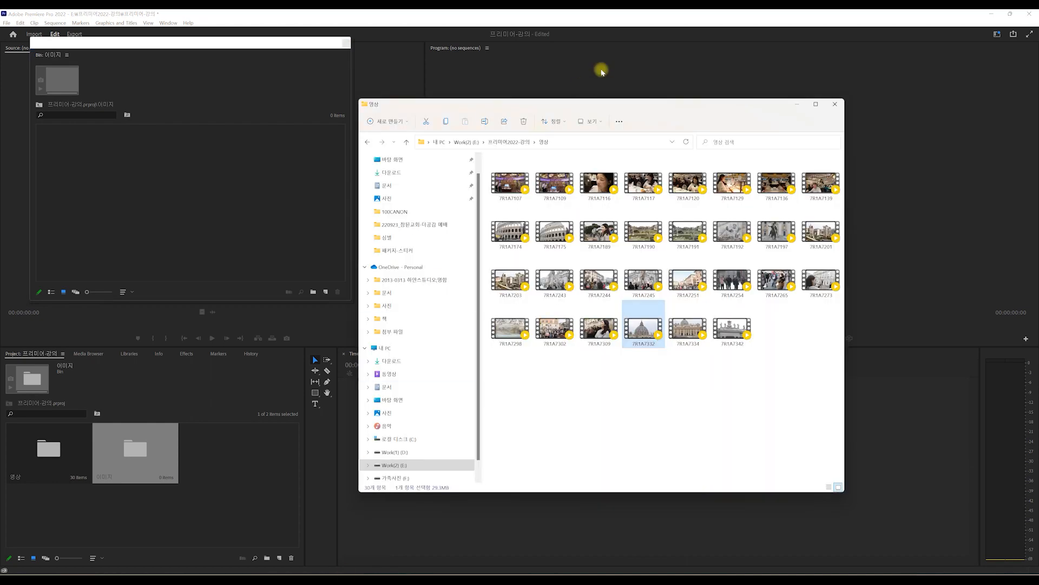
{"action": "left_click", "coordinate": [520, 142]}
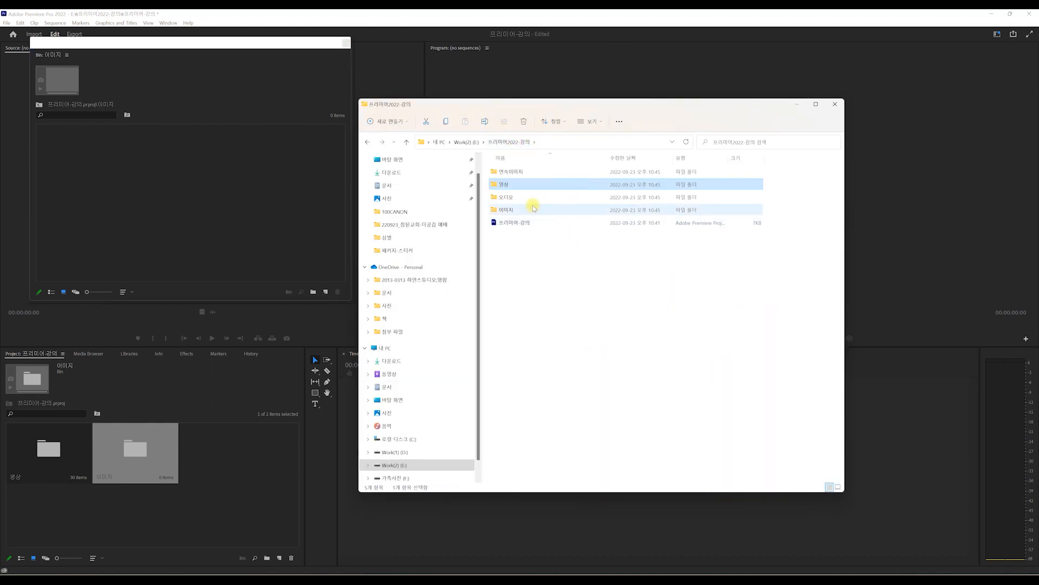
{"action": "left_click", "coordinate": [523, 209]}
{"action": "double_click", "coordinate": [523, 211]}
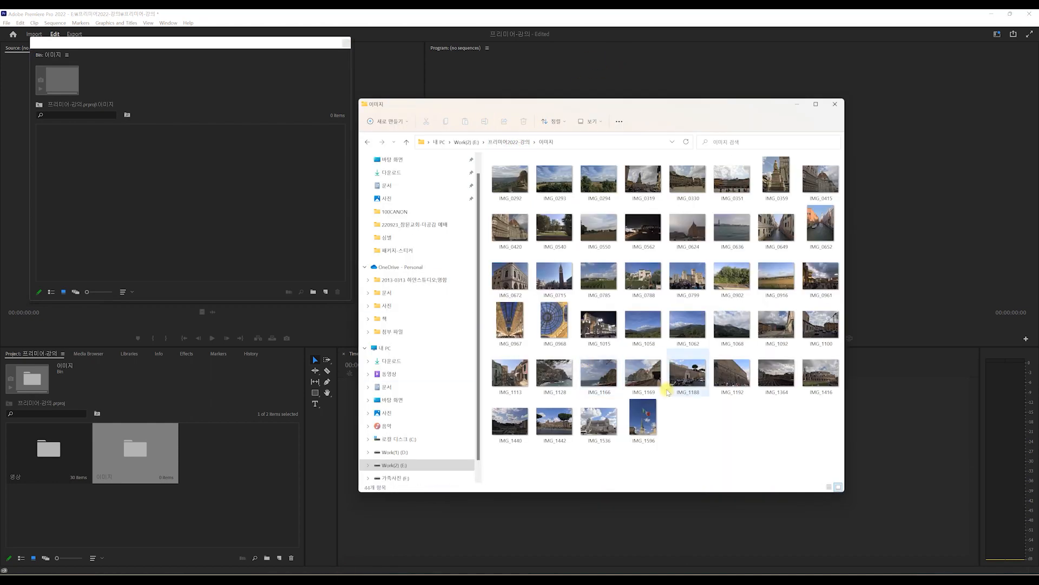
Step: Import the images IMG_1113 through IMG_1596 into the 이미지 bin, and close File Explorer and the bin window
{"action": "left_click_drag", "start_coordinate": [832, 460], "coordinate": [483, 357]}
{"action": "left_click_drag", "start_coordinate": [548, 382], "coordinate": [121, 168]}
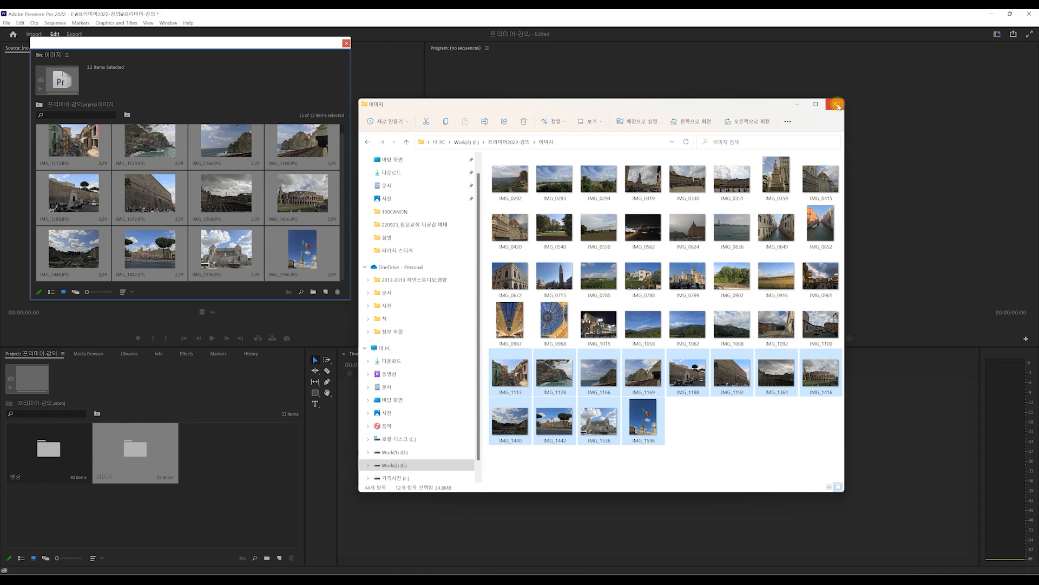
{"action": "left_click", "coordinate": [835, 103]}
{"action": "left_click", "coordinate": [196, 506]}
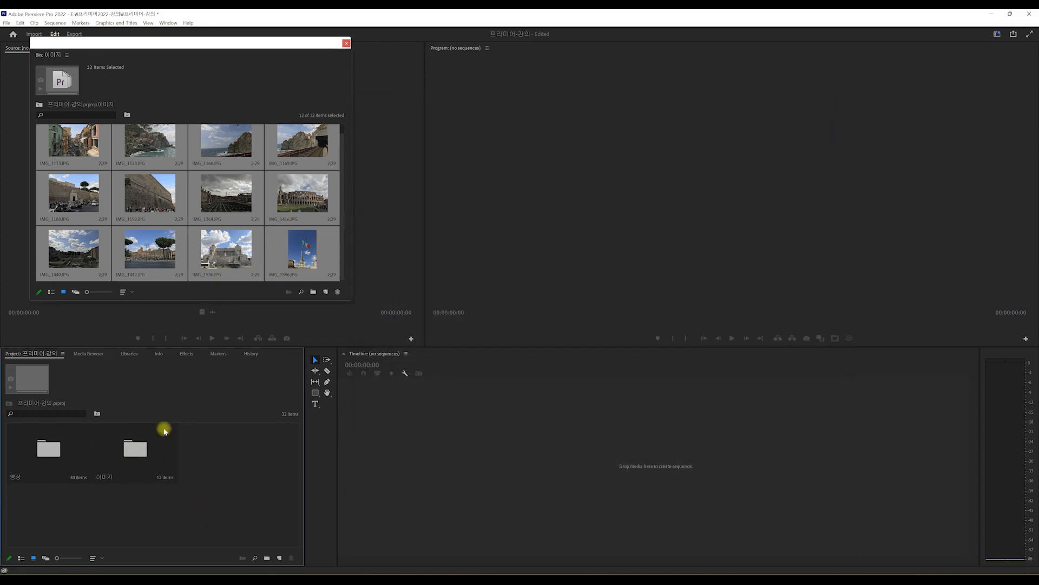
{"action": "left_click", "coordinate": [347, 44]}
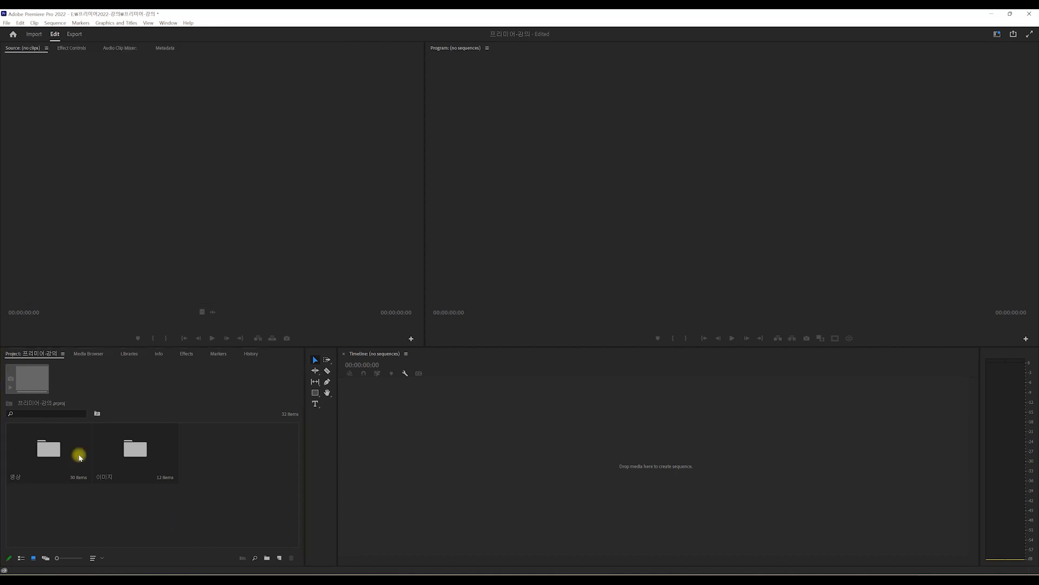
Step: Show the project items in List view with the 영상 bin collapsed, and briefly open that bin in its own window
{"action": "left_click", "coordinate": [21, 558]}
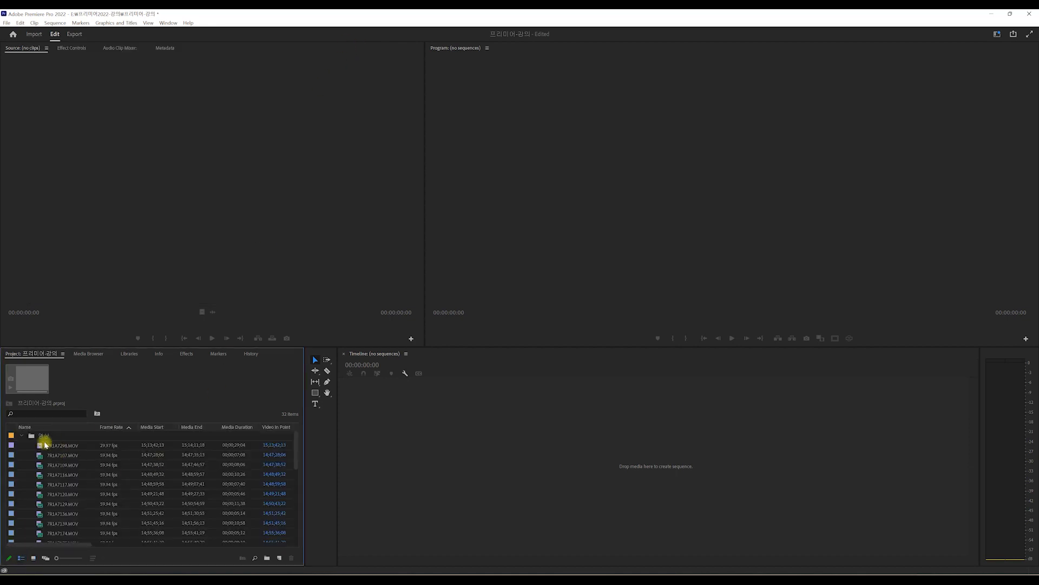
{"action": "left_click", "coordinate": [21, 435]}
{"action": "double_click", "coordinate": [39, 435]}
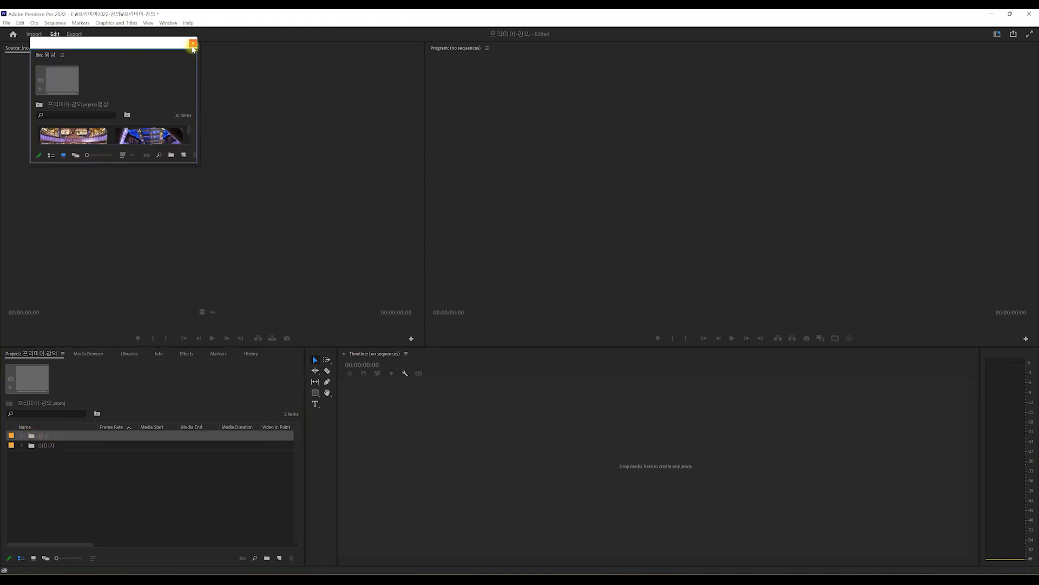
{"action": "left_click", "coordinate": [193, 43]}
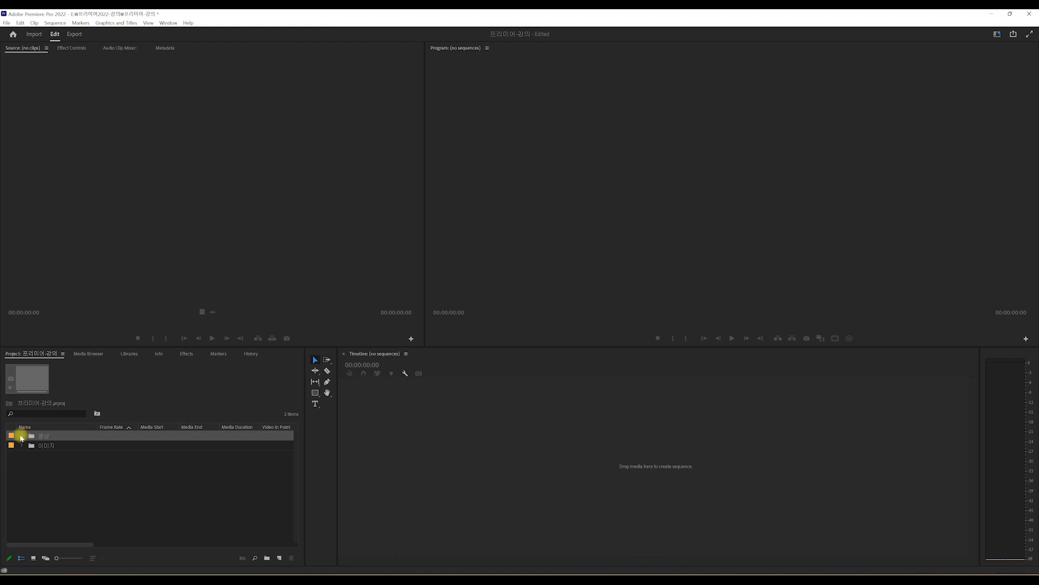
Step: Expand and collapse the 영상 and 이미지 bins in the list to check their contents, leaving nothing selected
{"action": "left_click", "coordinate": [21, 435]}
{"action": "left_click", "coordinate": [22, 435]}
{"action": "left_click", "coordinate": [22, 445]}
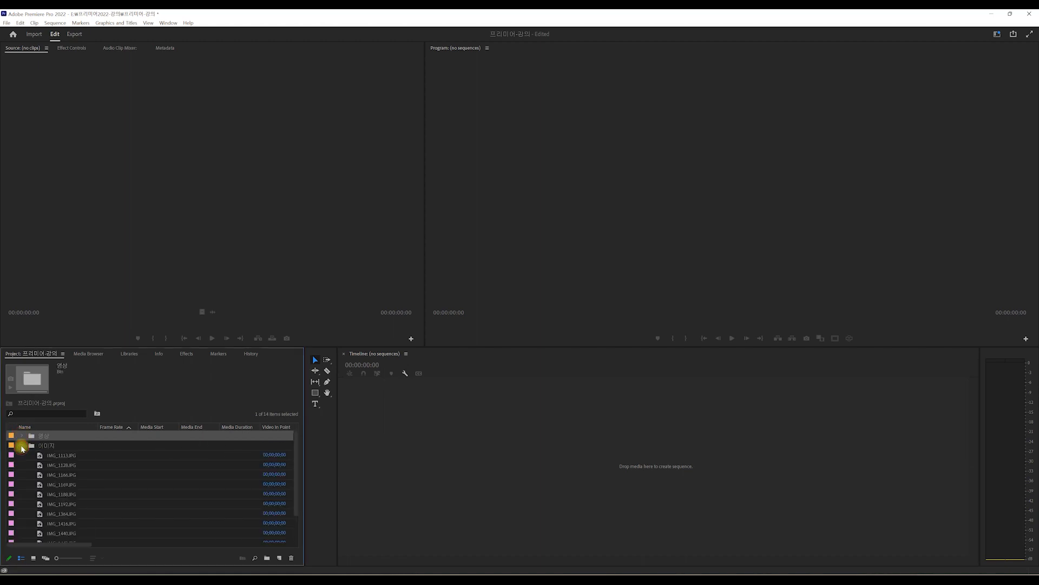
{"action": "left_click", "coordinate": [23, 445]}
{"action": "left_click", "coordinate": [86, 513]}
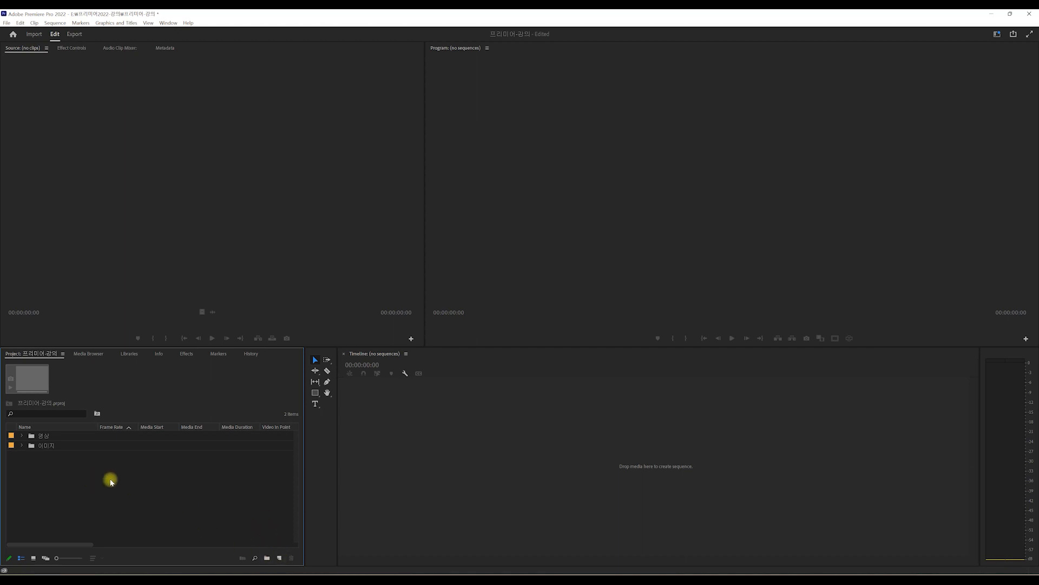
Step: Review the commands available for the empty area of the project list, including the New Item choices
{"action": "right_click", "coordinate": [84, 481]}
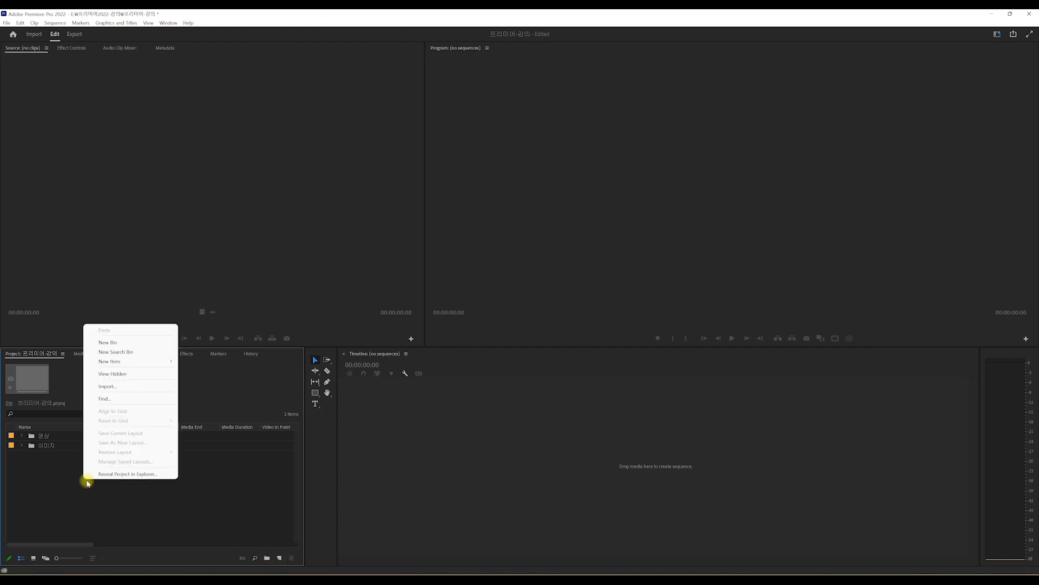
{"action": "left_click", "coordinate": [115, 508]}
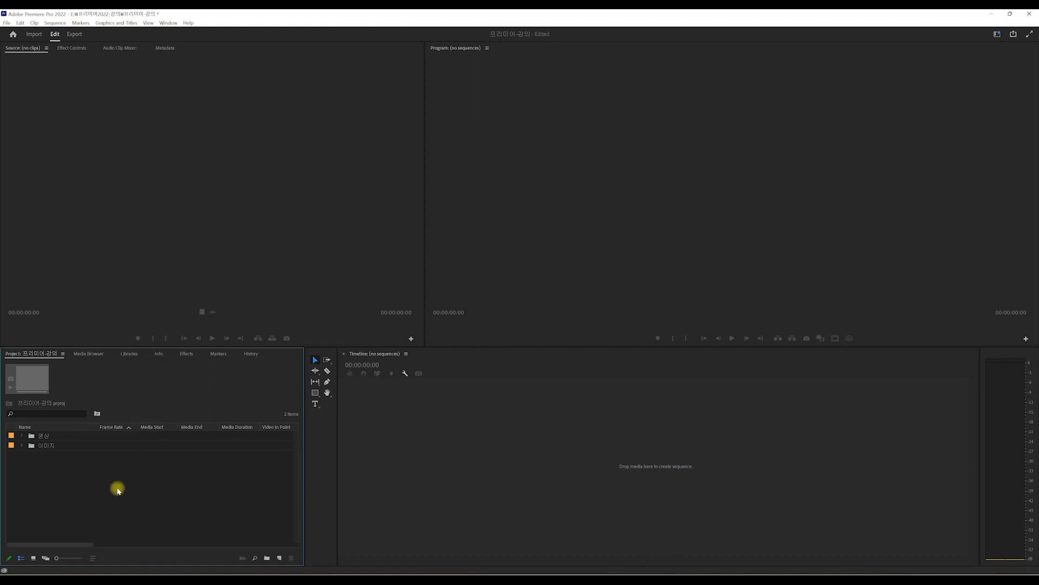
{"action": "right_click", "coordinate": [117, 487]}
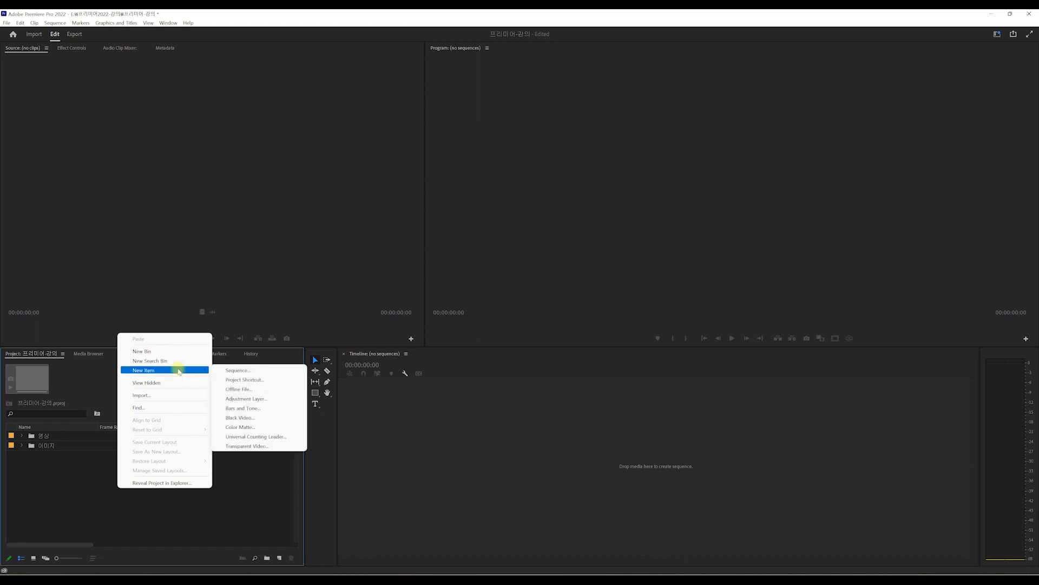
{"action": "mouse_move", "coordinate": [166, 370]}
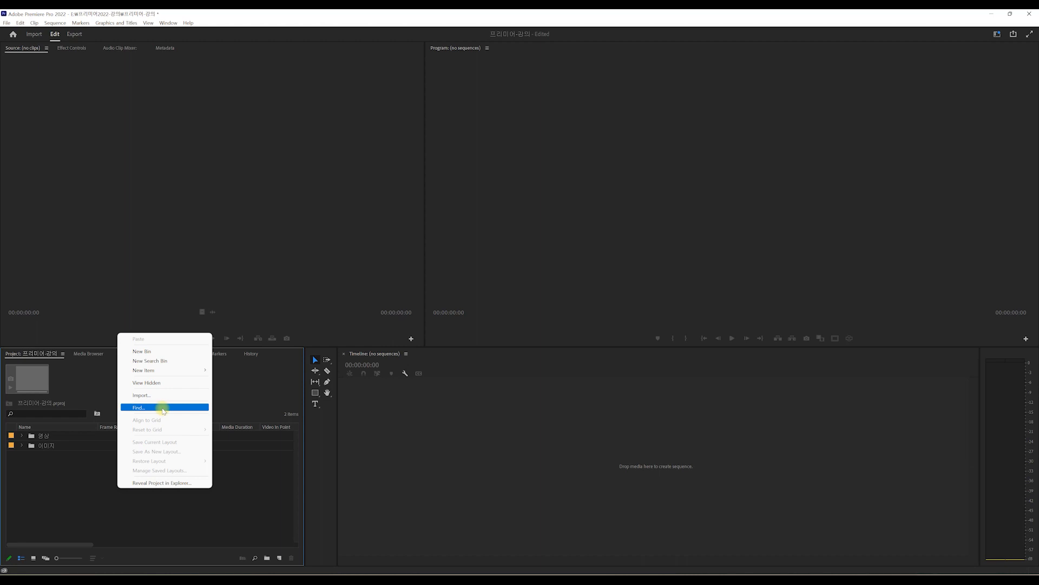
{"action": "left_click", "coordinate": [223, 505]}
{"action": "right_click", "coordinate": [172, 491]}
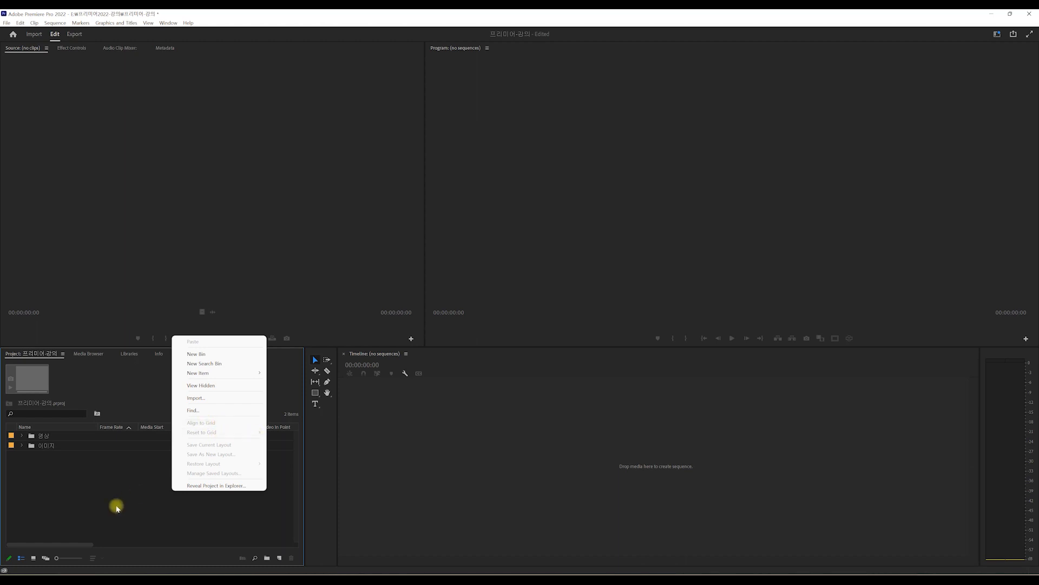
{"action": "left_click", "coordinate": [60, 543]}
Step: Open the 영상 bin in an enlarged separate window and show its clips in Freeform view
{"action": "double_click", "coordinate": [34, 437]}
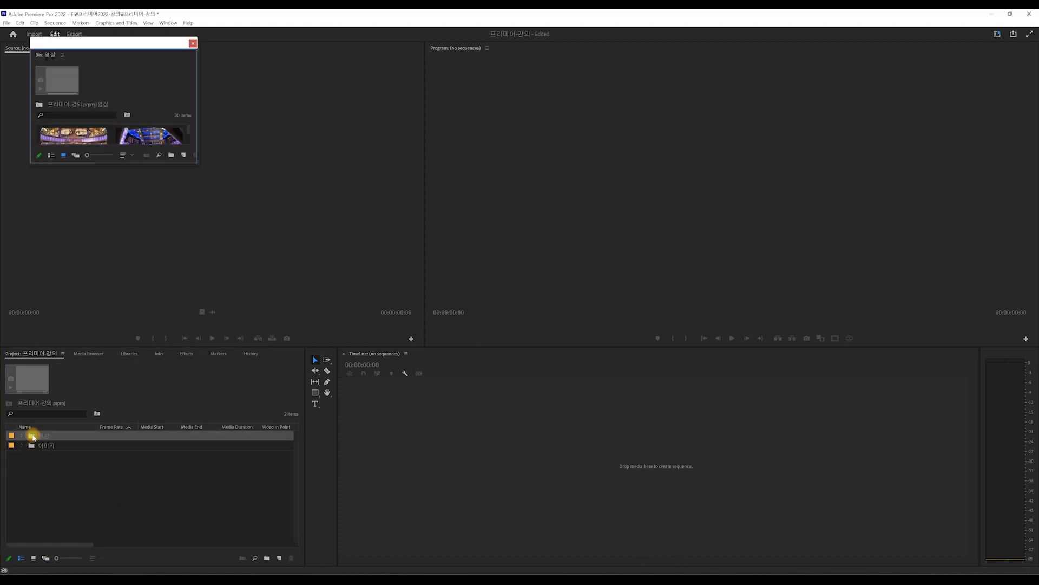
{"action": "left_click_drag", "start_coordinate": [198, 163], "coordinate": [407, 363]}
{"action": "left_click", "coordinate": [76, 357]}
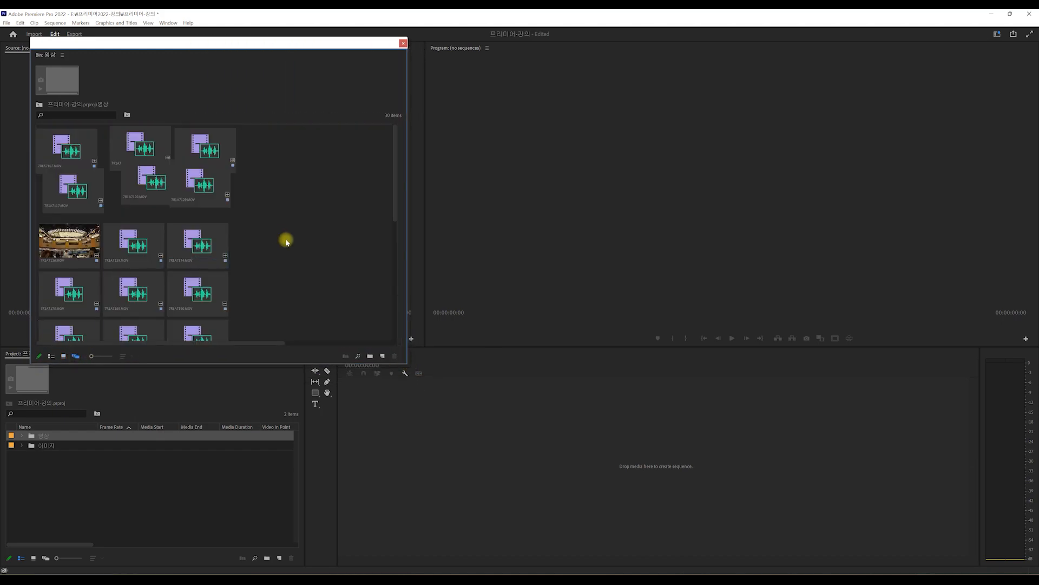
Step: Align the clips in the 영상 bin to the grid, and reset the grid by Frame Rate
{"action": "right_click", "coordinate": [285, 239]}
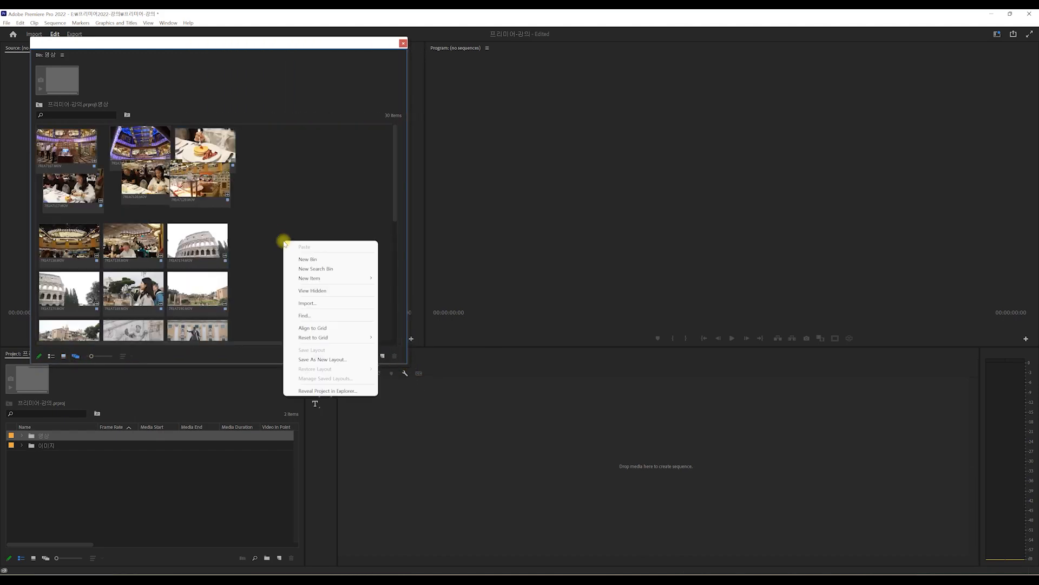
{"action": "left_click", "coordinate": [321, 327]}
{"action": "right_click", "coordinate": [295, 265]}
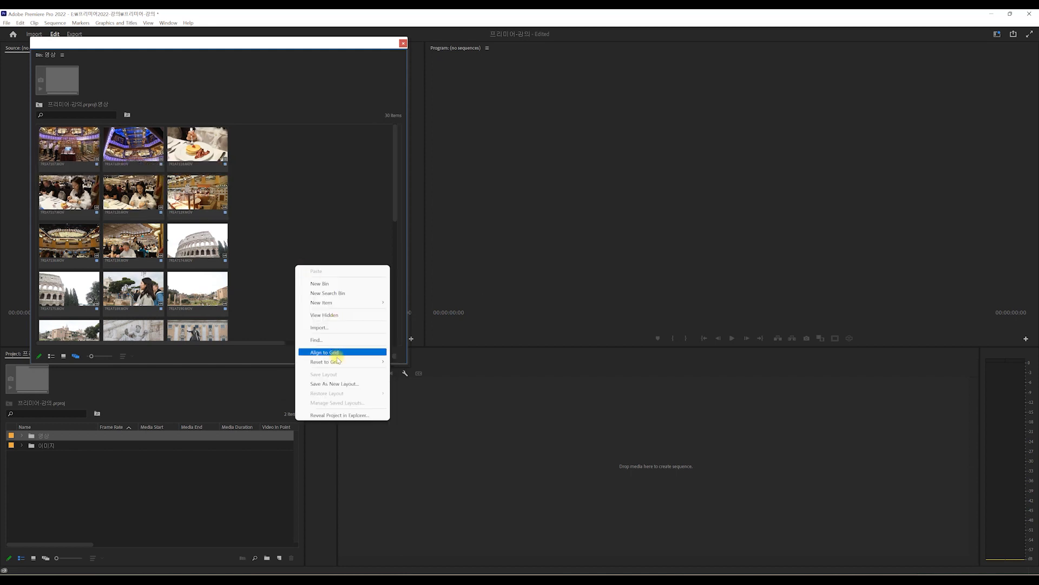
{"action": "mouse_move", "coordinate": [346, 361]}
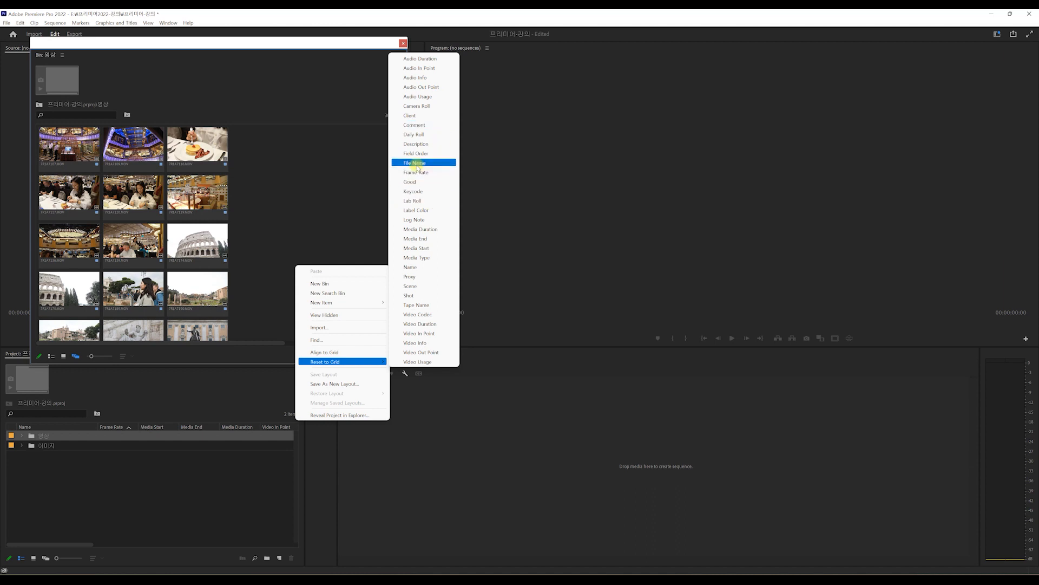
{"action": "left_click", "coordinate": [432, 172]}
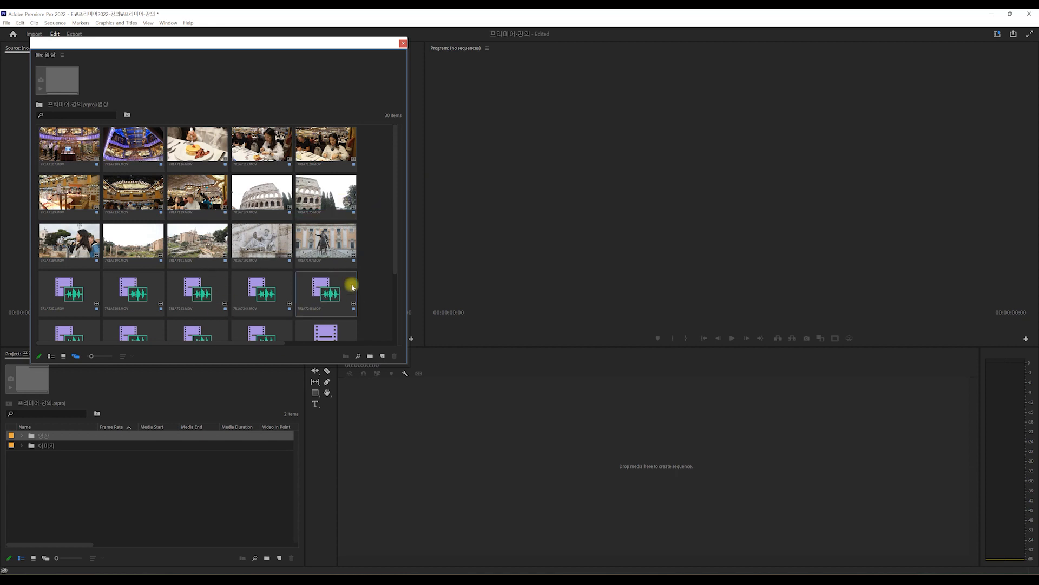
Step: Look at the Save As New Layout option for the 영상 bin without saving, and close the bin window
{"action": "right_click", "coordinate": [375, 268]}
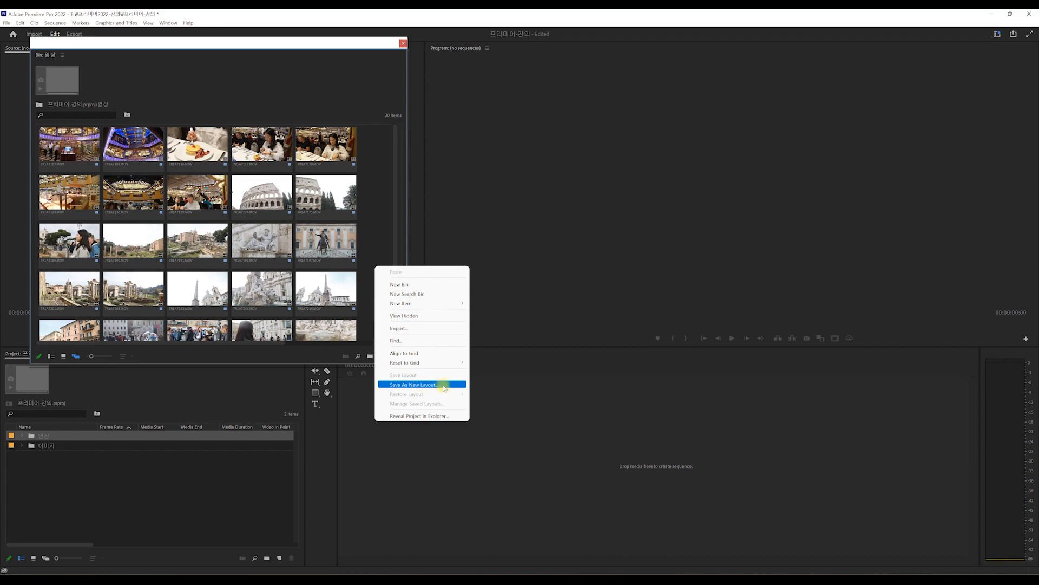
{"action": "left_click", "coordinate": [444, 386]}
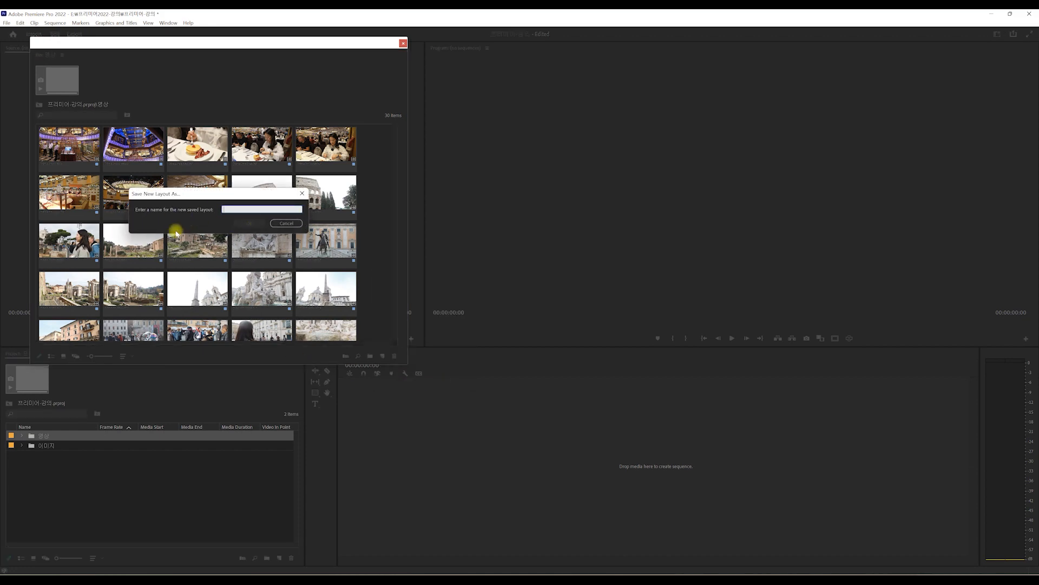
{"action": "left_click", "coordinate": [291, 225]}
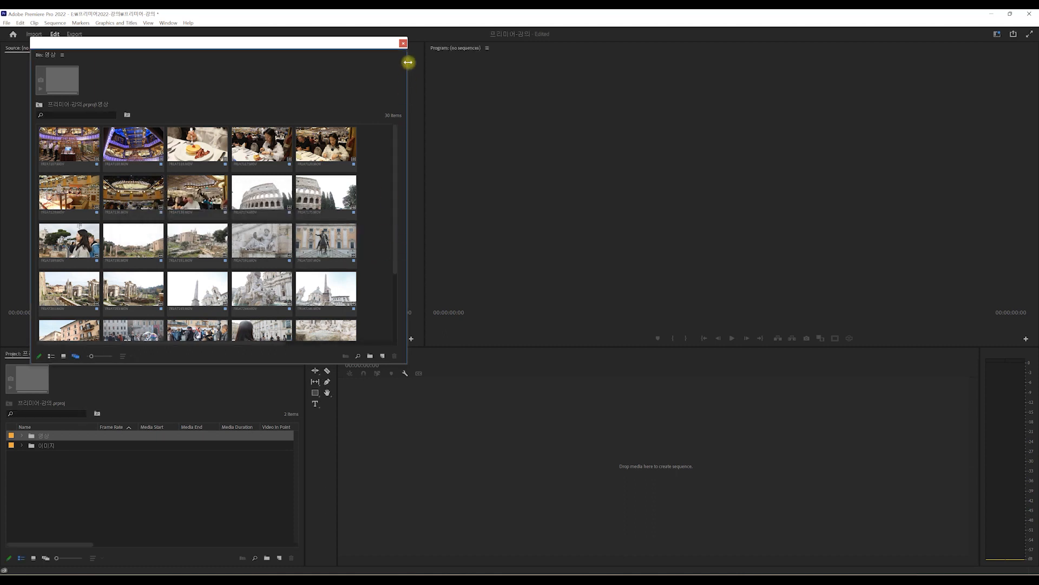
{"action": "left_click", "coordinate": [403, 43]}
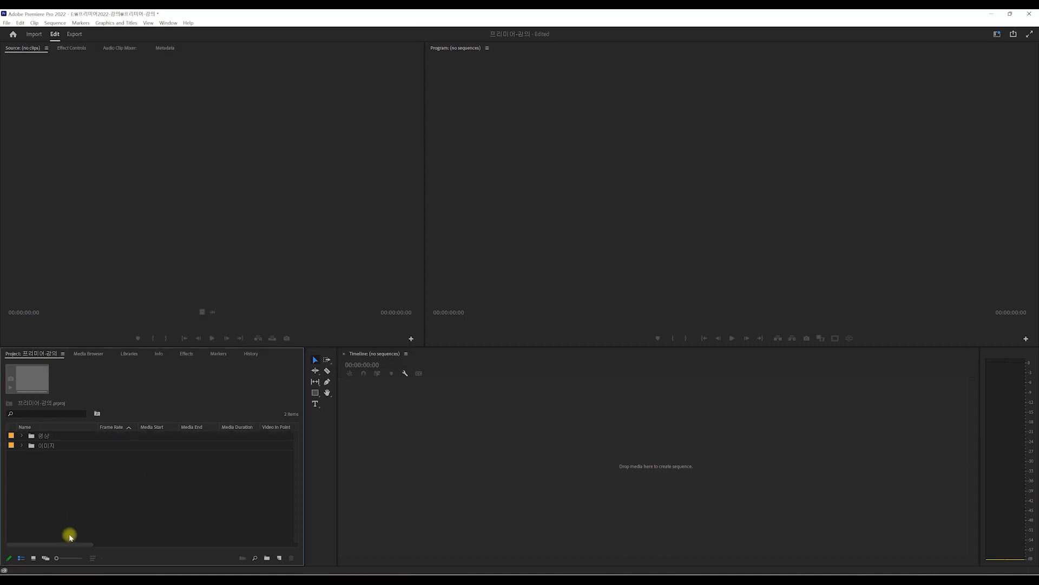
Step: Switch the project items to Icon view and check the commands available for the empty project area
{"action": "left_click", "coordinate": [33, 558]}
{"action": "right_click", "coordinate": [140, 503]}
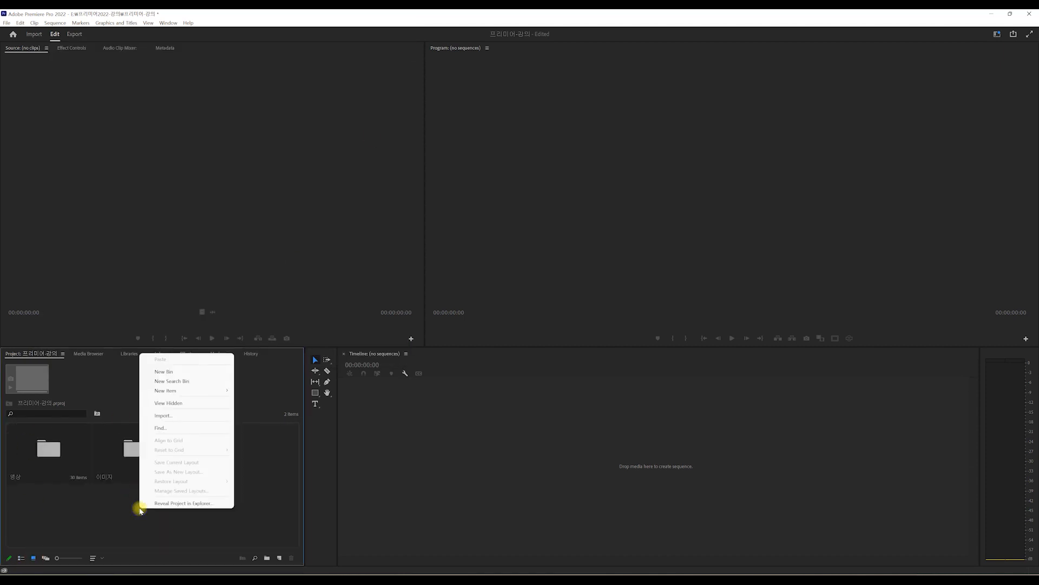
{"action": "left_click", "coordinate": [203, 531]}
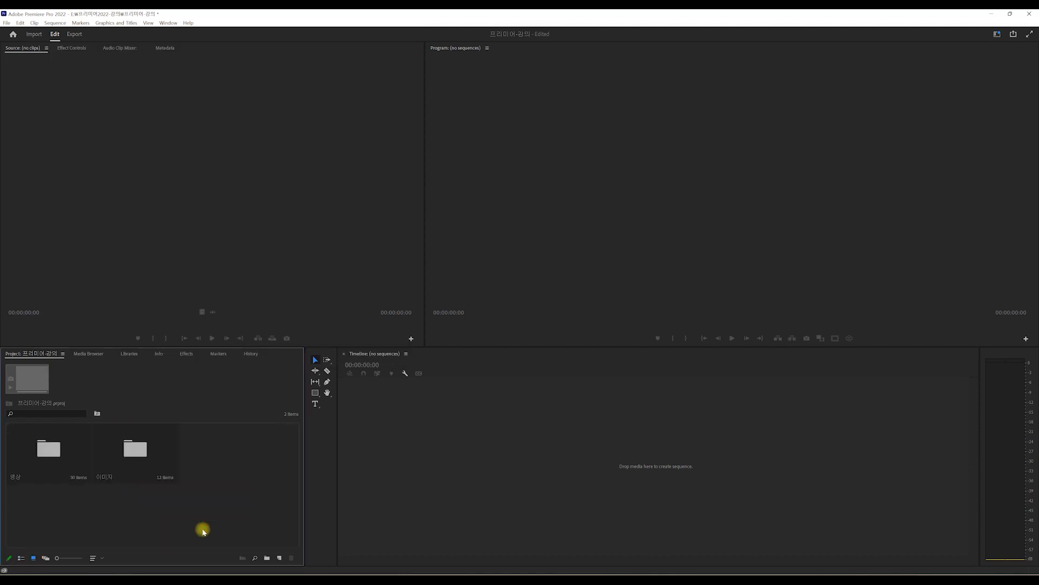
{"action": "right_click", "coordinate": [211, 452]}
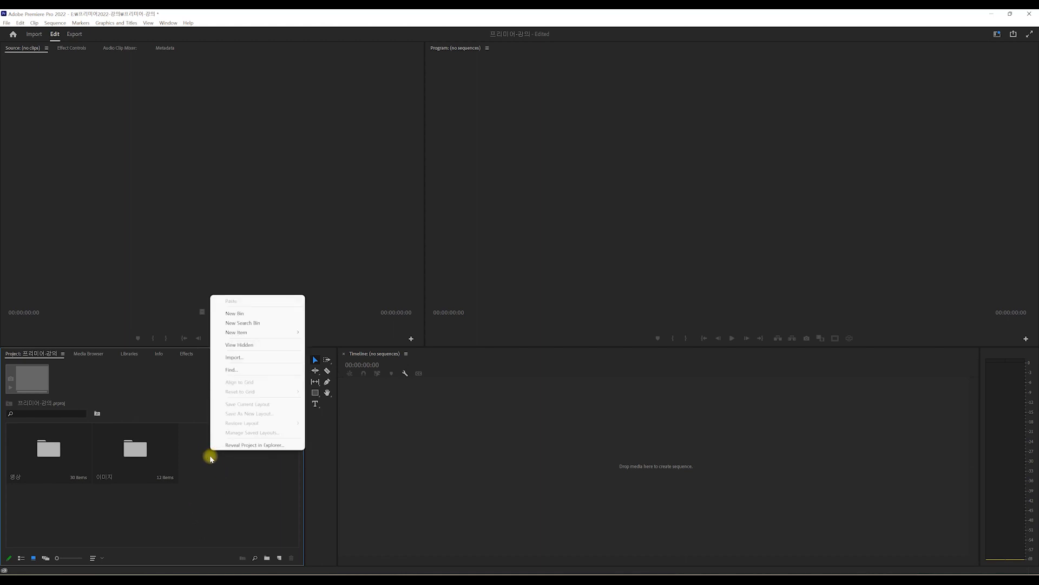
{"action": "left_click", "coordinate": [203, 463]}
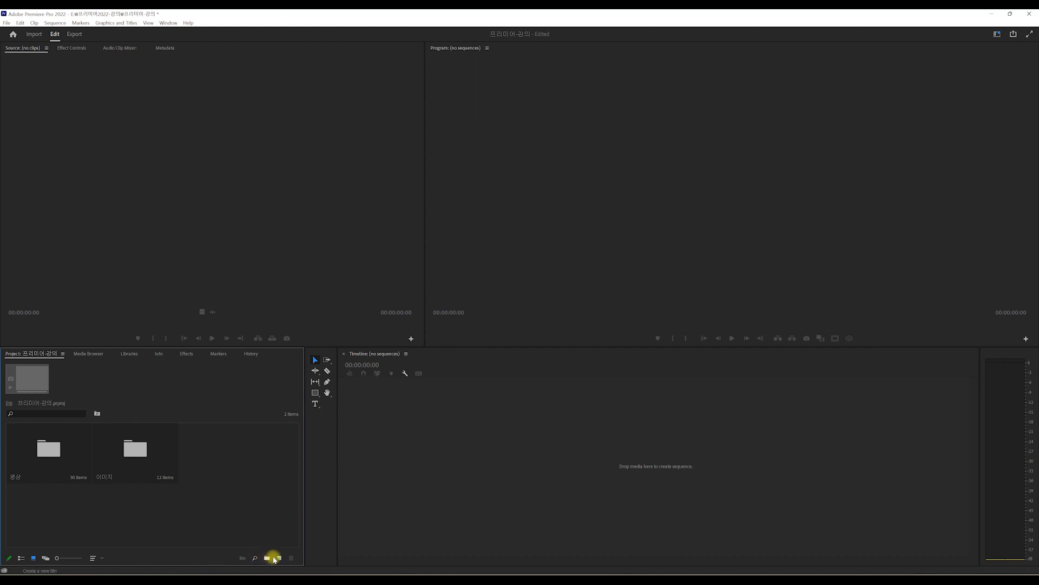
Step: Compare the commands of the empty project area with the New Item choices, leaving the New Item list open
{"action": "right_click", "coordinate": [202, 452]}
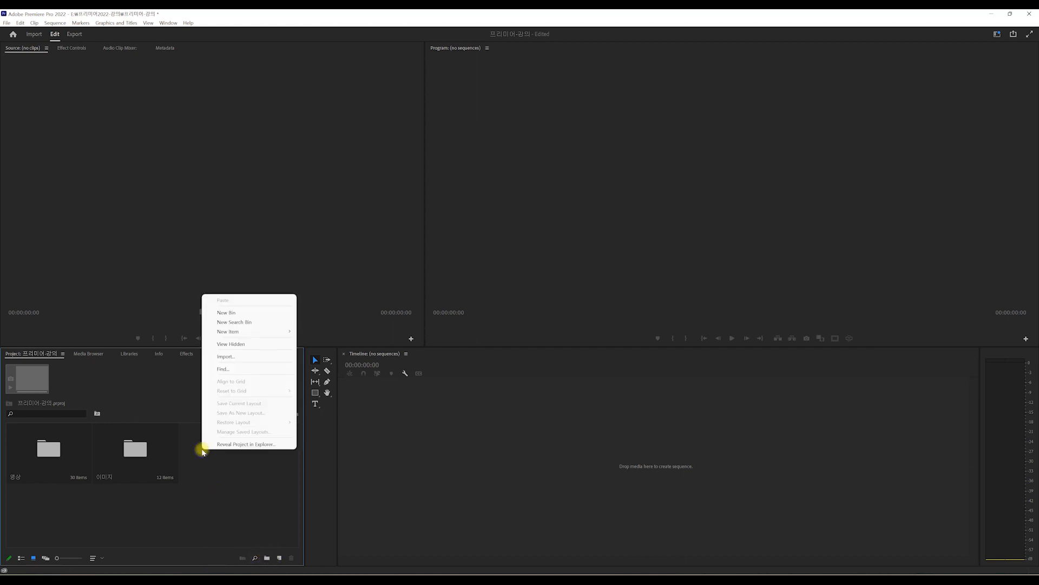
{"action": "left_click", "coordinate": [279, 558]}
{"action": "left_click", "coordinate": [277, 558]}
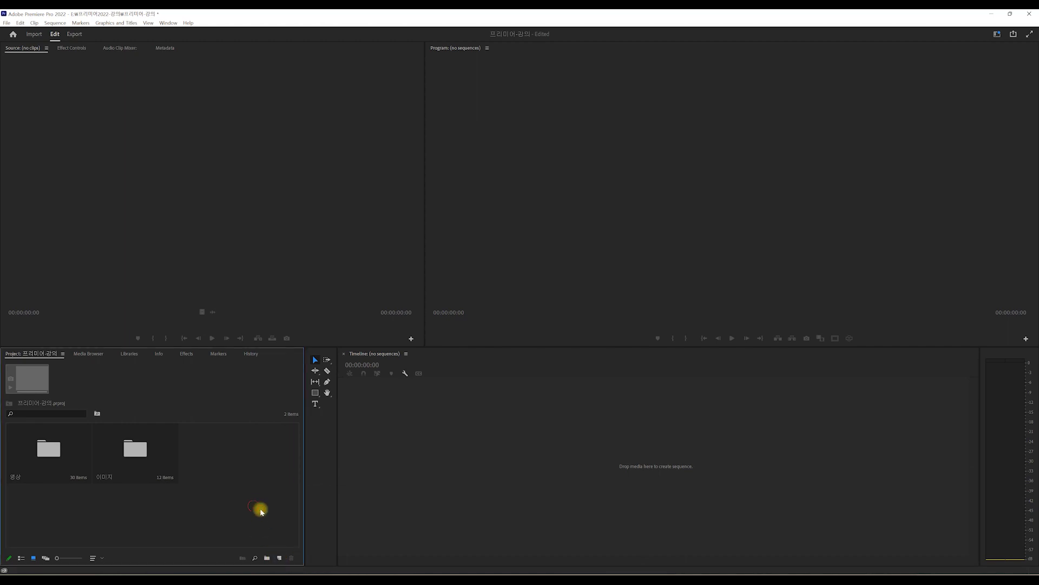
{"action": "left_click", "coordinate": [279, 559]}
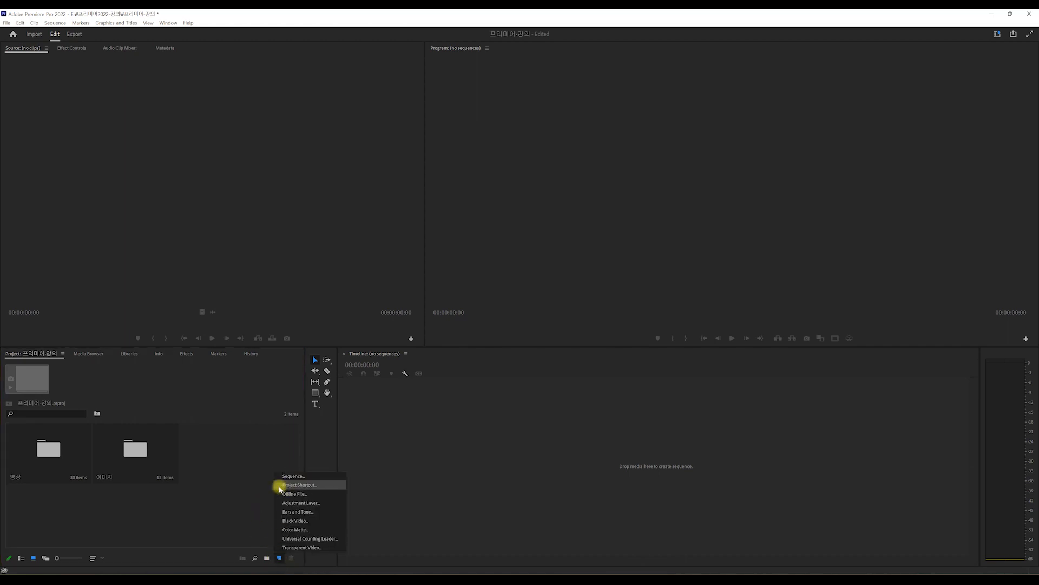
{"action": "left_click", "coordinate": [200, 436]}
{"action": "right_click", "coordinate": [201, 438]}
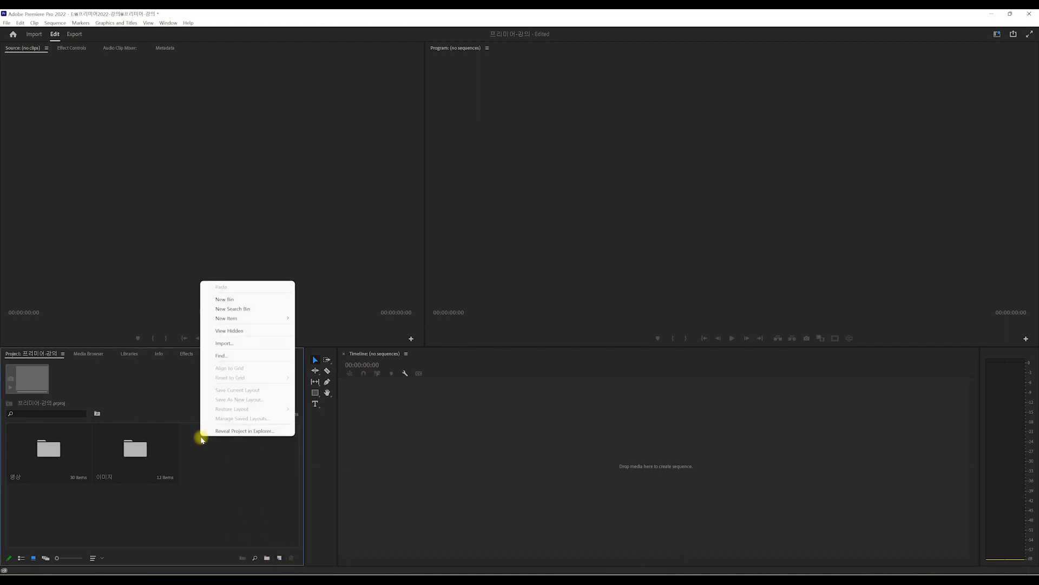
{"action": "mouse_move", "coordinate": [253, 317]}
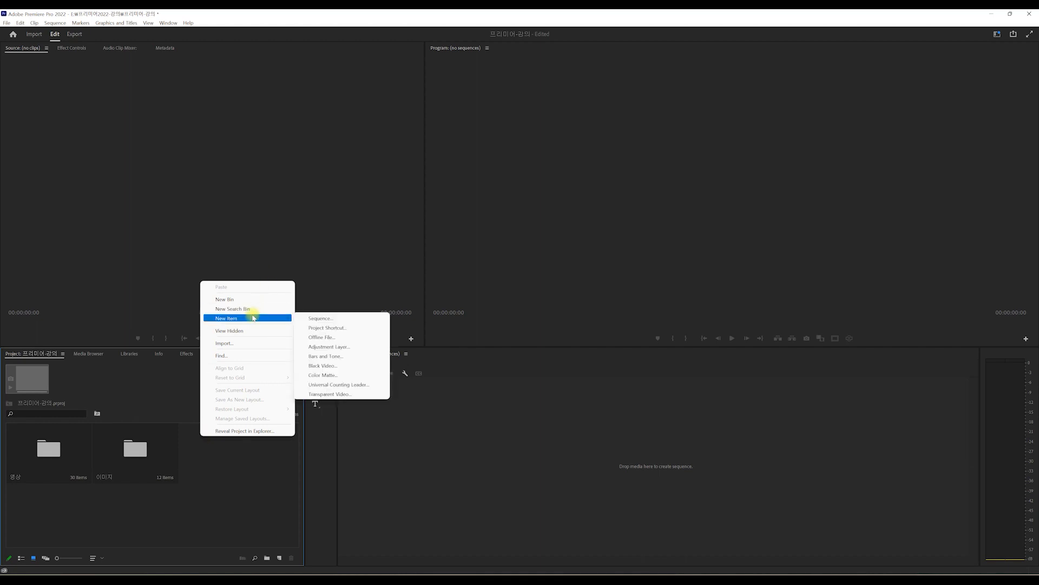
{"action": "left_click", "coordinate": [339, 319]}
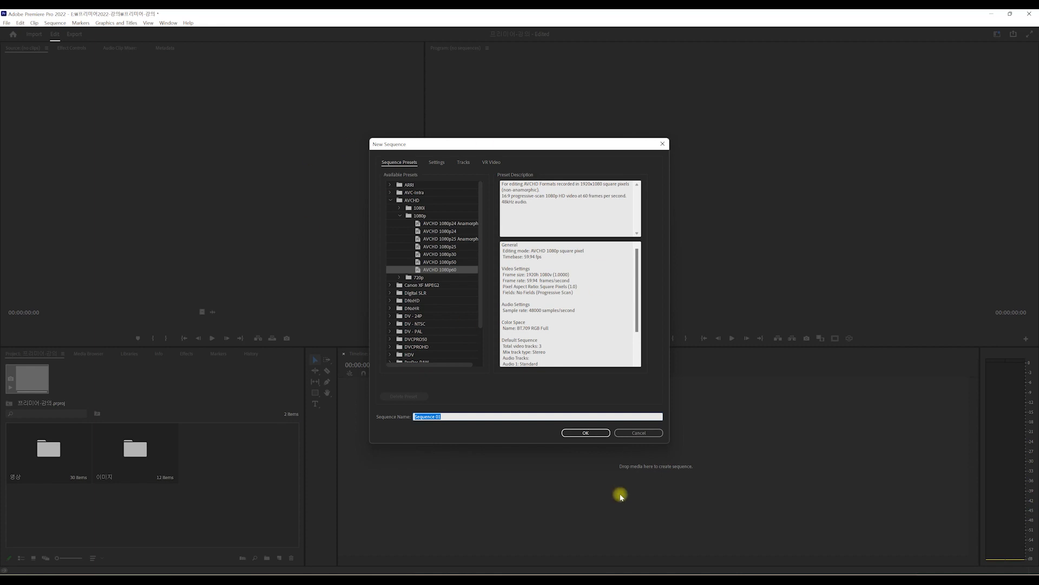
{"action": "left_click", "coordinate": [644, 433]}
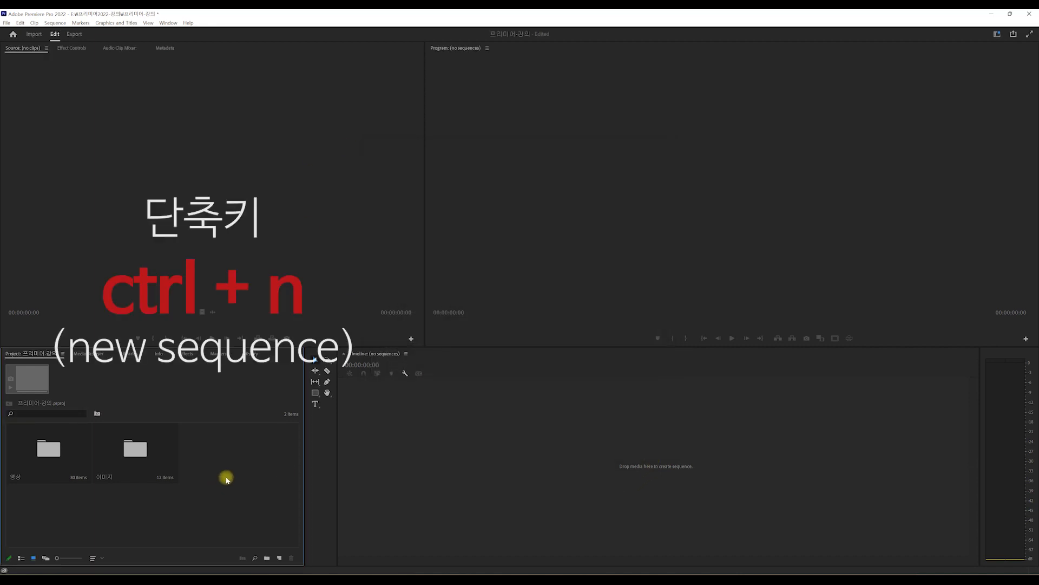
{"action": "key", "text": "ctrl+n"}
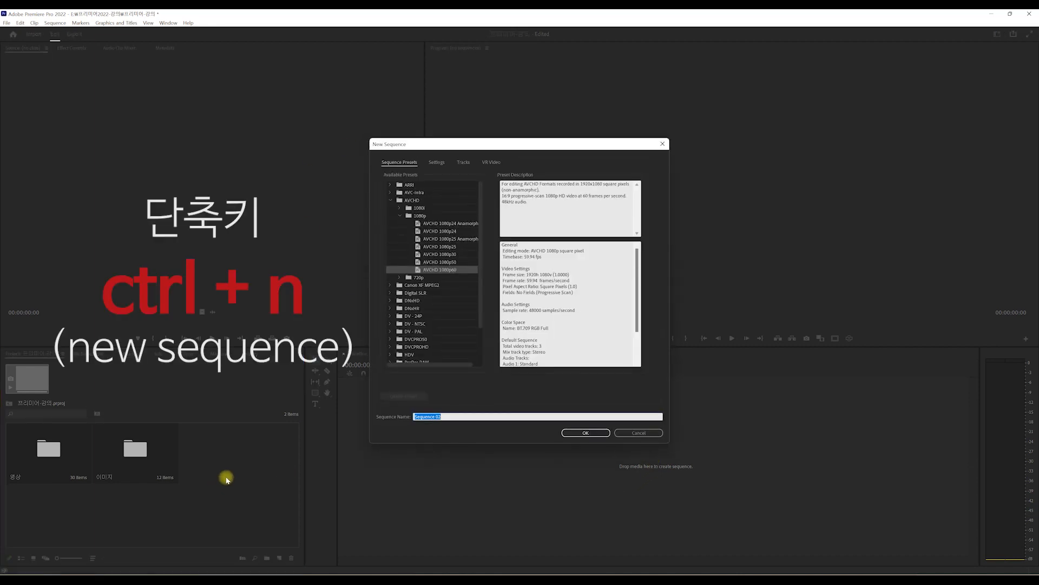
{"action": "left_click", "coordinate": [639, 433]}
{"action": "left_click", "coordinate": [7, 23]}
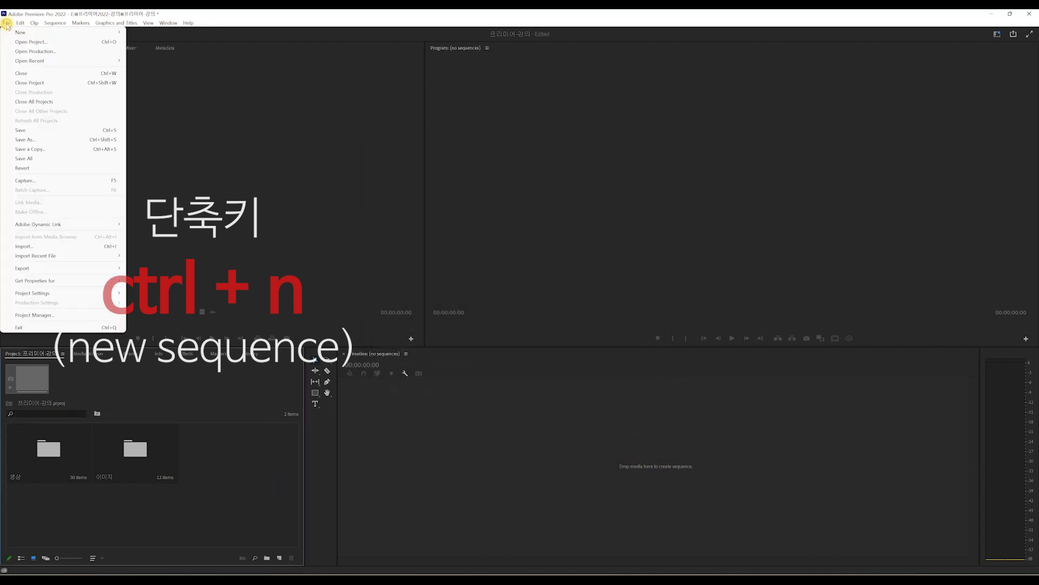
{"action": "mouse_move", "coordinate": [128, 31]}
{"action": "mouse_move", "coordinate": [6, 23]}
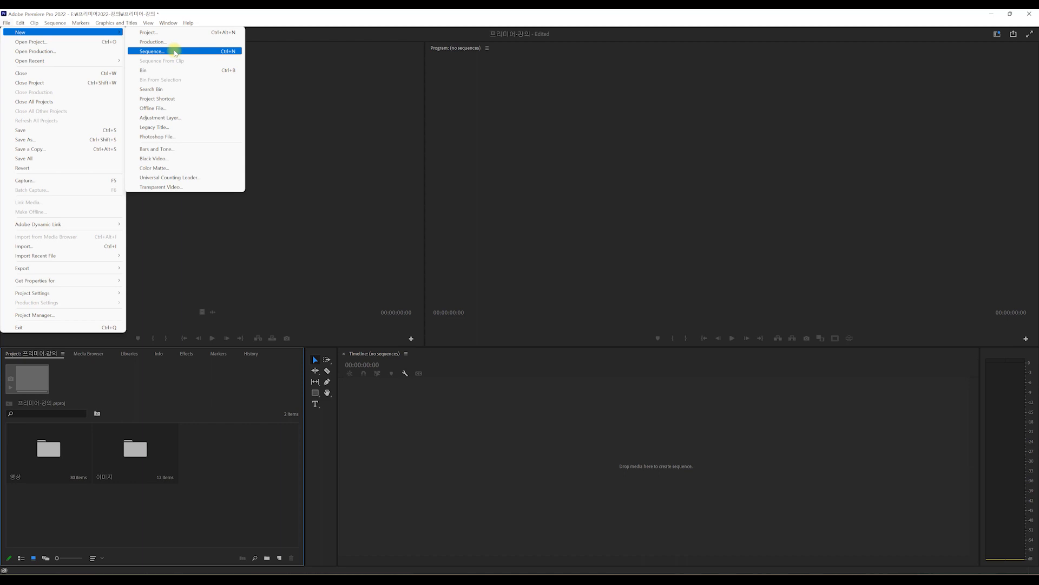
{"action": "left_click", "coordinate": [277, 470]}
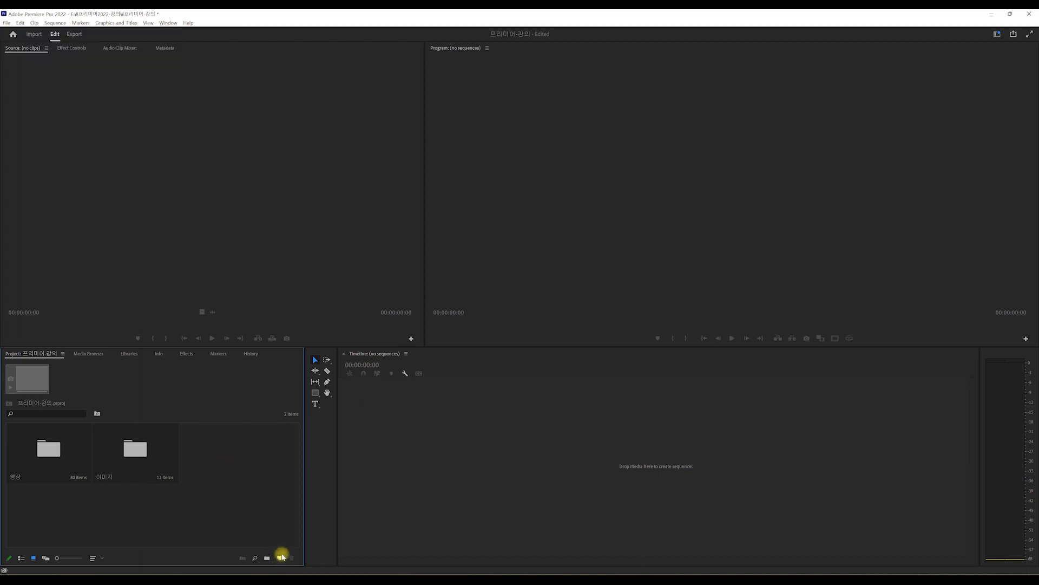
Step: Start a new sequence and choose the AVCHD 1080p30 preset from the AVCHD 1080p group
{"action": "left_click", "coordinate": [280, 558]}
{"action": "left_click", "coordinate": [299, 476]}
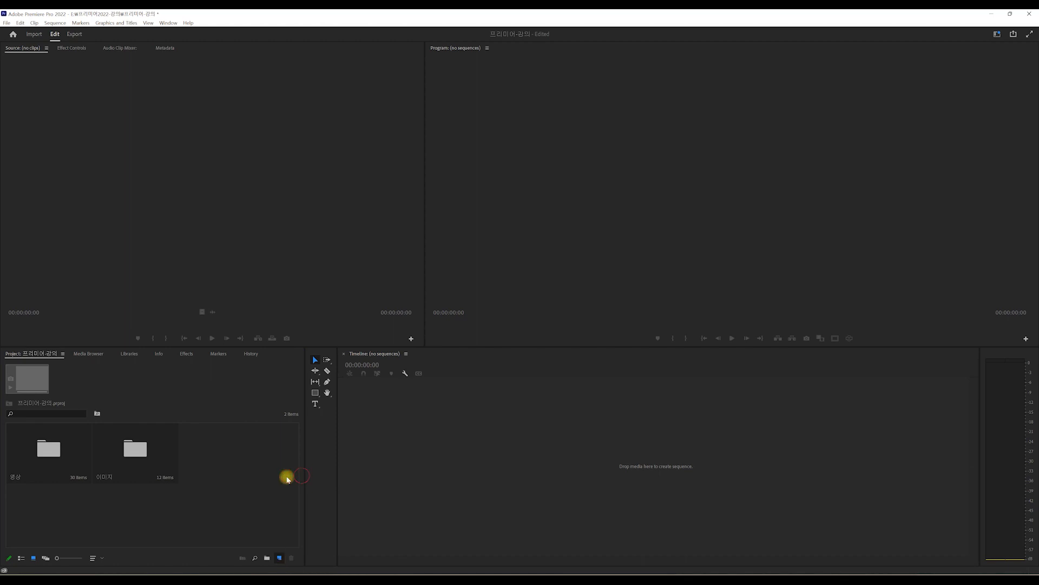
{"action": "double_click", "coordinate": [407, 216]}
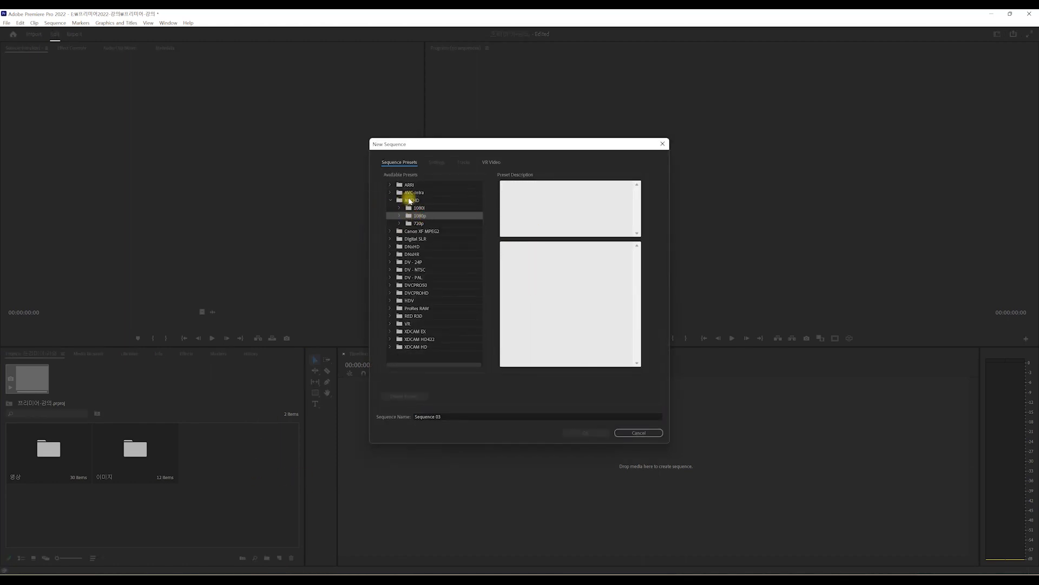
{"action": "left_click", "coordinate": [415, 200]}
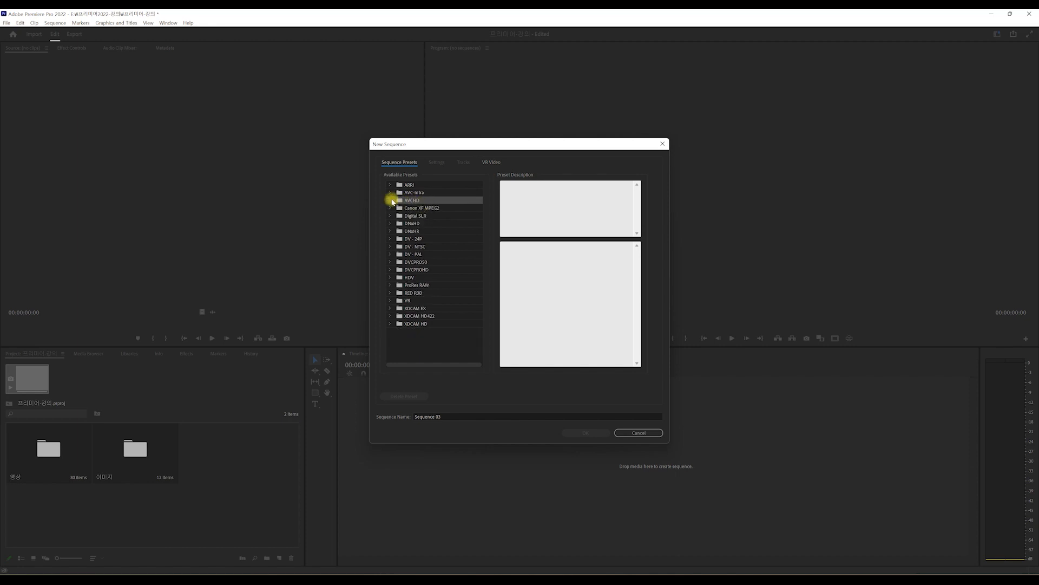
{"action": "left_click", "coordinate": [426, 218]}
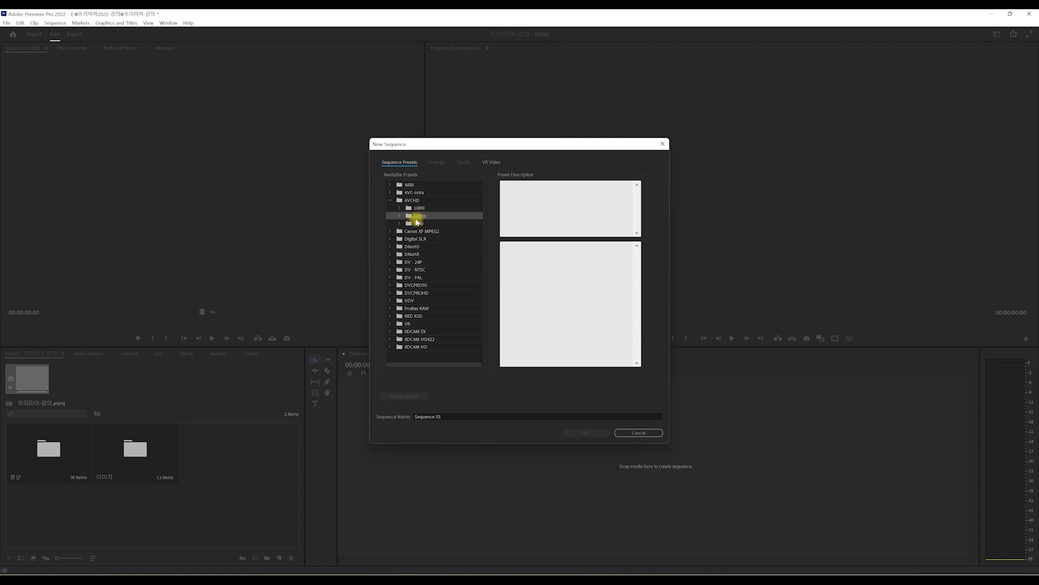
{"action": "left_click", "coordinate": [400, 216]}
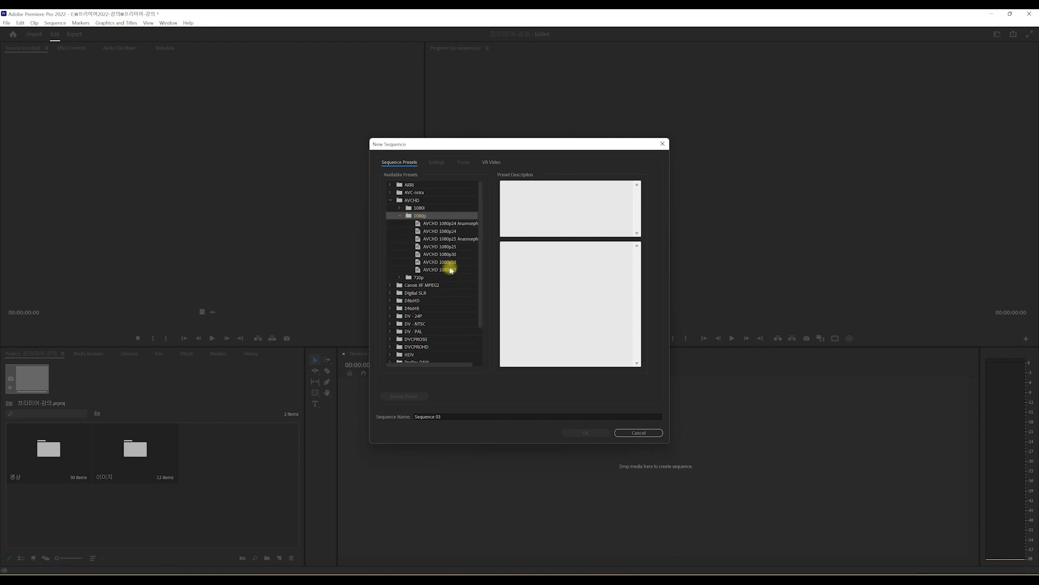
{"action": "left_click", "coordinate": [444, 255]}
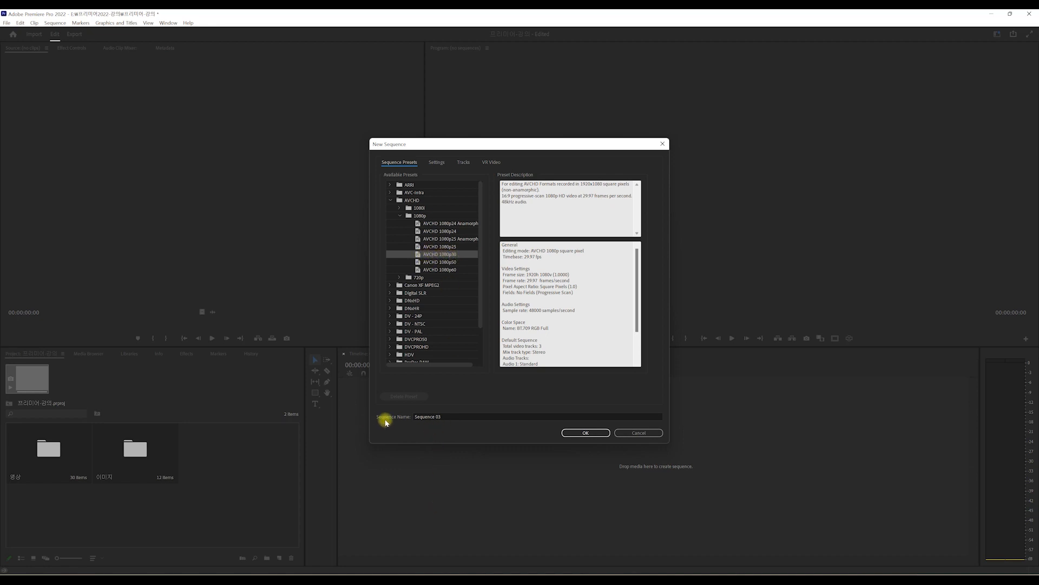
Step: Name the new sequence 프리미어-1 and create it
{"action": "left_click_drag", "start_coordinate": [448, 418], "coordinate": [399, 424]}
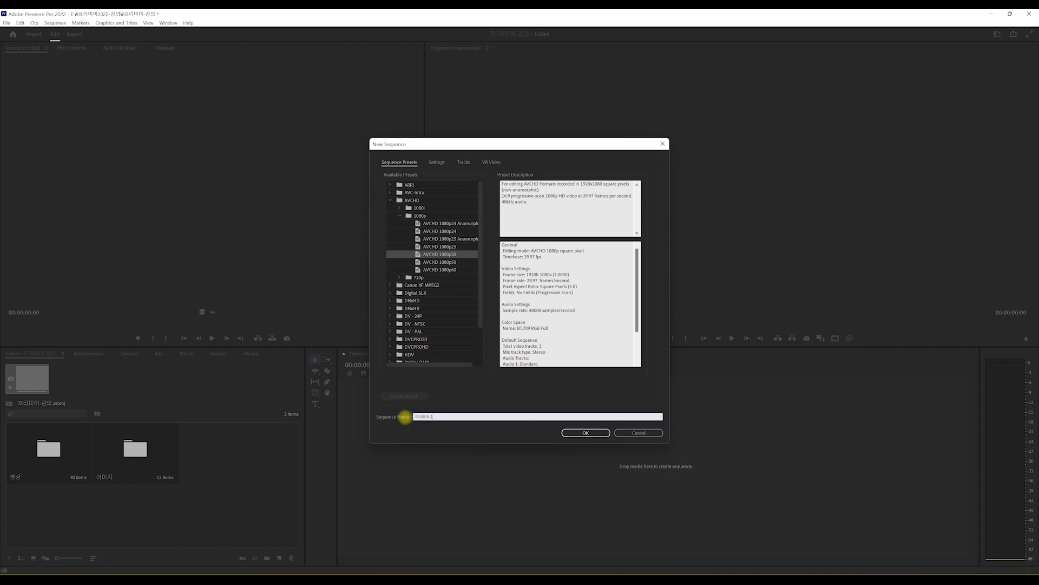
{"action": "type", "text": "프리미어-1"}
{"action": "left_click", "coordinate": [587, 433]}
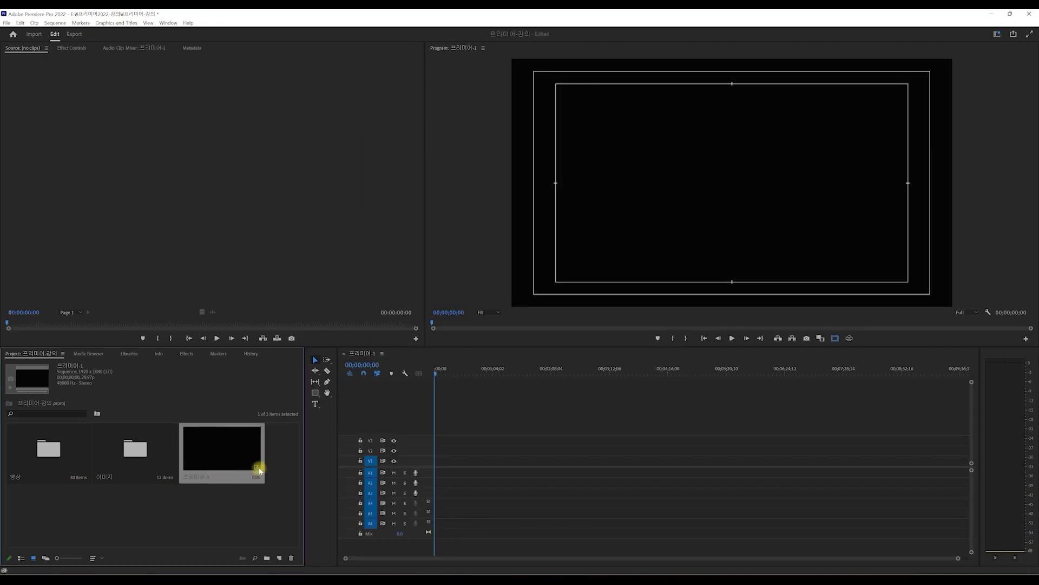
Step: Open the 영상 bin in its own window and enlarge both the window and its clip thumbnails
{"action": "double_click", "coordinate": [59, 456]}
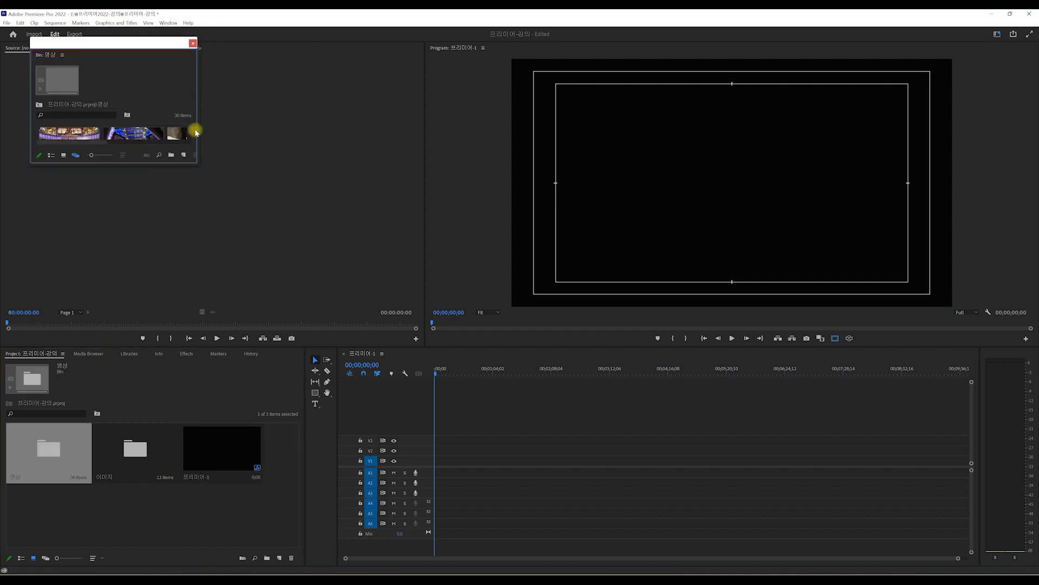
{"action": "left_click_drag", "start_coordinate": [199, 165], "coordinate": [380, 379]}
{"action": "left_click_drag", "start_coordinate": [91, 369], "coordinate": [112, 371]}
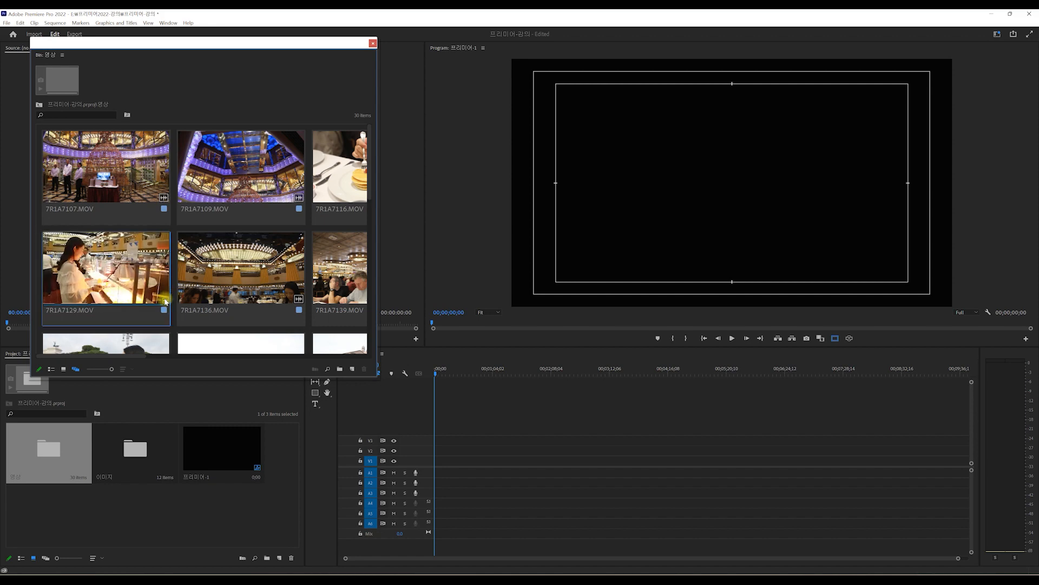
Step: Try larger thumbnails for the project items, then leave both these and the 영상 bin's thumbnails at the smallest size
{"action": "left_click", "coordinate": [203, 464]}
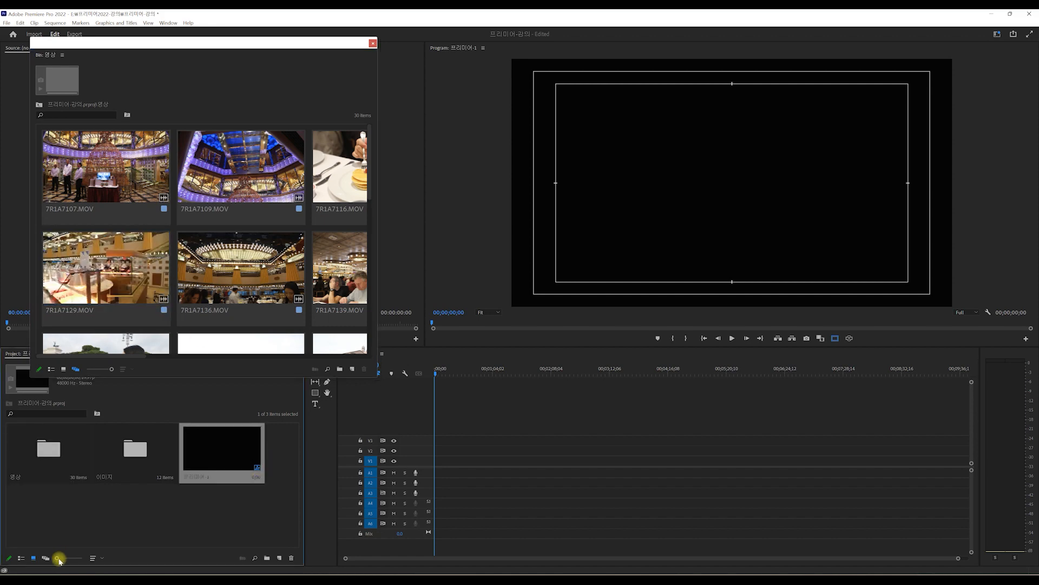
{"action": "left_click_drag", "start_coordinate": [57, 559], "coordinate": [79, 562]}
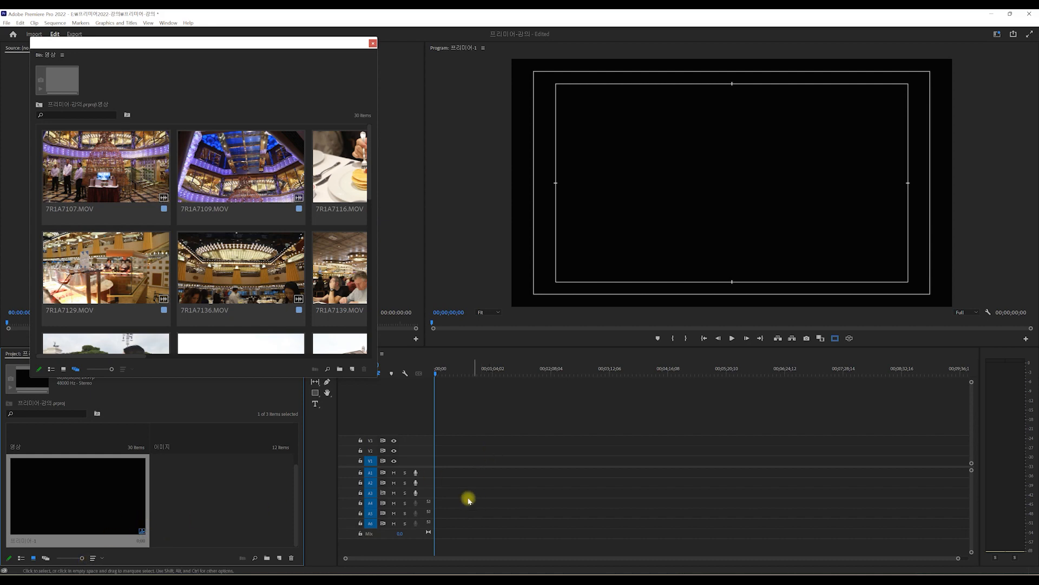
{"action": "left_click_drag", "start_coordinate": [82, 558], "coordinate": [41, 564]}
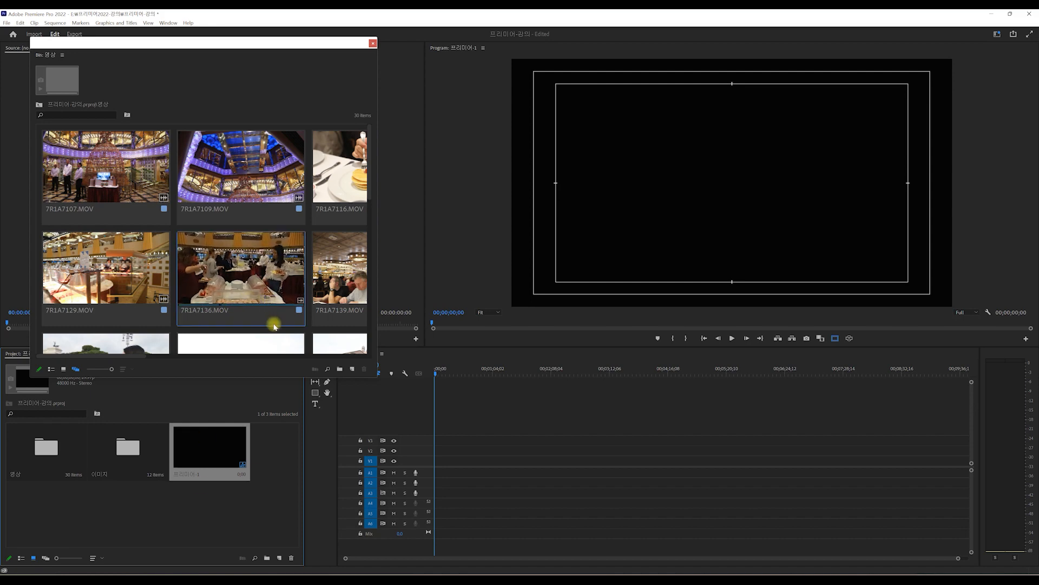
{"action": "left_click_drag", "start_coordinate": [112, 369], "coordinate": [82, 368]}
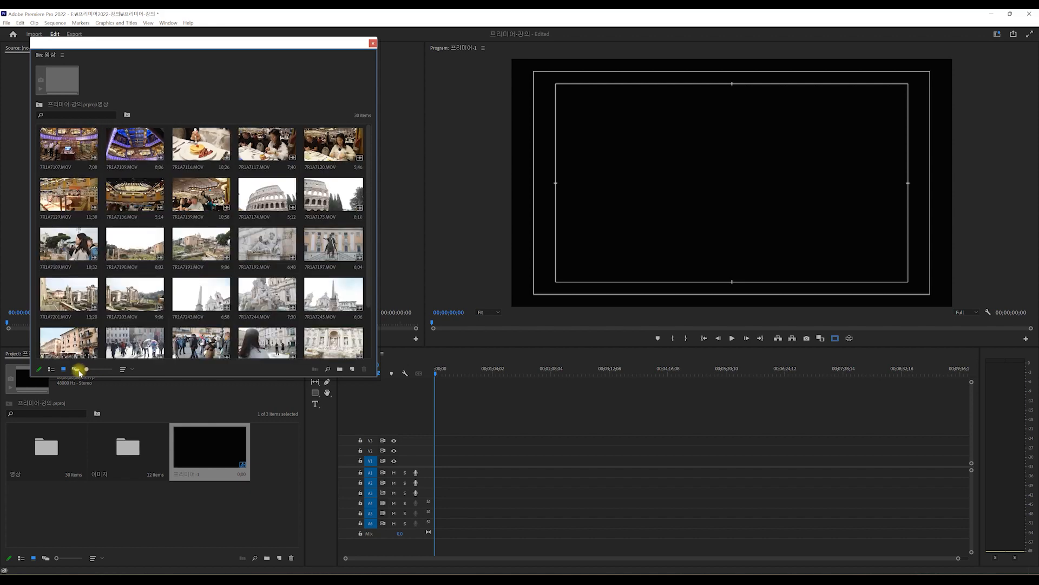
Step: Open the 이미지 bin, inspect its images with enlarged thumbnails, and close the bin
{"action": "double_click", "coordinate": [130, 456]}
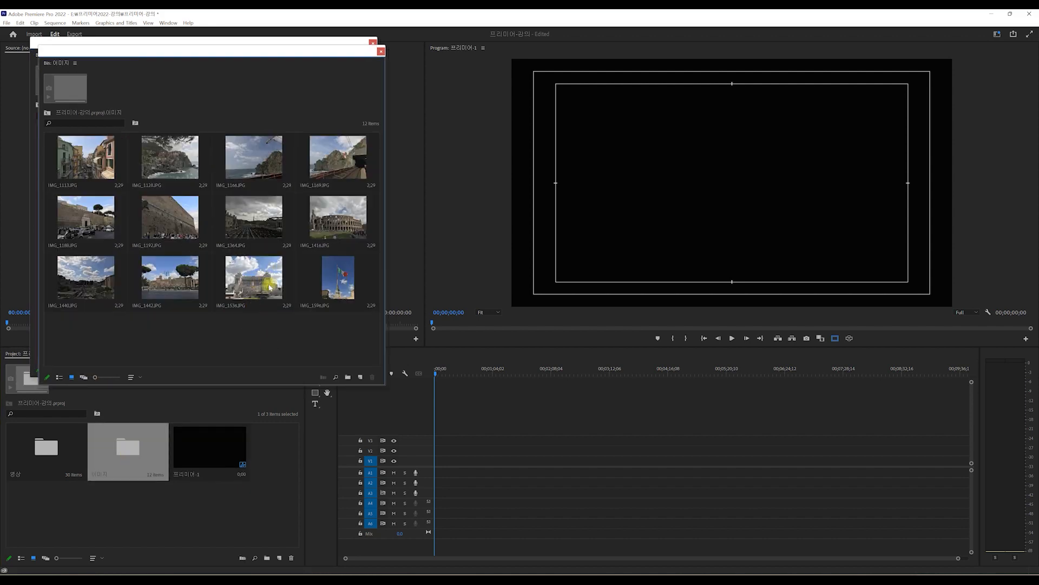
{"action": "left_click_drag", "start_coordinate": [97, 377], "coordinate": [117, 378]}
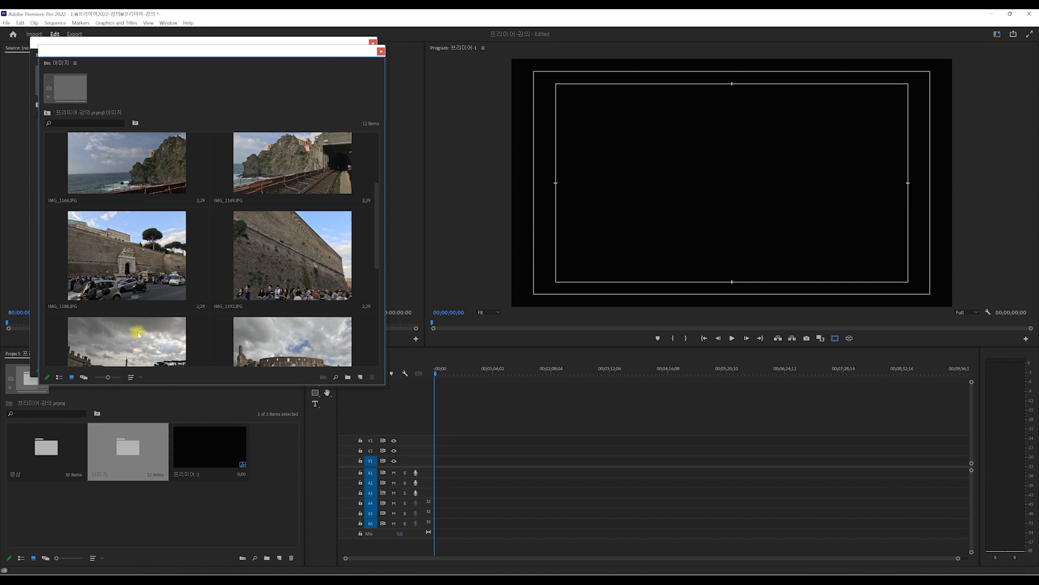
{"action": "left_click", "coordinate": [134, 261]}
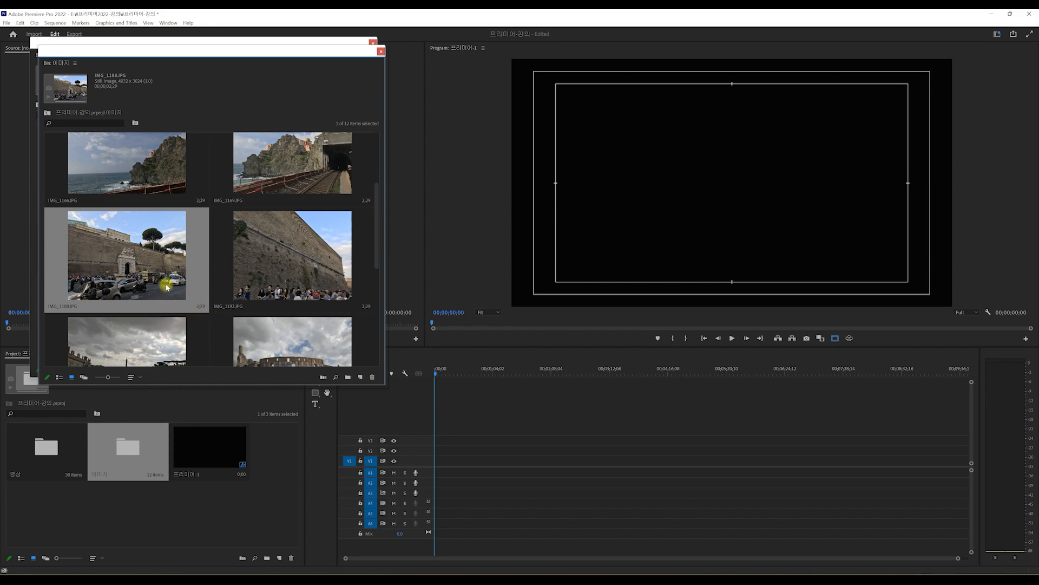
{"action": "left_click", "coordinate": [381, 52]}
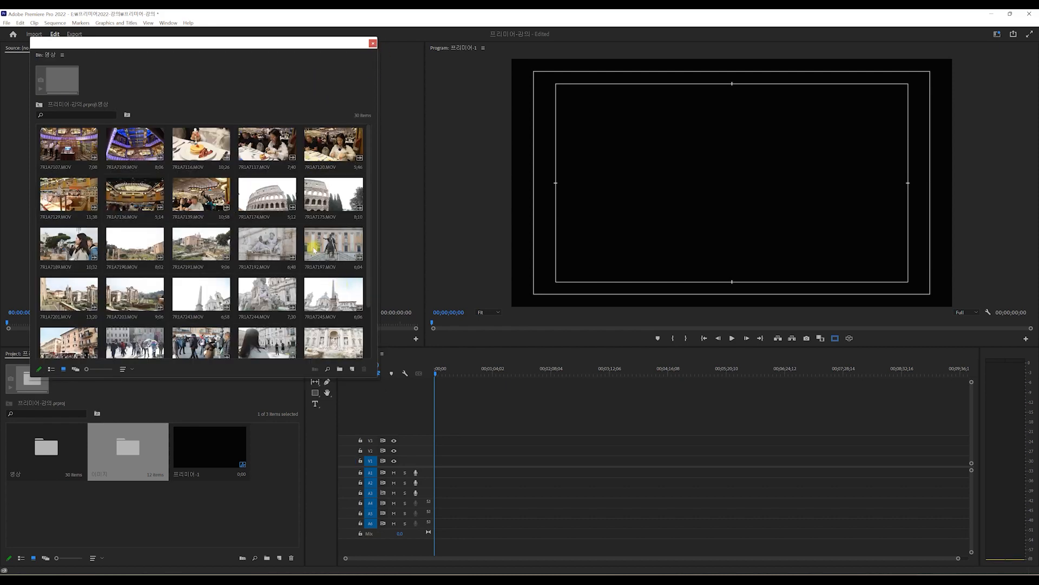
Step: Examine the last clips in the 영상 bin with enlarged thumbnails and close the bin
{"action": "scroll", "coordinate": [279, 222], "scroll_direction": "down", "scroll_amount": 2}
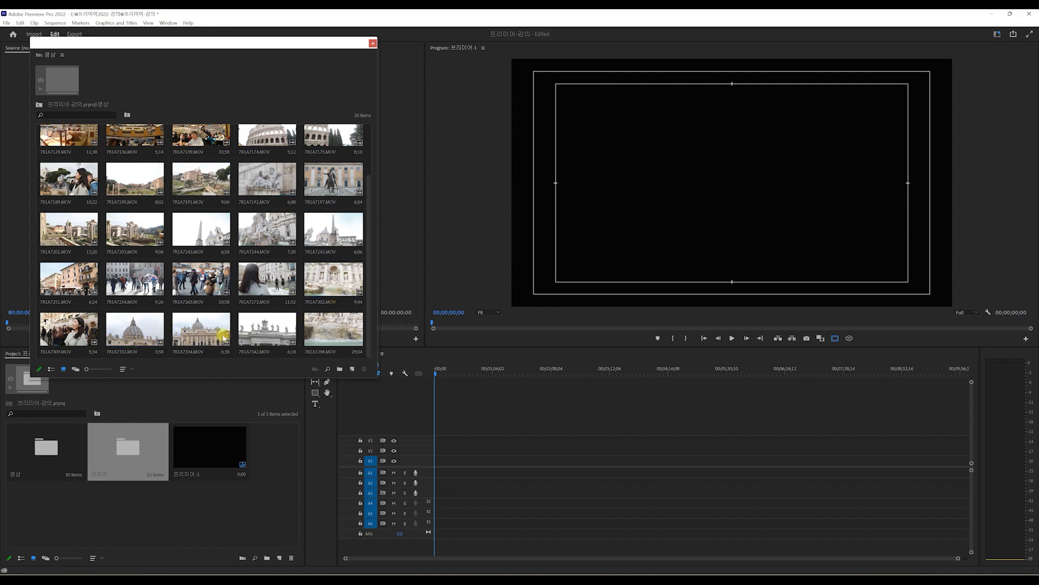
{"action": "left_click", "coordinate": [336, 330]}
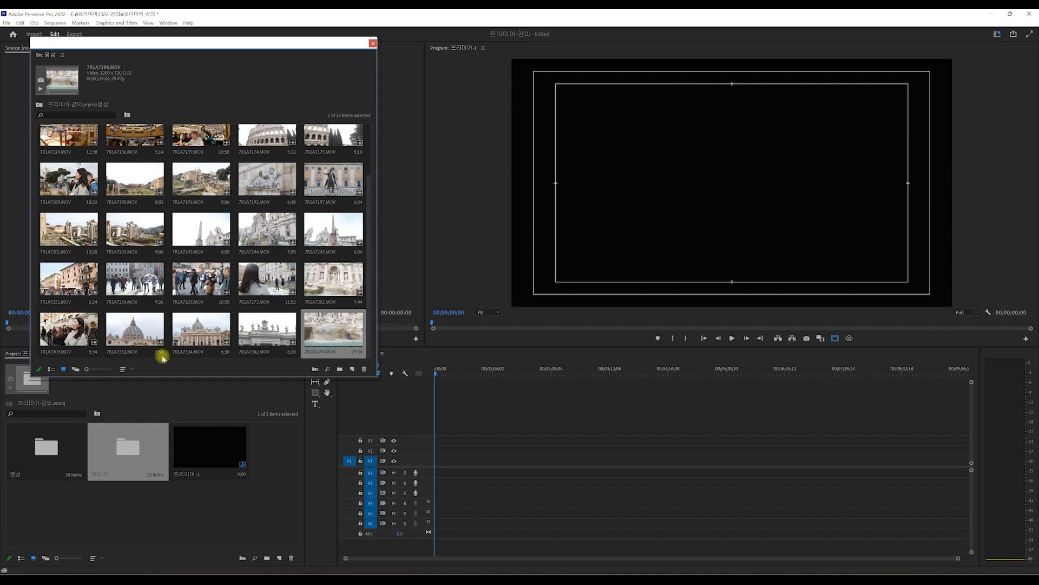
{"action": "left_click_drag", "start_coordinate": [87, 369], "coordinate": [105, 369]}
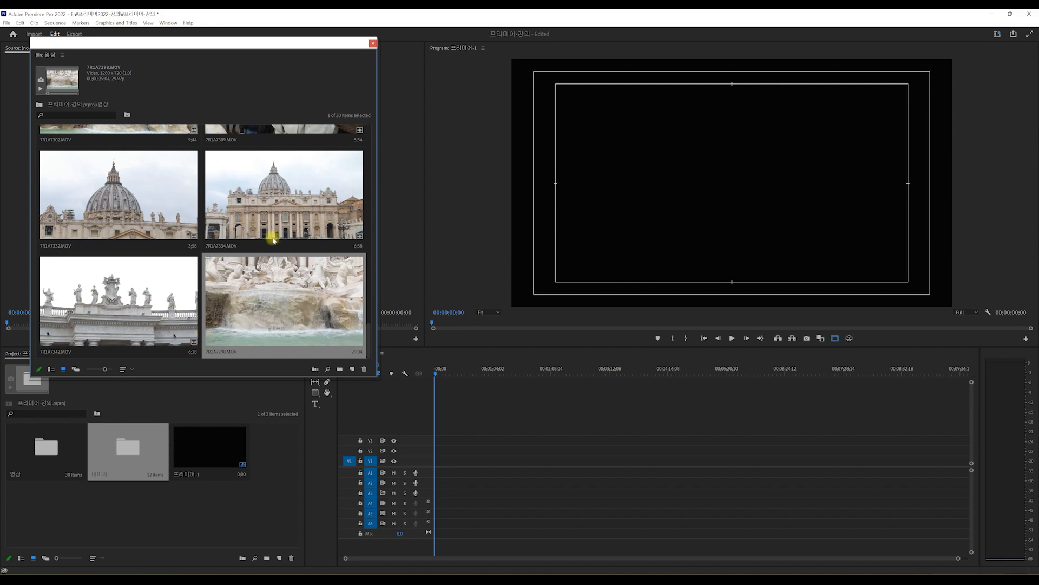
{"action": "left_click", "coordinate": [373, 42]}
Step: Reopen the 영상 bin, enlarge its window to view the clips, and close it again
{"action": "left_click", "coordinate": [172, 507]}
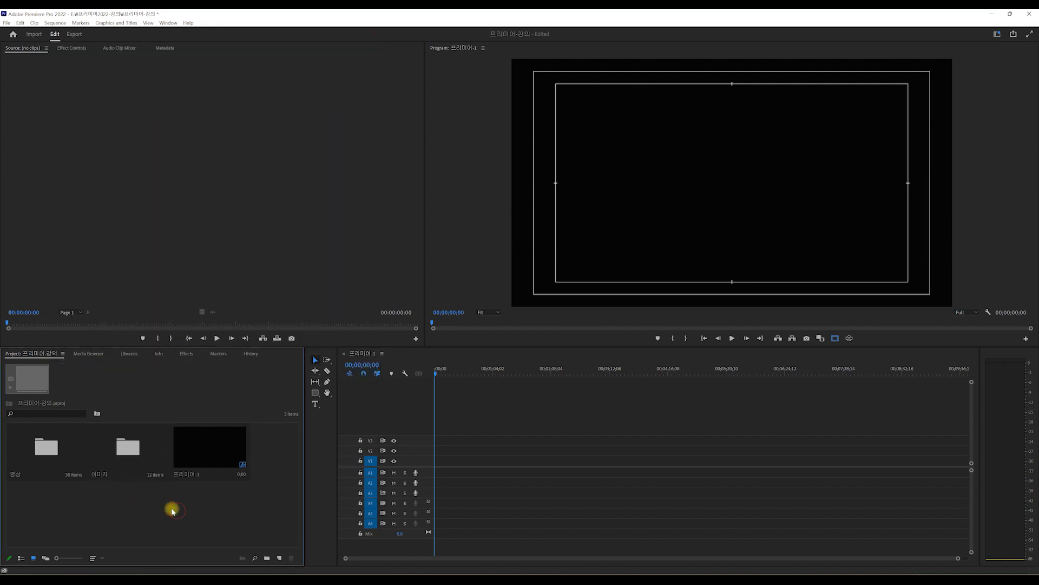
{"action": "double_click", "coordinate": [43, 448]}
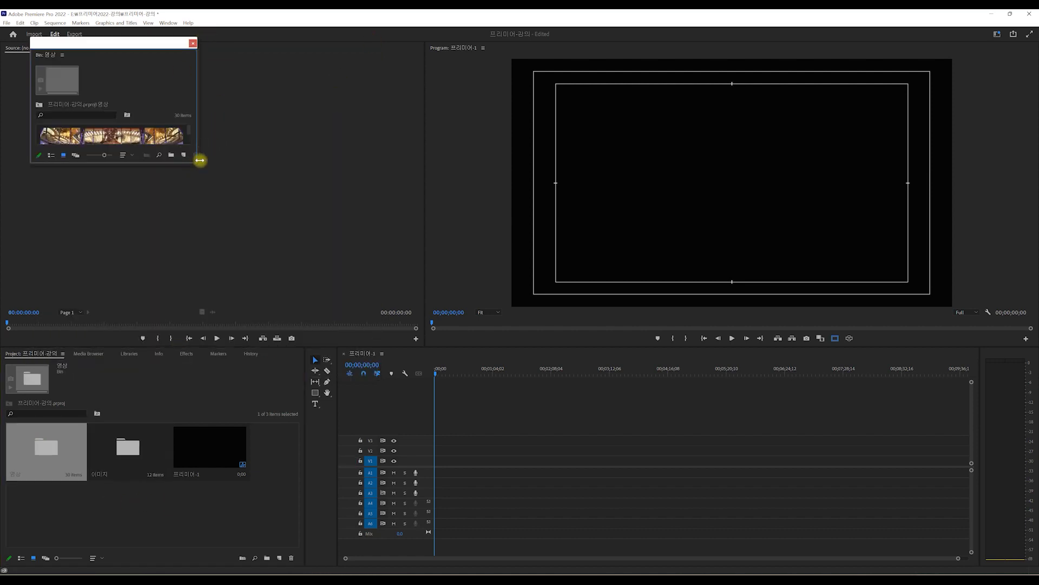
{"action": "left_click_drag", "start_coordinate": [197, 164], "coordinate": [320, 306]}
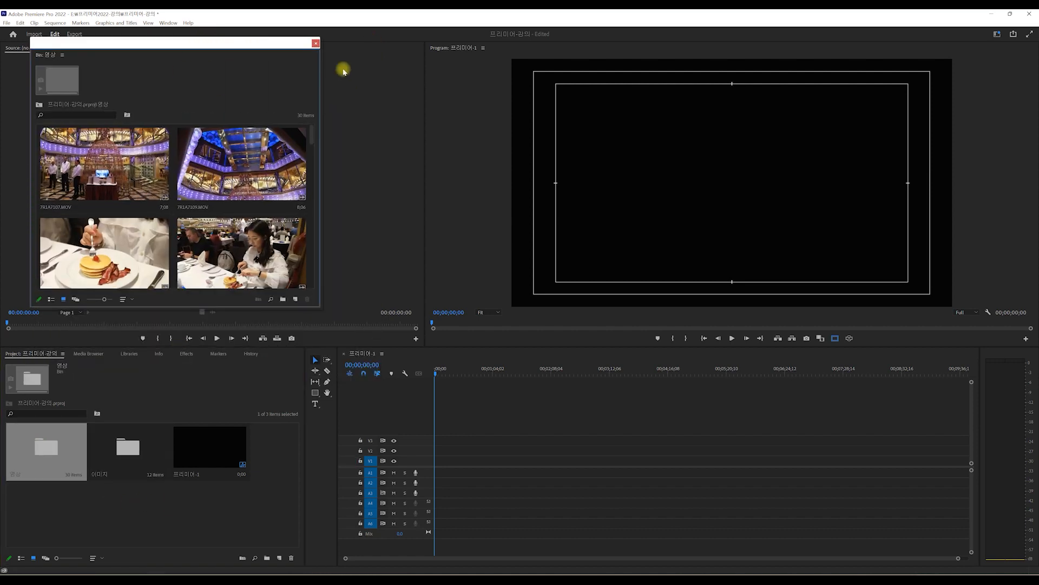
{"action": "left_click", "coordinate": [315, 44]}
{"action": "left_click", "coordinate": [88, 502]}
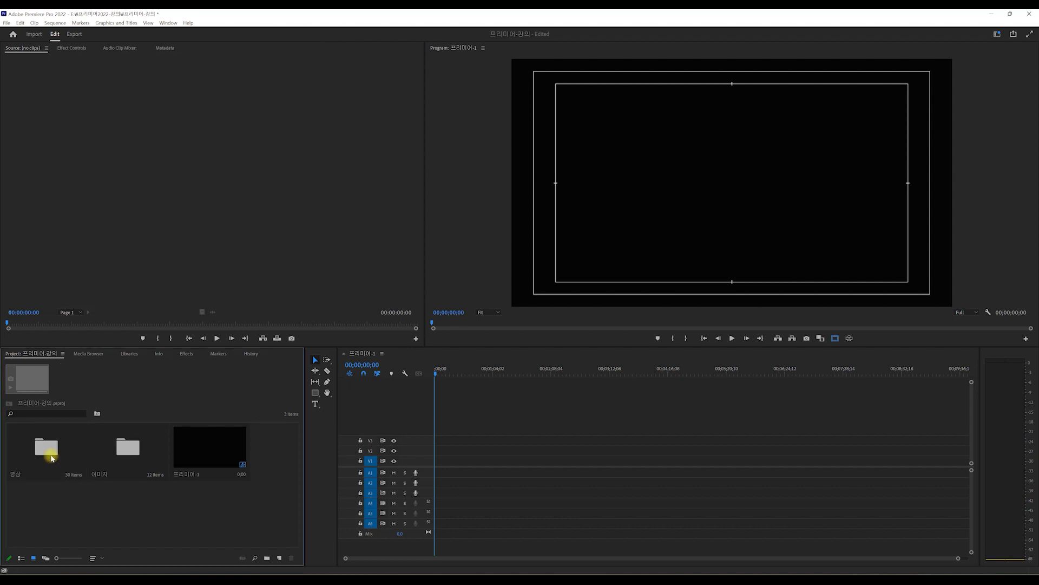
Step: Show the project items as a list and expand the 영상 bin to list its clips
{"action": "left_click", "coordinate": [21, 558]}
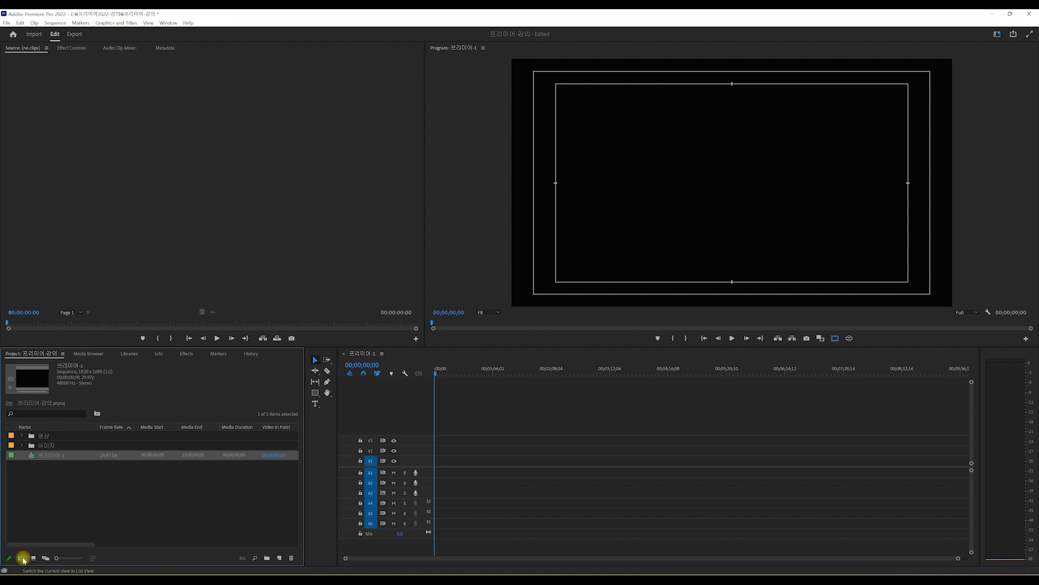
{"action": "left_click", "coordinate": [21, 437]}
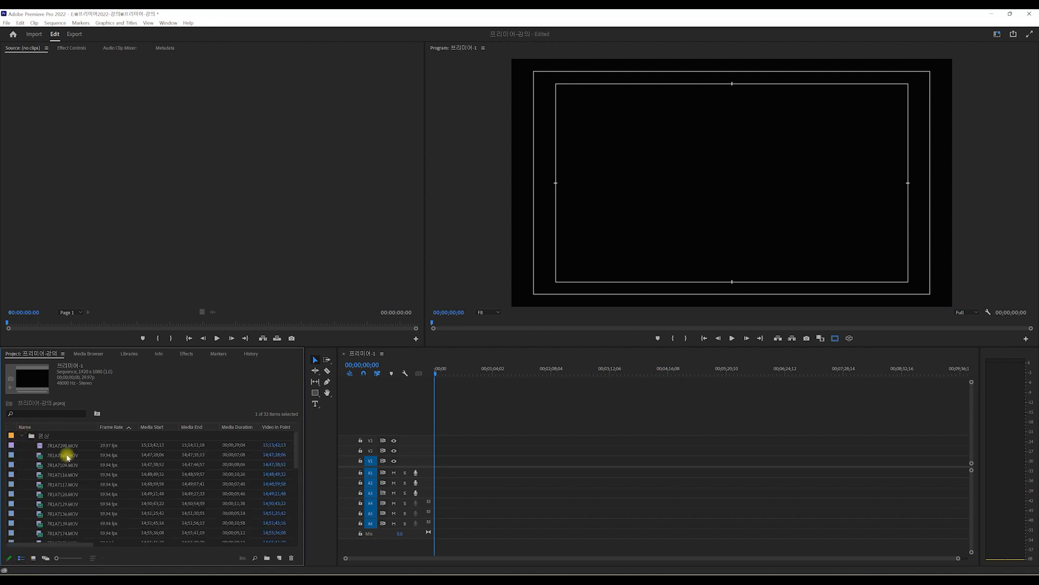
Step: Load clip 7R1A7107.MOV from the 영상 bin into the Source Monitor and return its playhead to the clip's start
{"action": "left_click", "coordinate": [47, 456]}
{"action": "double_click", "coordinate": [44, 457]}
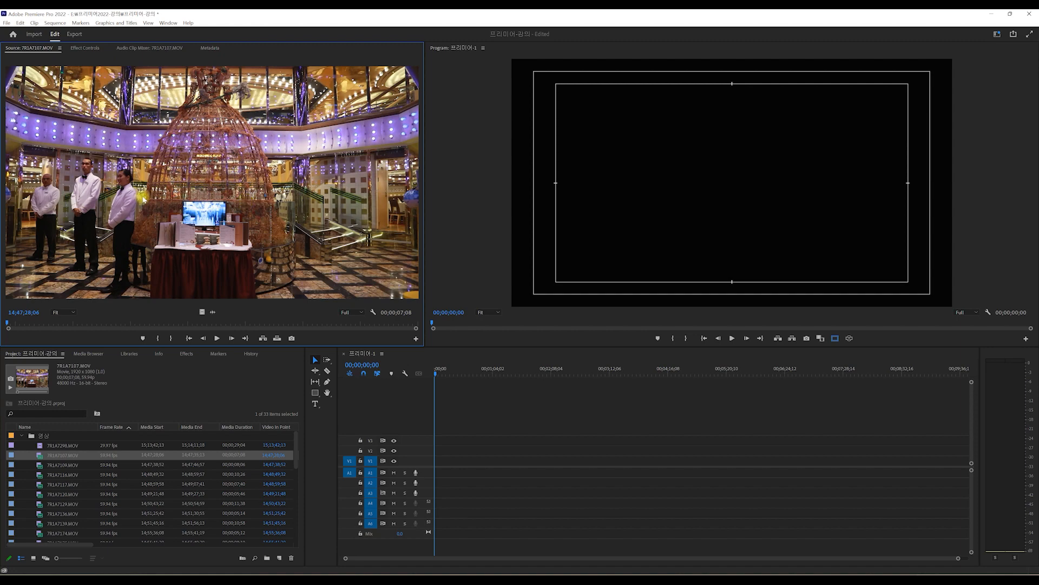
{"action": "left_click_drag", "start_coordinate": [22, 323], "coordinate": [2, 334]}
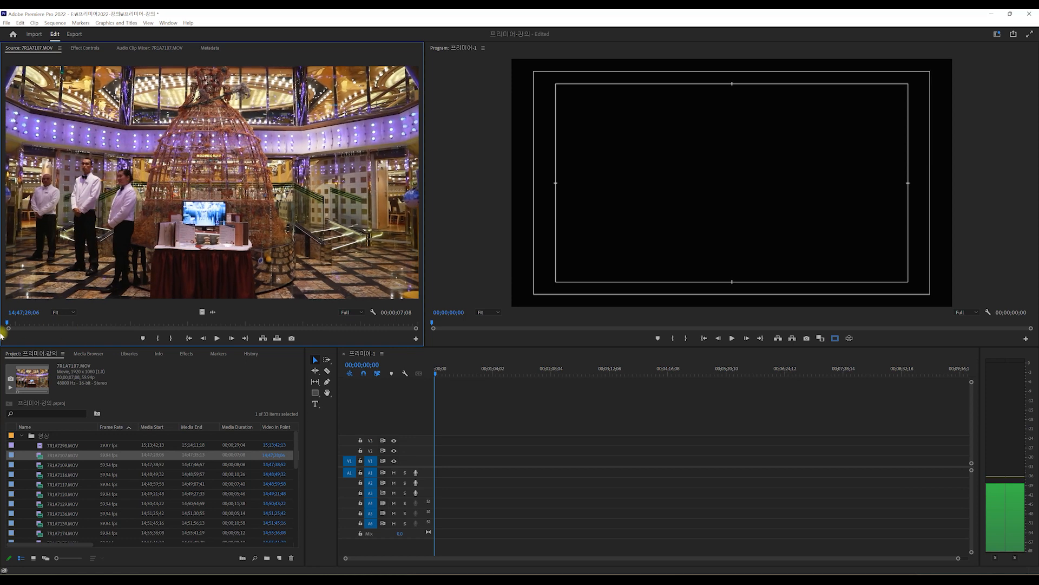
Step: Collapse the 영상 bin, open it in an enlarged window to preview clips 7R1A7129.MOV and 7R1A7120.MOV, and close it
{"action": "left_click", "coordinate": [20, 436]}
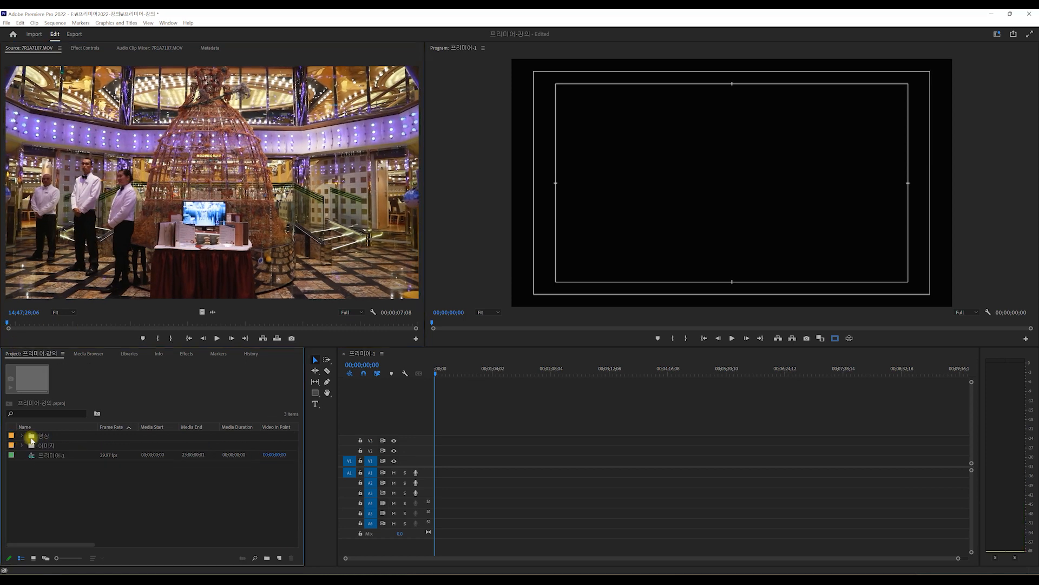
{"action": "double_click", "coordinate": [32, 437]}
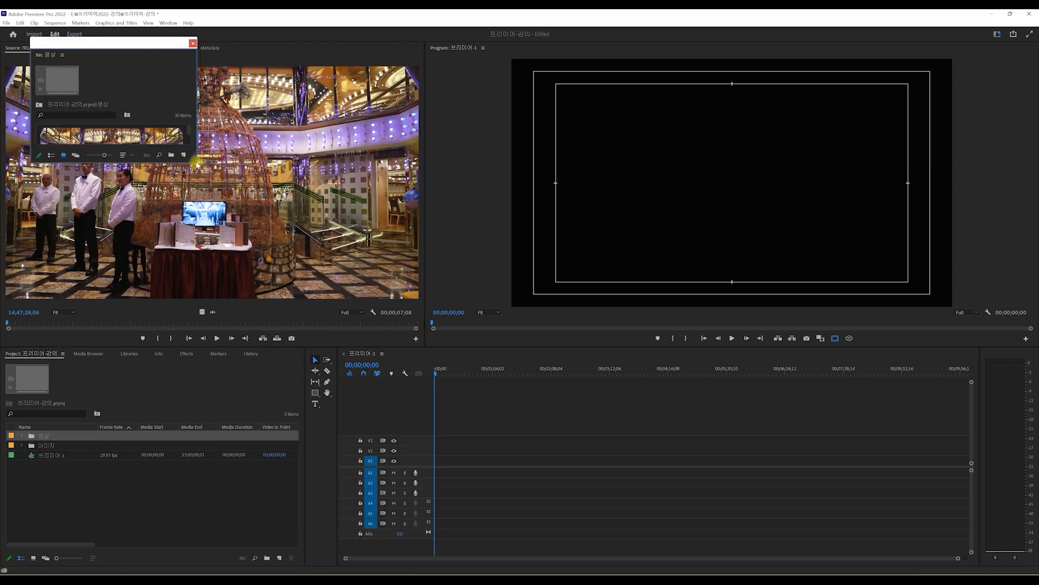
{"action": "left_click_drag", "start_coordinate": [197, 163], "coordinate": [441, 348]}
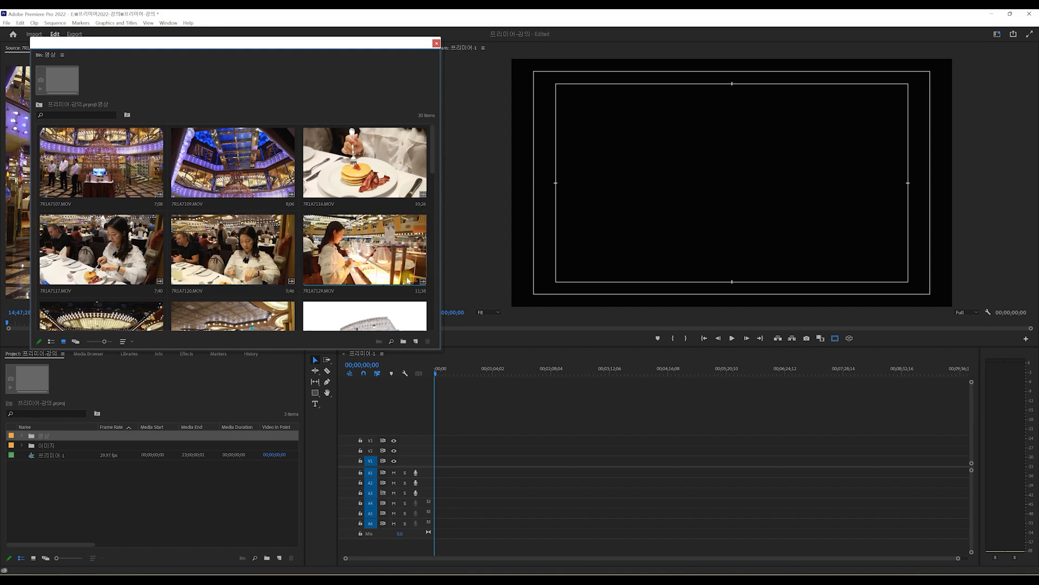
{"action": "left_click", "coordinate": [367, 286]}
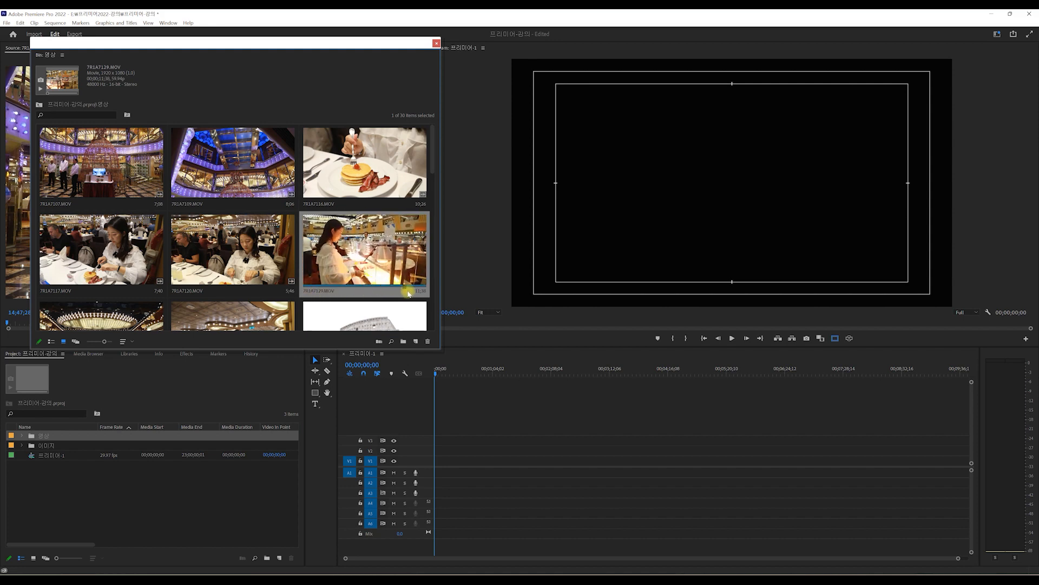
{"action": "left_click", "coordinate": [226, 265]}
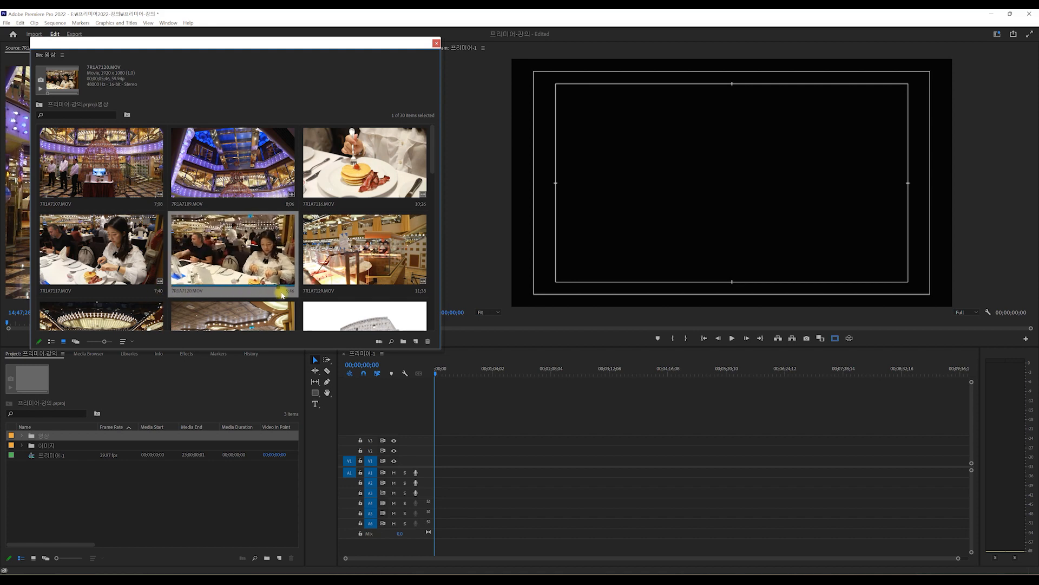
{"action": "left_click", "coordinate": [437, 42]}
Step: Scrub the source clip, reopen the 영상 bin with slightly smaller thumbnails to preview clip 7R1A7117.MOV, and close the bin
{"action": "left_click_drag", "start_coordinate": [25, 322], "coordinate": [219, 323]}
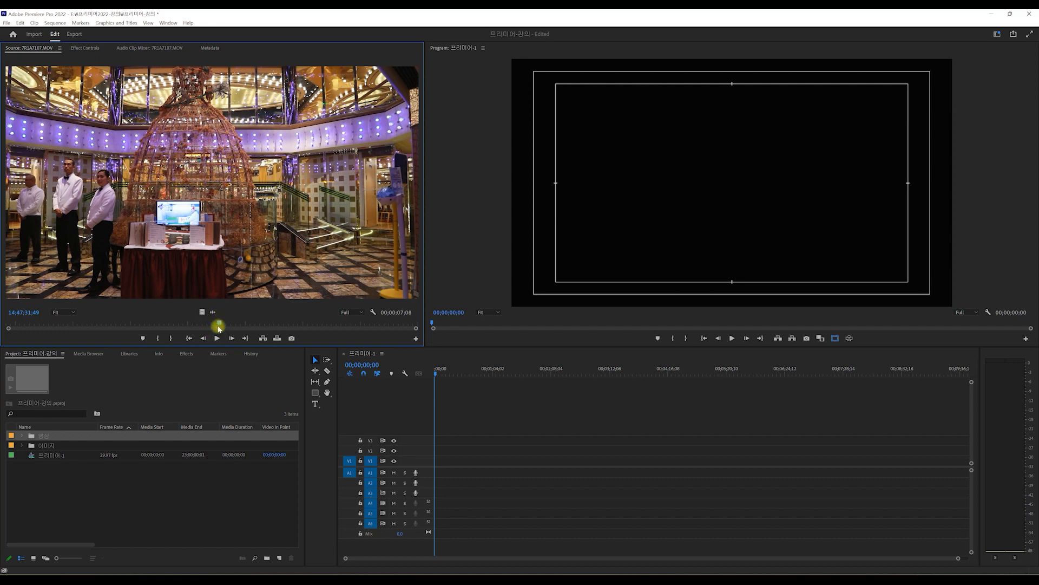
{"action": "left_click_drag", "start_coordinate": [221, 324], "coordinate": [118, 323]}
{"action": "left_click", "coordinate": [36, 436]}
{"action": "double_click", "coordinate": [36, 437]}
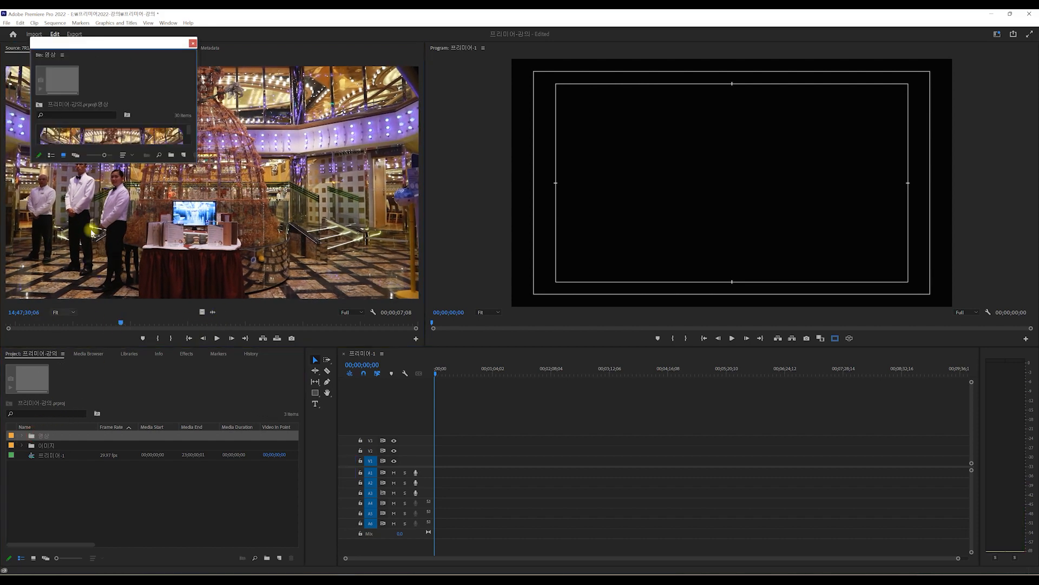
{"action": "left_click_drag", "start_coordinate": [198, 161], "coordinate": [406, 353]}
{"action": "mouse_move", "coordinate": [106, 347]}
{"action": "left_mouse_down"}
{"action": "mouse_move", "coordinate": [85, 345]}
{"action": "mouse_move", "coordinate": [98, 346]}
{"action": "left_mouse_up"}
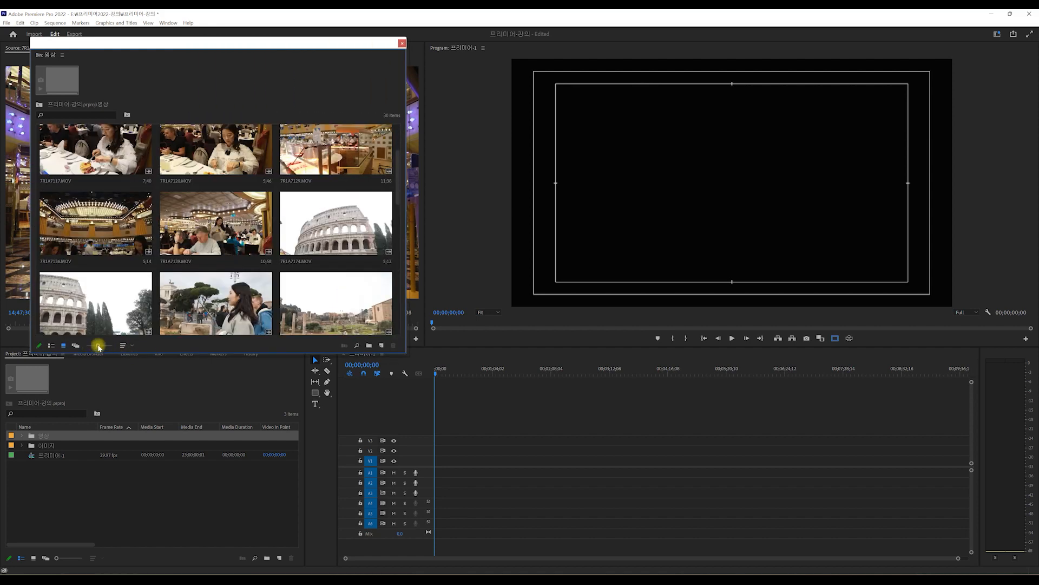
{"action": "left_click", "coordinate": [79, 184]}
{"action": "left_click_drag", "start_coordinate": [78, 181], "coordinate": [117, 185]}
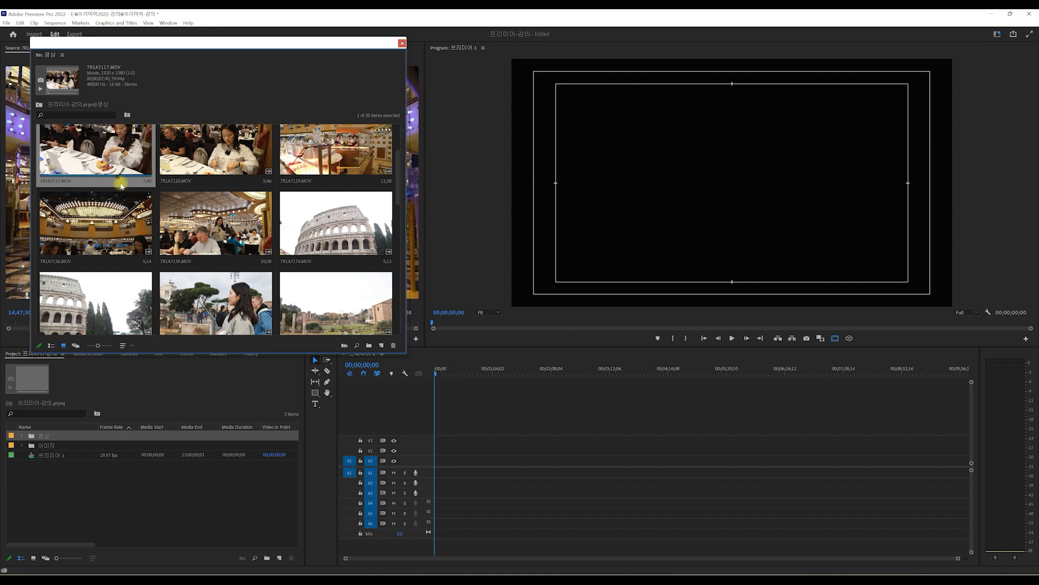
{"action": "left_click", "coordinate": [402, 44]}
Step: Play the clip in the Source Monitor and return its playhead to the start
{"action": "left_click", "coordinate": [32, 325]}
{"action": "key", "text": "space"}
{"action": "left_click_drag", "start_coordinate": [33, 328], "coordinate": [2, 337]}
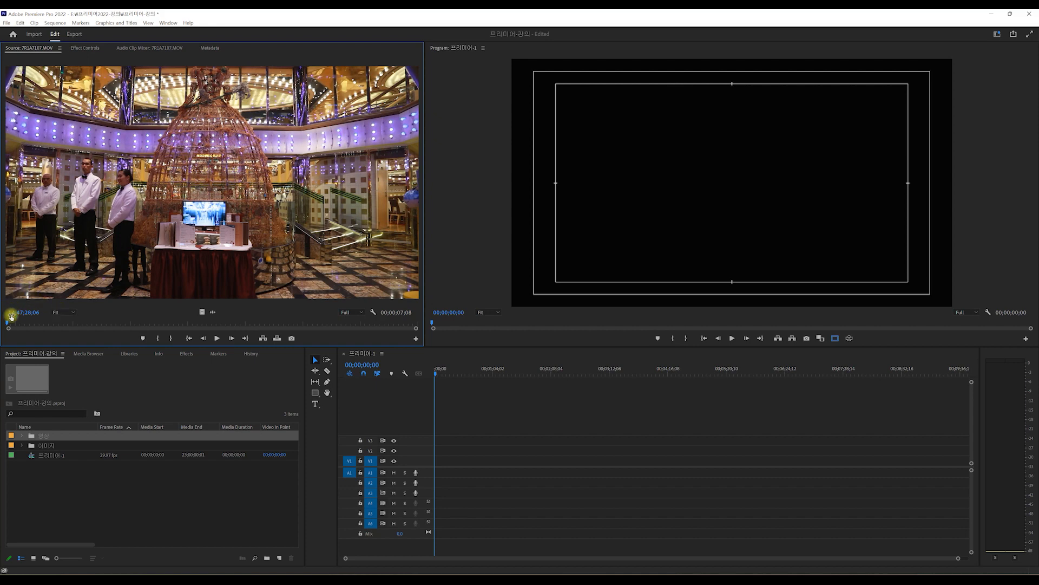
Step: View the source clip at 10%, 25% and 100% zoom, and restore the Source Monitor's zoom level to Fit
{"action": "left_click", "coordinate": [64, 313]}
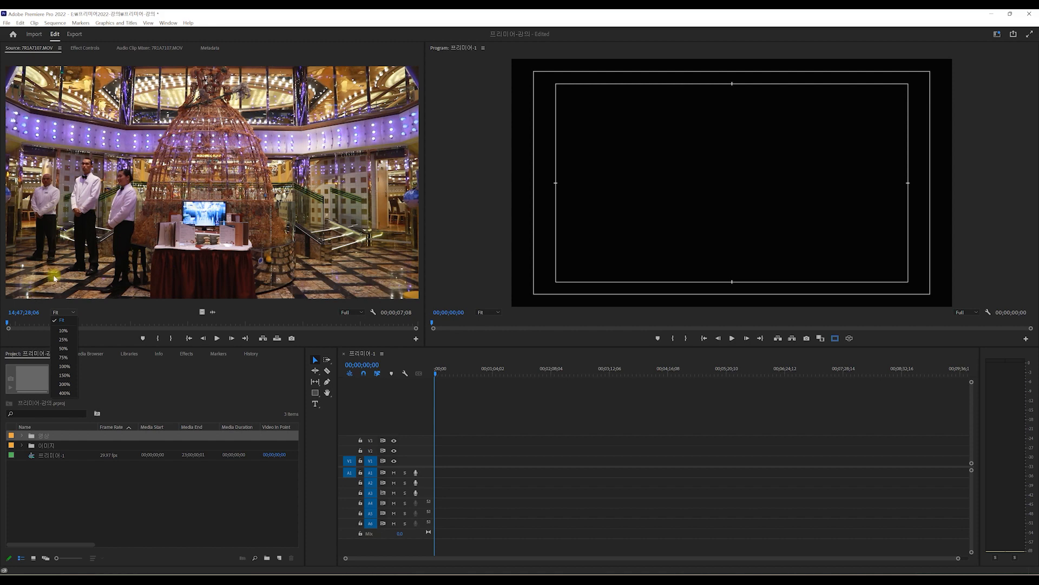
{"action": "left_click", "coordinate": [75, 330]}
{"action": "left_click", "coordinate": [64, 312]}
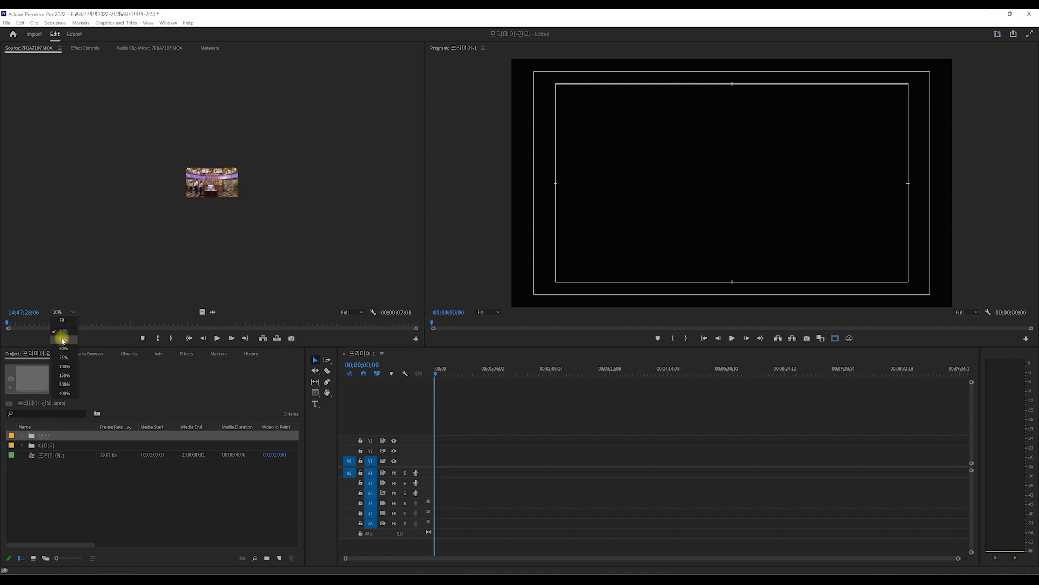
{"action": "left_click", "coordinate": [62, 340]}
{"action": "left_click", "coordinate": [65, 312]}
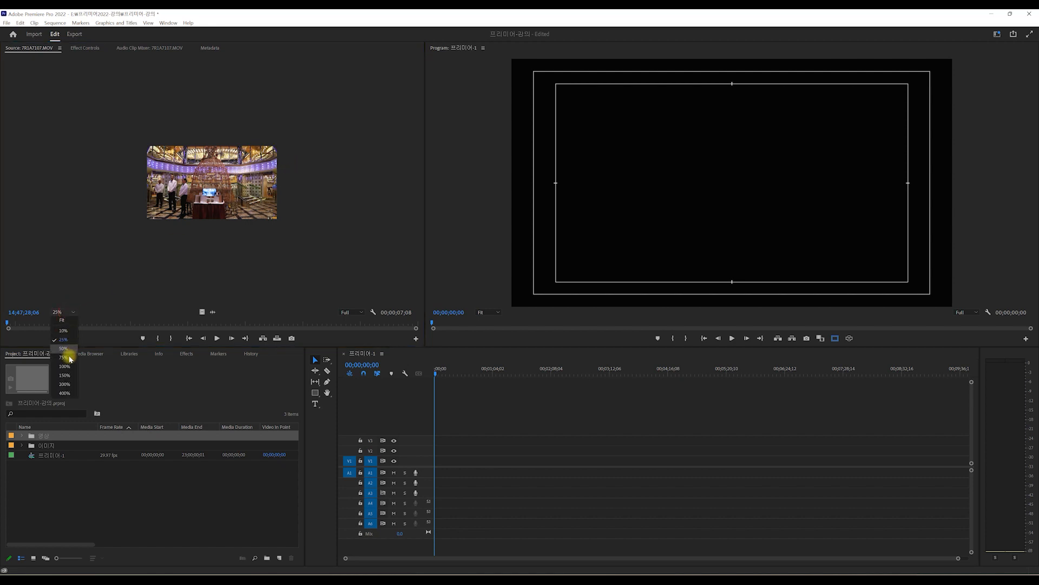
{"action": "left_click", "coordinate": [67, 366]}
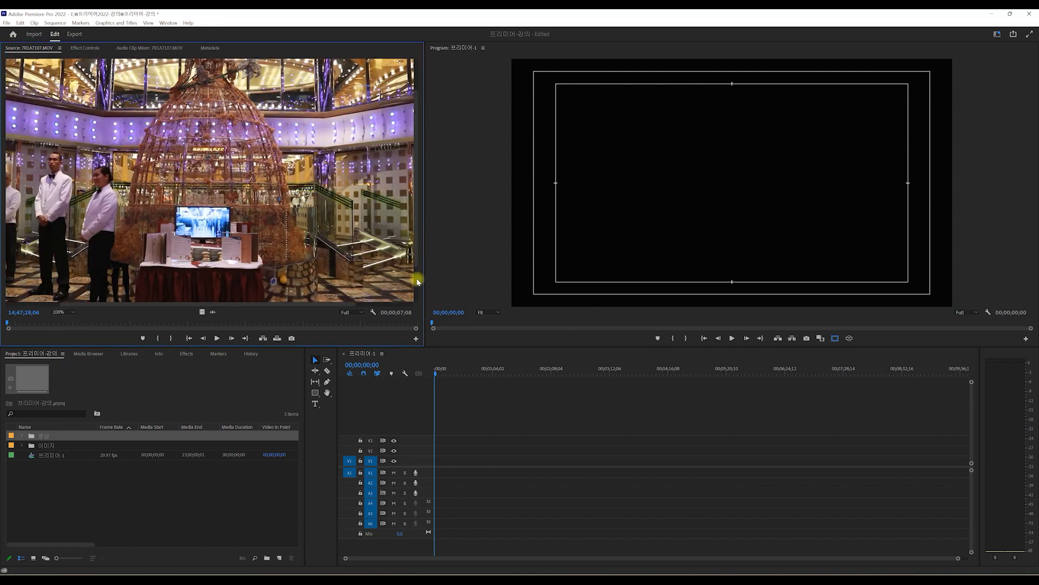
{"action": "left_click", "coordinate": [66, 312]}
{"action": "left_click", "coordinate": [74, 321]}
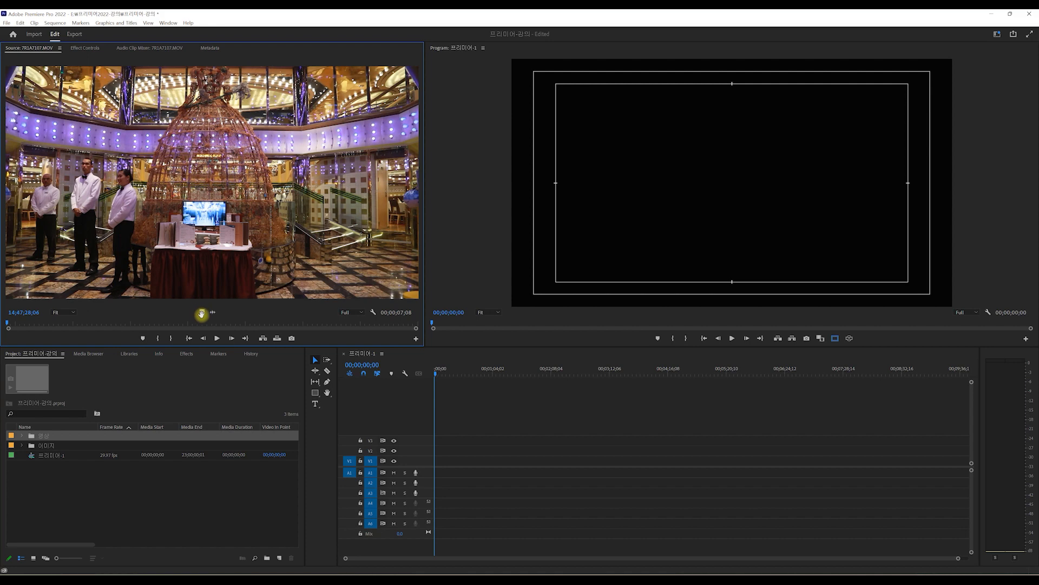
Step: Place only the source clip's video at the start of track V1, keeping the existing sequence settings, and scrub through it
{"action": "left_click_drag", "start_coordinate": [201, 314], "coordinate": [441, 470]}
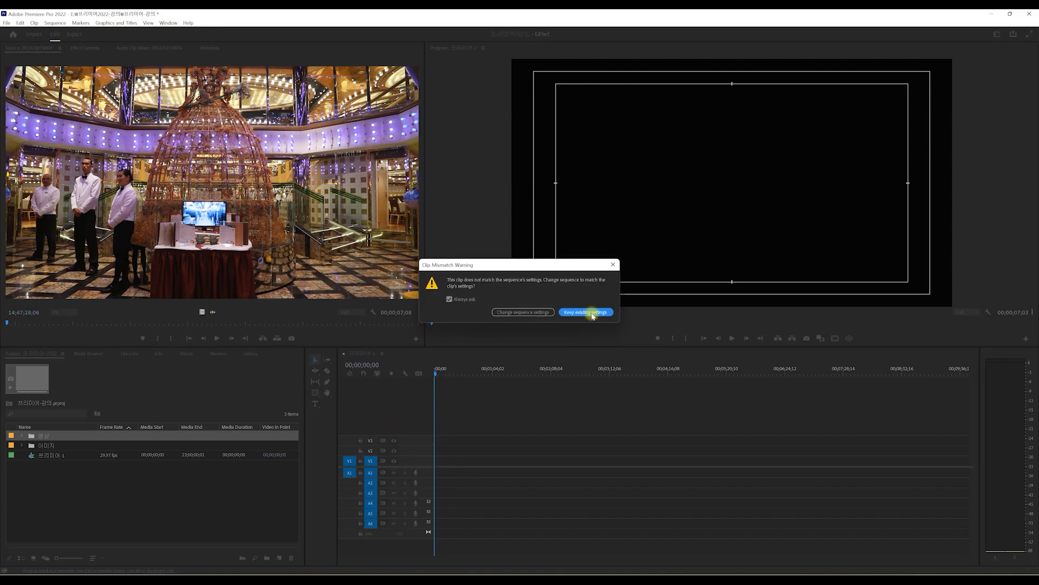
{"action": "left_click", "coordinate": [593, 312]}
{"action": "left_click", "coordinate": [437, 371]}
{"action": "left_click_drag", "start_coordinate": [437, 371], "coordinate": [439, 371]}
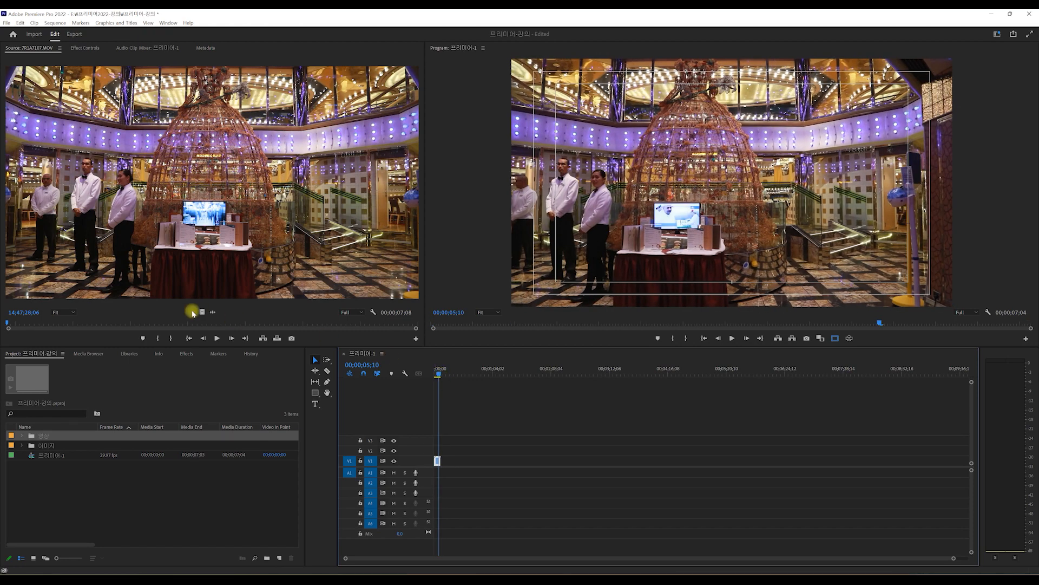
Step: Place only the source clip's audio on track A1 at about 00;00;28;27, apart from the video clip on V1
{"action": "left_click_drag", "start_coordinate": [213, 312], "coordinate": [462, 470]}
{"action": "left_click", "coordinate": [464, 371]}
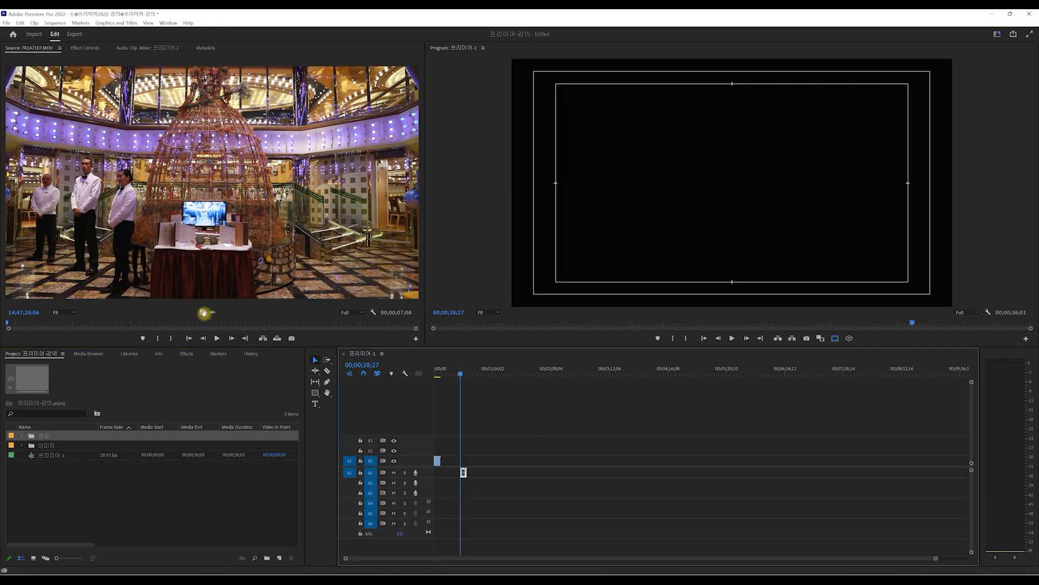
{"action": "left_click_drag", "start_coordinate": [202, 312], "coordinate": [207, 249]}
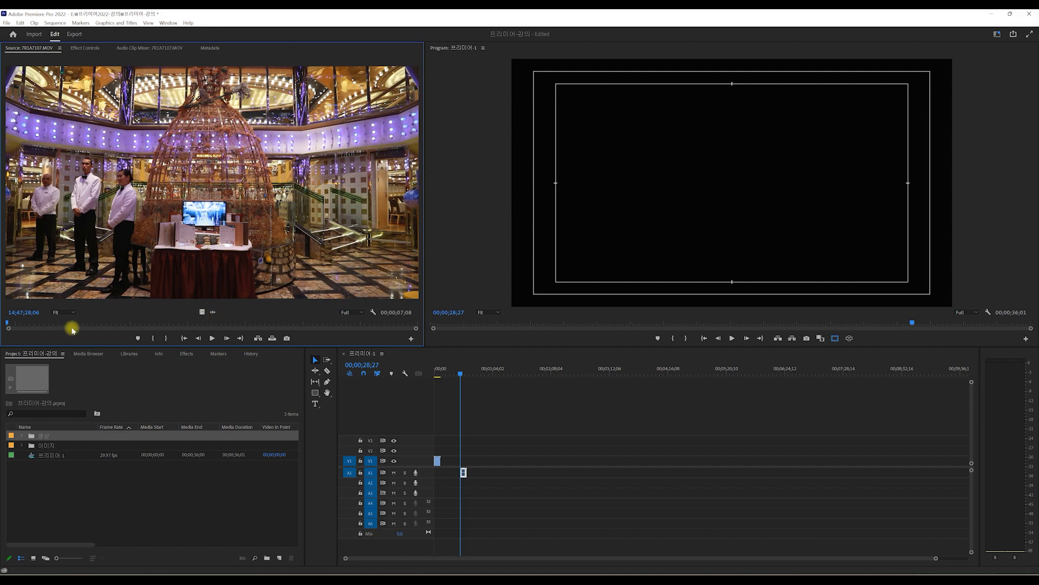
Step: Show and scrub the source clip's audio waveform in the Source Monitor, and switch back to its video image
{"action": "left_click", "coordinate": [214, 312]}
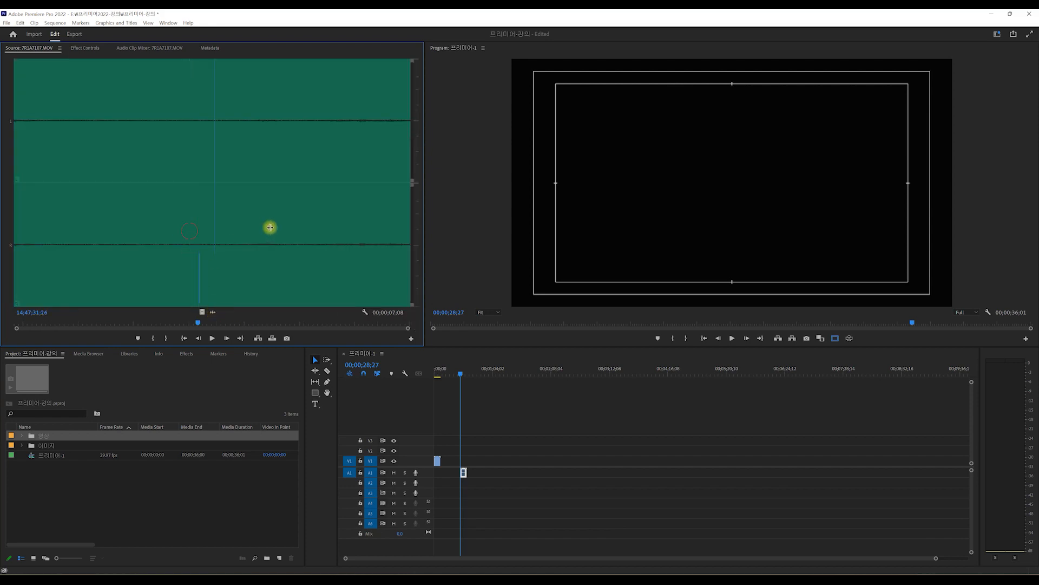
{"action": "left_click", "coordinate": [202, 312]}
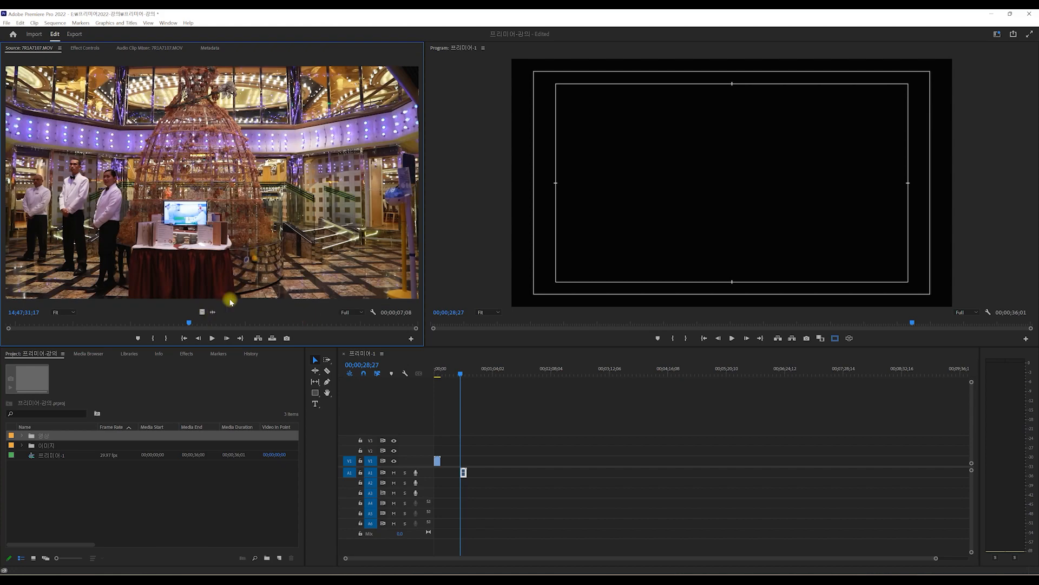
{"action": "left_click", "coordinate": [202, 312]}
{"action": "left_click", "coordinate": [202, 313]}
{"action": "left_click", "coordinate": [202, 312]}
{"action": "left_click", "coordinate": [202, 313]}
Step: Switch the Source Monitor's playback resolution to 1/2 and restore it to Full
{"action": "left_click", "coordinate": [349, 312]}
{"action": "left_click", "coordinate": [356, 314]}
{"action": "left_click", "coordinate": [351, 329]}
{"action": "left_click", "coordinate": [358, 313]}
{"action": "left_click", "coordinate": [351, 320]}
Step: Display the source clip as Audio Waveform and as Alpha, and return the Source Monitor to Composite Video
{"action": "left_click", "coordinate": [373, 313]}
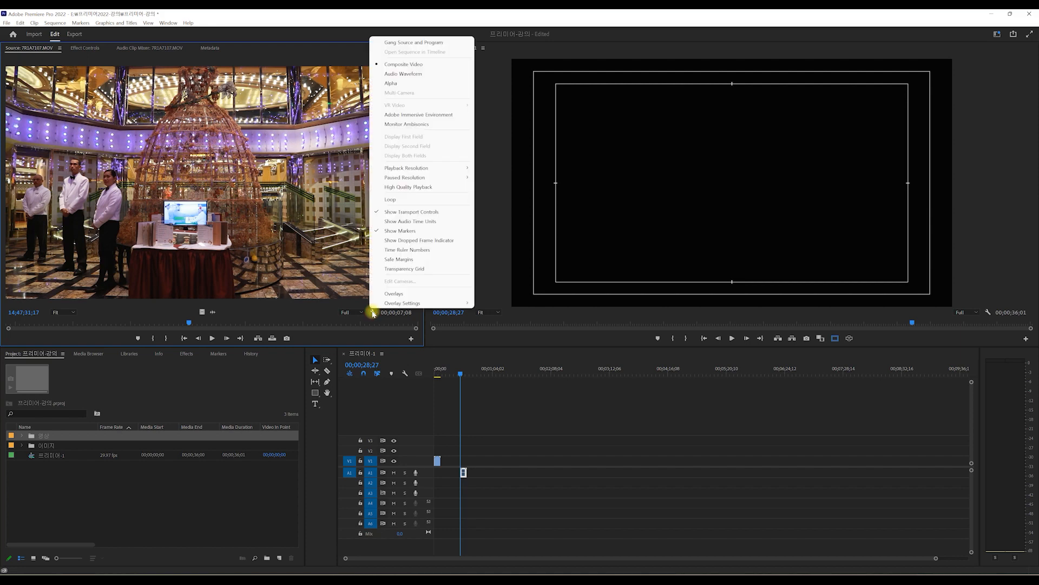
{"action": "left_click", "coordinate": [420, 79]}
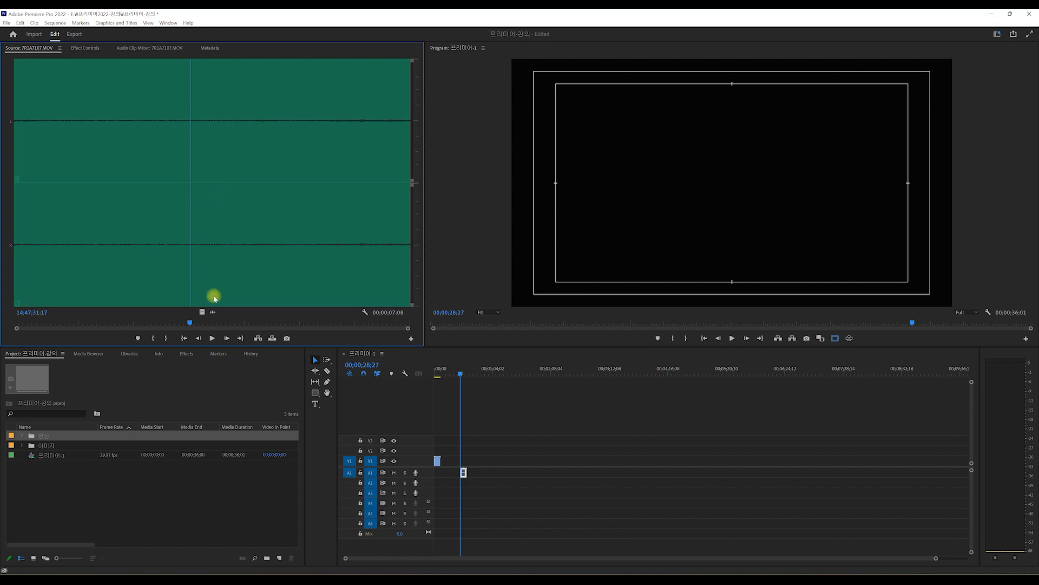
{"action": "left_click", "coordinate": [364, 312]}
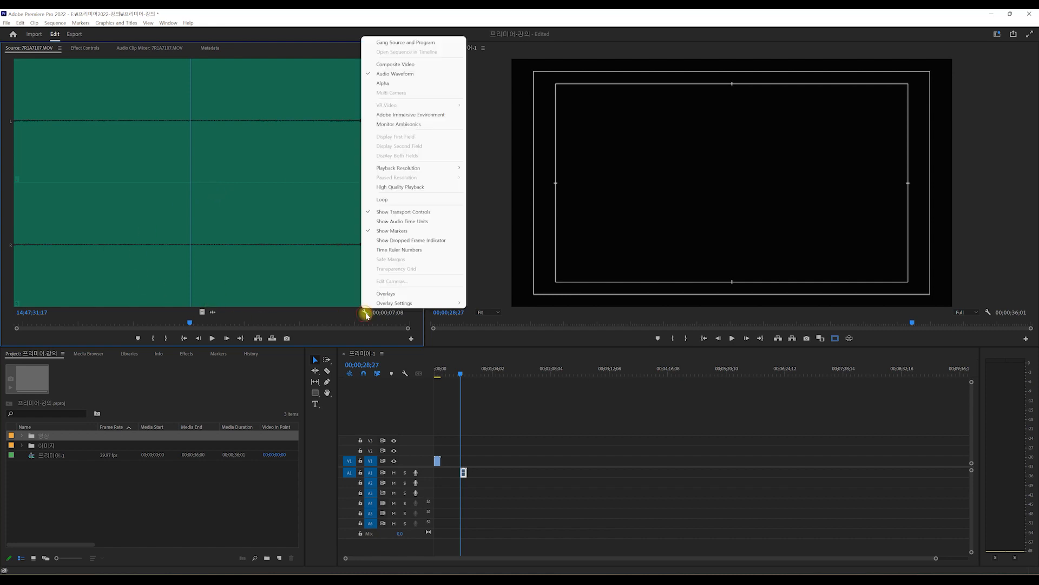
{"action": "left_click", "coordinate": [428, 83]}
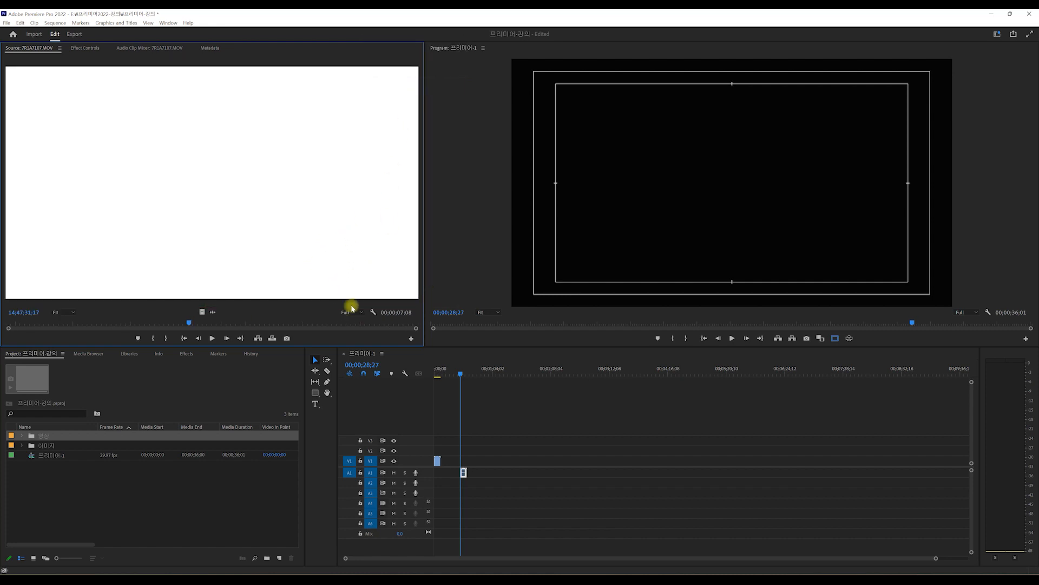
{"action": "left_click", "coordinate": [373, 312]}
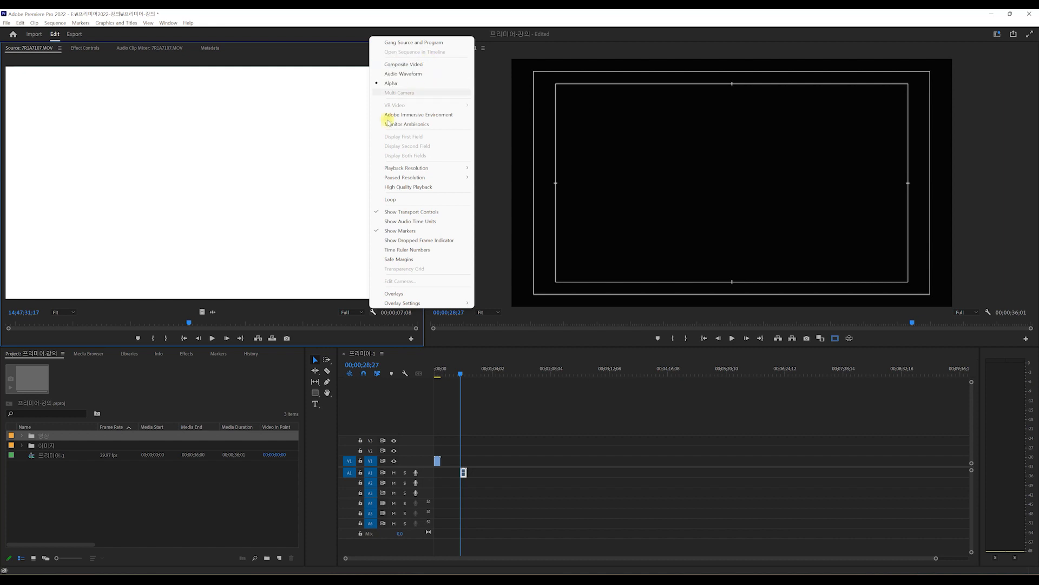
{"action": "left_click", "coordinate": [410, 64]}
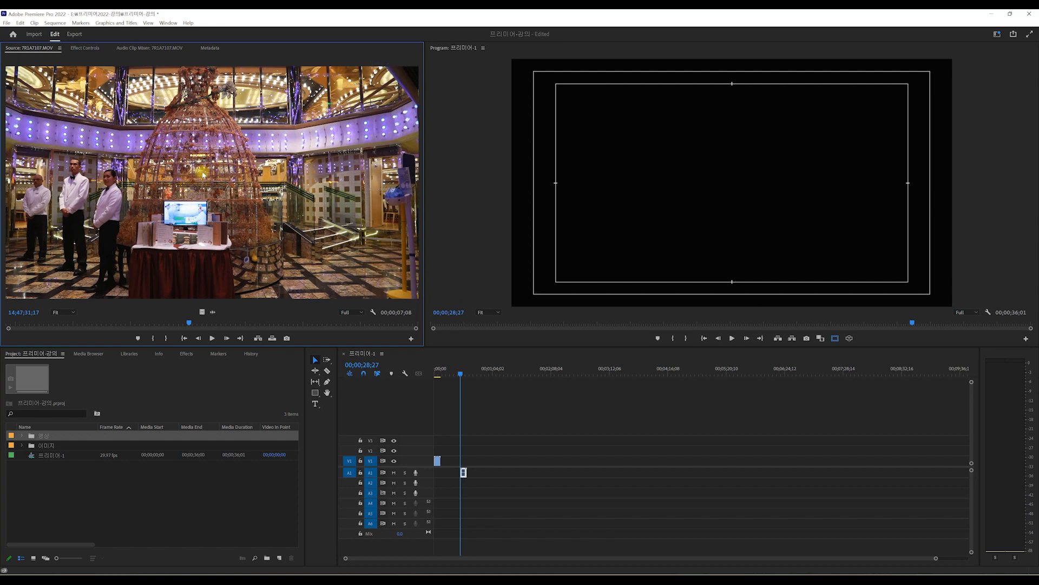
Step: Check the Source Monitor's playback resolution choices, show the clip's Alpha view once more, and restore Composite Video
{"action": "left_click", "coordinate": [353, 313]}
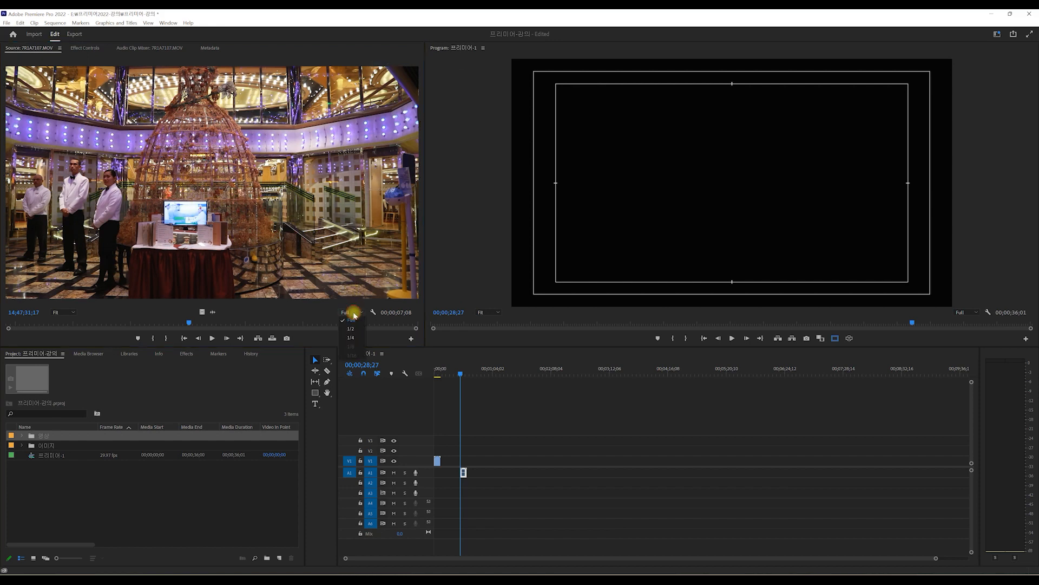
{"action": "left_click", "coordinate": [373, 312]}
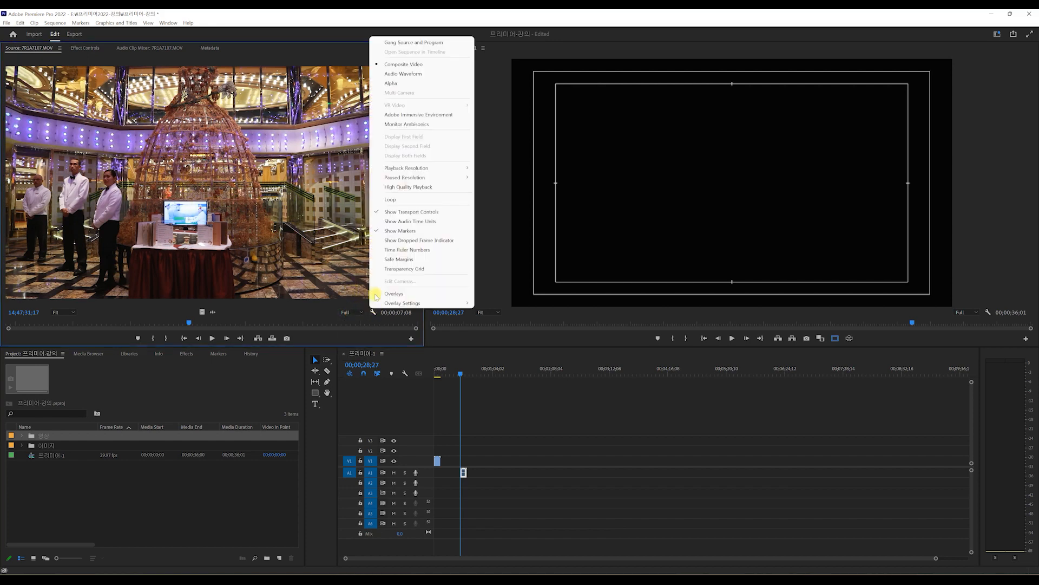
{"action": "left_click", "coordinate": [423, 84]}
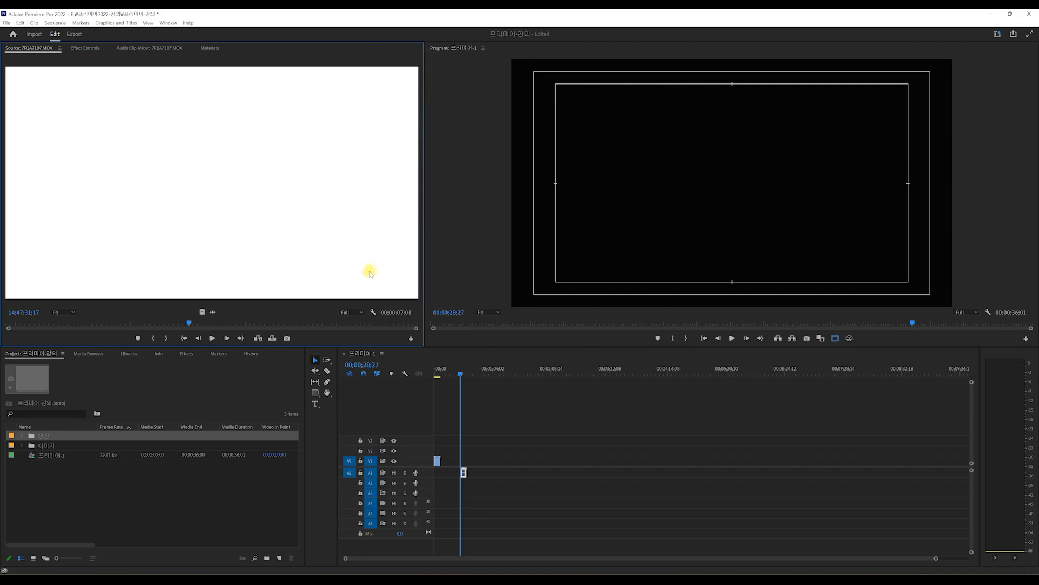
{"action": "left_click", "coordinate": [373, 311]}
{"action": "left_click", "coordinate": [433, 64]}
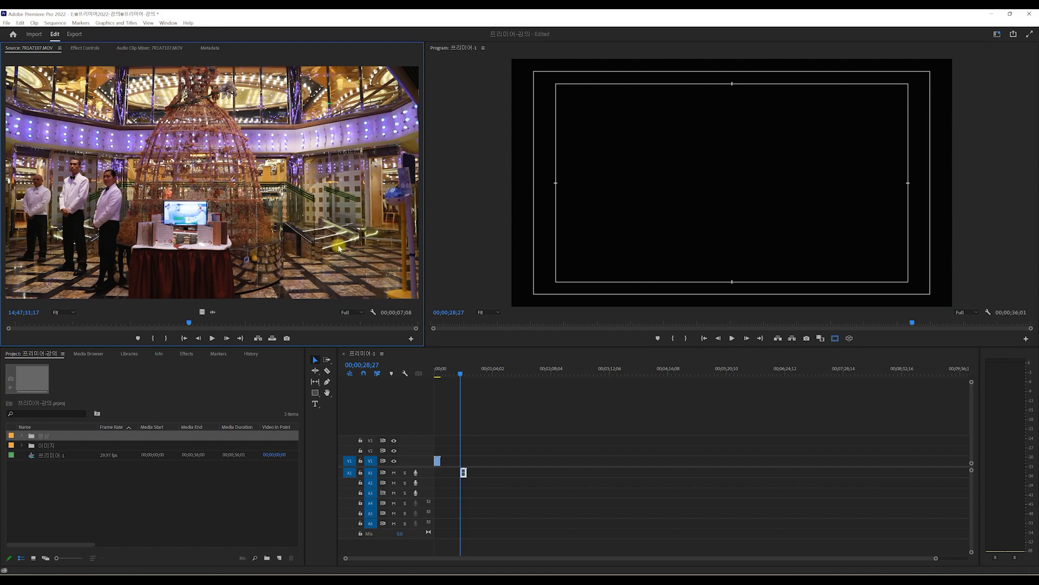
Step: Switch the Source Monitor's time display to audio time units and back, ending with frame-based timecode
{"action": "left_click", "coordinate": [373, 312]}
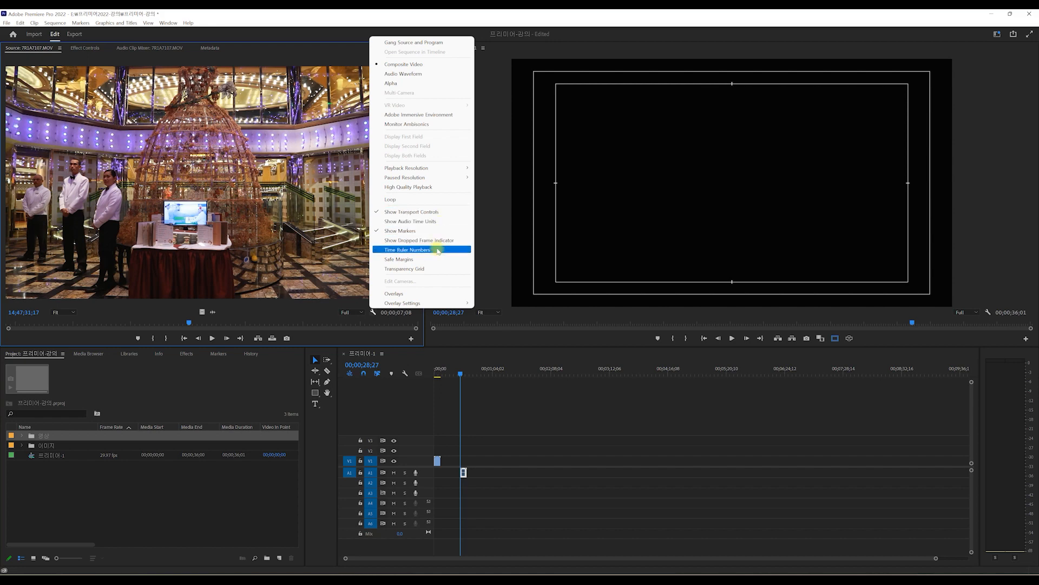
{"action": "left_click", "coordinate": [443, 212]}
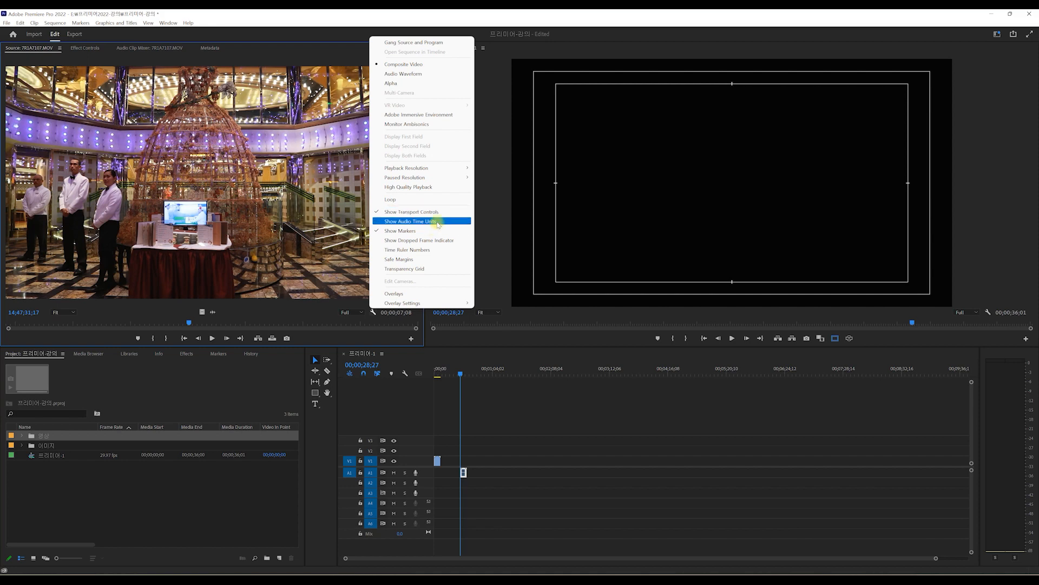
{"action": "left_click", "coordinate": [436, 222]}
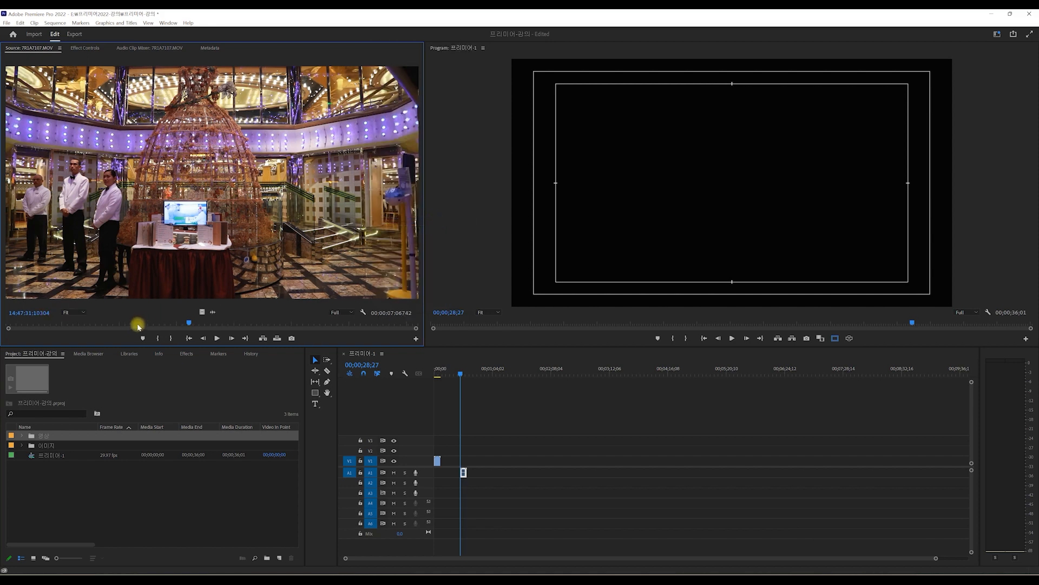
{"action": "left_click", "coordinate": [365, 312]}
{"action": "left_click", "coordinate": [402, 221]}
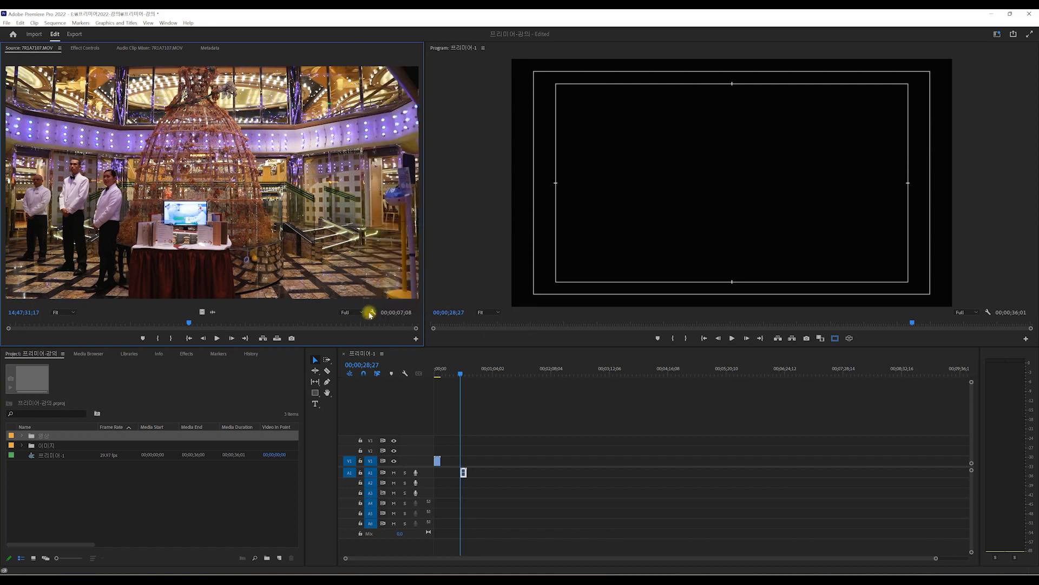
{"action": "left_click", "coordinate": [369, 313]}
{"action": "left_click", "coordinate": [402, 221]}
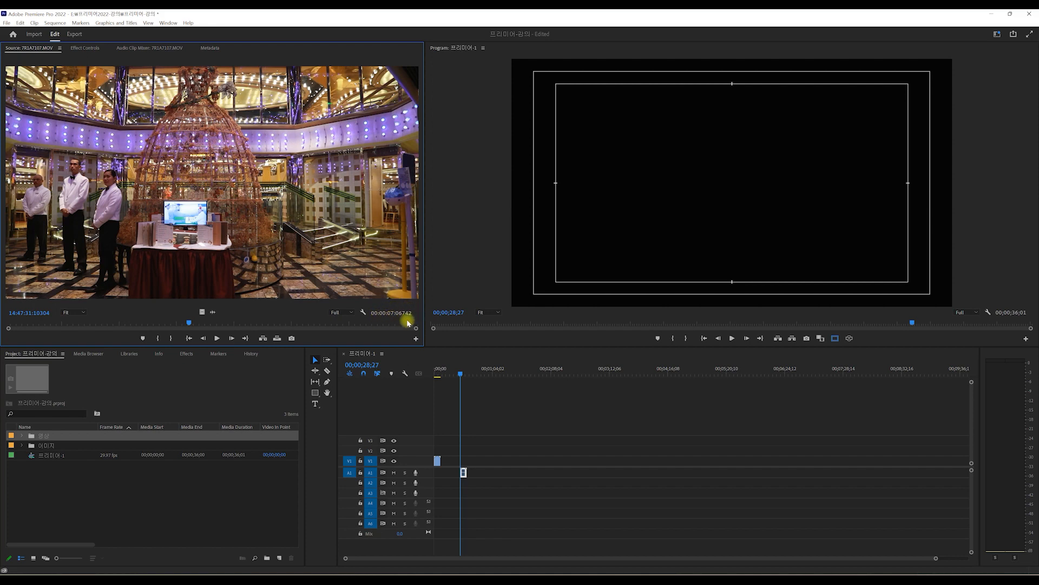
{"action": "left_click", "coordinate": [363, 312]}
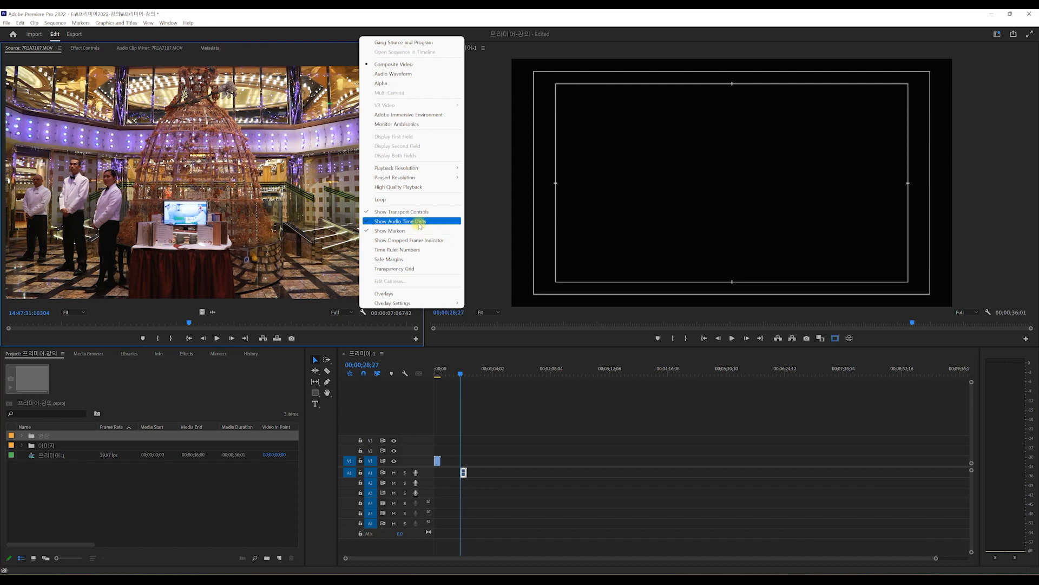
{"action": "left_click", "coordinate": [420, 221]}
Step: Add two markers to the source clip, one at 14;47;32;11 and one earlier in the clip
{"action": "left_click", "coordinate": [373, 313]}
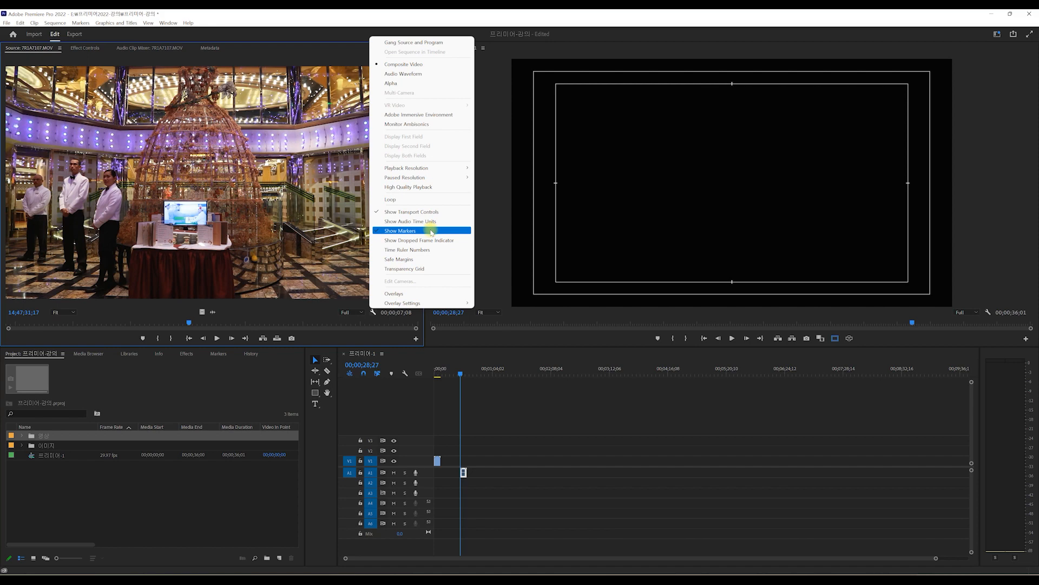
{"action": "left_click", "coordinate": [252, 325]}
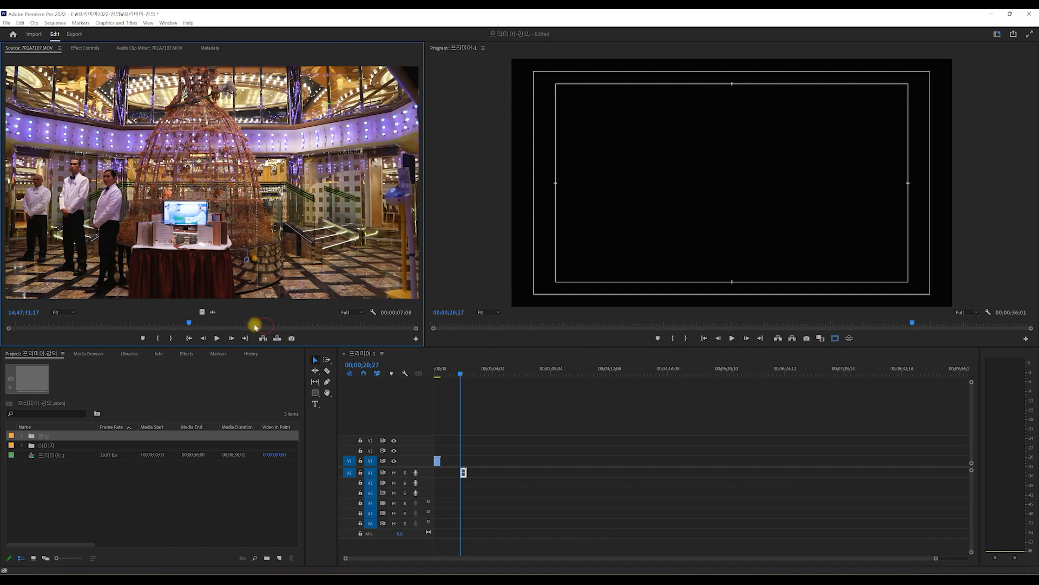
{"action": "left_click", "coordinate": [224, 323]}
{"action": "left_click", "coordinate": [143, 338]}
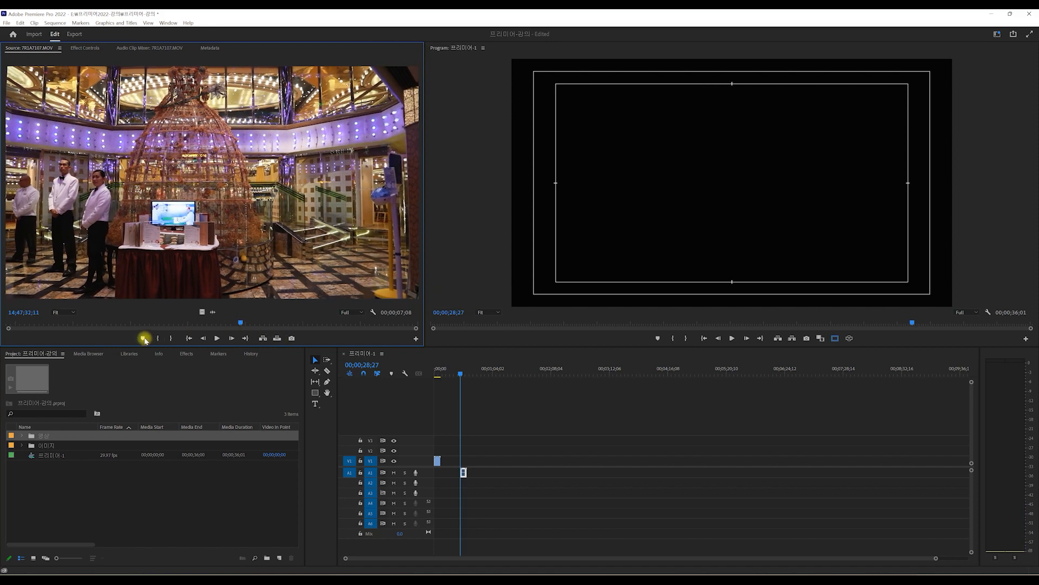
{"action": "left_click", "coordinate": [151, 322]}
{"action": "left_click", "coordinate": [143, 338]}
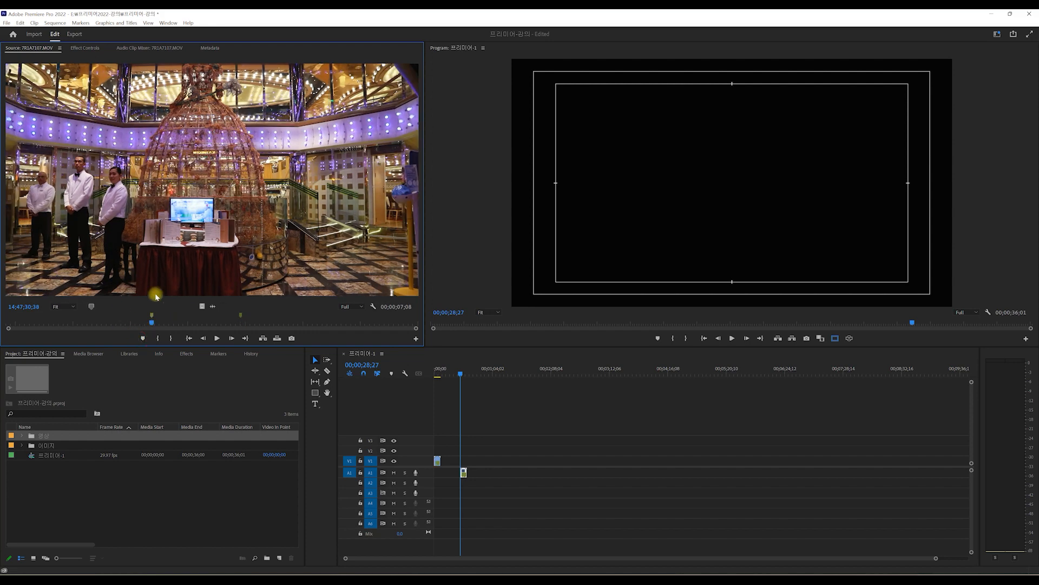
Step: Play the source clip past its markers and check the Show Markers option among the Source Monitor's display settings
{"action": "key", "text": "space"}
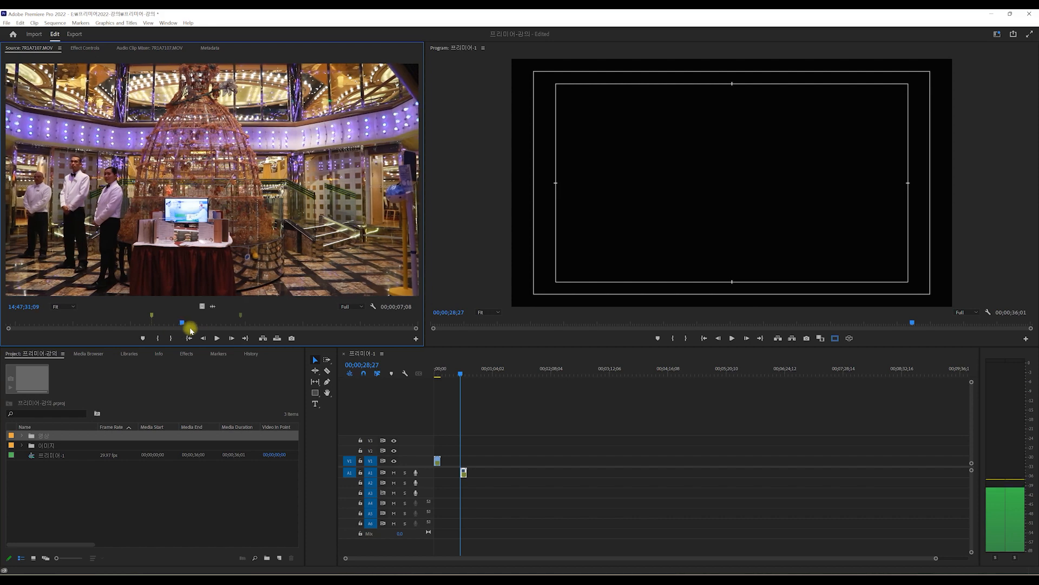
{"action": "key", "text": "space"}
{"action": "left_click", "coordinate": [373, 307]}
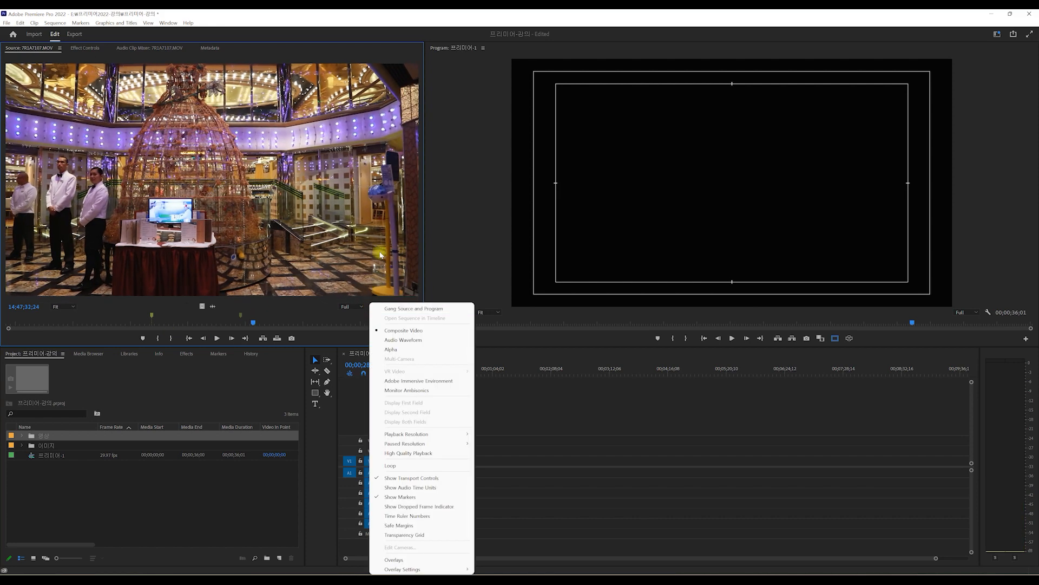
{"action": "left_click", "coordinate": [373, 308]}
{"action": "left_click", "coordinate": [373, 307]}
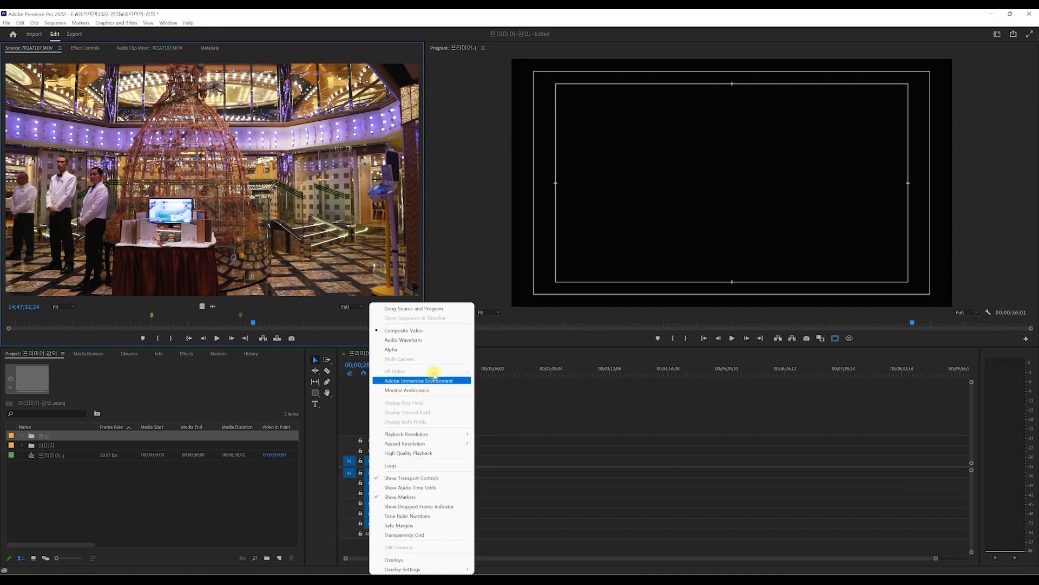
{"action": "left_click", "coordinate": [270, 314]}
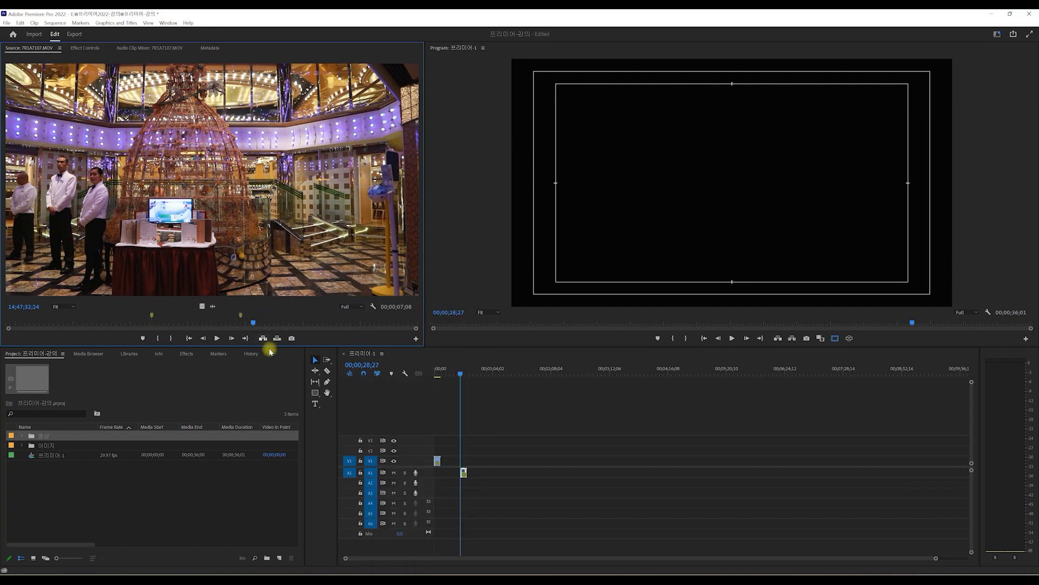
Step: Go to the source clip's marker at 14;47;32;11 and clear all of the clip's markers
{"action": "left_click", "coordinate": [241, 325]}
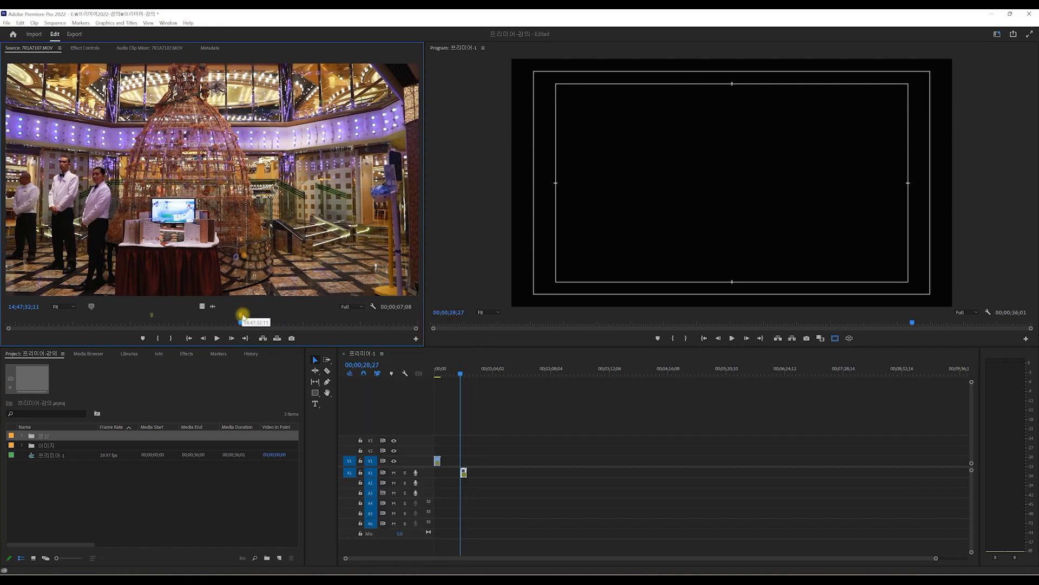
{"action": "right_click", "coordinate": [243, 309]}
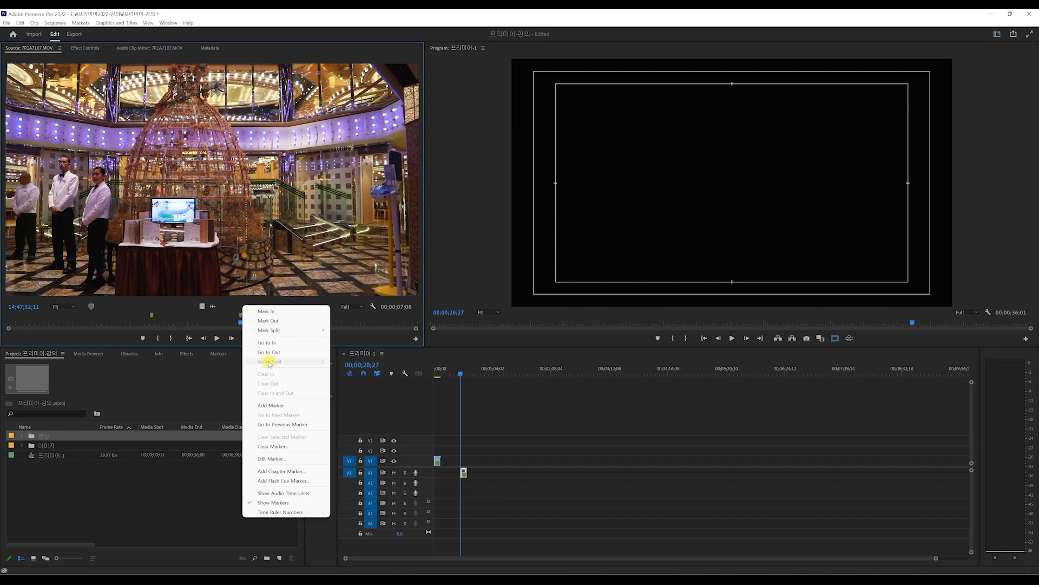
{"action": "left_click", "coordinate": [282, 446]}
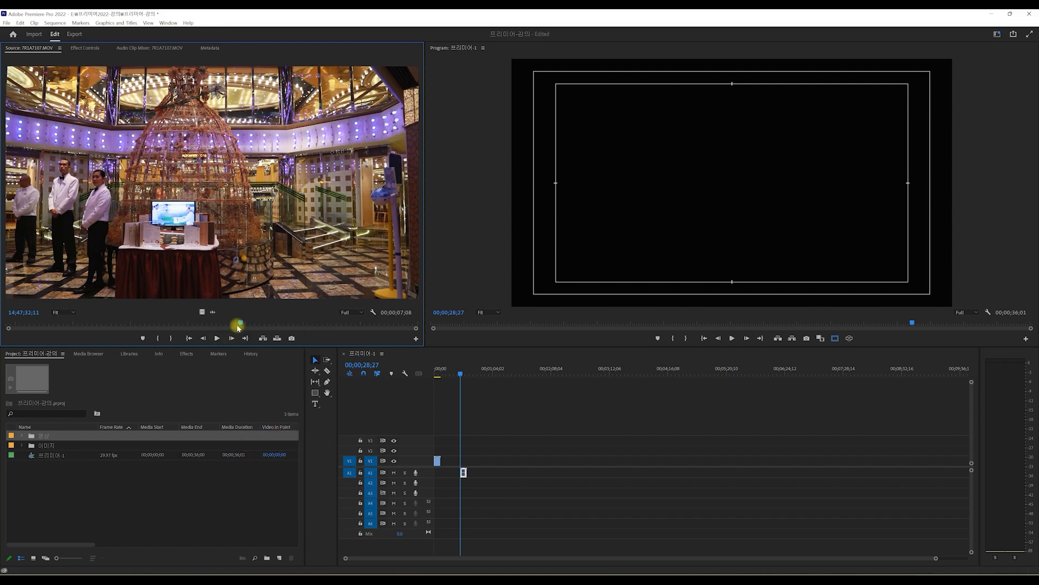
Step: Show and hide the safe margins in the Source Monitor, and switch its transparency grid on and off again
{"action": "left_click", "coordinate": [373, 312]}
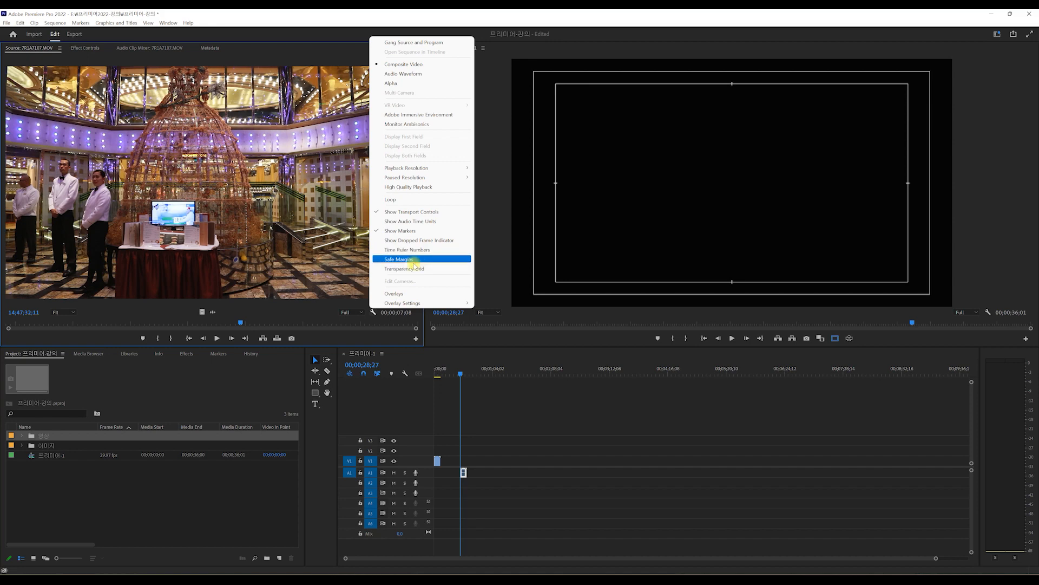
{"action": "left_click", "coordinate": [400, 259]}
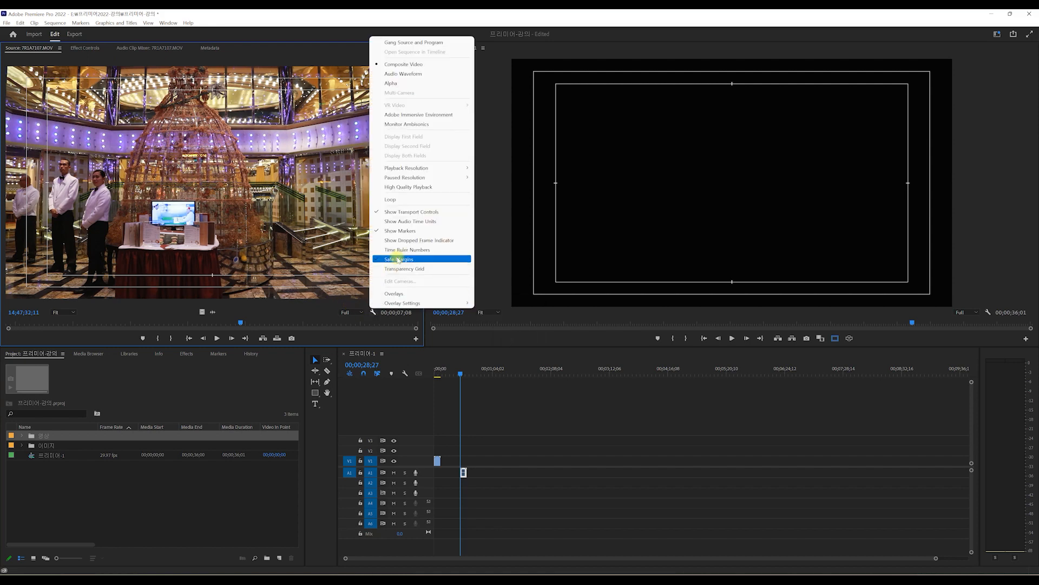
{"action": "left_click", "coordinate": [399, 260]}
{"action": "left_click", "coordinate": [373, 312]}
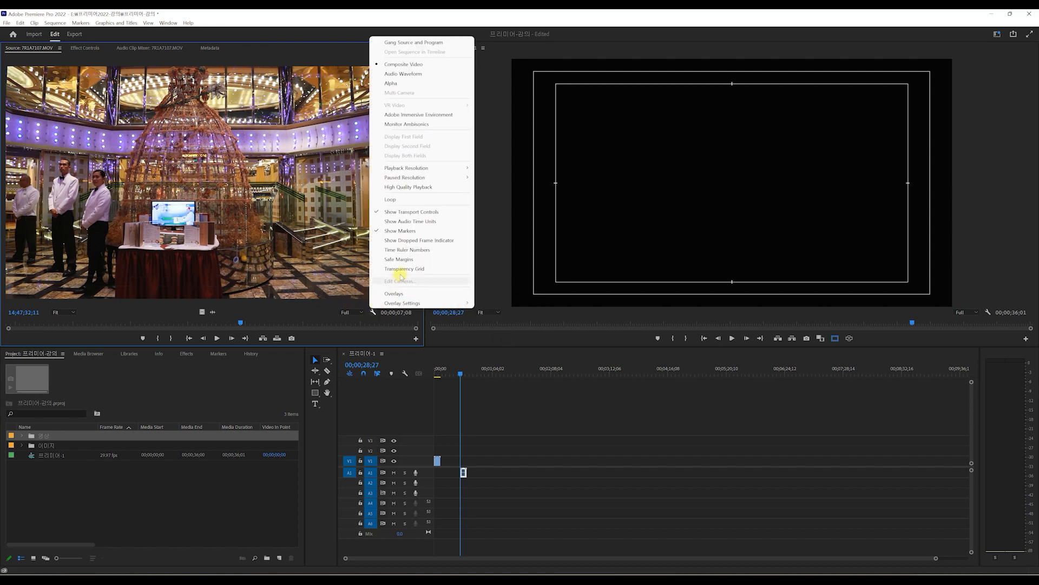
{"action": "left_click", "coordinate": [405, 269]}
{"action": "left_click", "coordinate": [373, 312]}
{"action": "left_click", "coordinate": [395, 269]}
Step: Toggle the time ruler numbers in the Source Monitor until they are shown, and scrub the source clip along the numbered ruler
{"action": "left_click", "coordinate": [373, 312]}
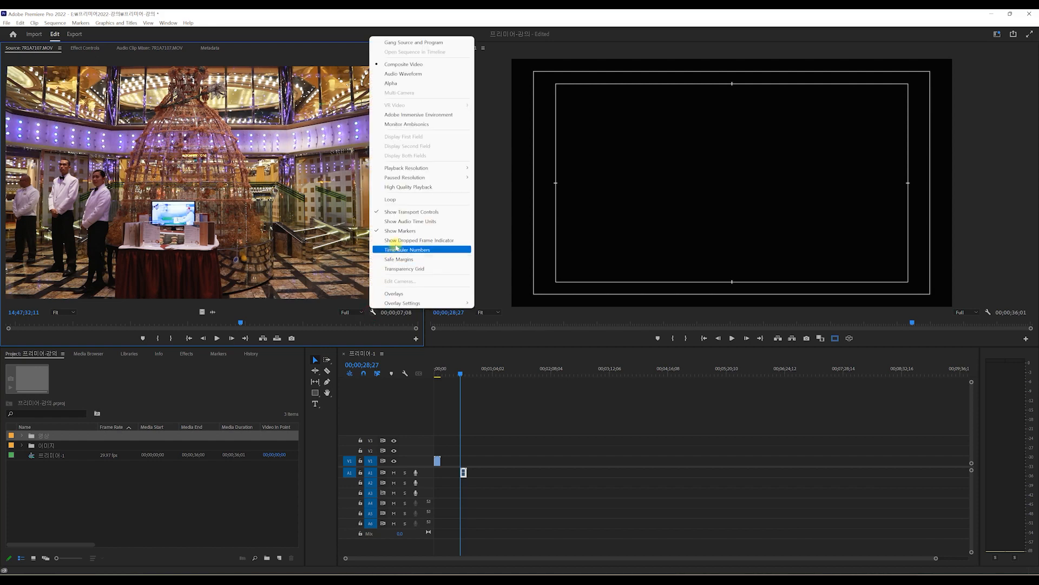
{"action": "left_click", "coordinate": [397, 251]}
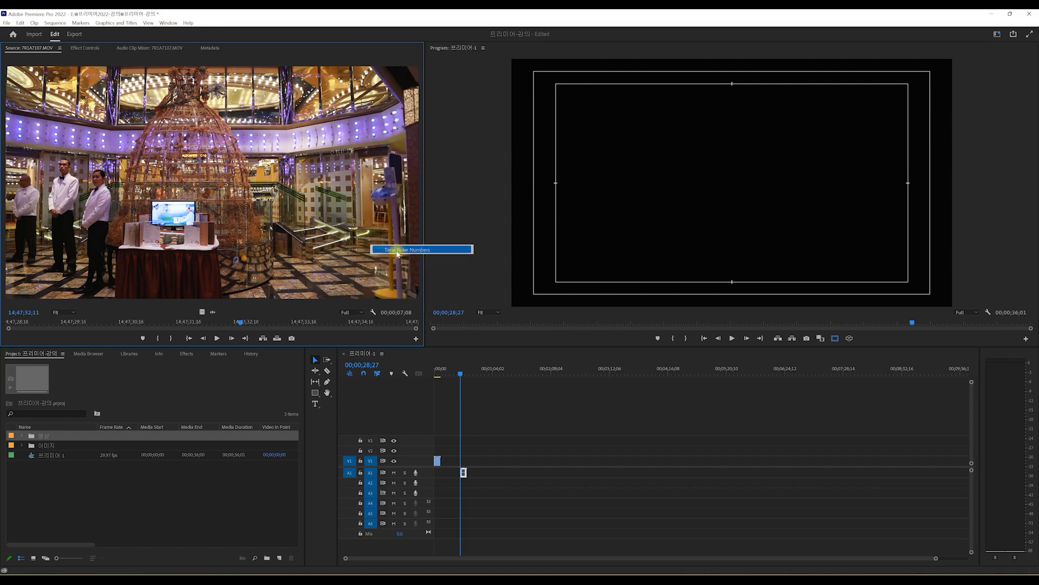
{"action": "left_click", "coordinate": [373, 312]}
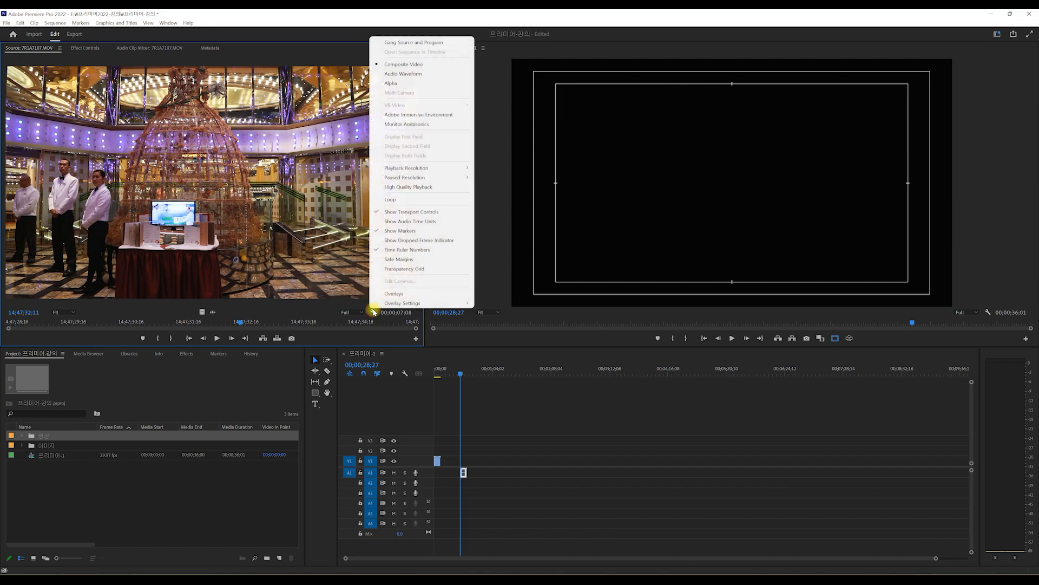
{"action": "left_click", "coordinate": [399, 251]}
{"action": "left_click", "coordinate": [373, 312]}
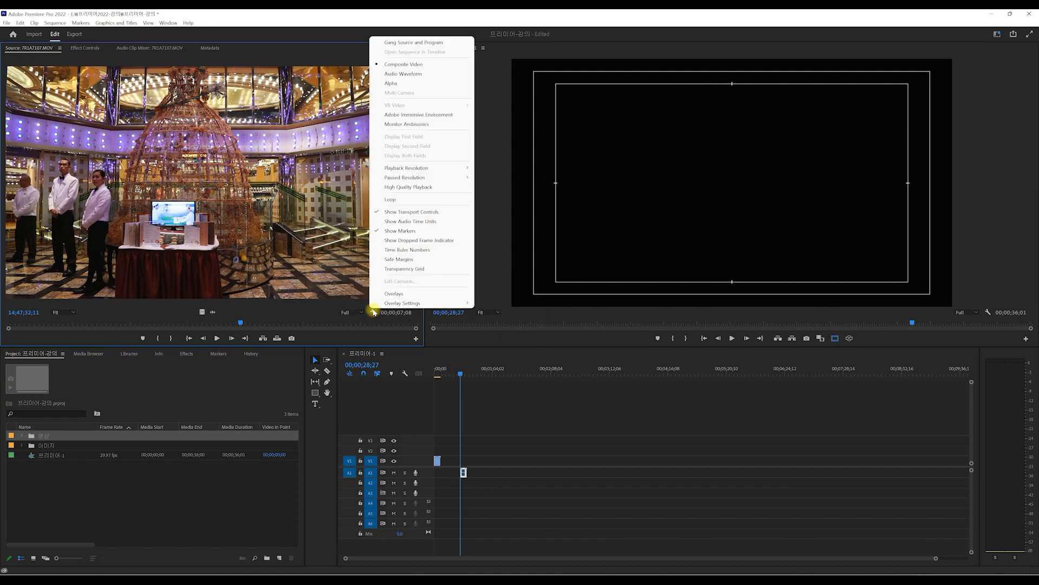
{"action": "left_click", "coordinate": [407, 250]}
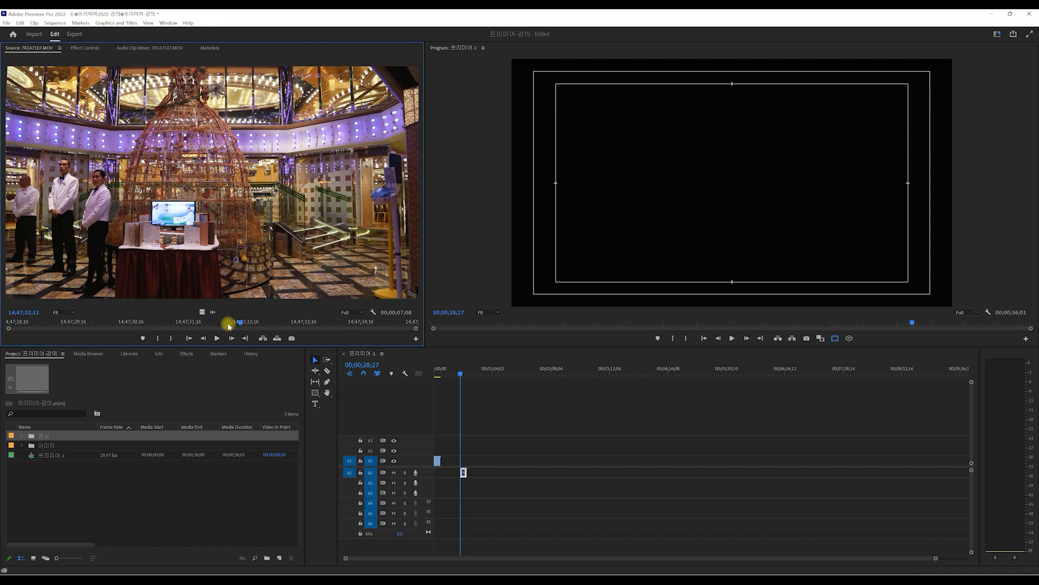
{"action": "left_click_drag", "start_coordinate": [229, 324], "coordinate": [171, 323]}
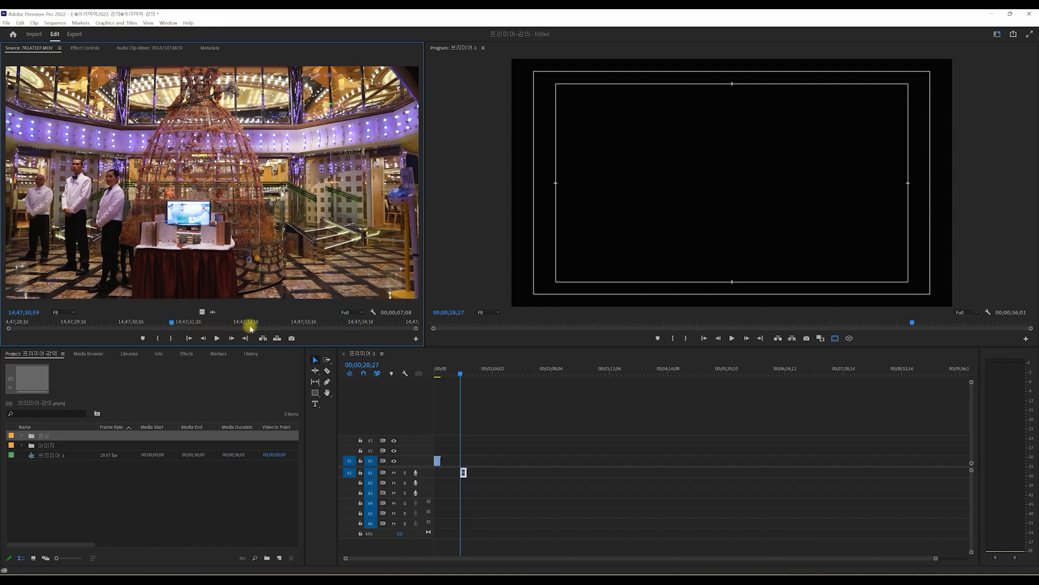
{"action": "left_click_drag", "start_coordinate": [54, 323], "coordinate": [125, 329]}
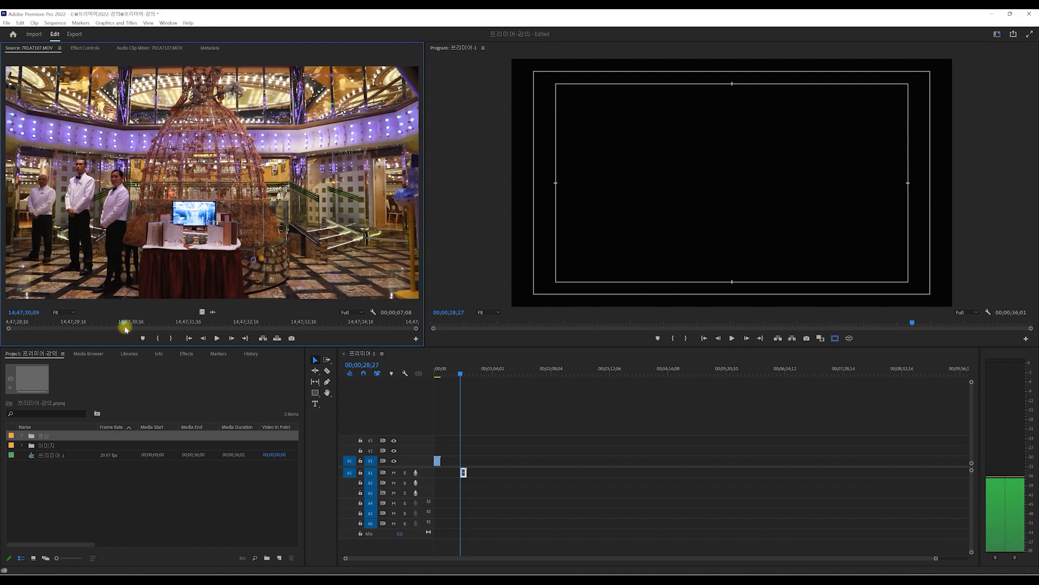
Step: Hide the Source Monitor's time ruler numbers, show them once more, and turn them off again
{"action": "left_click", "coordinate": [373, 312]}
{"action": "left_click", "coordinate": [402, 250]}
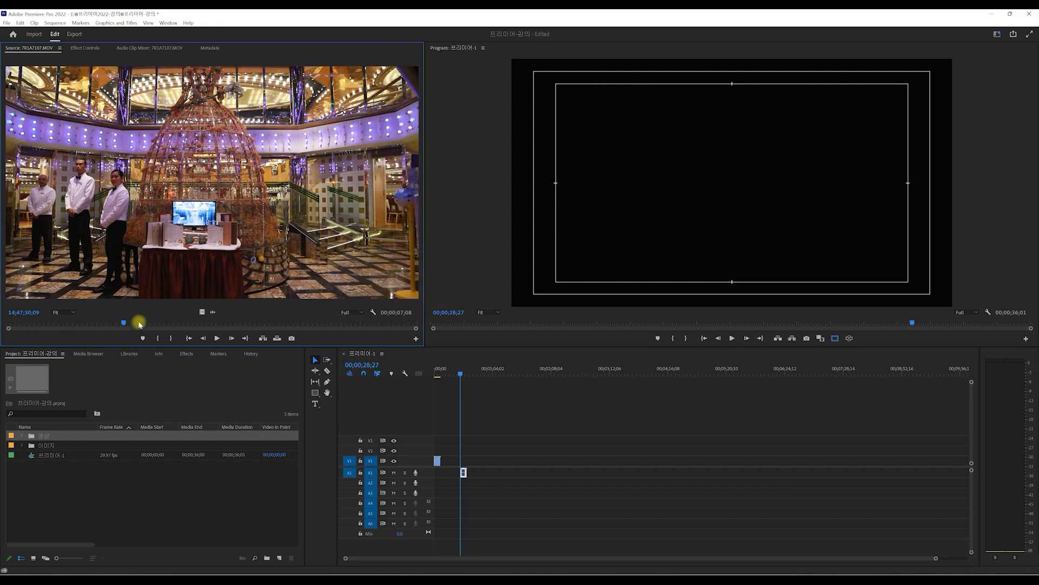
{"action": "left_click", "coordinate": [373, 311]}
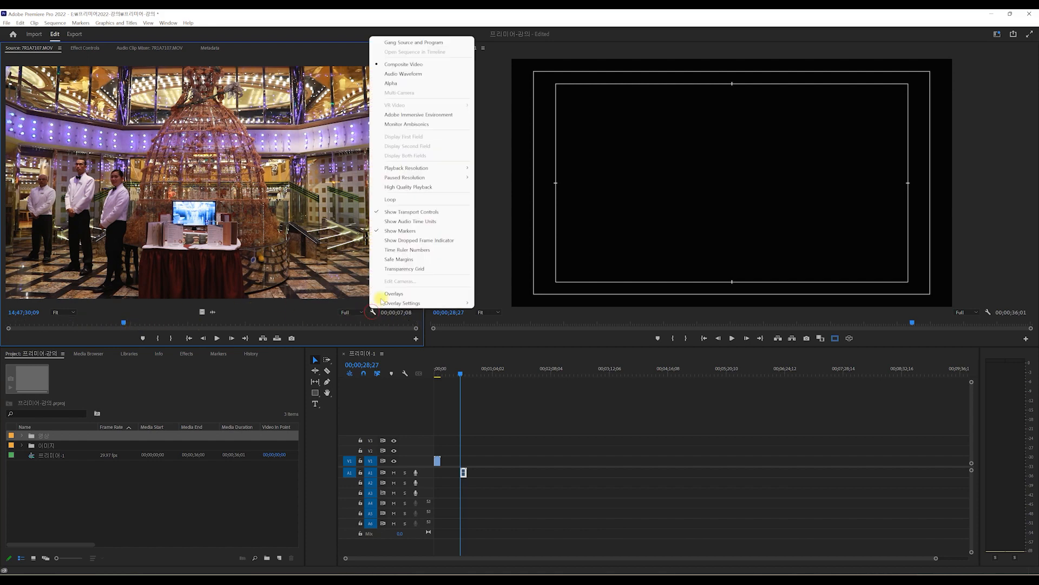
{"action": "left_click", "coordinate": [402, 250]}
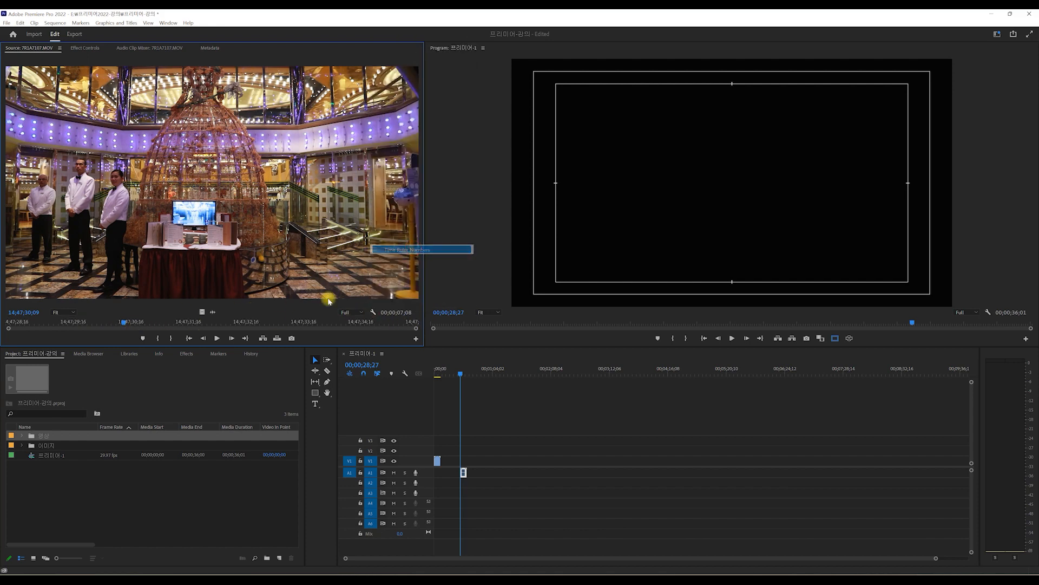
{"action": "left_click", "coordinate": [373, 312]}
{"action": "left_click", "coordinate": [404, 251]}
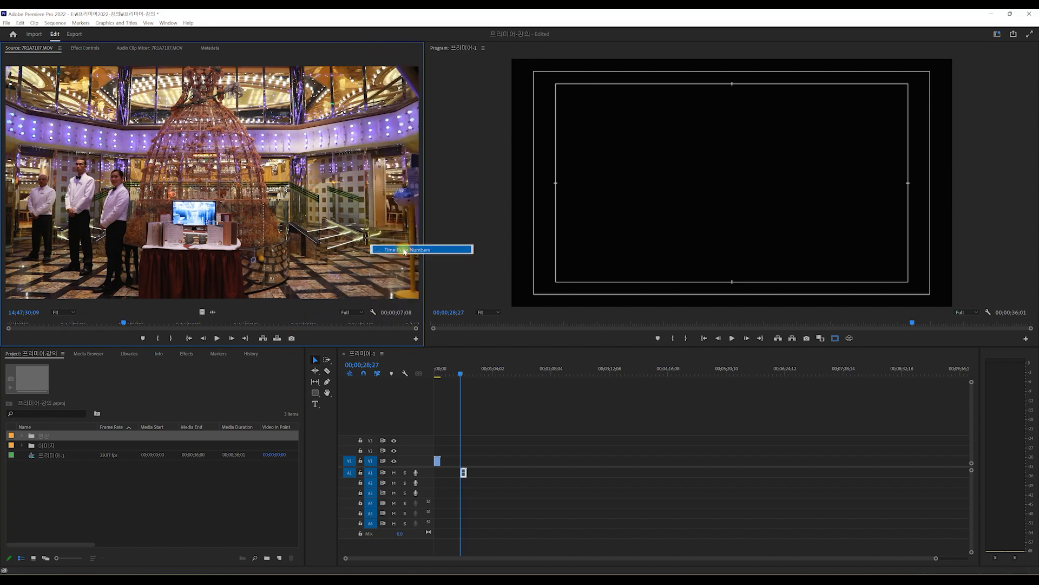
Step: Toggle looping in the Source Monitor, play the source clip, and scrub it to 14;47;32;06
{"action": "left_click", "coordinate": [373, 312]}
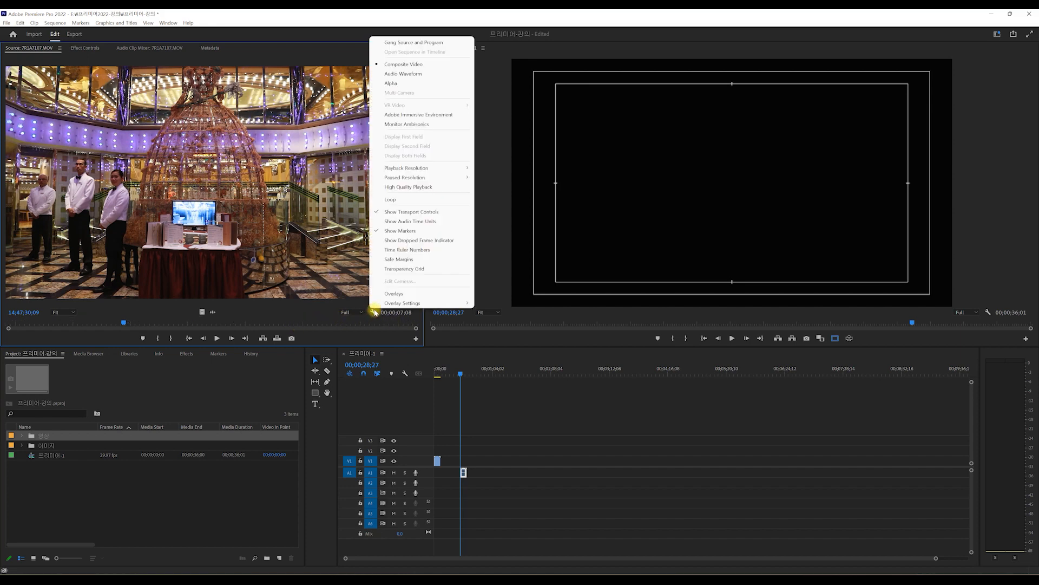
{"action": "left_click", "coordinate": [404, 199]}
{"action": "key", "text": "space"}
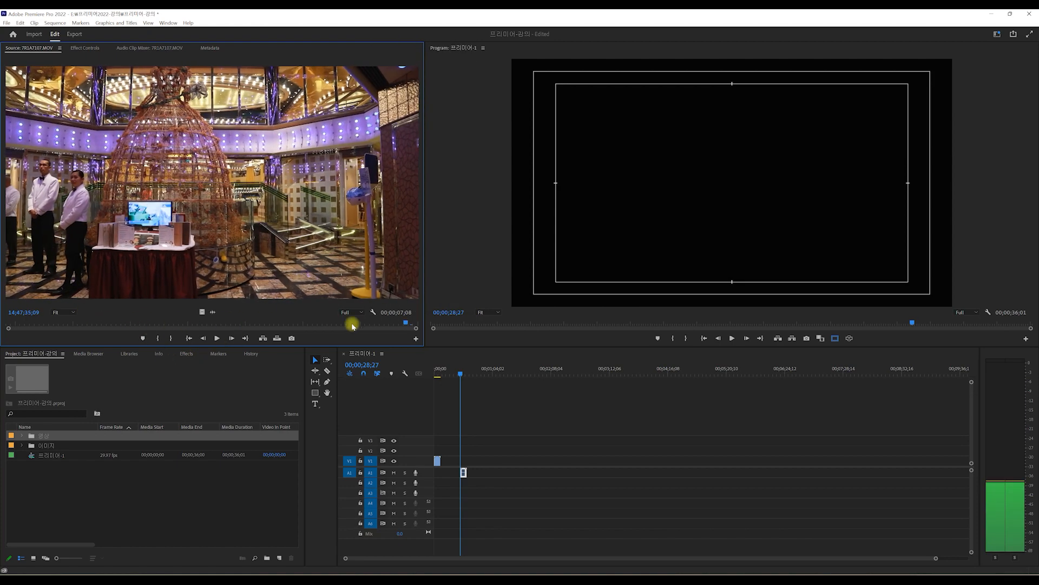
{"action": "left_click", "coordinate": [64, 326]}
{"action": "left_click_drag", "start_coordinate": [64, 332], "coordinate": [236, 333]}
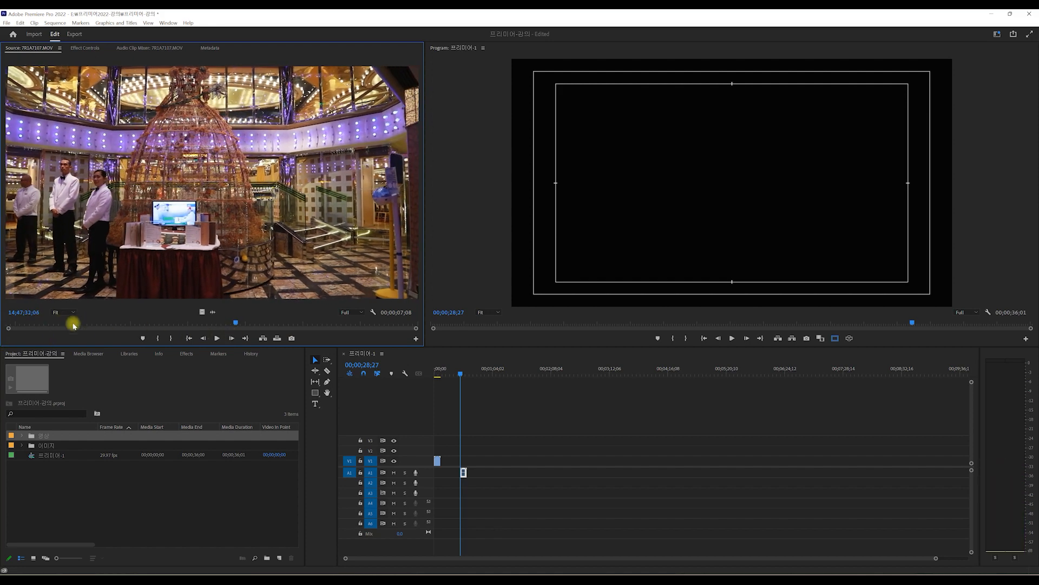
{"action": "left_click", "coordinate": [373, 311]}
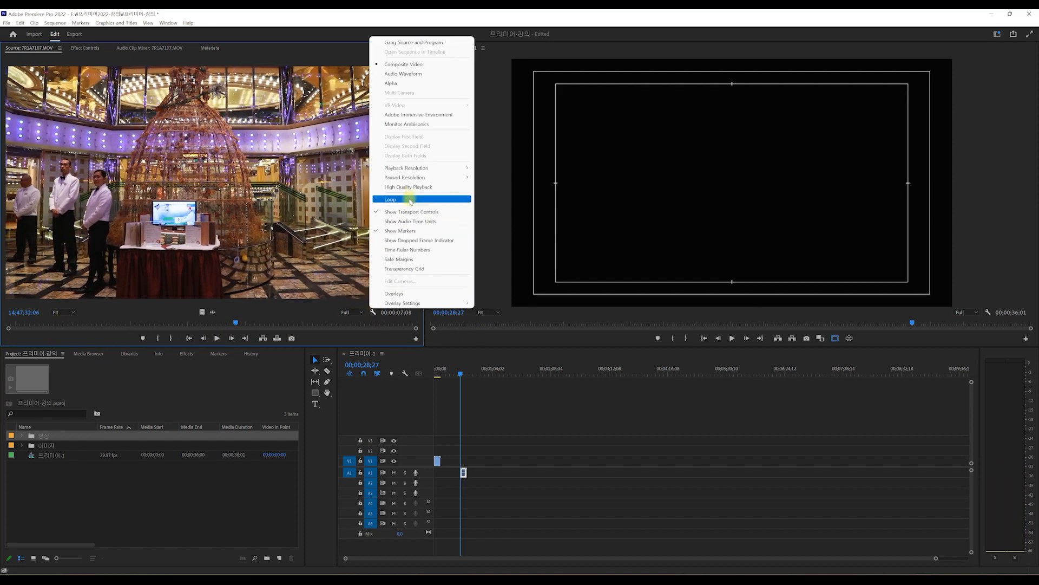
{"action": "left_click", "coordinate": [292, 267]}
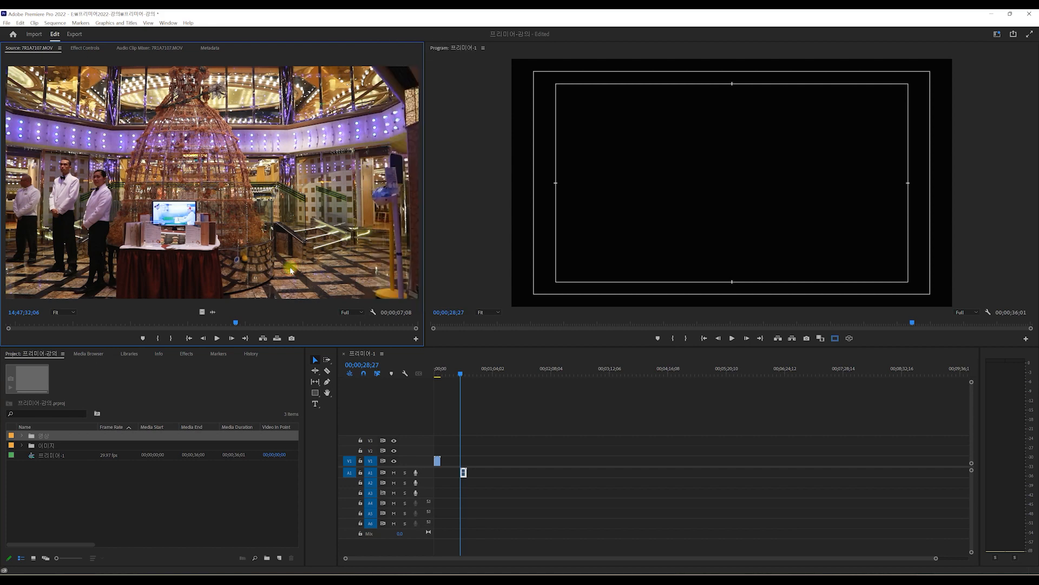
Step: Examine the playback resolution options available for the Source Monitor
{"action": "left_click", "coordinate": [373, 312]}
{"action": "mouse_move", "coordinate": [429, 170]}
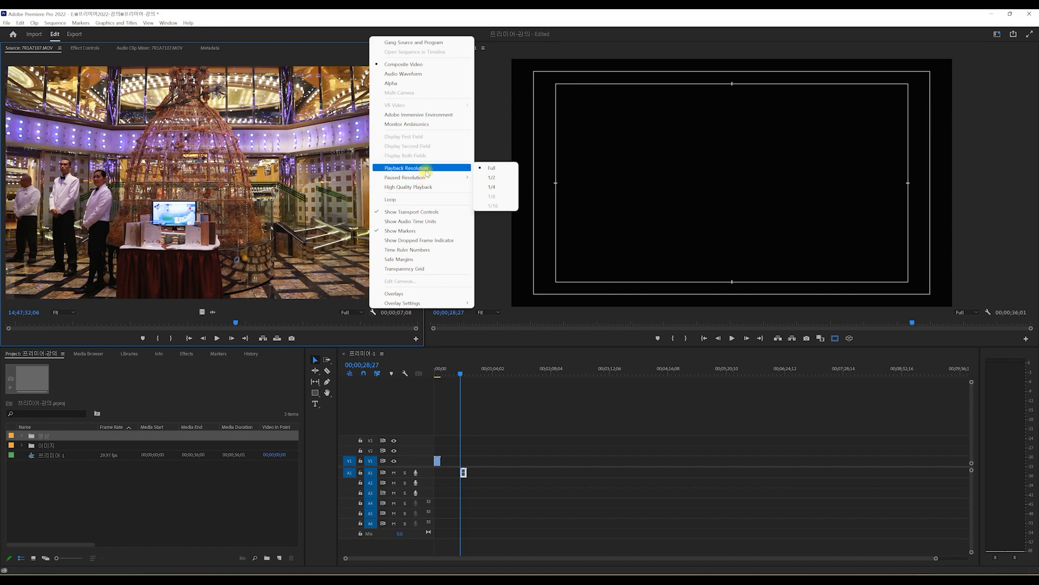
{"action": "left_click", "coordinate": [349, 312]}
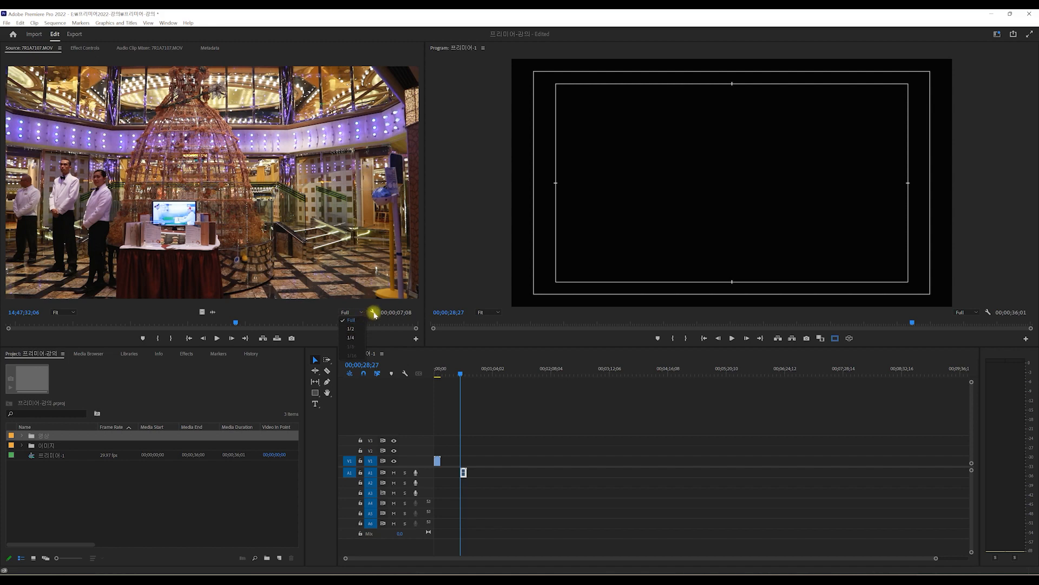
{"action": "left_click", "coordinate": [311, 310]}
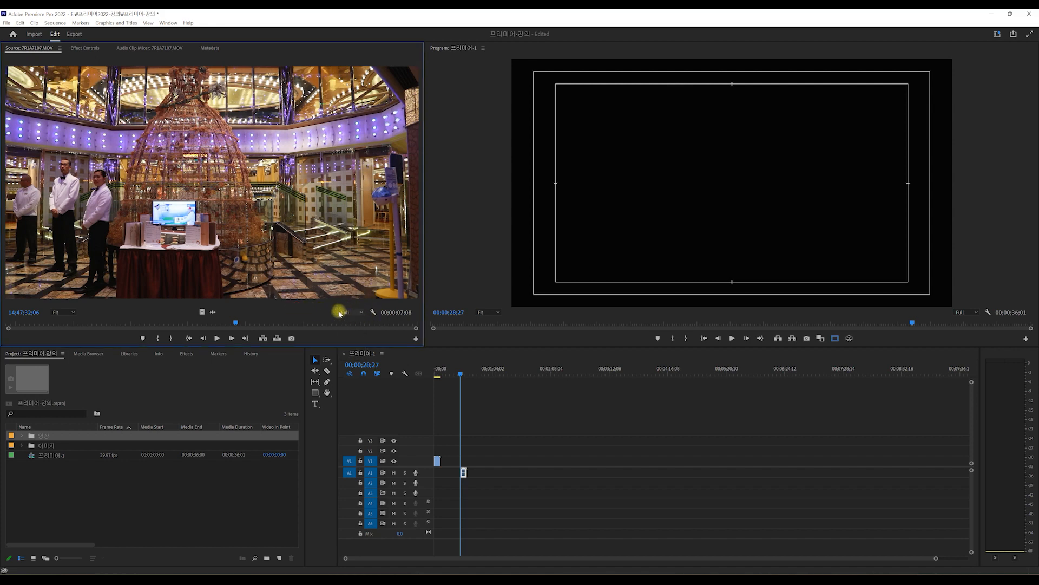
{"action": "left_click", "coordinate": [374, 315]}
{"action": "mouse_move", "coordinate": [424, 179]}
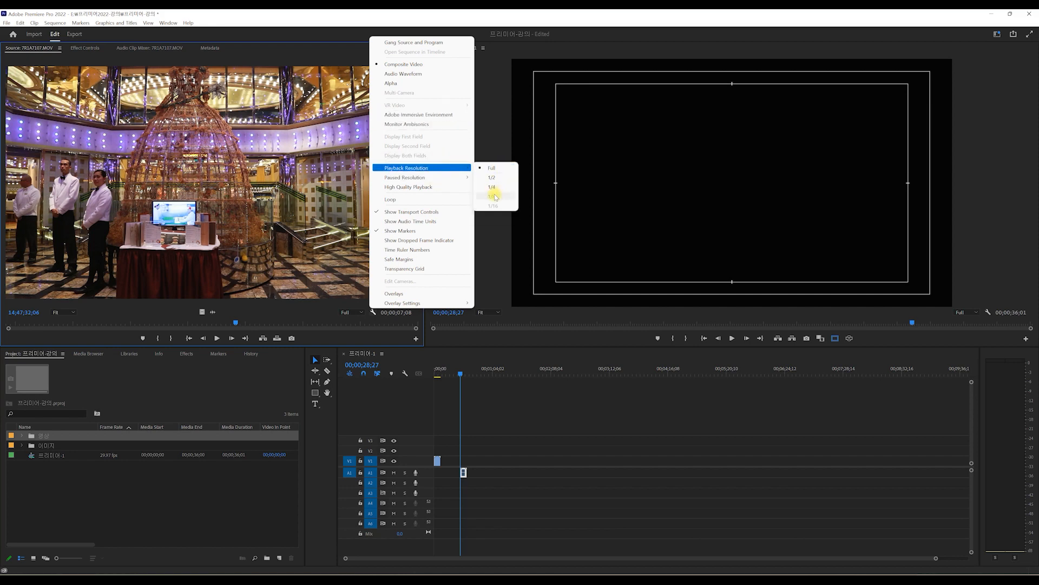
{"action": "left_click", "coordinate": [227, 401]}
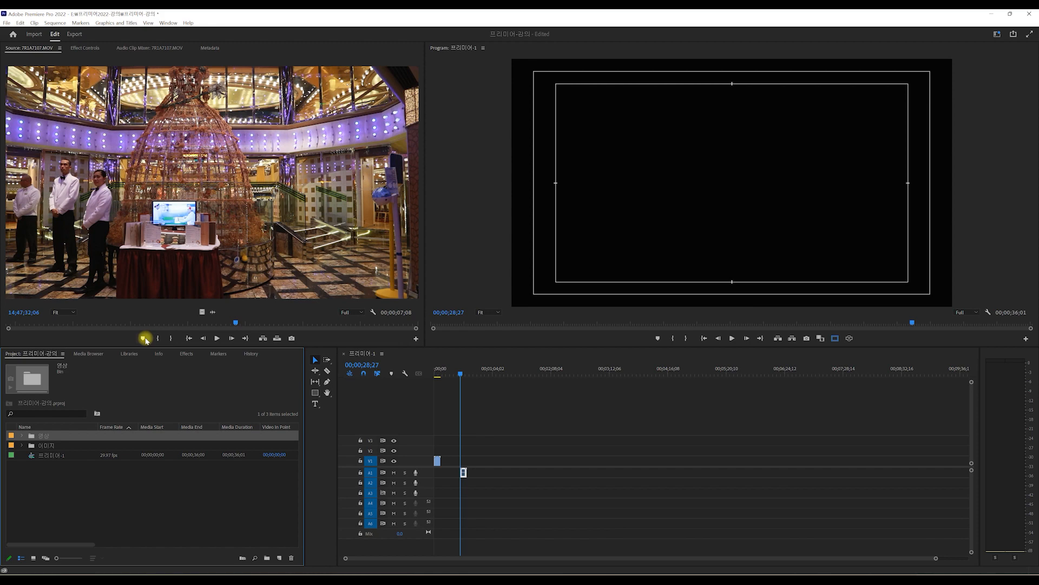
Step: Add two markers to the source clip, the second at 14;47;30;52, and scrub back to 14;47;29;56
{"action": "left_click", "coordinate": [117, 323]}
{"action": "left_click", "coordinate": [144, 338]}
{"action": "left_click", "coordinate": [165, 323]}
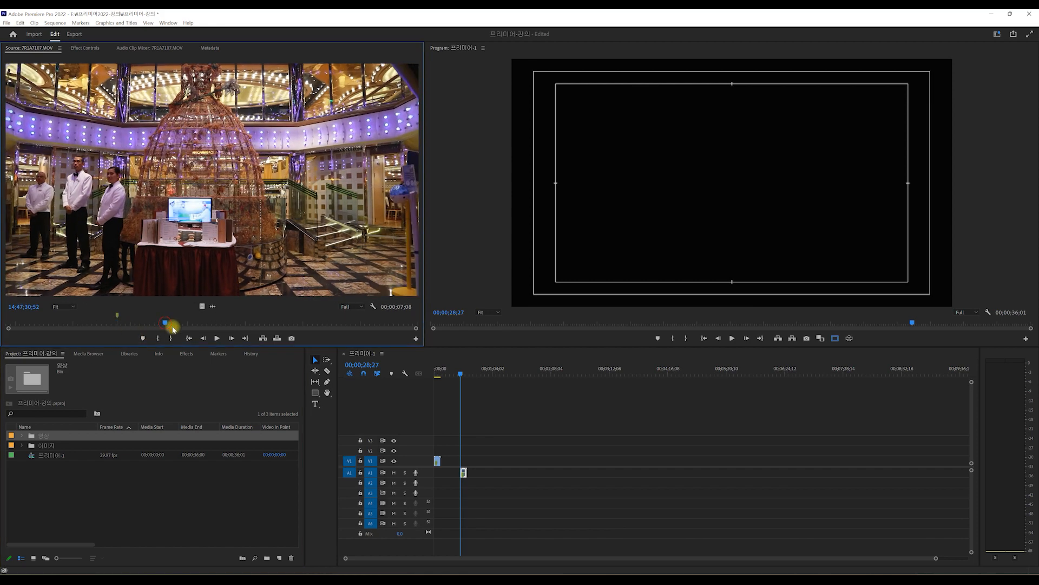
{"action": "left_click", "coordinate": [143, 338]}
{"action": "left_click_drag", "start_coordinate": [144, 324], "coordinate": [112, 325]}
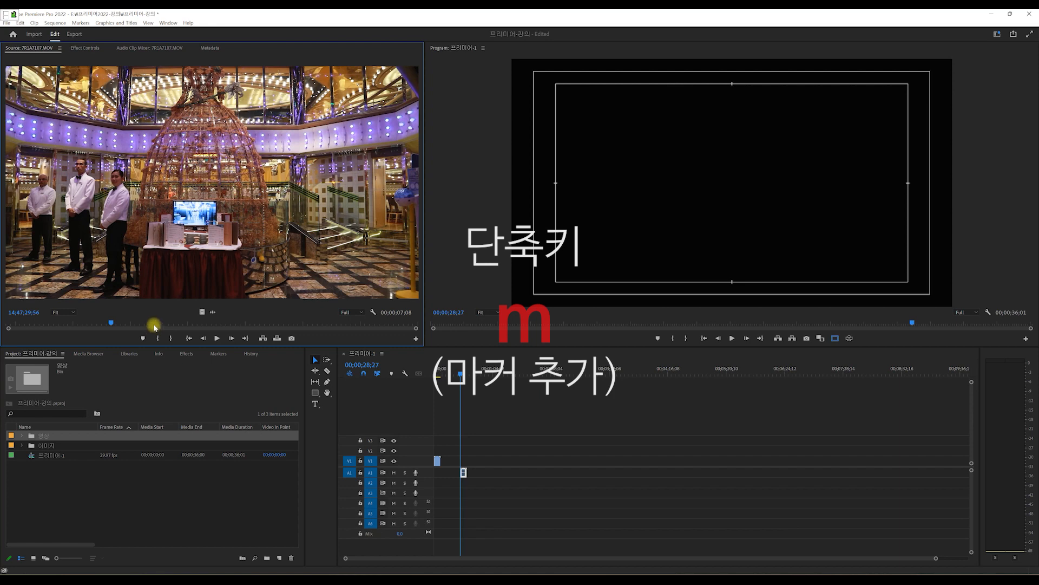
Step: Add three source clip markers, the first at 14;47;29;41 and the last at 14;47;32;14, and undo them
{"action": "left_click", "coordinate": [98, 318]}
{"action": "key", "text": "m"}
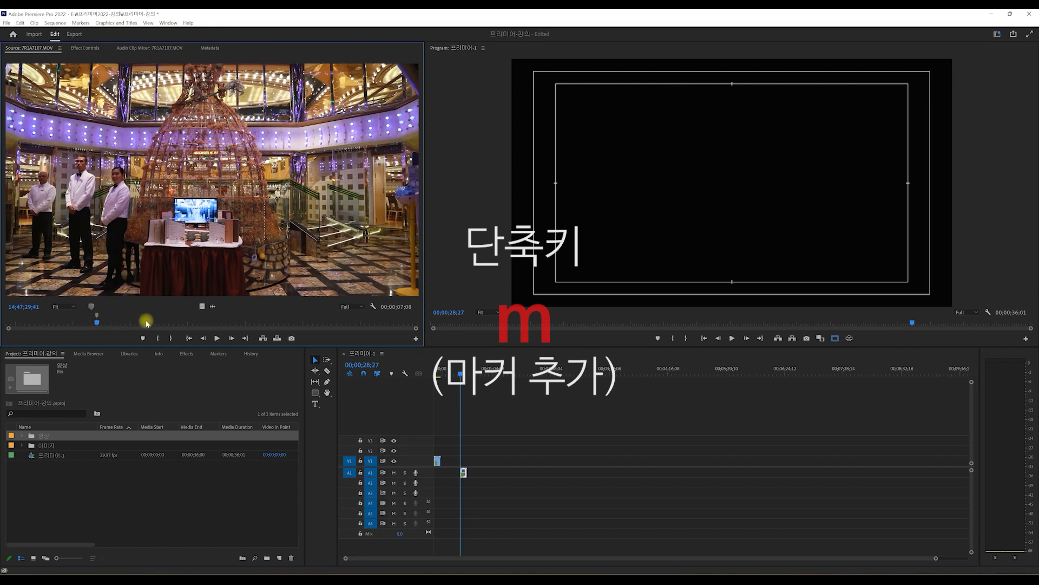
{"action": "left_click", "coordinate": [148, 322]}
{"action": "key", "text": "m"}
{"action": "left_click", "coordinate": [243, 322]}
{"action": "key", "text": "m"}
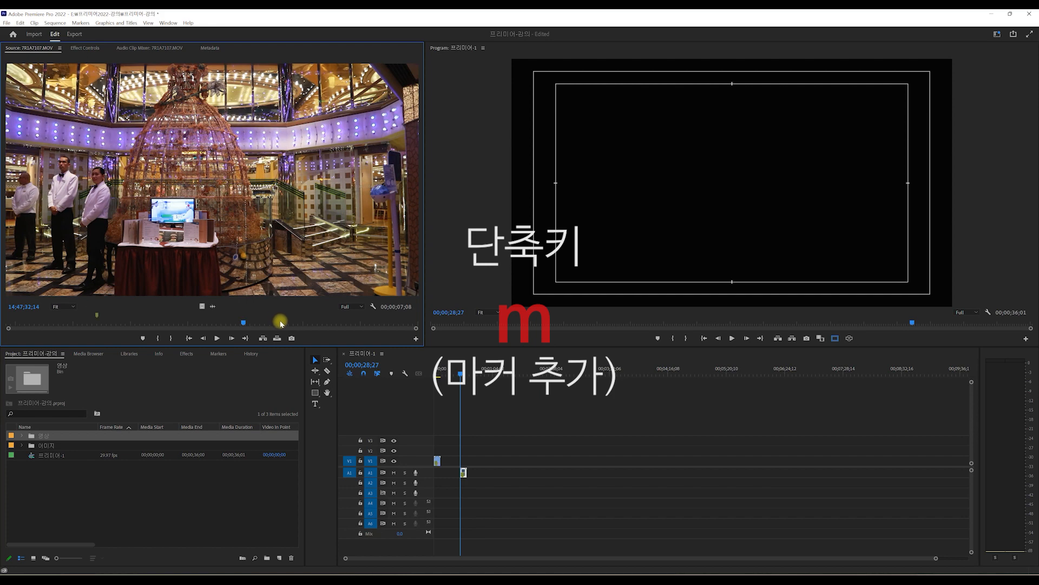
{"action": "key", "text": "ctrl+z"}
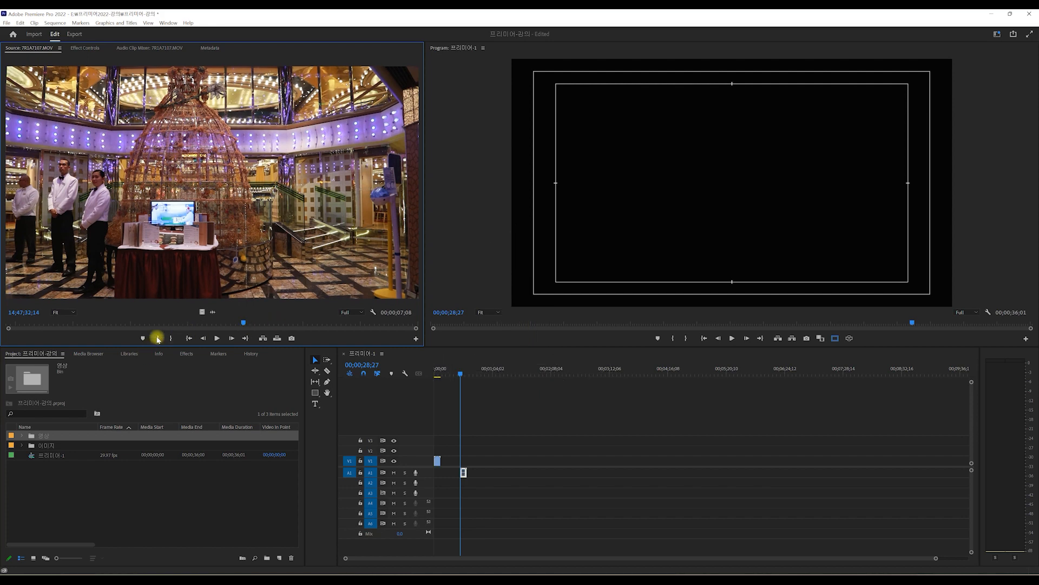
Step: Mark an In point and an Out point at 14;47;31;27 on the source clip, and clear both
{"action": "left_click", "coordinate": [78, 322]}
{"action": "left_click", "coordinate": [158, 338]}
{"action": "left_click", "coordinate": [198, 322]}
{"action": "left_click", "coordinate": [170, 338]}
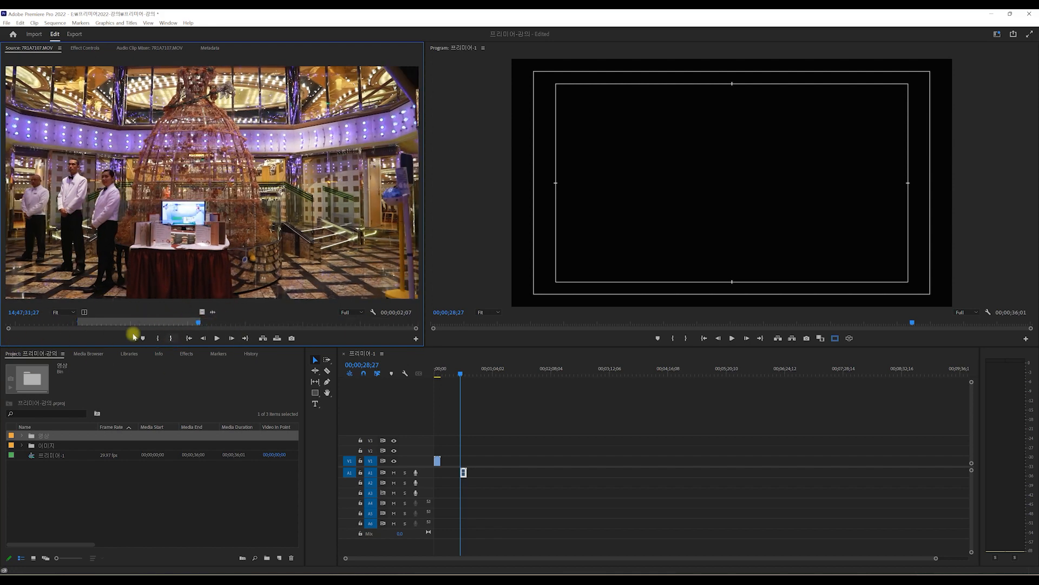
{"action": "right_click", "coordinate": [112, 320]}
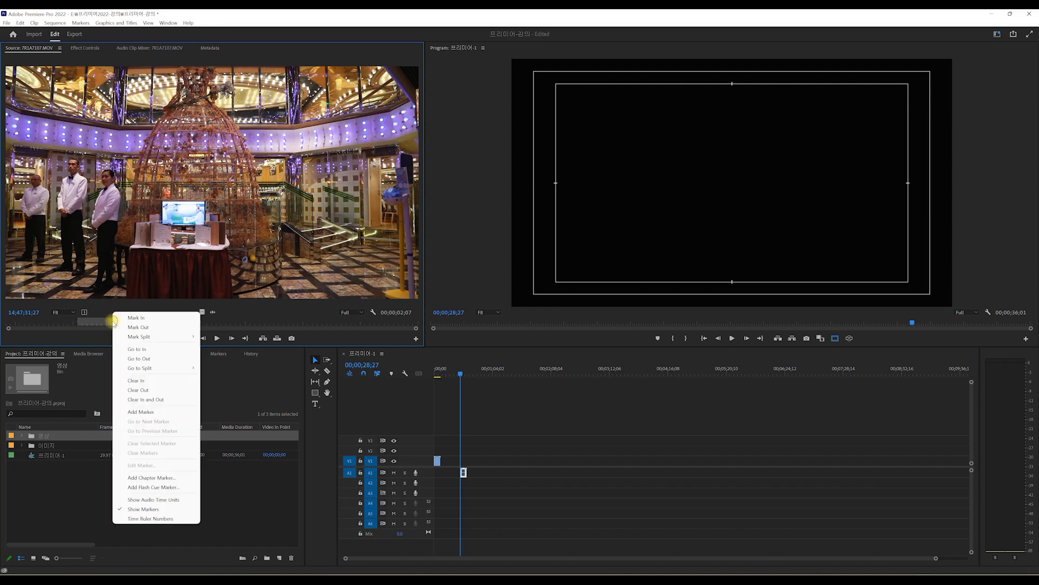
{"action": "left_click", "coordinate": [156, 400]}
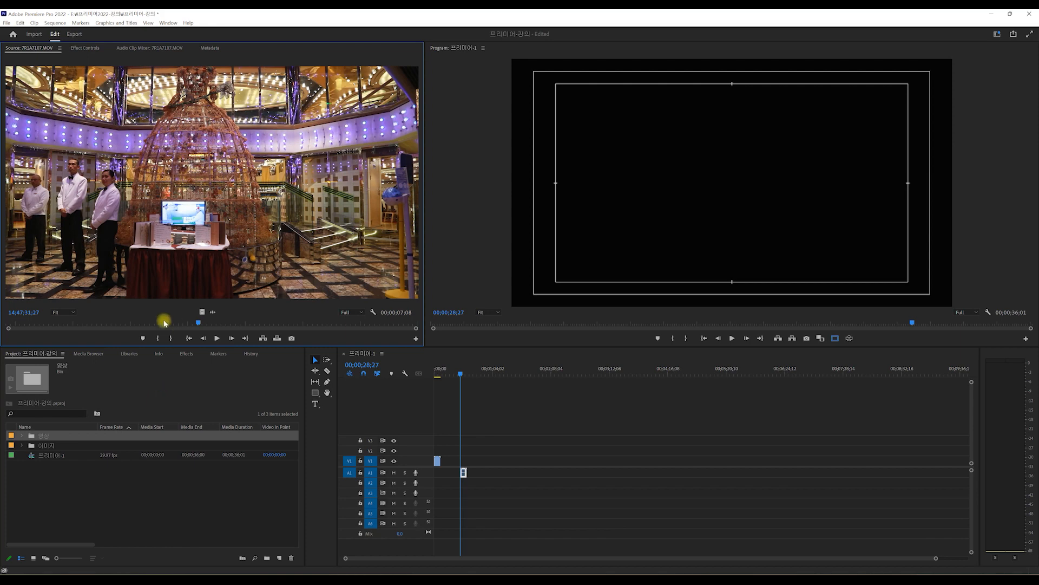
Step: Mark the source clip's In point at 14;47;29;30 and Out point at 14;47;31;30, and clear both
{"action": "left_click", "coordinate": [87, 323]}
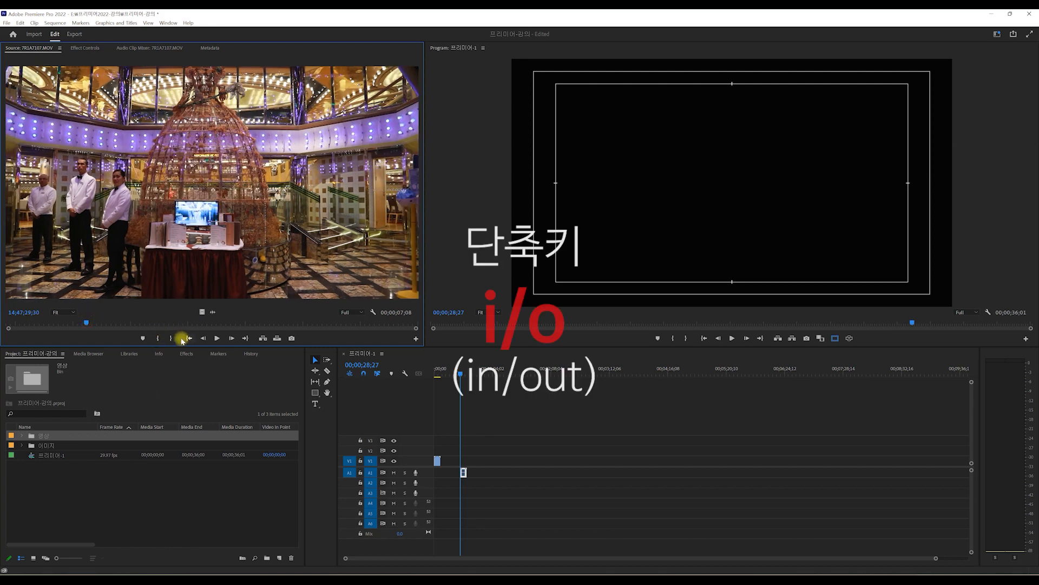
{"action": "key", "text": "i"}
{"action": "left_click", "coordinate": [201, 323]}
{"action": "key", "text": "o"}
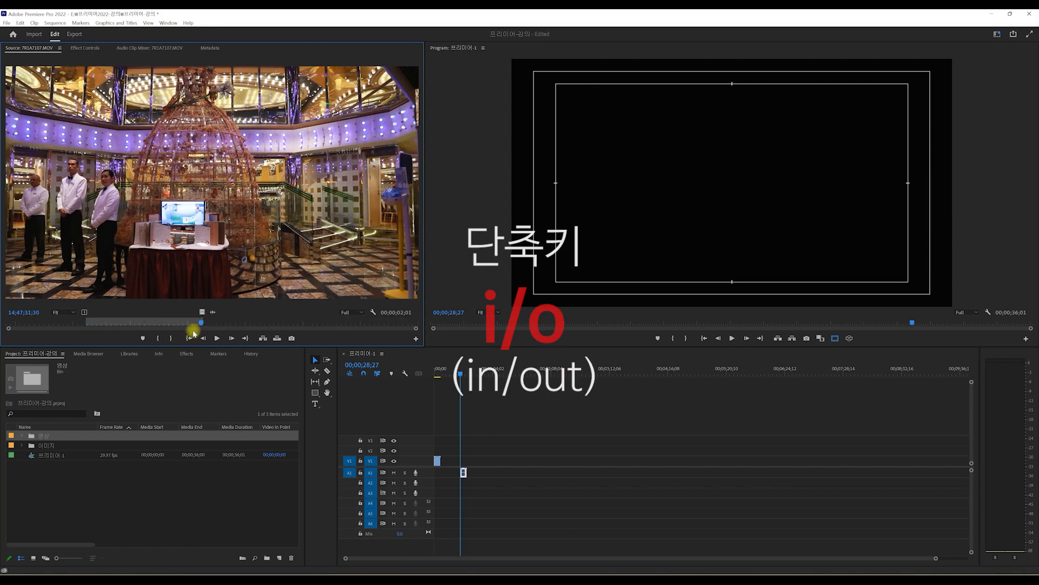
{"action": "left_click", "coordinate": [139, 324]}
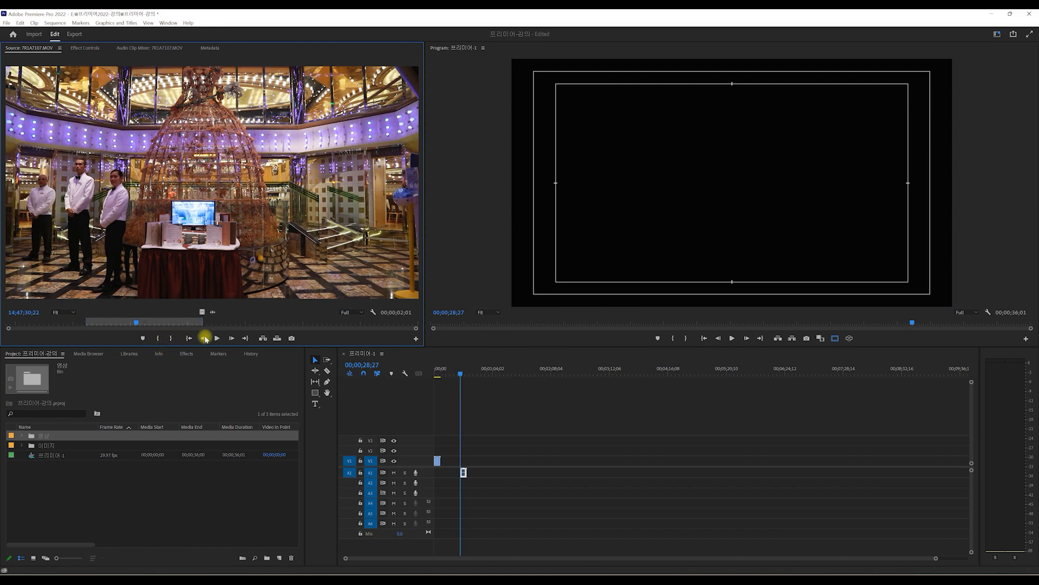
{"action": "key", "text": "ctrl+shift+x"}
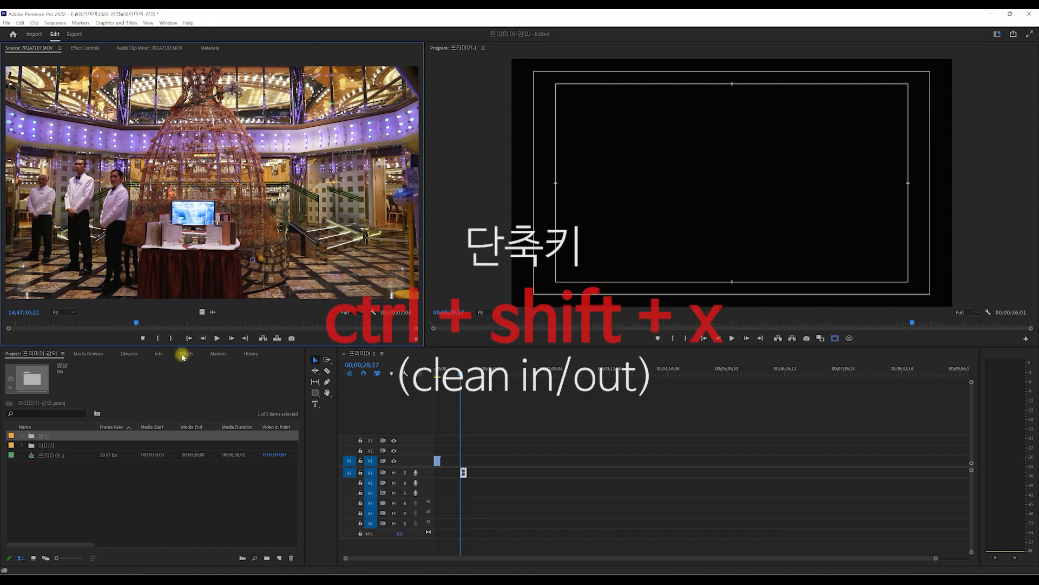
Step: Mark the source clip from 14;47;30;07 to 14;47;31;10, and clear the In and Out points
{"action": "left_click", "coordinate": [123, 323]}
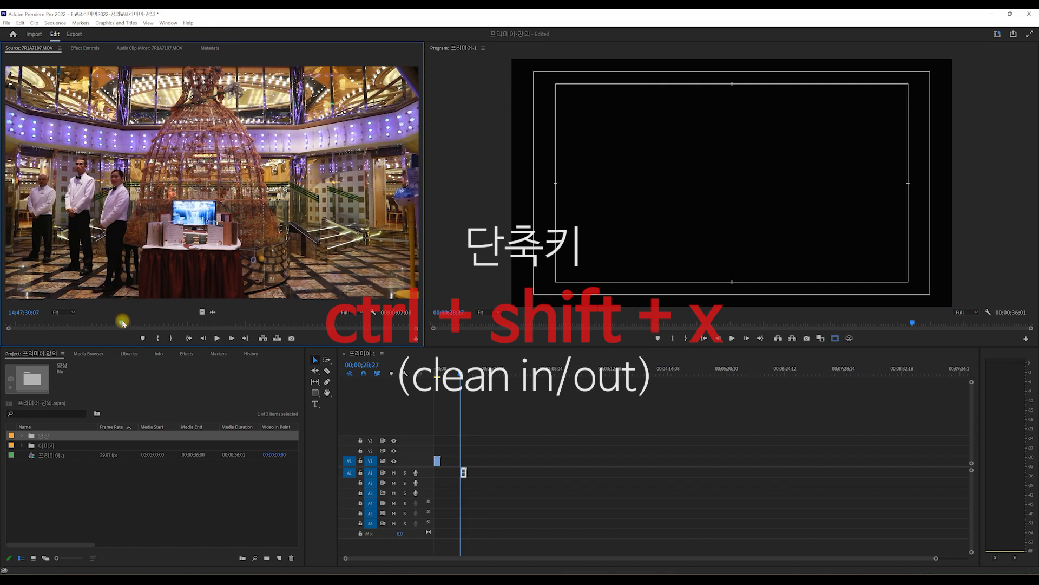
{"action": "key", "text": "i"}
{"action": "left_click", "coordinate": [182, 323]}
{"action": "key", "text": "o"}
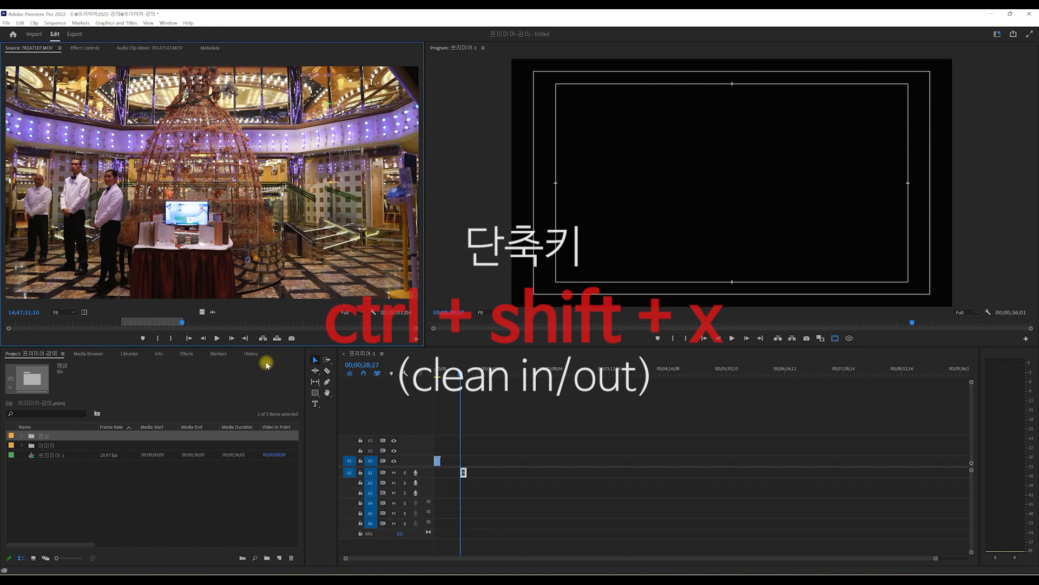
{"action": "key", "text": "ctrl+shift+x"}
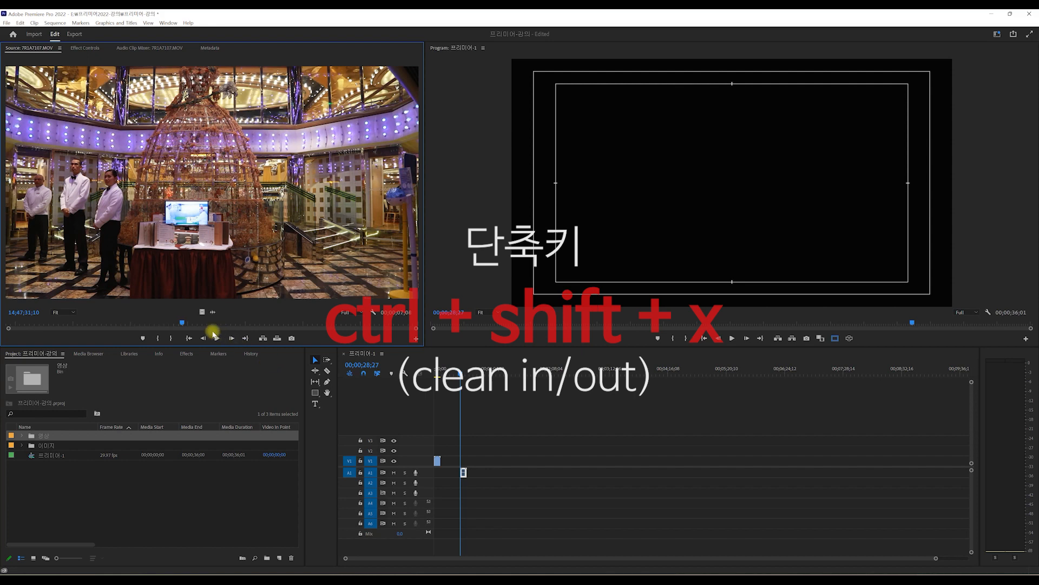
Step: Set the source clip's In point at 14;47;30;07 and its Out point at 14;47;32;05
{"action": "left_click_drag", "start_coordinate": [172, 323], "coordinate": [236, 322]}
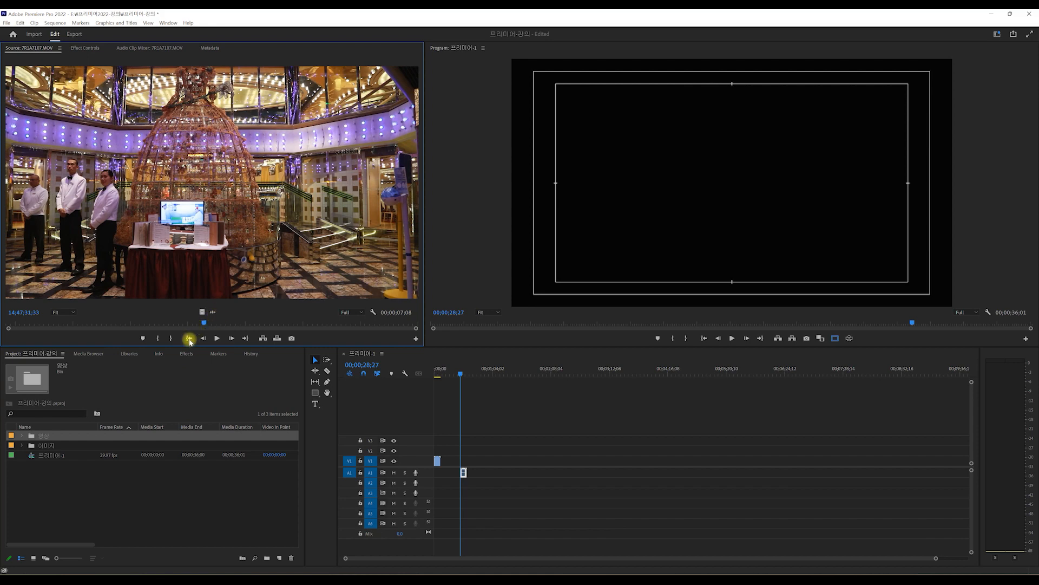
{"action": "left_click", "coordinate": [121, 324]}
{"action": "left_click", "coordinate": [158, 338]}
{"action": "left_click", "coordinate": [235, 324]}
{"action": "left_click", "coordinate": [170, 338]}
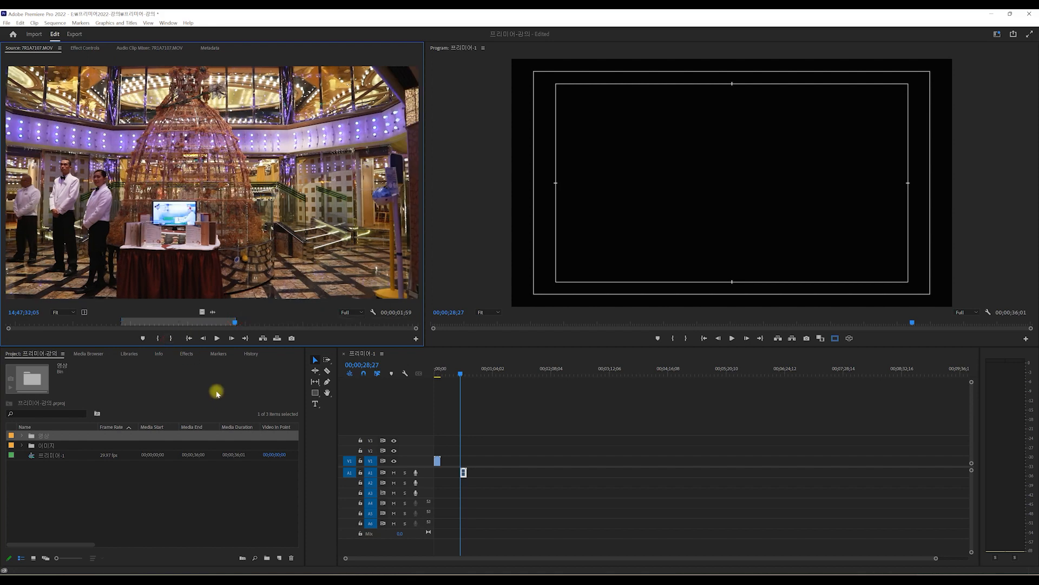
Step: Move the source clip's playhead back and forth between its In and Out points, ending at the Out point
{"action": "left_click", "coordinate": [188, 338]}
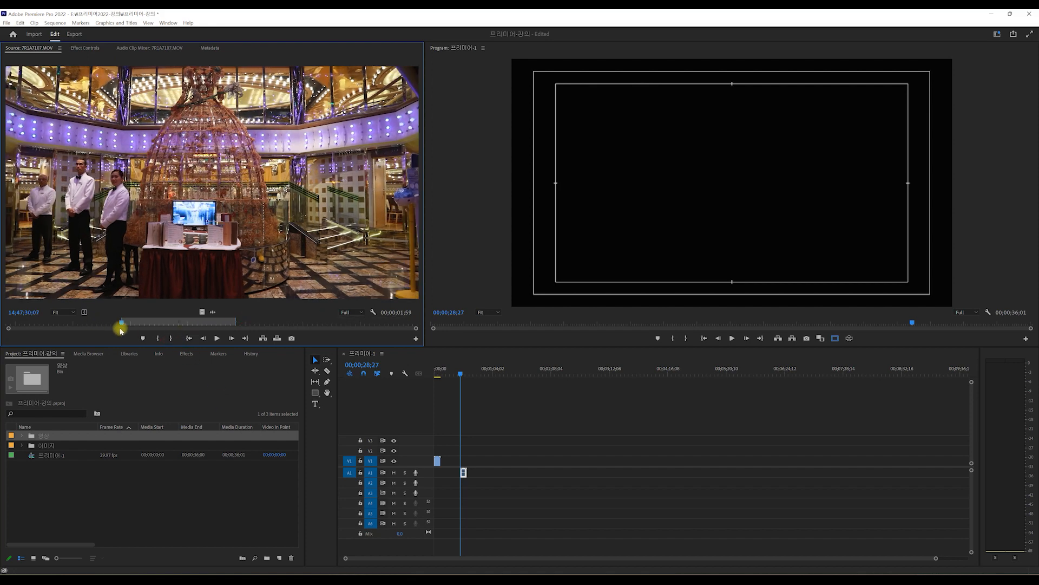
{"action": "left_click", "coordinate": [245, 339]}
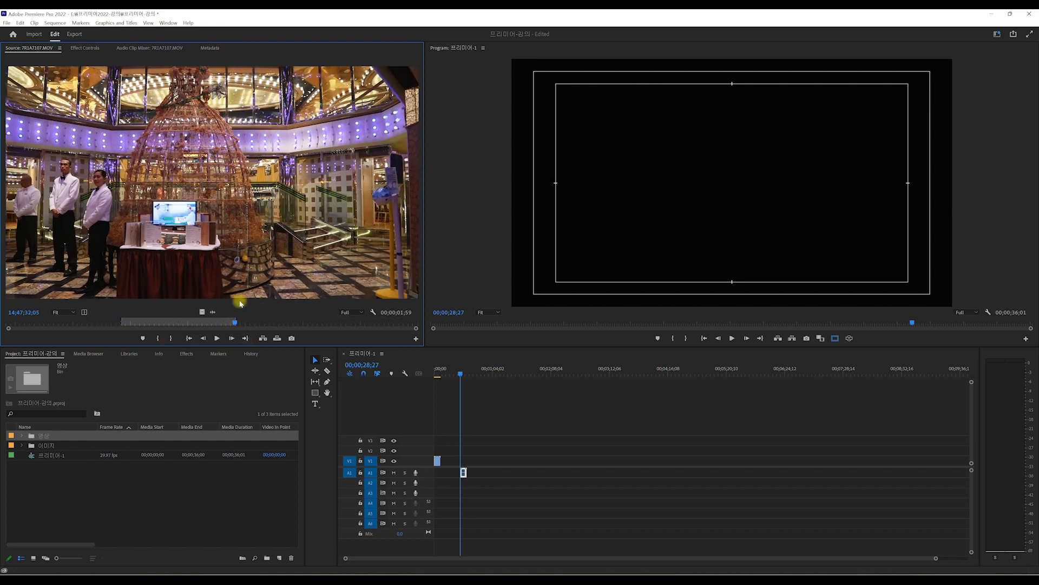
{"action": "left_click", "coordinate": [189, 339]}
{"action": "left_click", "coordinate": [246, 339]}
{"action": "left_click", "coordinate": [189, 338]}
{"action": "left_click", "coordinate": [246, 338]}
{"action": "key", "text": "End"}
{"action": "key", "text": "shift+i"}
{"action": "key", "text": "ctrl+shift+space"}
{"action": "key", "text": "shift+i"}
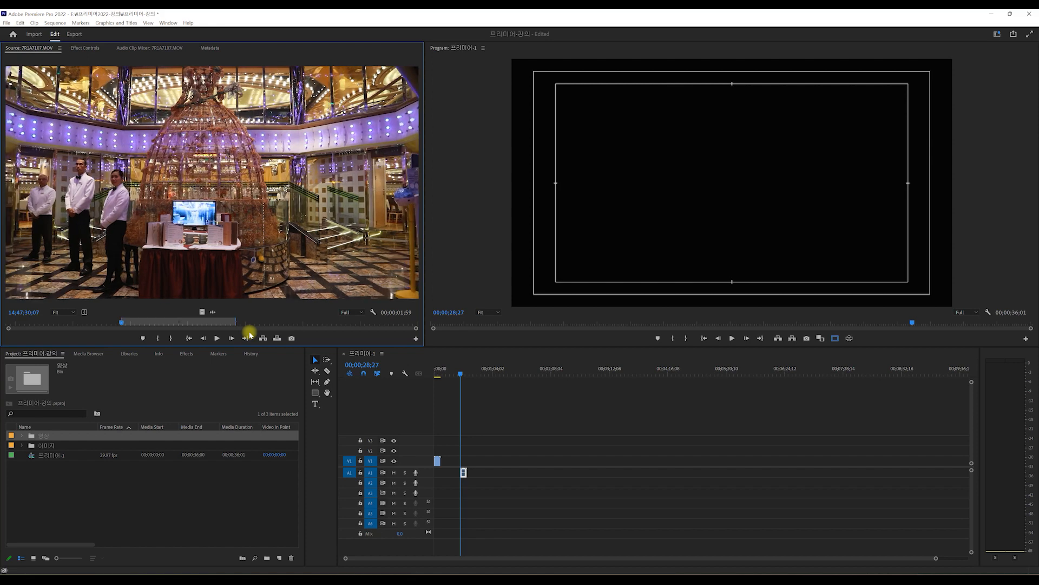
{"action": "key", "text": "shift+i"}
{"action": "key", "text": "shift+o"}
{"action": "key", "text": "shift+i"}
{"action": "key", "text": "shift+o"}
{"action": "key", "text": "shift+i"}
{"action": "key", "text": "shift+o"}
{"action": "key", "text": "shift+i"}
{"action": "key", "text": "shift+o"}
{"action": "key", "text": "shift+i"}
{"action": "key", "text": "shift+o"}
{"action": "key", "text": "shift+i"}
{"action": "key", "text": "shift+o"}
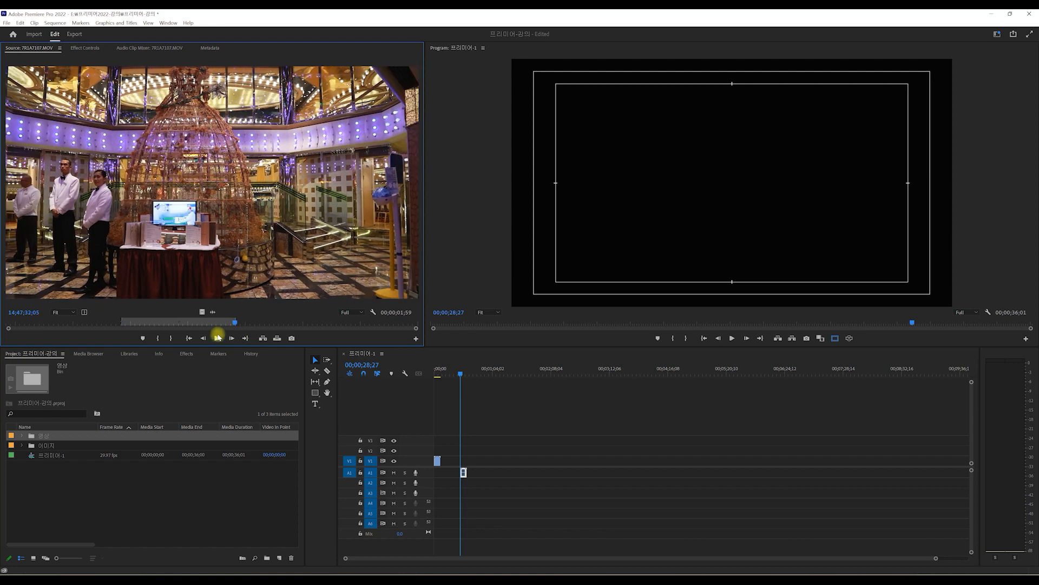
Step: Play the source clip from 14;47;30;48 inside the marked range, pausing and resuming playback
{"action": "left_click", "coordinate": [162, 321]}
{"action": "left_click", "coordinate": [217, 339]}
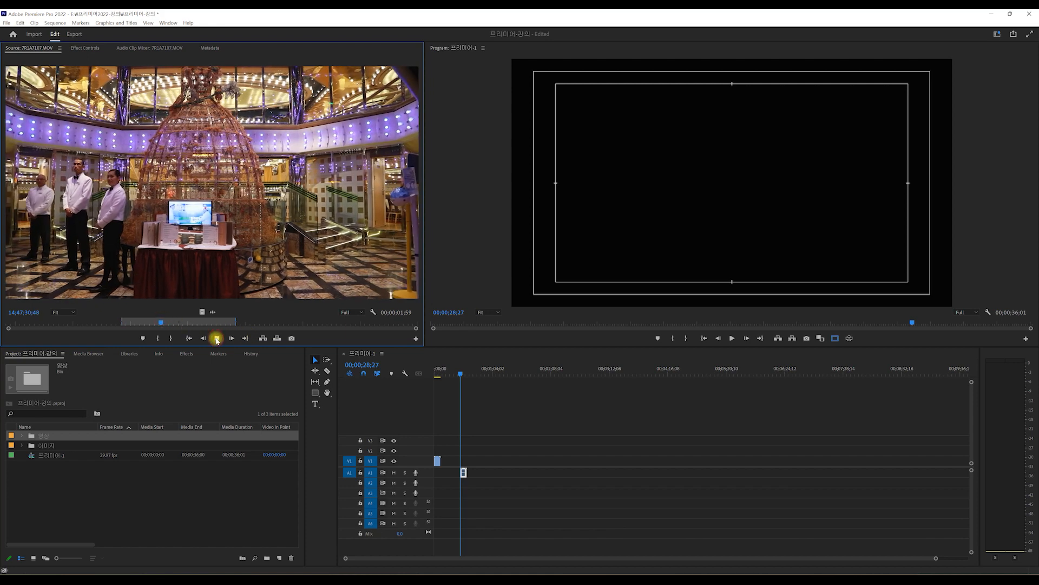
{"action": "left_click", "coordinate": [217, 338]}
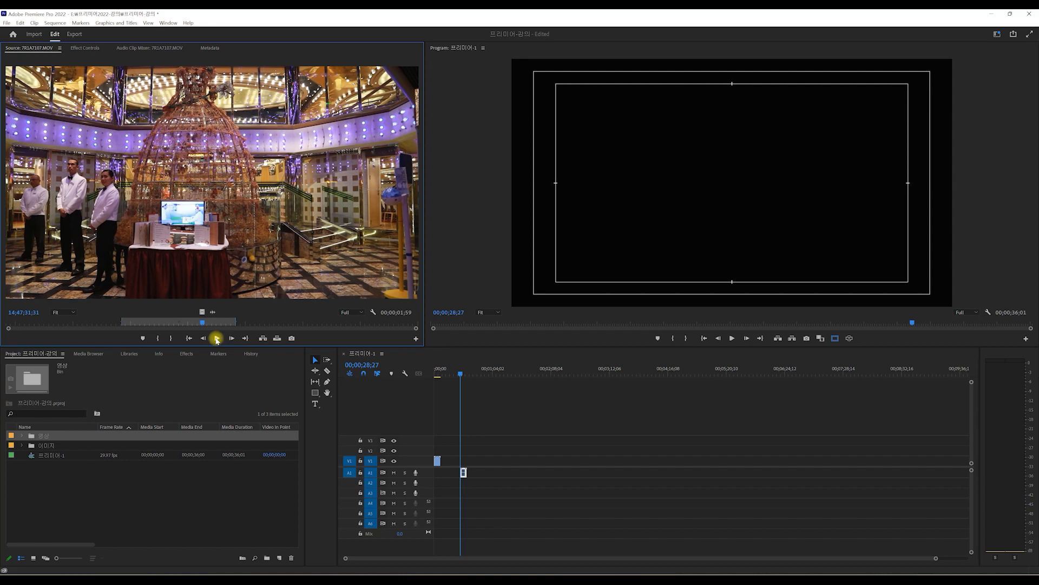
{"action": "left_click", "coordinate": [218, 339]}
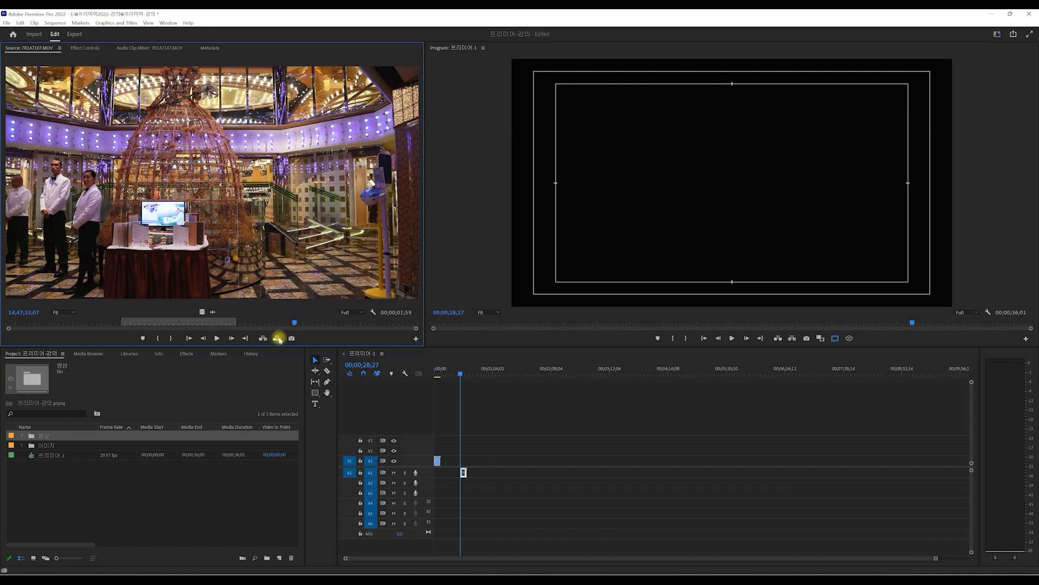
Step: Delete all clips from the sequence and return its playhead to 00;00;00;00
{"action": "left_click_drag", "start_coordinate": [510, 435], "coordinate": [434, 490]}
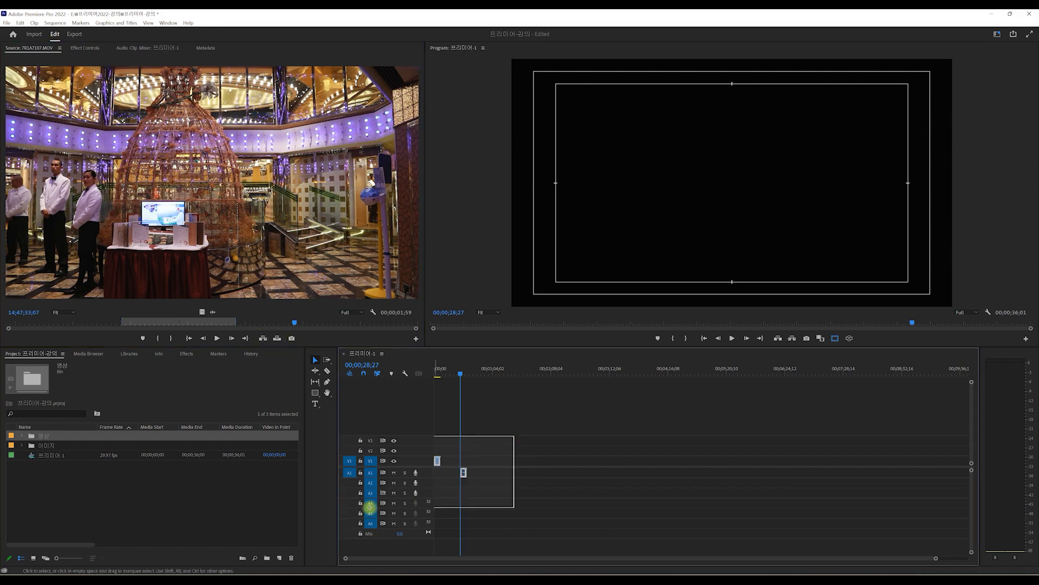
{"action": "key", "text": "Delete"}
{"action": "left_click_drag", "start_coordinate": [459, 369], "coordinate": [384, 373]}
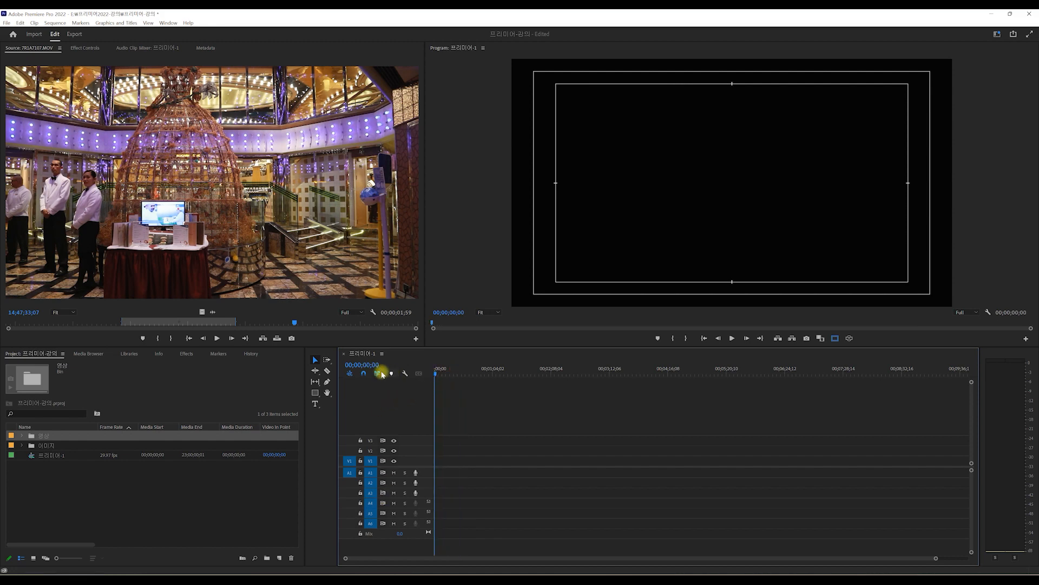
{"action": "left_click_drag", "start_coordinate": [294, 323], "coordinate": [265, 323]}
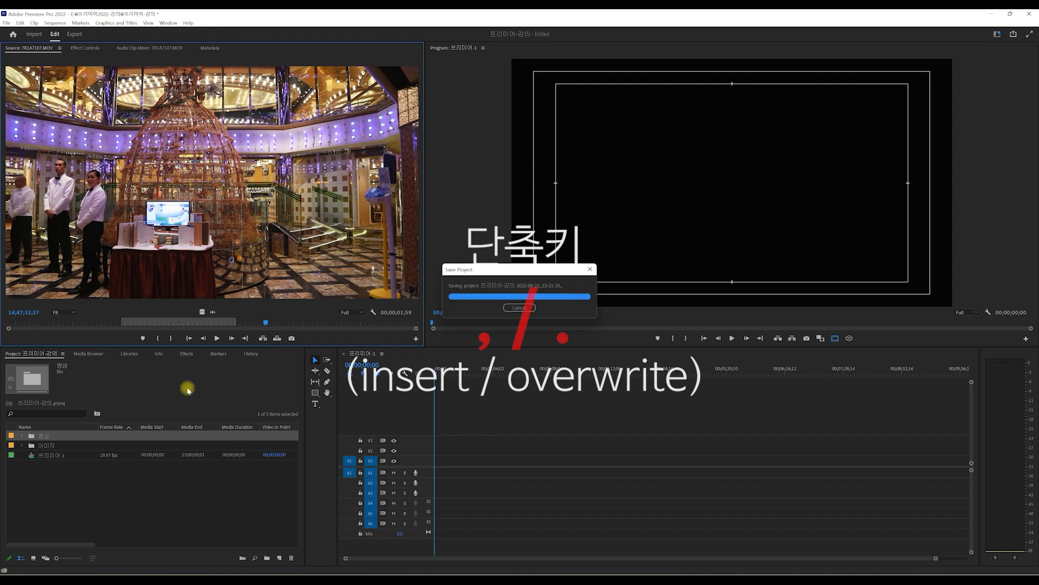
Step: Place 7R1A7116.MOV at the start of the empty sequence, keeping the existing sequence settings, and append 7R1A7117.MOV directly after it
{"action": "left_click", "coordinate": [22, 435]}
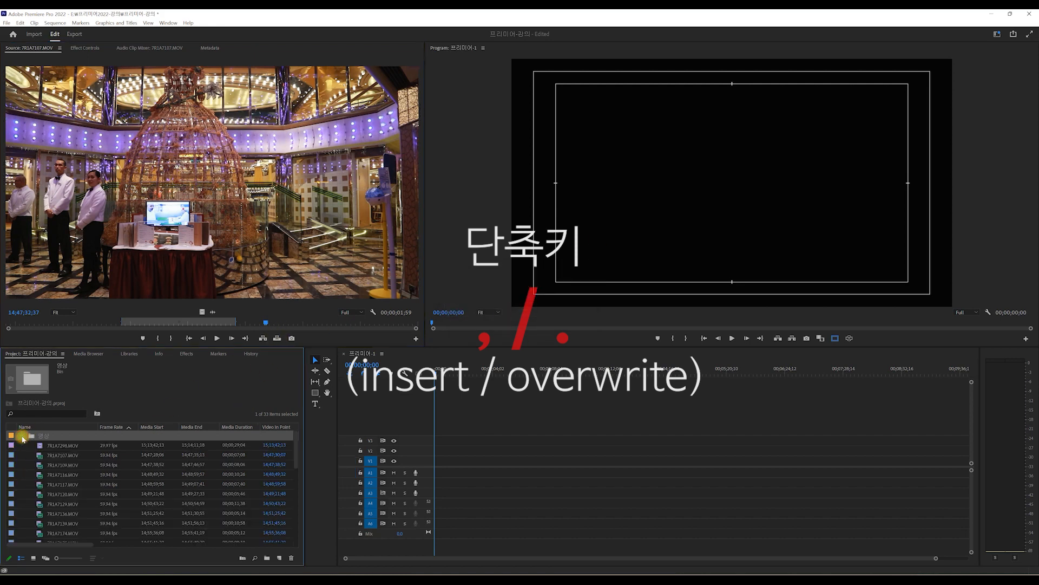
{"action": "left_click", "coordinate": [55, 464]}
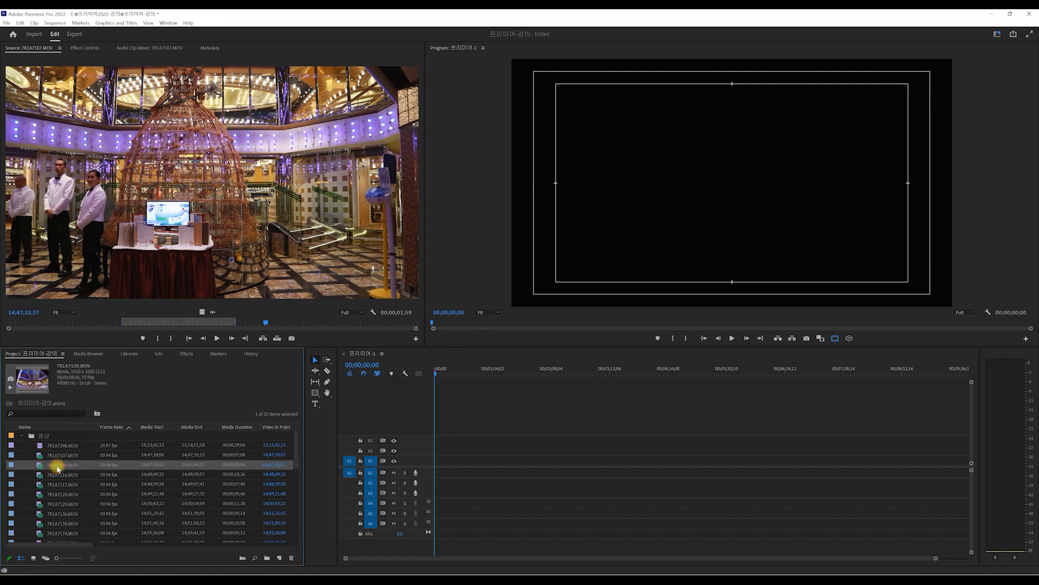
{"action": "double_click", "coordinate": [55, 474]}
{"action": "left_click_drag", "start_coordinate": [211, 255], "coordinate": [436, 466]}
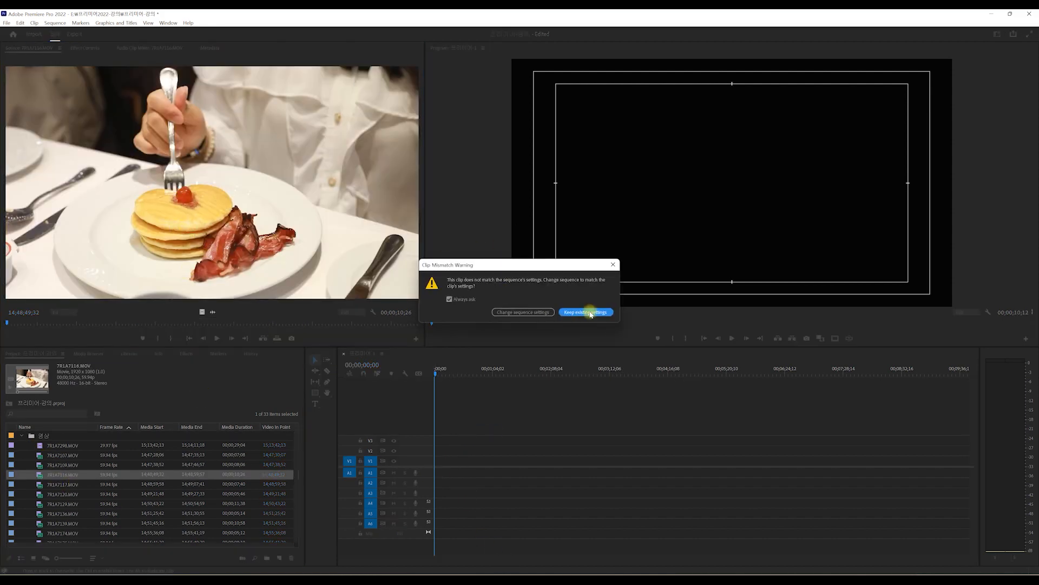
{"action": "left_click", "coordinate": [590, 309]}
{"action": "left_click_drag", "start_coordinate": [40, 486], "coordinate": [443, 463]}
Step: Set the label colour of the second clip in the sequence, 7R1A7117.MOV, to Rose
{"action": "left_click", "coordinate": [442, 369]}
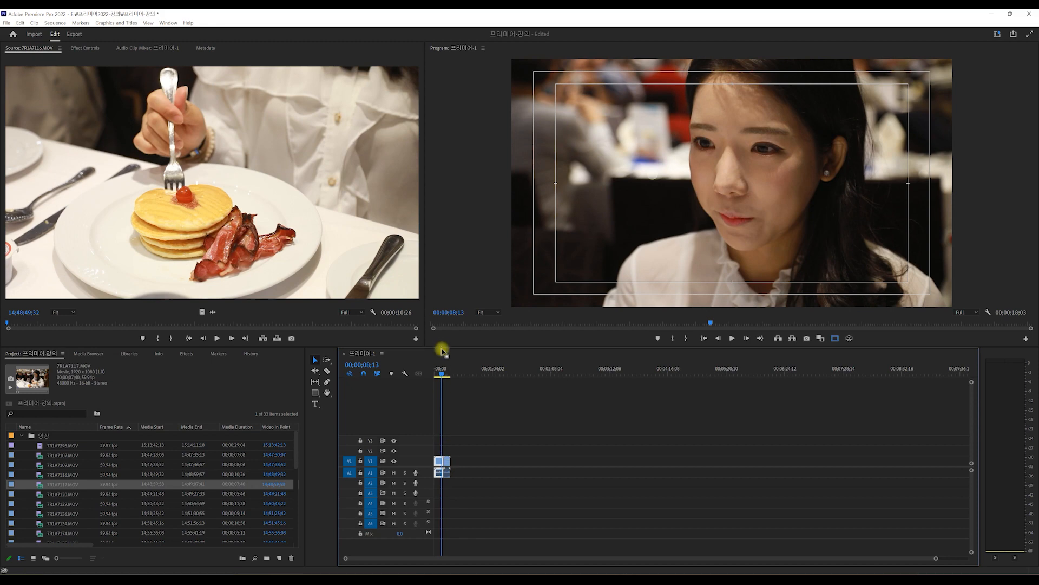
{"action": "left_click", "coordinate": [443, 369]}
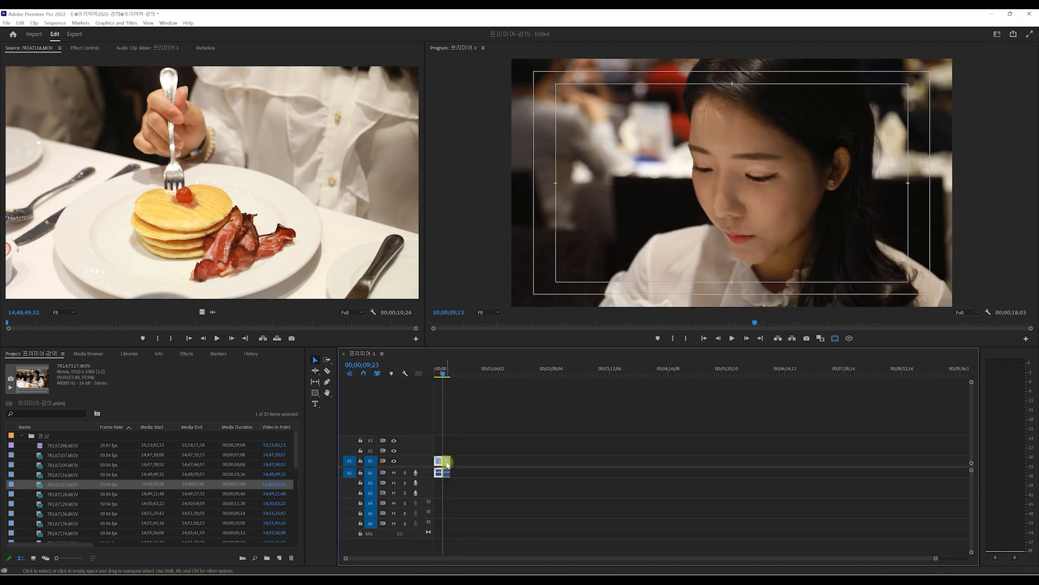
{"action": "right_click", "coordinate": [447, 464]}
{"action": "left_click", "coordinate": [463, 479]}
{"action": "key", "text": "equal"}
{"action": "key", "text": "equal"}
{"action": "key", "text": "equal"}
{"action": "key", "text": "minus"}
{"action": "key", "text": "equal"}
{"action": "key", "text": "equal"}
{"action": "key", "text": "minus"}
{"action": "key", "text": "minus"}
{"action": "key", "text": "equal"}
{"action": "left_click", "coordinate": [541, 461]}
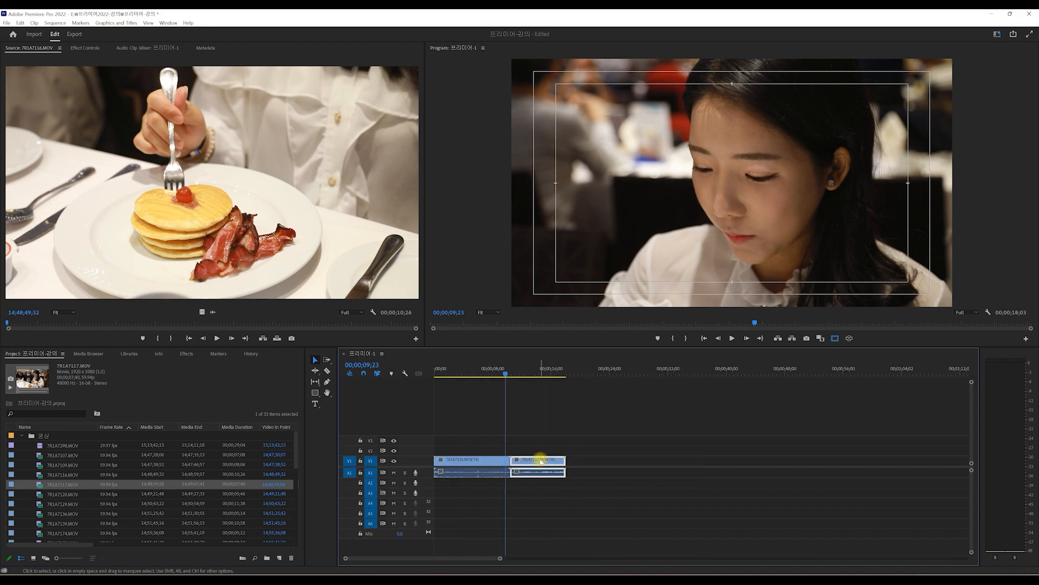
{"action": "right_click", "coordinate": [541, 462]}
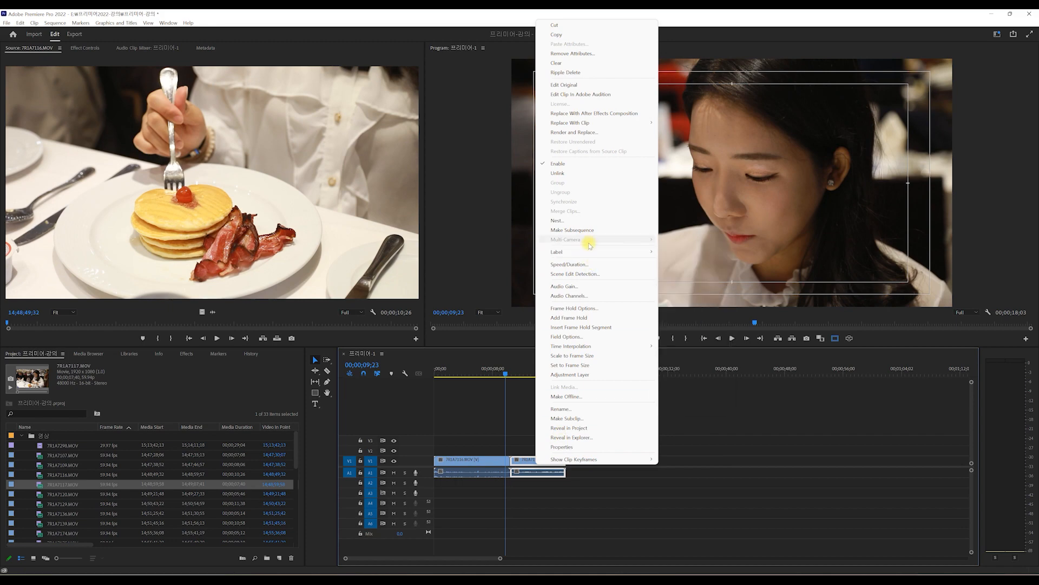
{"action": "mouse_move", "coordinate": [581, 255]}
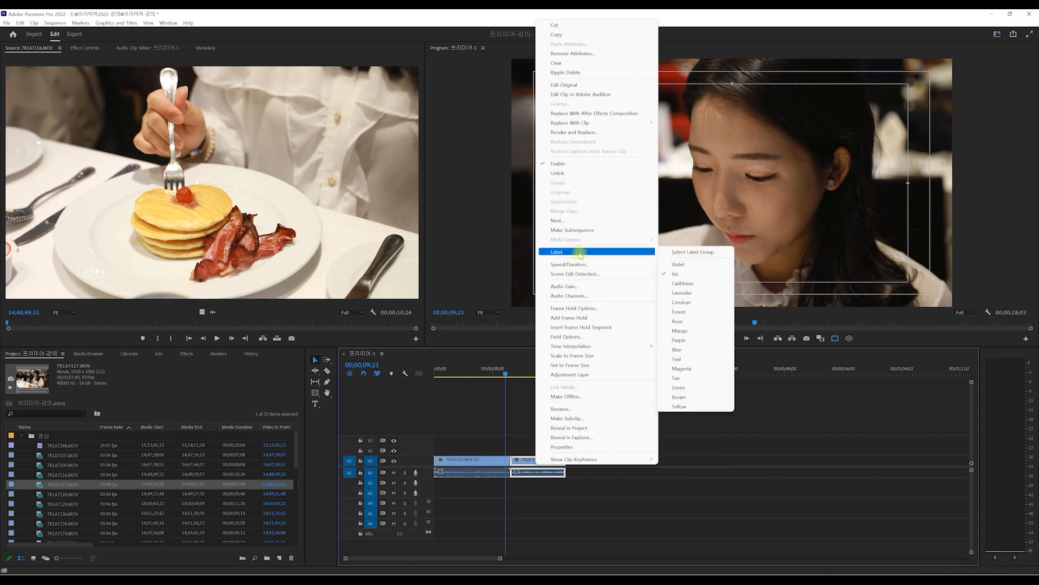
{"action": "left_click", "coordinate": [709, 321]}
{"action": "left_click", "coordinate": [554, 436]}
Step: Put the sequence playhead at the cut between the two clips, 00;00;10;12, and load 7R1A7107.MOV in the Source Monitor
{"action": "left_click", "coordinate": [474, 371]}
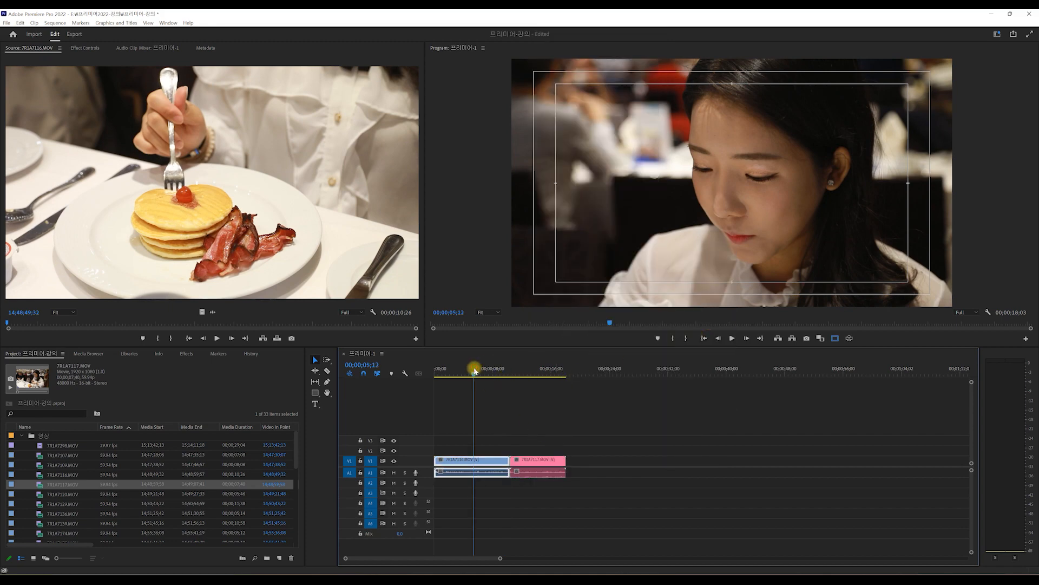
{"action": "mouse_move", "coordinate": [504, 374]}
{"action": "left_mouse_down"}
{"action": "mouse_move", "coordinate": [494, 374]}
{"action": "mouse_move", "coordinate": [522, 374]}
{"action": "mouse_move", "coordinate": [508, 388]}
{"action": "left_mouse_up"}
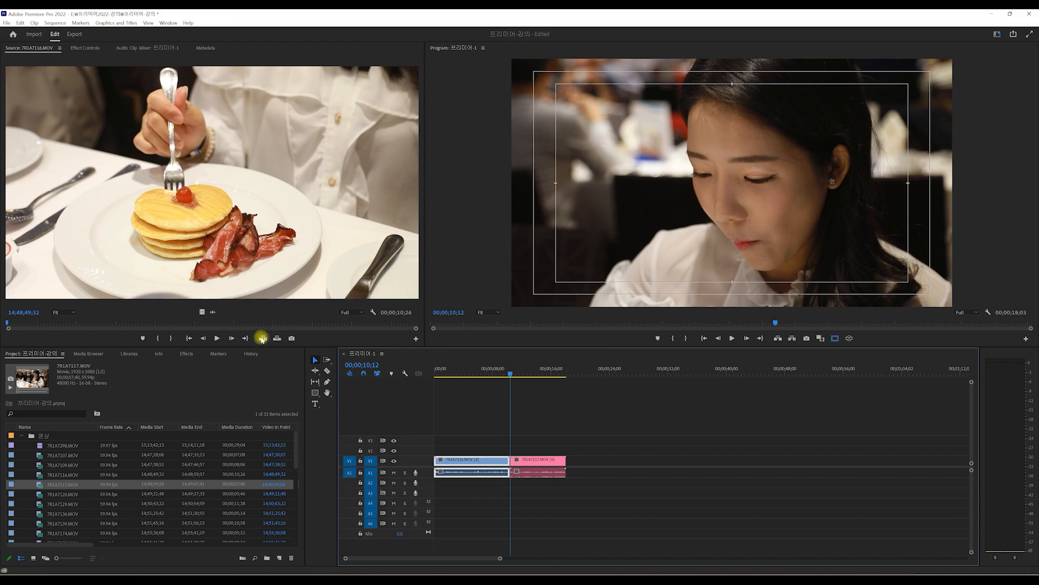
{"action": "double_click", "coordinate": [57, 455]}
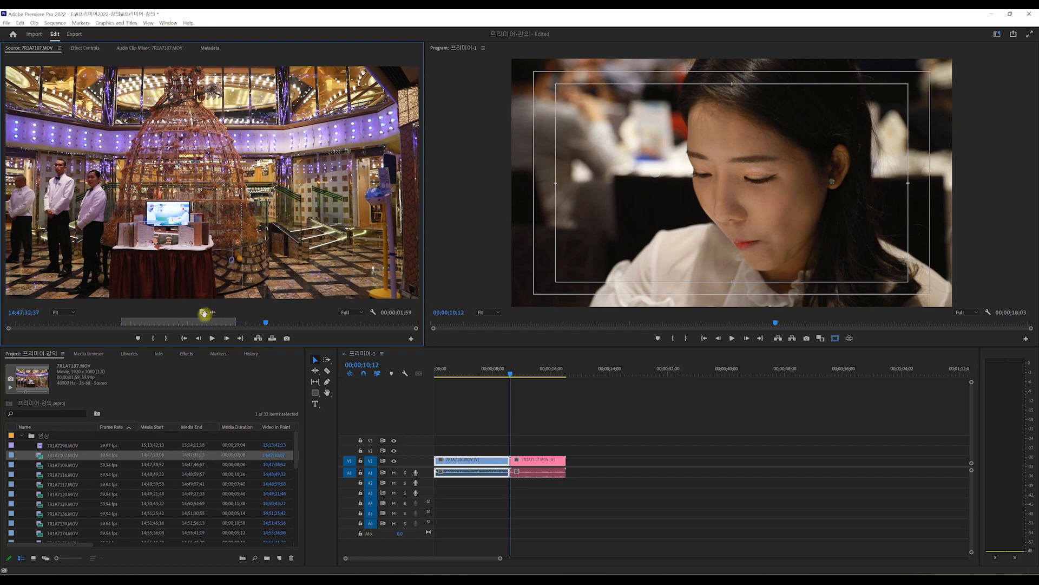
{"action": "left_click", "coordinate": [191, 324]}
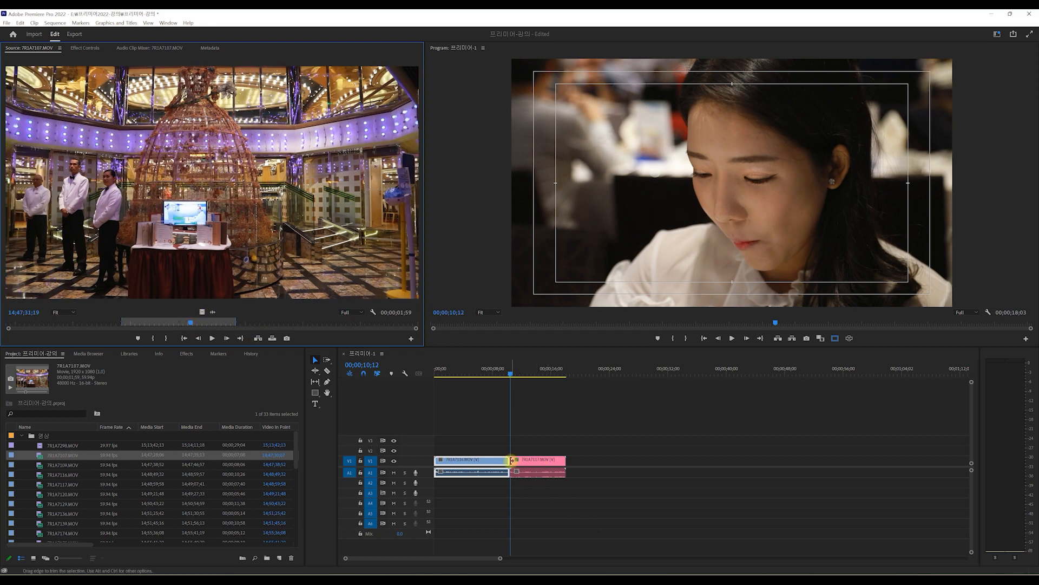
Step: Insert the marked range of 7R1A7107.MOV between the two sequence clips, and undo the insert
{"action": "left_click", "coordinate": [259, 338]}
{"action": "left_click", "coordinate": [521, 460]}
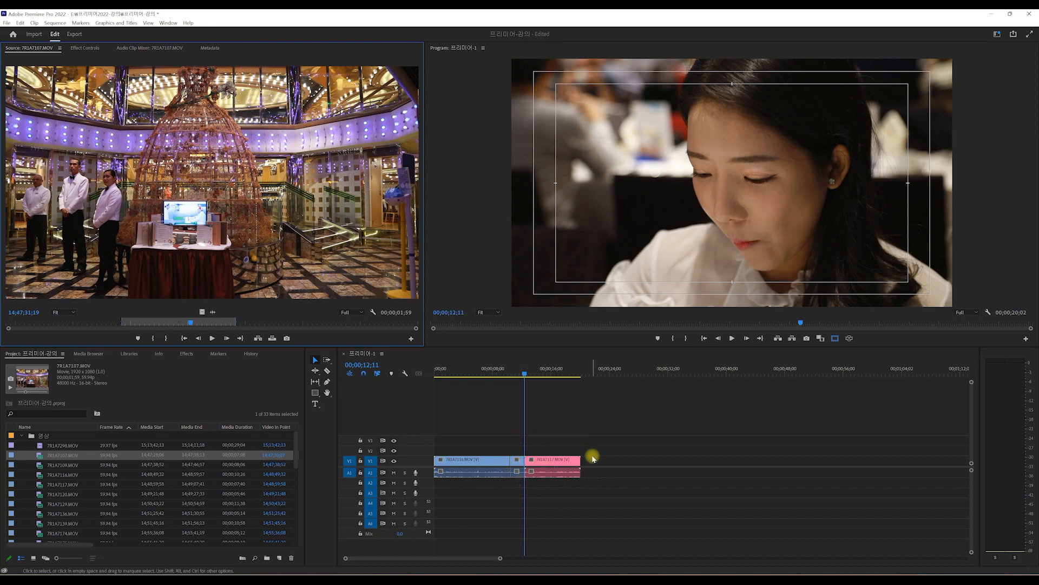
{"action": "key", "text": "ctrl+z"}
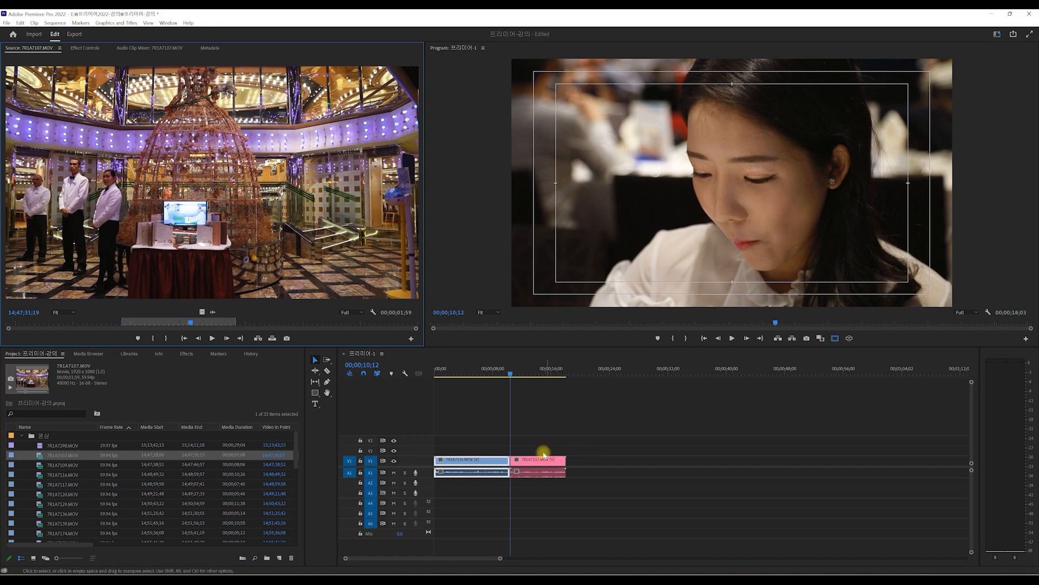
Step: Trim the end of the Rose clip to 00;00;12;03, and try inserting the marked source range before it, undoing each insert
{"action": "left_click_drag", "start_coordinate": [565, 461], "coordinate": [511, 462]}
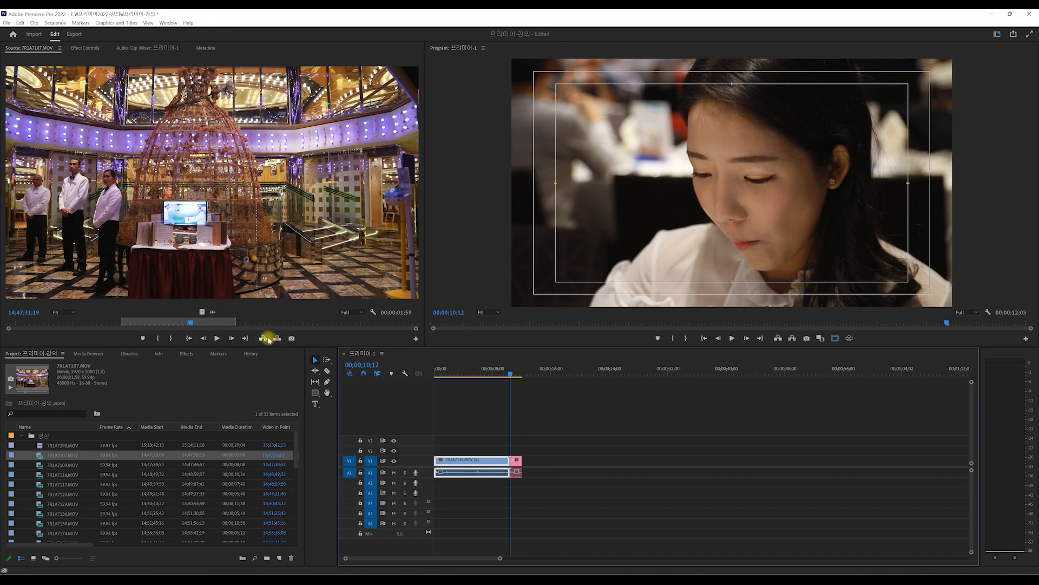
{"action": "left_click", "coordinate": [265, 339]}
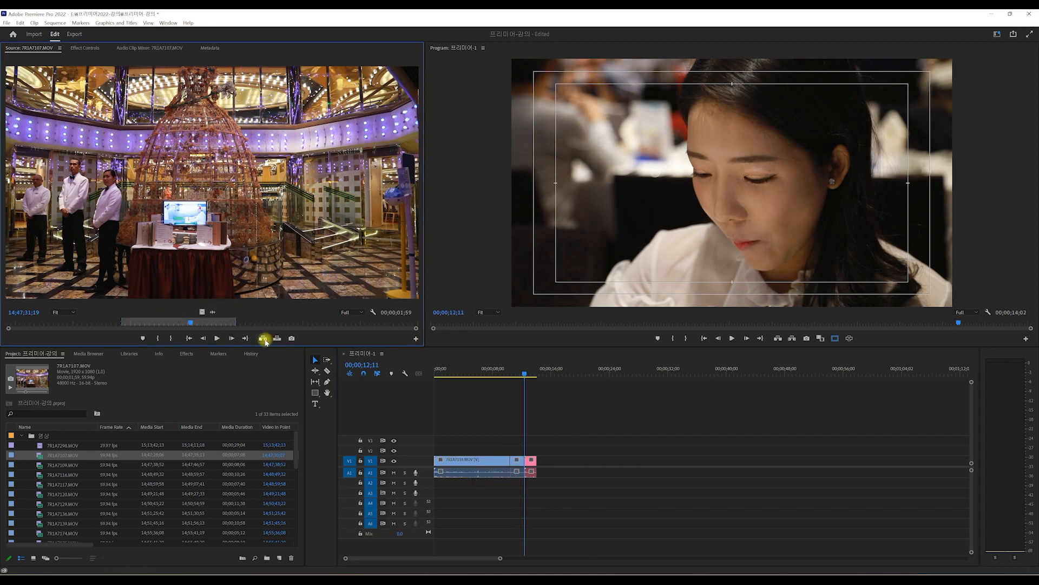
{"action": "key", "text": "ctrl+z"}
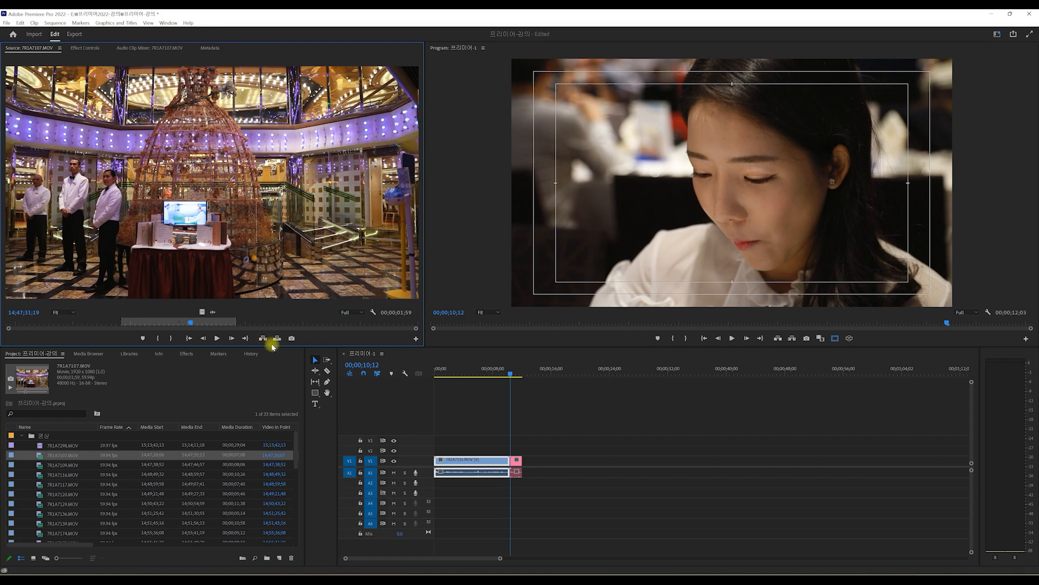
{"action": "left_click", "coordinate": [264, 339]}
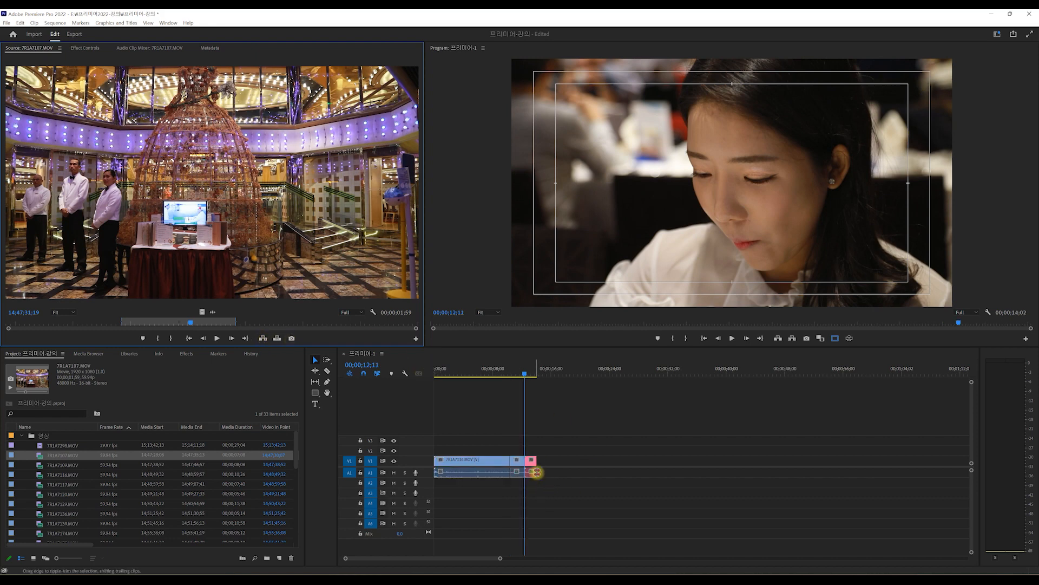
{"action": "key", "text": "ctrl+z"}
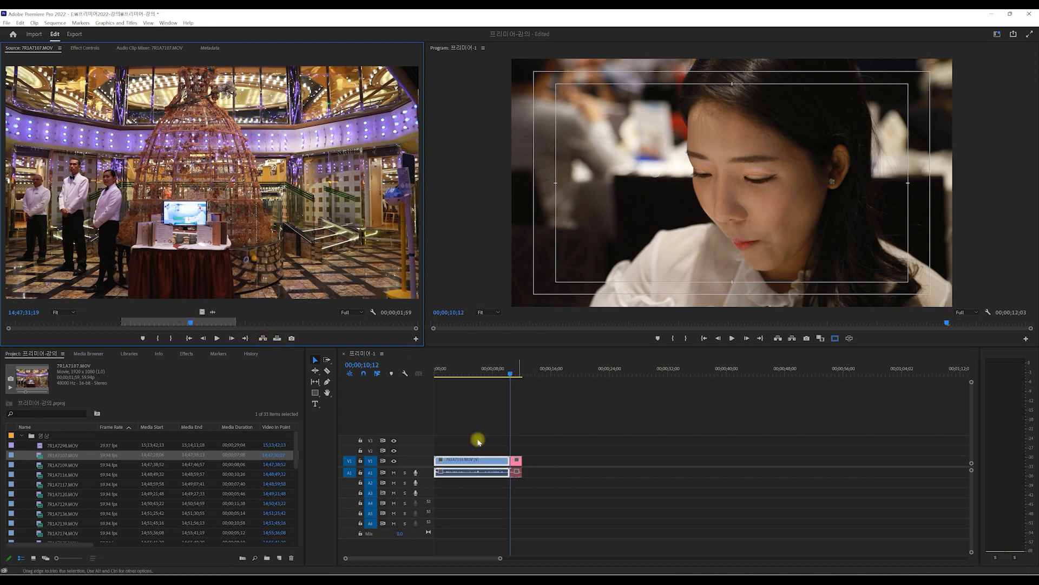
Step: Overwrite the trimmed Rose clip with the marked range of 7R1A7107.MOV at the playhead, undoing each overwrite
{"action": "left_click", "coordinate": [279, 339]}
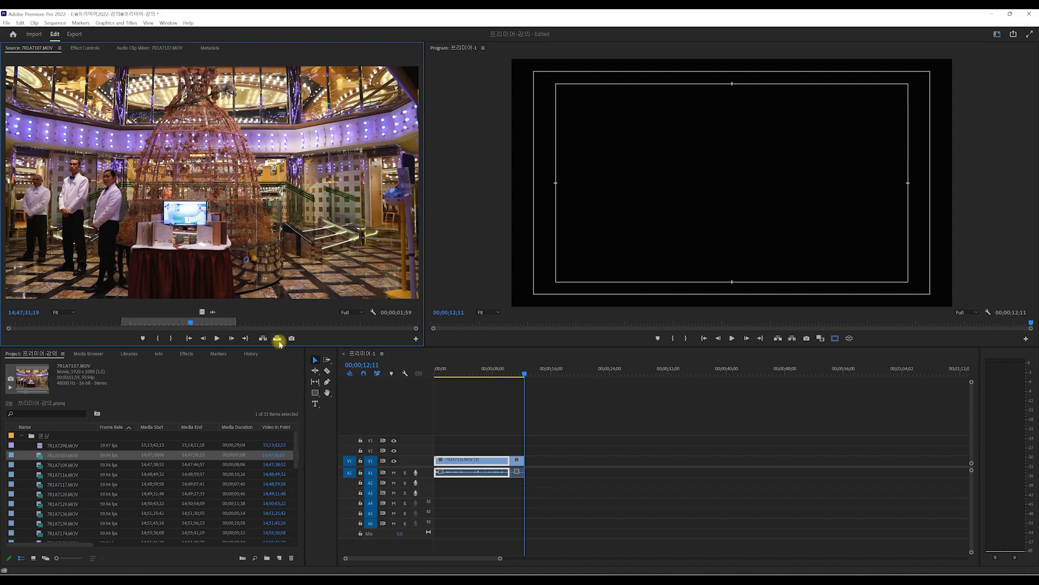
{"action": "key", "text": "ctrl+z"}
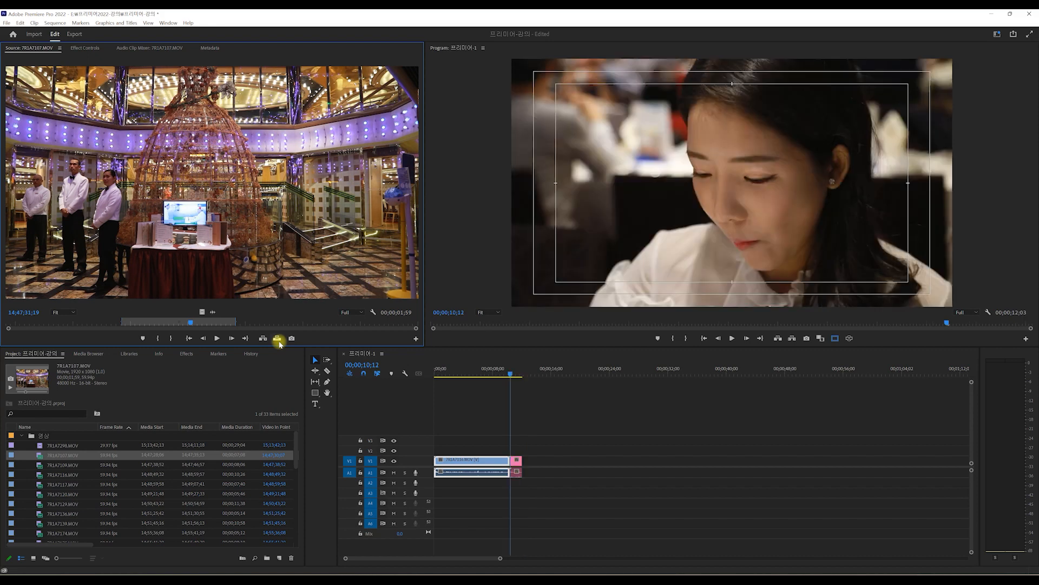
{"action": "left_click", "coordinate": [277, 339]}
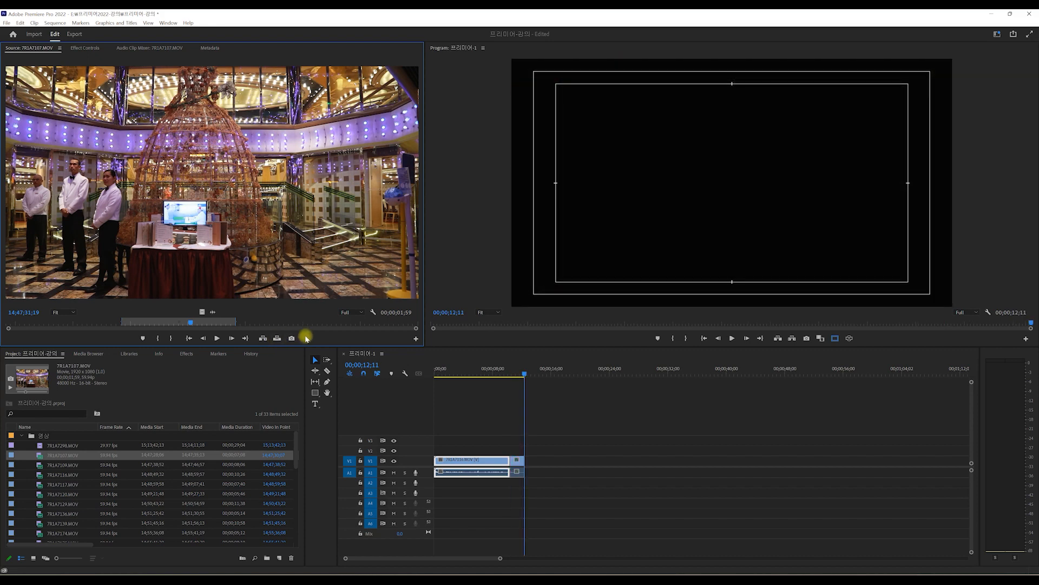
{"action": "key", "text": "ctrl+z"}
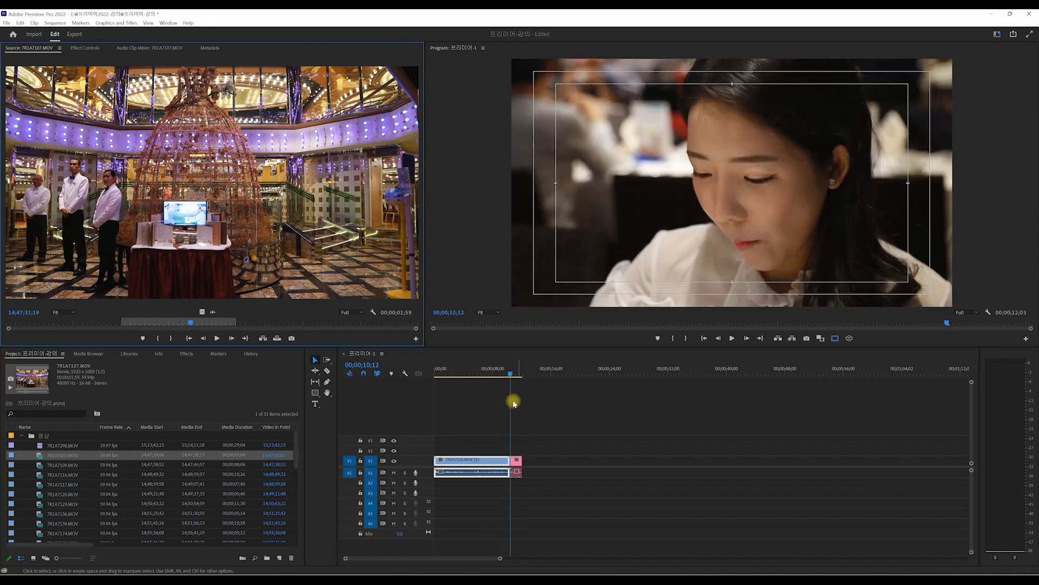
{"action": "left_click", "coordinate": [276, 339]}
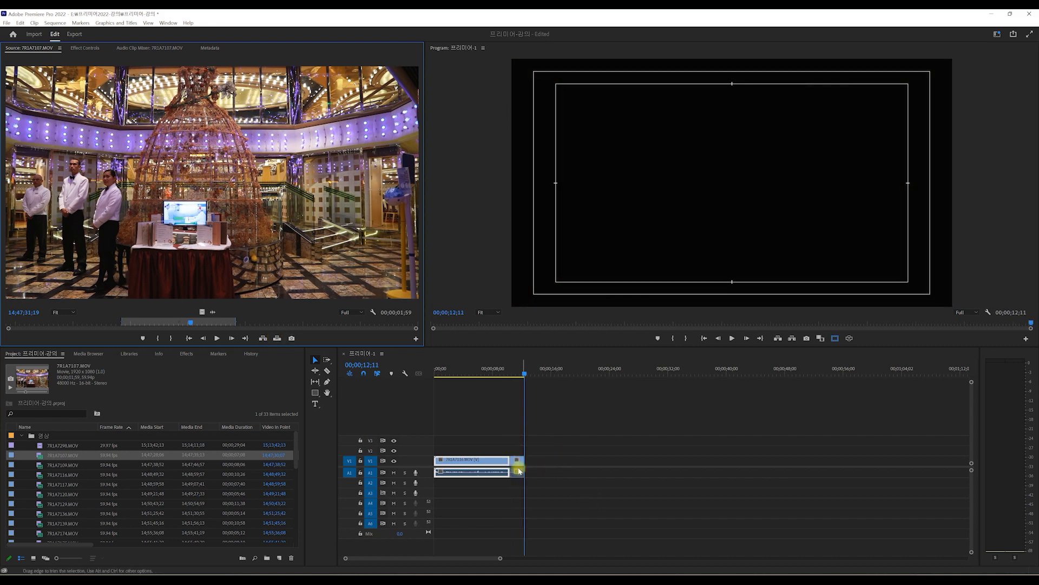
{"action": "key", "text": "ctrl+z"}
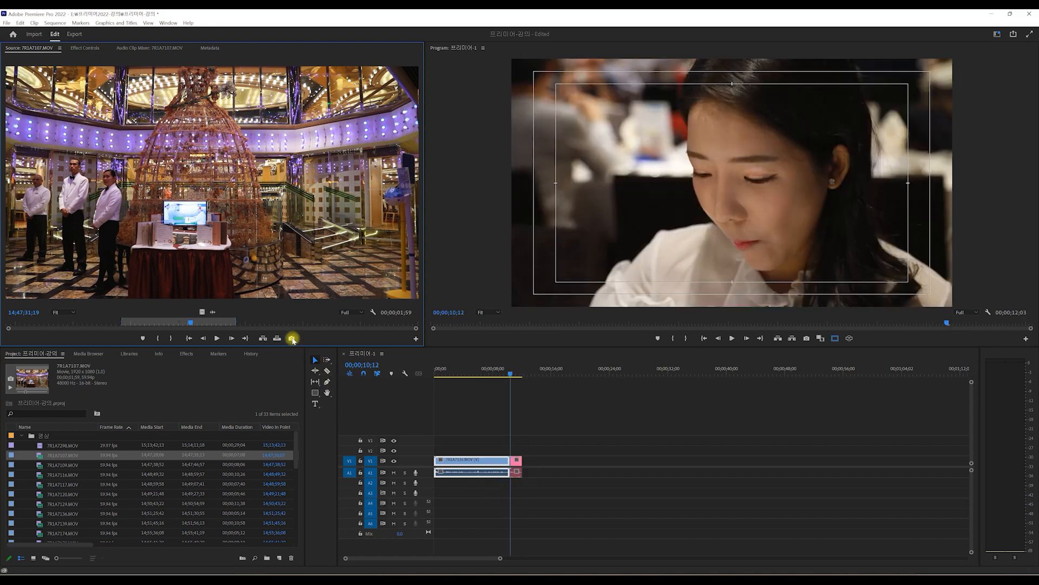
Step: Scrub through the current source clip, preview 7R1A7136.MOV, and load 7R1A7174.MOV in the Source Monitor
{"action": "left_click_drag", "start_coordinate": [276, 323], "coordinate": [259, 323]}
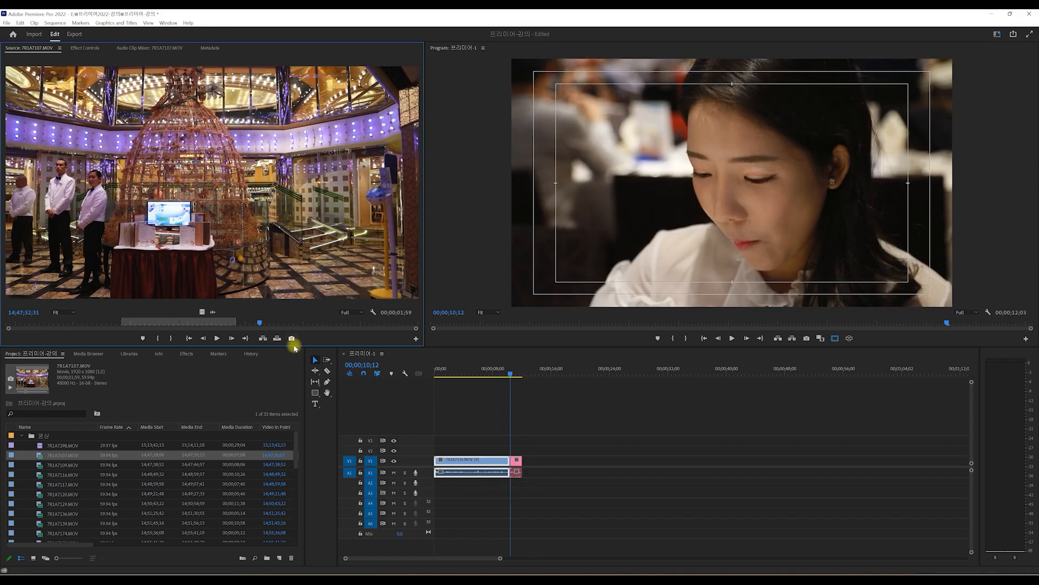
{"action": "left_click", "coordinate": [282, 322]}
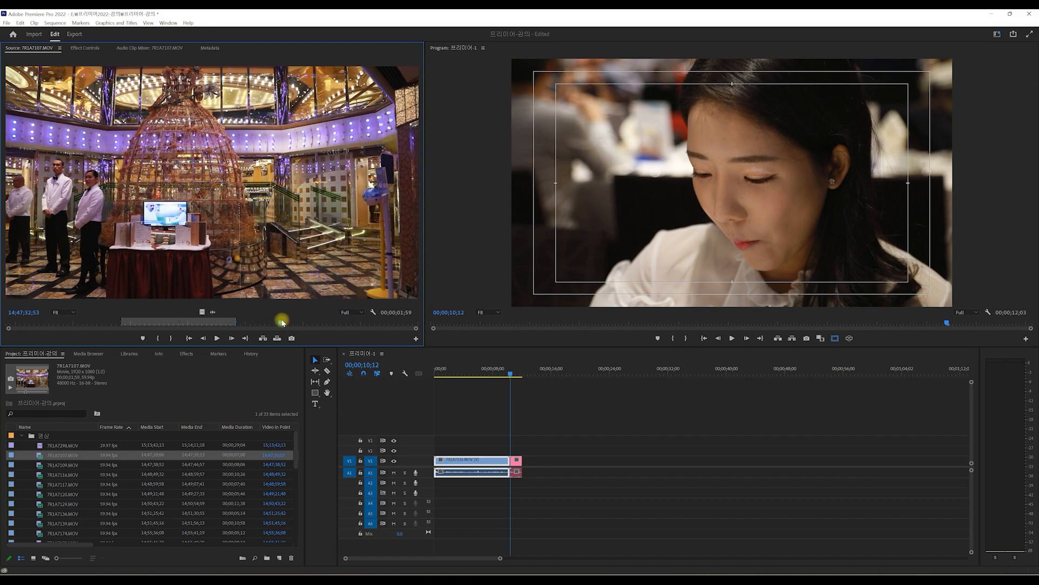
{"action": "left_click_drag", "start_coordinate": [282, 323], "coordinate": [285, 322]}
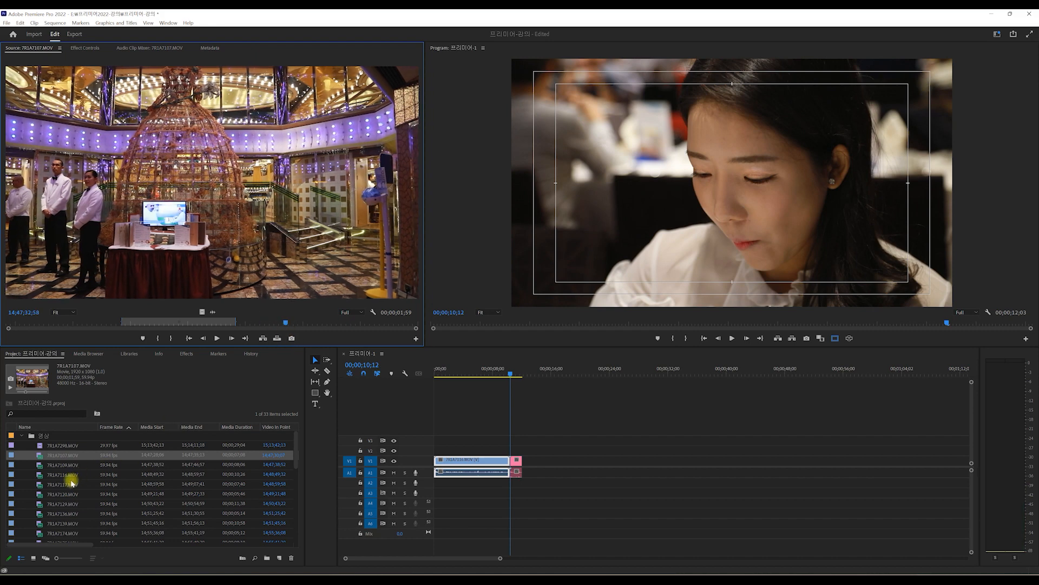
{"action": "scroll", "coordinate": [71, 481], "scroll_direction": "down", "scroll_amount": 1}
{"action": "double_click", "coordinate": [39, 494]}
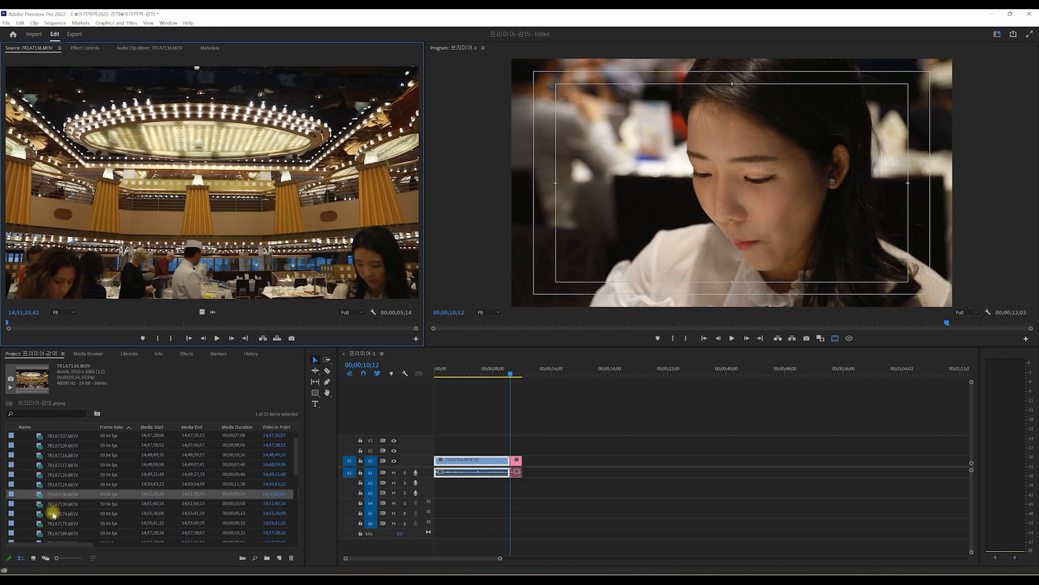
{"action": "double_click", "coordinate": [52, 513]}
{"action": "scroll", "coordinate": [63, 508], "scroll_direction": "down", "scroll_amount": 2}
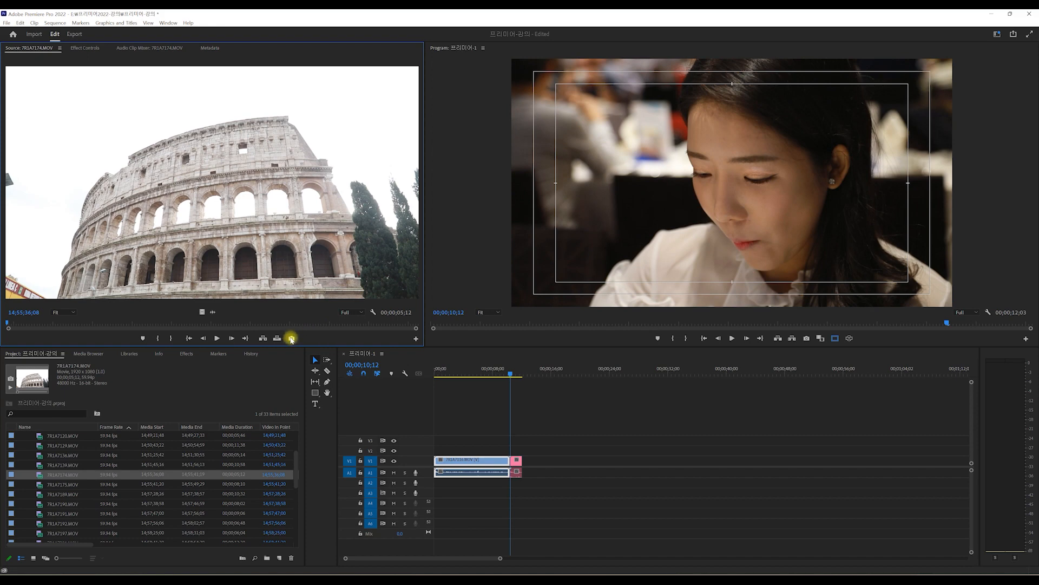
Step: Start exporting the current 7R1A7174.MOV frame as img-1, and browse to the 프리미어2022-강의 folder on the Work(2) (E:) drive for the destination
{"action": "left_click", "coordinate": [292, 338]}
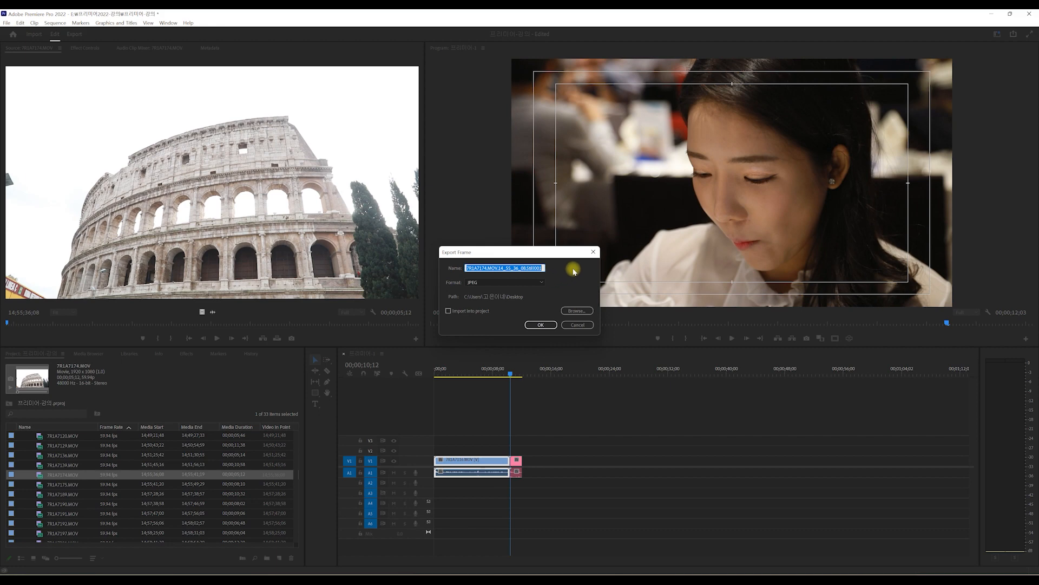
{"action": "key", "text": "BackSpace"}
{"action": "left_click", "coordinate": [577, 310]}
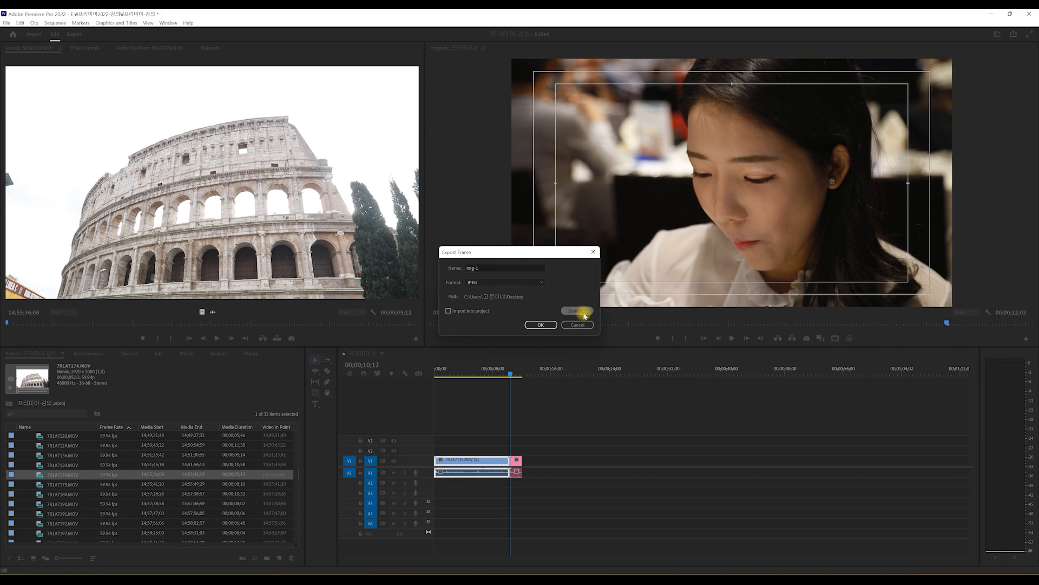
{"action": "left_click", "coordinate": [477, 482]}
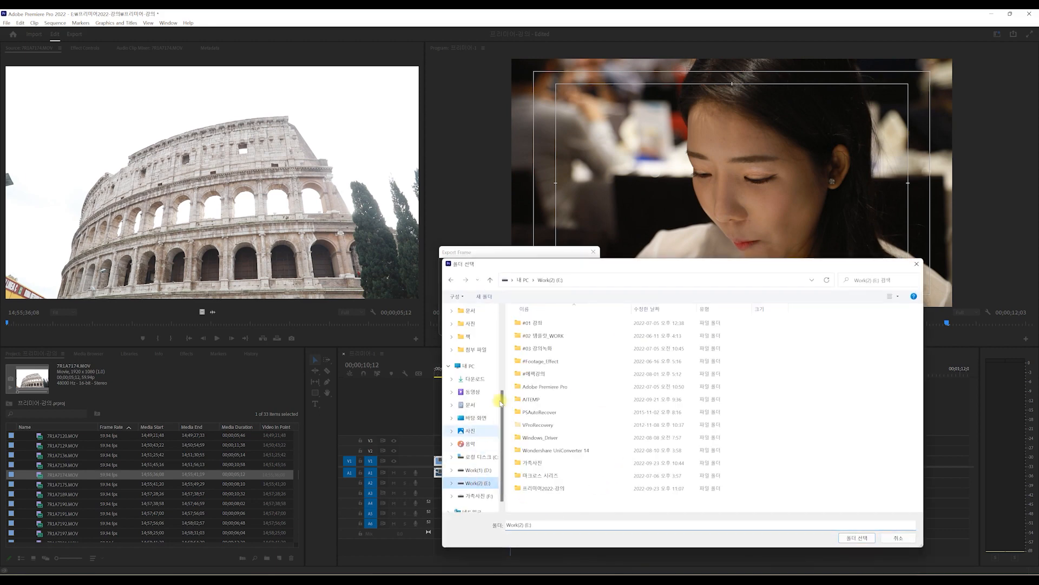
{"action": "left_click", "coordinate": [546, 486]}
{"action": "double_click", "coordinate": [546, 486]}
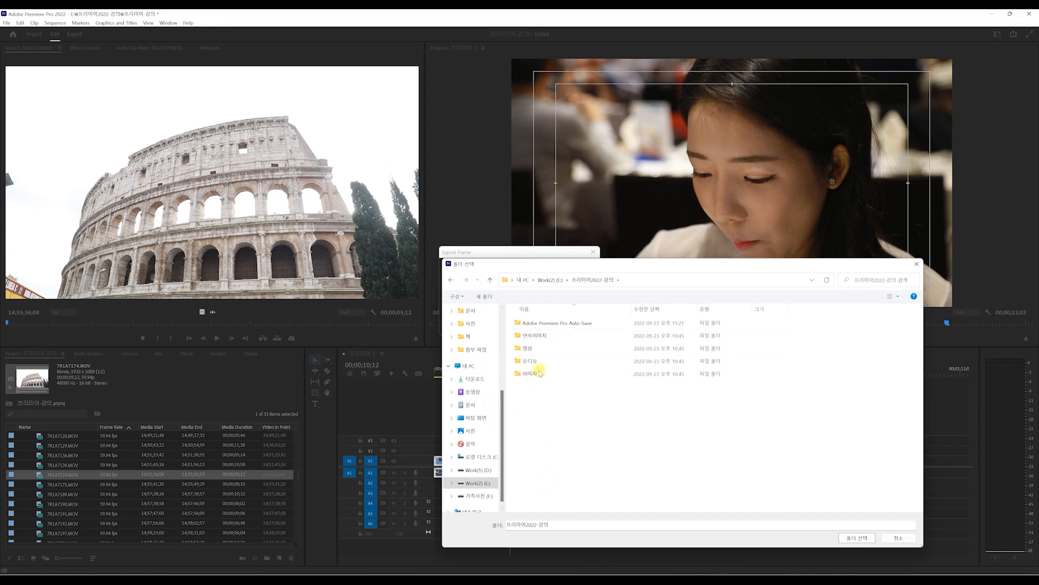
Step: Create a folder named 캡처이미지 inside 프리미어2022-강의 and select it as the export path
{"action": "right_click", "coordinate": [550, 411]}
{"action": "left_click", "coordinate": [552, 410]}
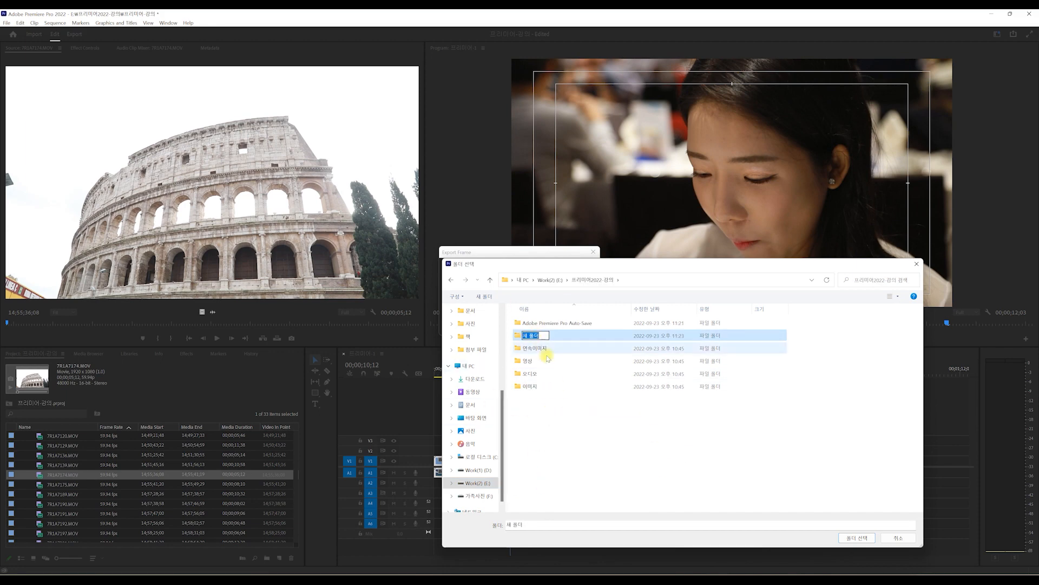
{"action": "type", "text": "zo"}
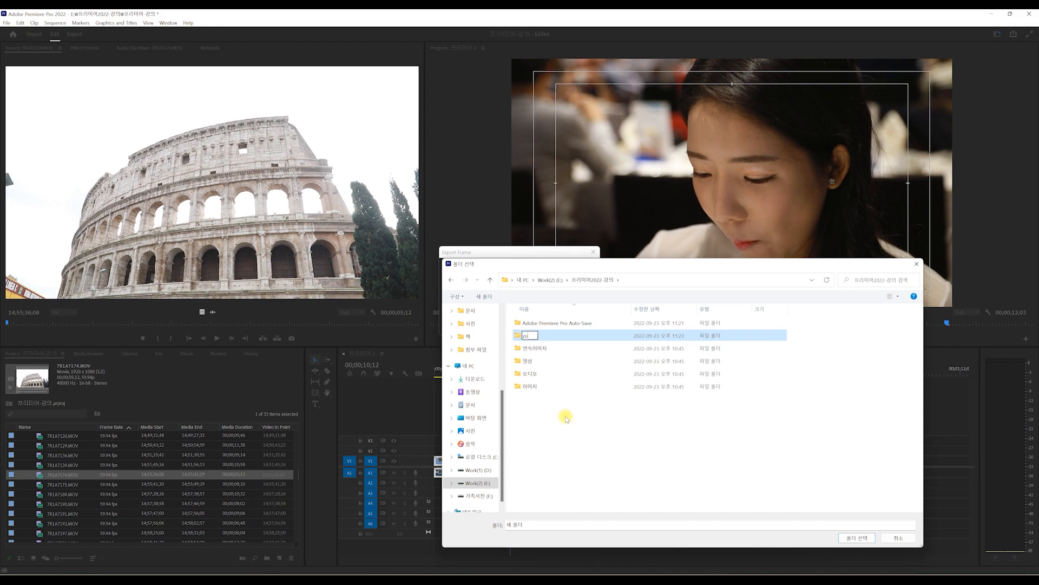
{"action": "type", "text": "qcj"}
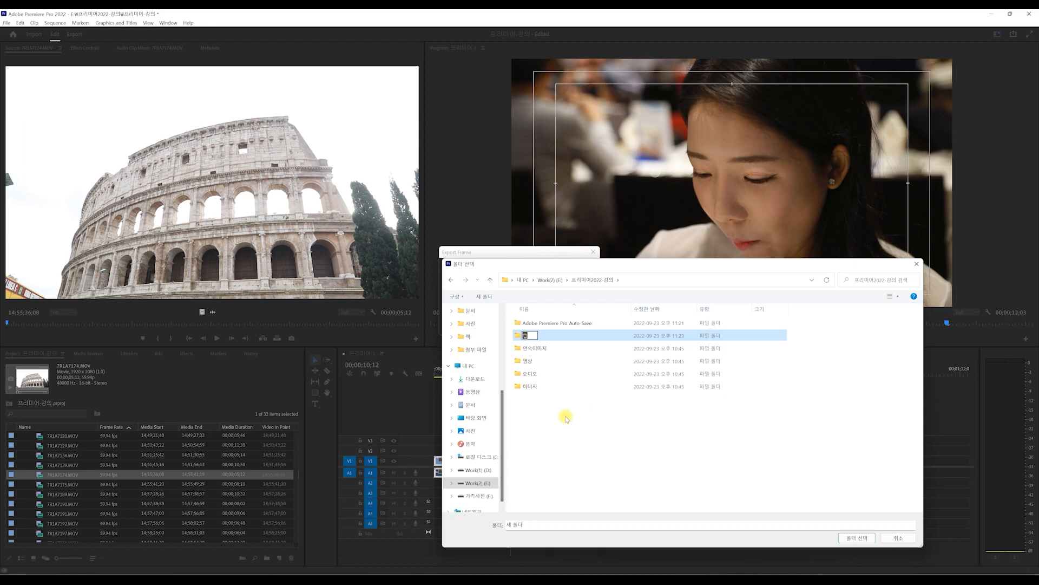
{"action": "type", "text": "dlalwl"}
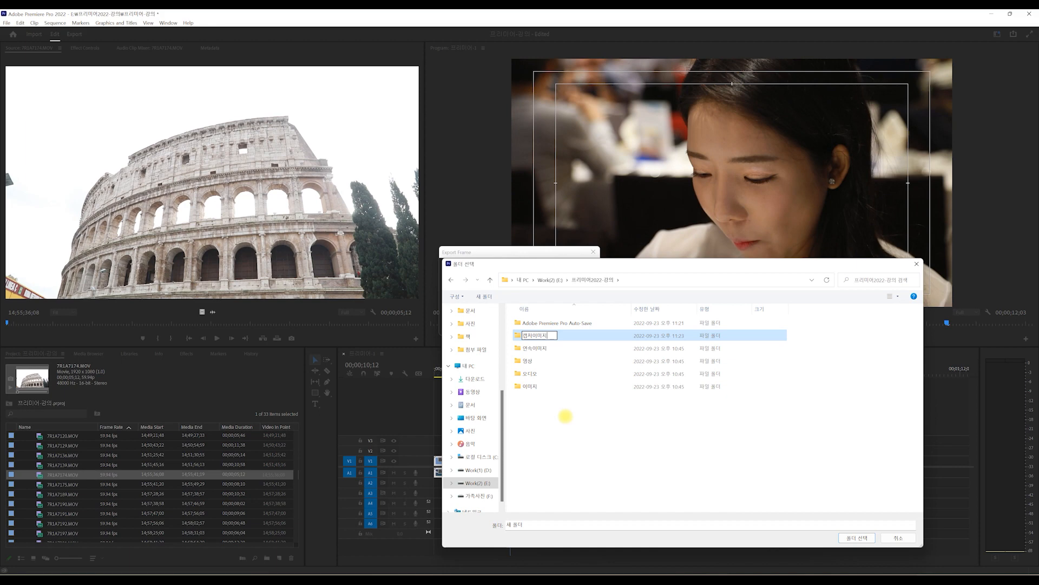
{"action": "key", "text": "Return"}
{"action": "double_click", "coordinate": [533, 386]}
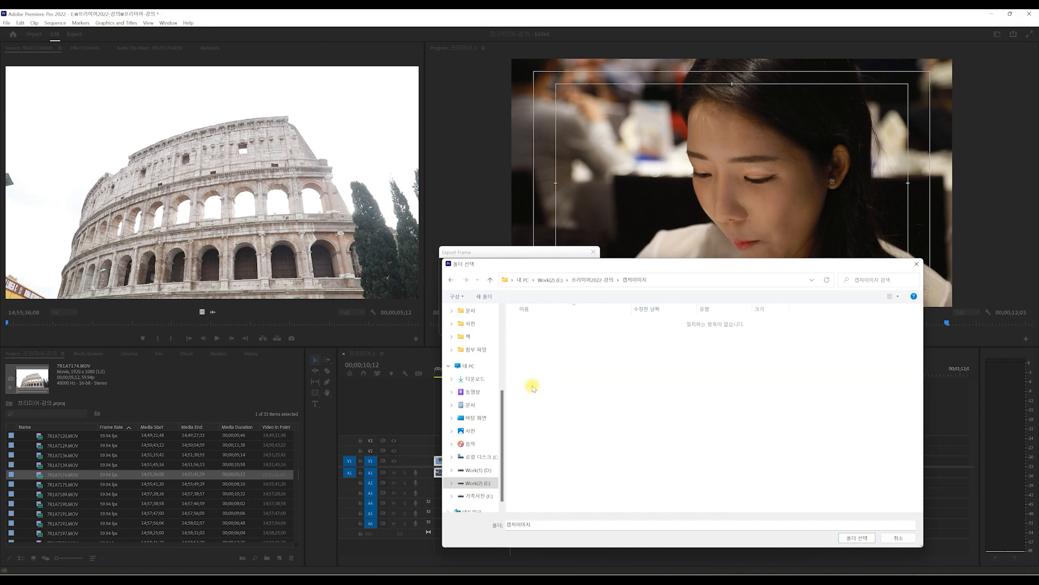
{"action": "left_click", "coordinate": [857, 538]}
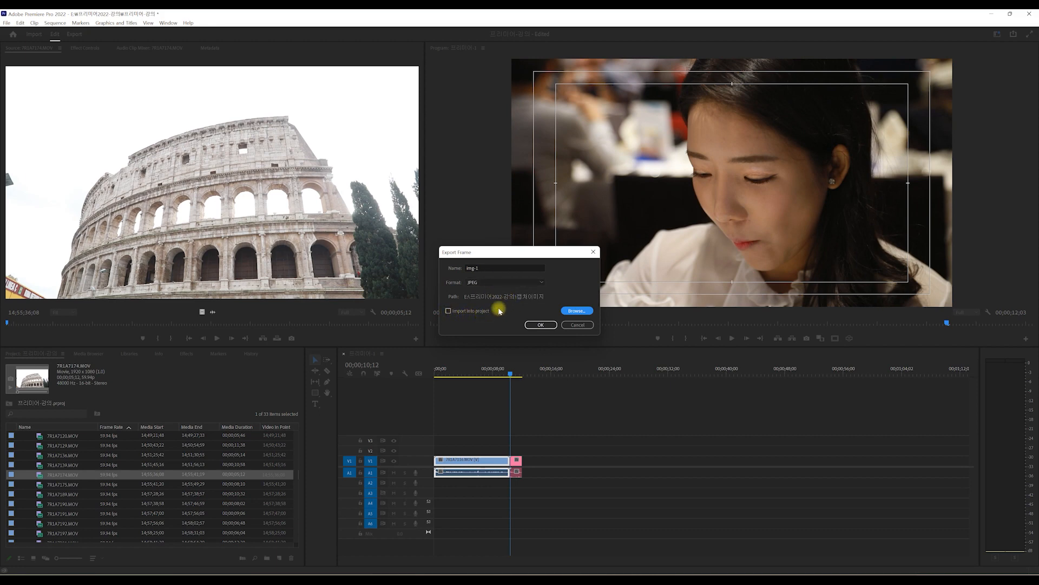
Step: Enable Import into project, and view the 캡처이미지 folder in File Explorer before returning to the frame export settings
{"action": "left_click", "coordinate": [449, 311]}
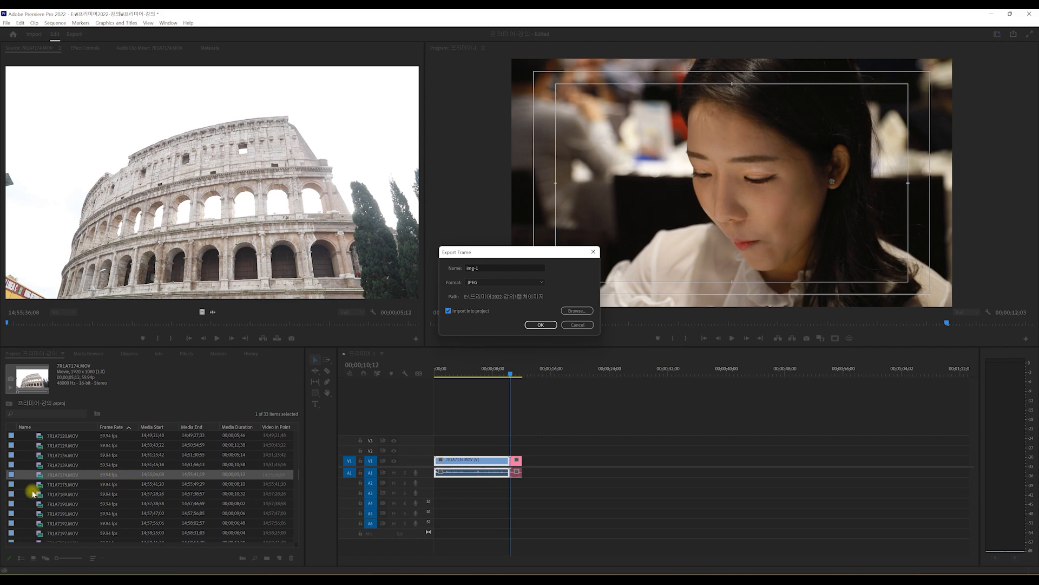
{"action": "left_click", "coordinate": [351, 568]}
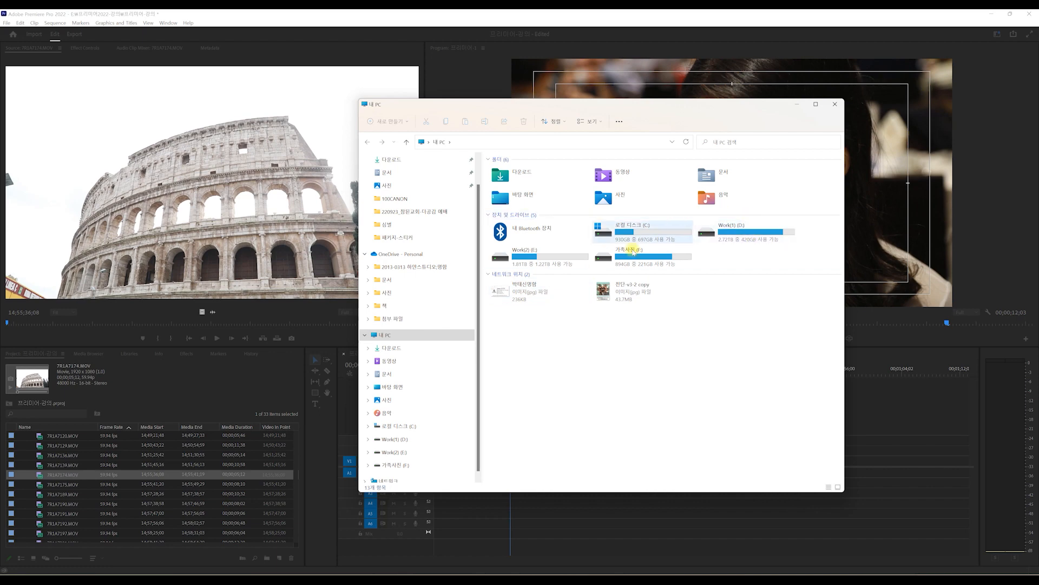
{"action": "double_click", "coordinate": [561, 256]}
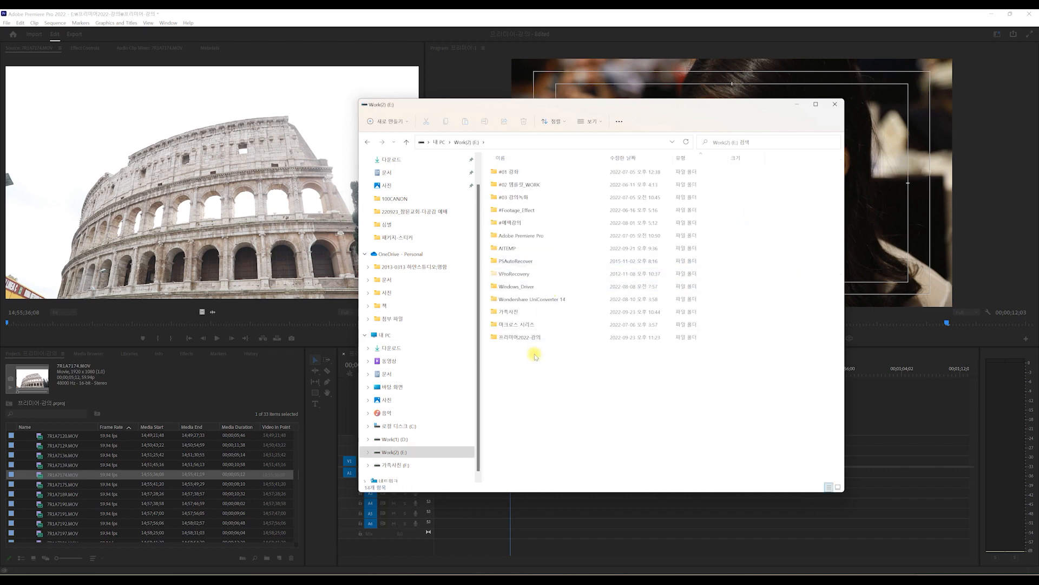
{"action": "double_click", "coordinate": [529, 337]}
{"action": "double_click", "coordinate": [512, 235]}
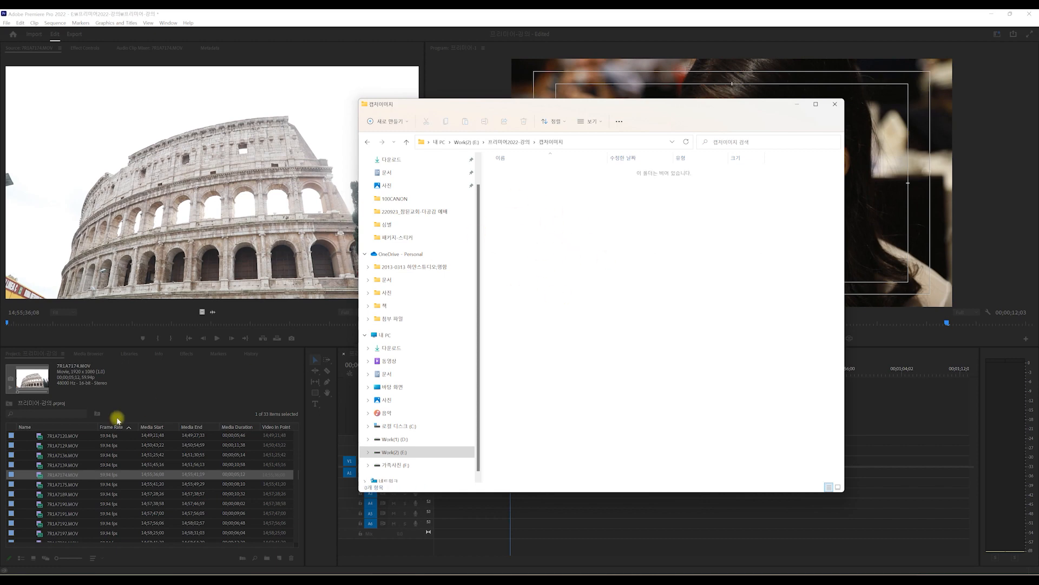
{"action": "left_click", "coordinate": [320, 458]}
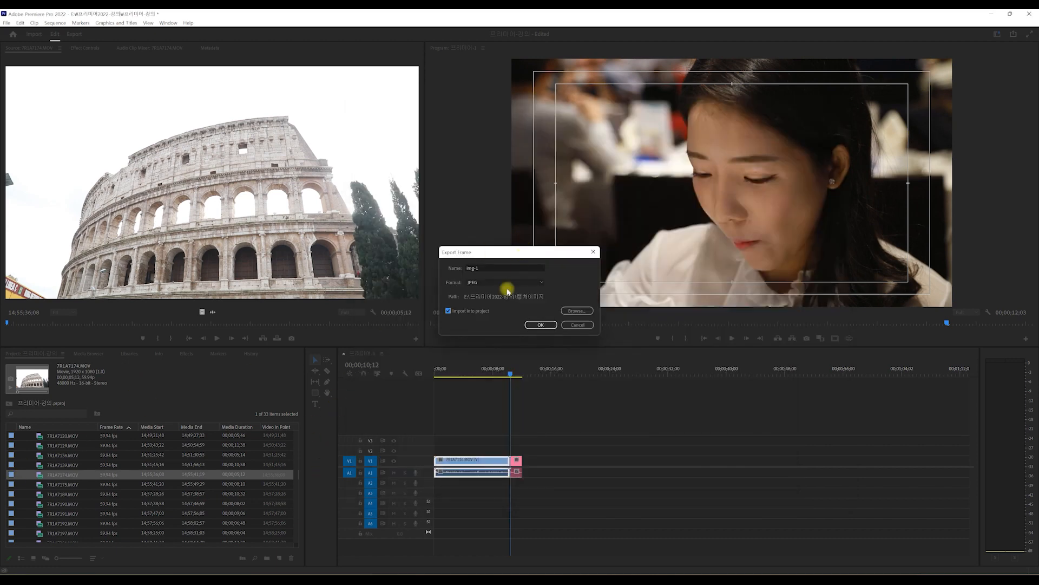
Step: Toggle Import into project for the frame export, and recheck the 캡처이미지 folder in File Explorer
{"action": "left_click", "coordinate": [448, 312]}
{"action": "key", "text": "alt+Tab"}
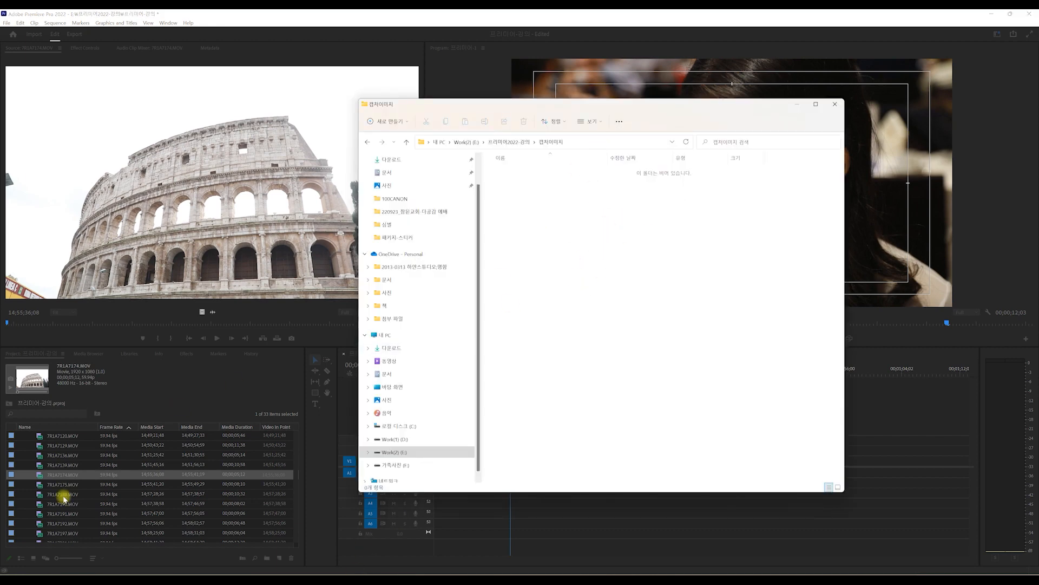
{"action": "key", "text": "alt+Tab"}
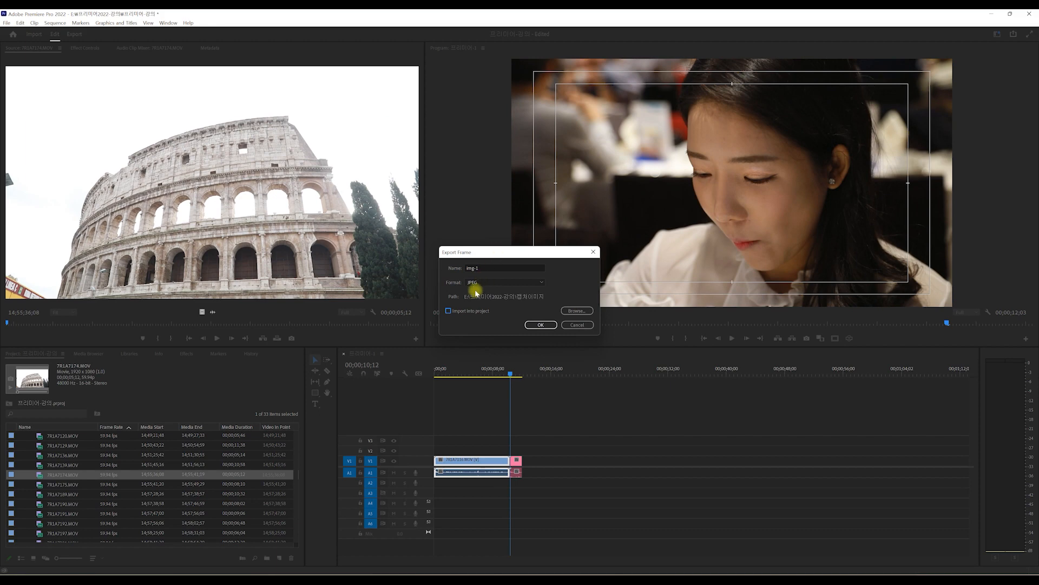
{"action": "left_click", "coordinate": [448, 312]}
{"action": "left_click", "coordinate": [448, 312]}
{"action": "left_click", "coordinate": [448, 311]}
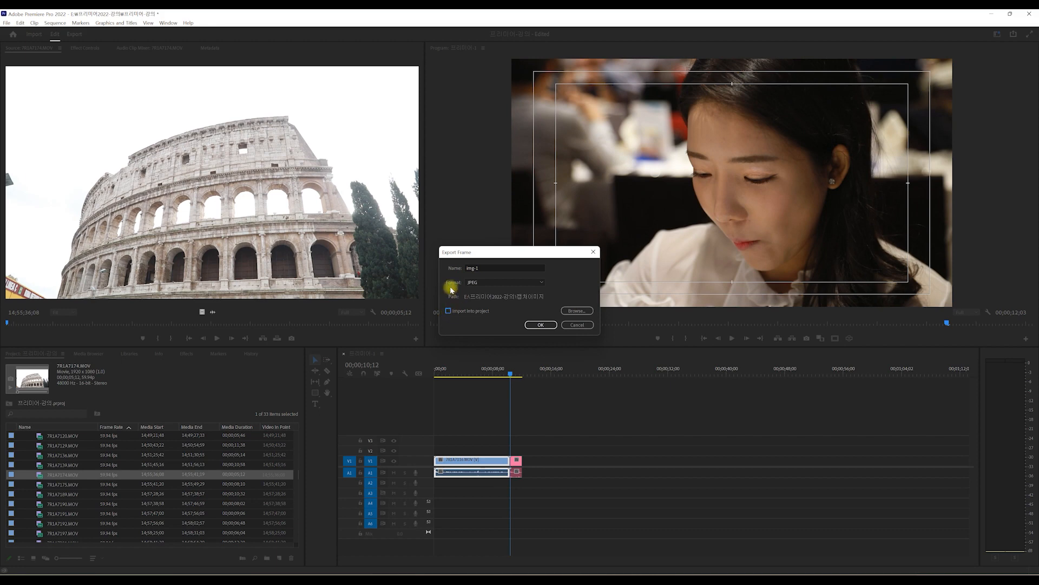
Step: Set the frame export format to PNG, enable Import into project, and export img-1
{"action": "left_click", "coordinate": [495, 284]}
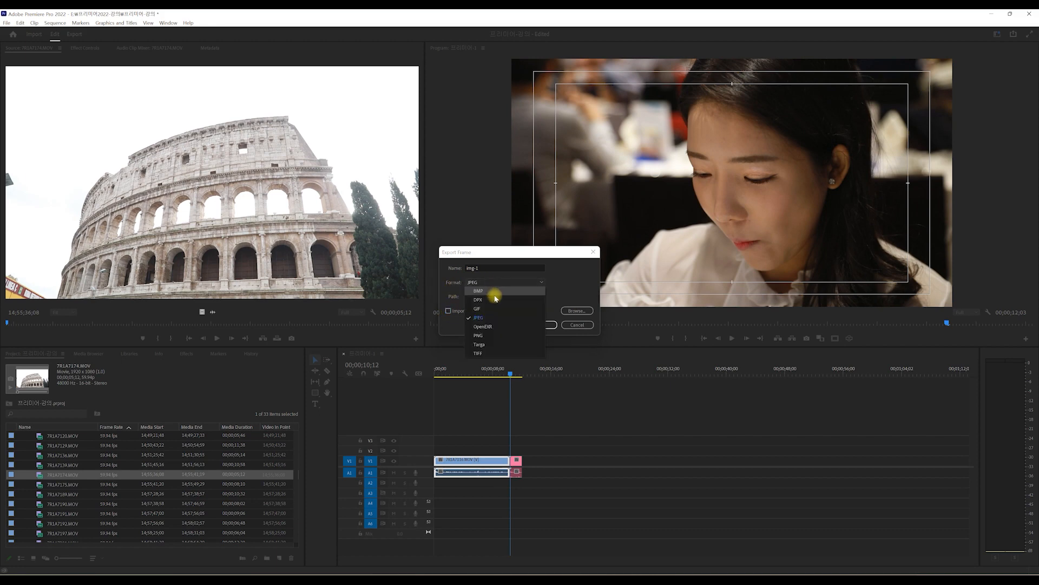
{"action": "left_click", "coordinate": [482, 336]}
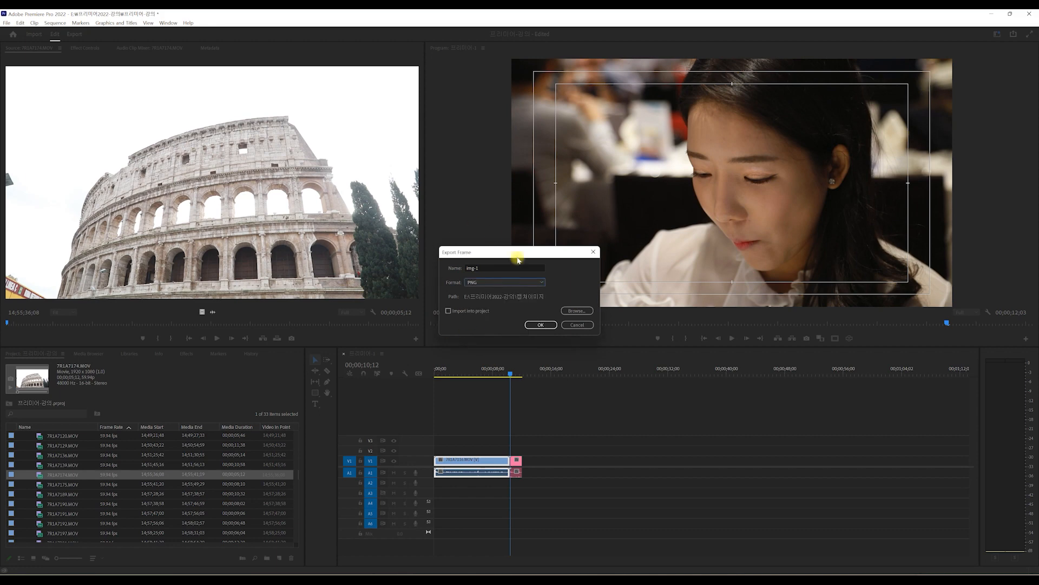
{"action": "left_click", "coordinate": [449, 312]}
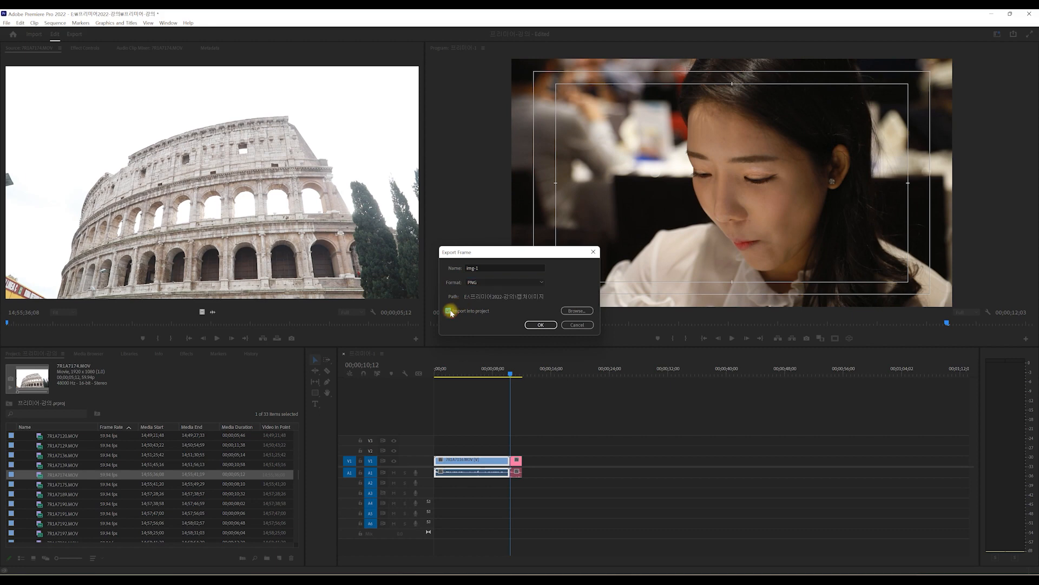
{"action": "left_click", "coordinate": [541, 325]}
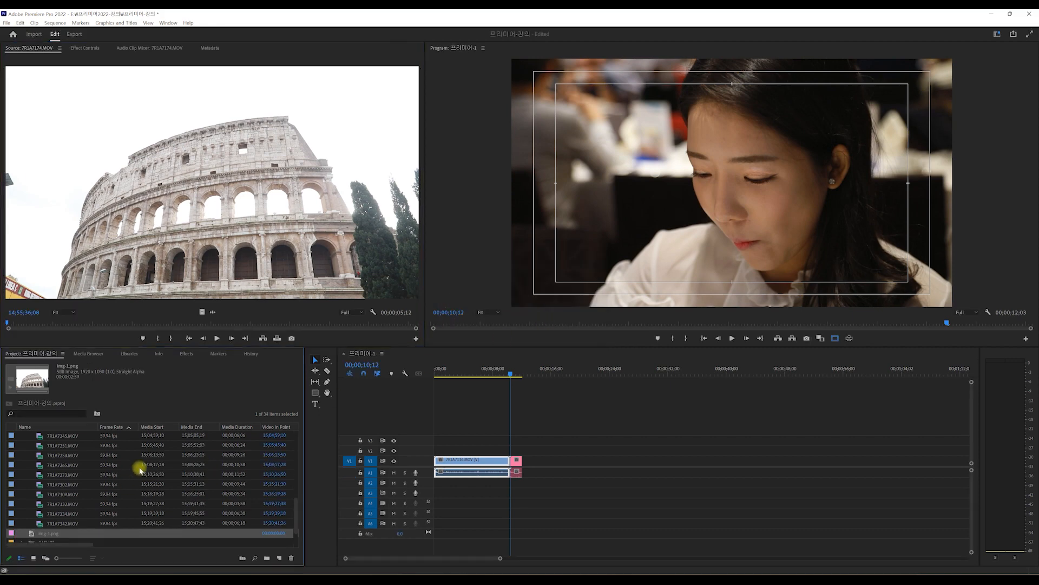
Step: Append img-1.png to V1 after the existing clips, and scrub the still and the source clip to compare them
{"action": "left_click_drag", "start_coordinate": [31, 536], "coordinate": [530, 462]}
{"action": "left_click_drag", "start_coordinate": [524, 379], "coordinate": [448, 402]}
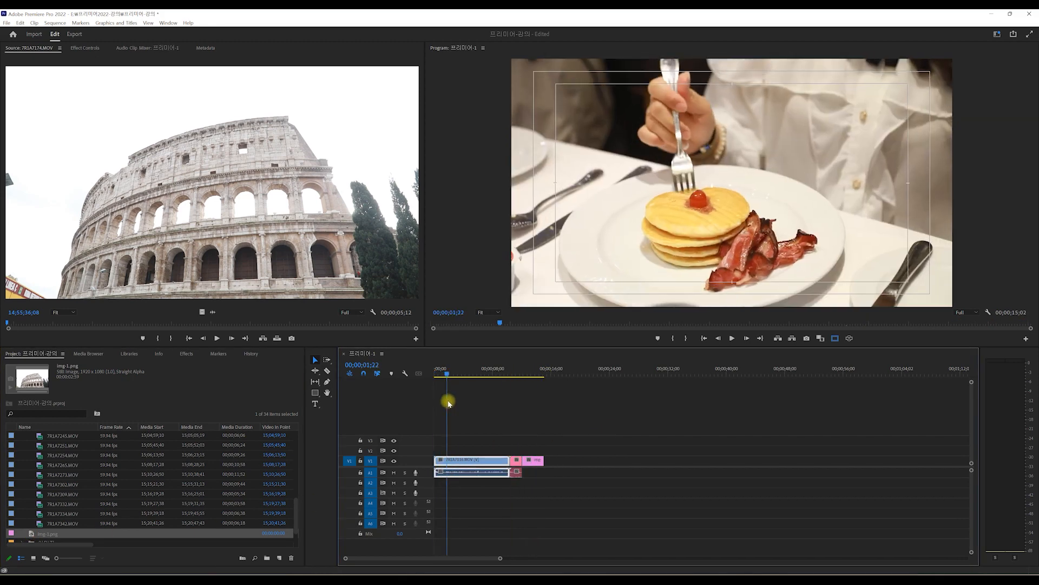
{"action": "scroll", "coordinate": [190, 453], "scroll_direction": "up", "scroll_amount": 2}
{"action": "left_click_drag", "start_coordinate": [58, 324], "coordinate": [259, 327]}
{"action": "left_click_drag", "start_coordinate": [506, 385], "coordinate": [529, 381]}
{"action": "left_click", "coordinate": [27, 321]}
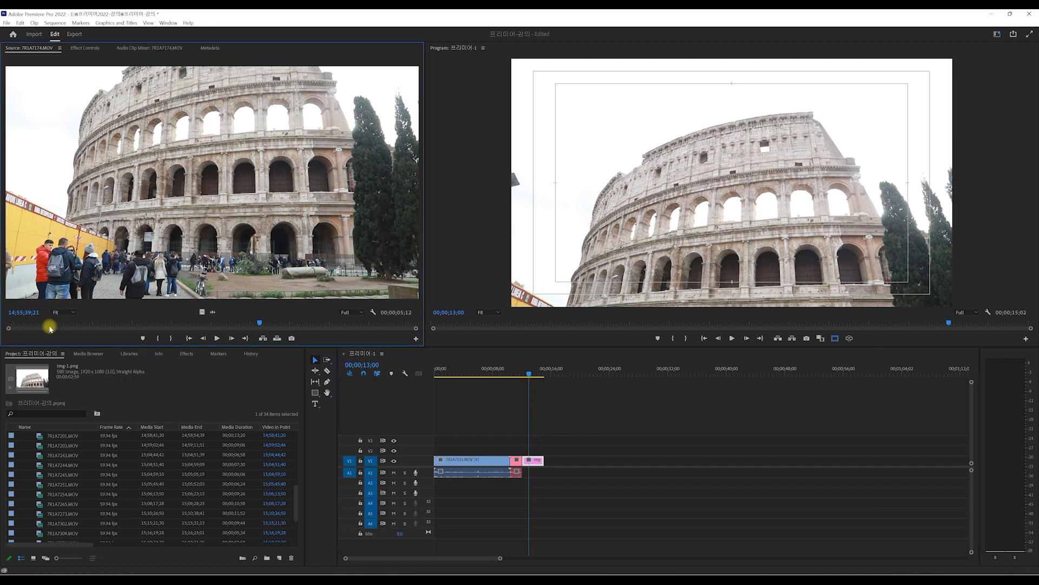
{"action": "left_click_drag", "start_coordinate": [39, 322], "coordinate": [1, 320]}
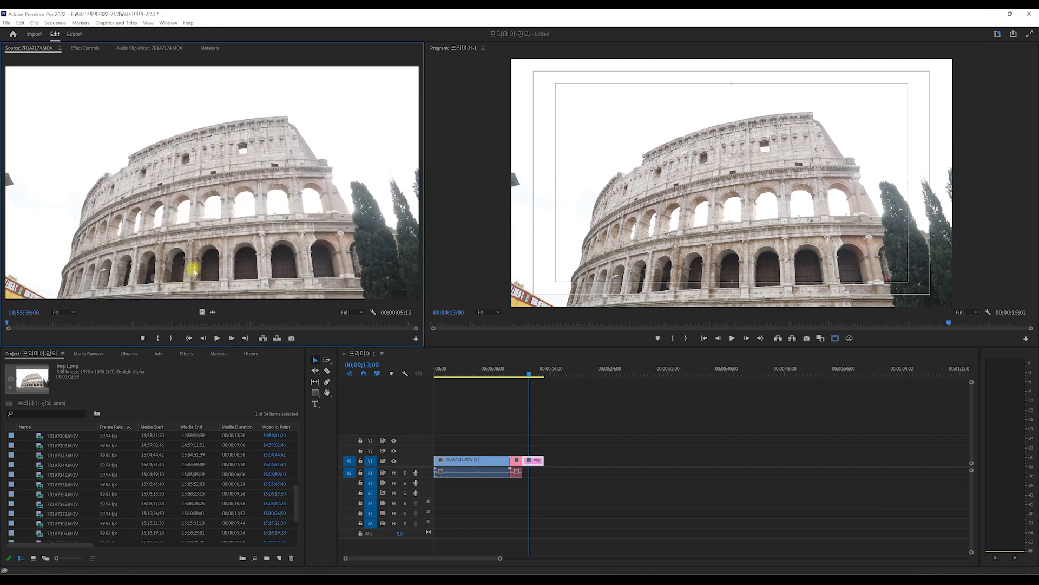
{"action": "left_click_drag", "start_coordinate": [539, 373], "coordinate": [534, 373]}
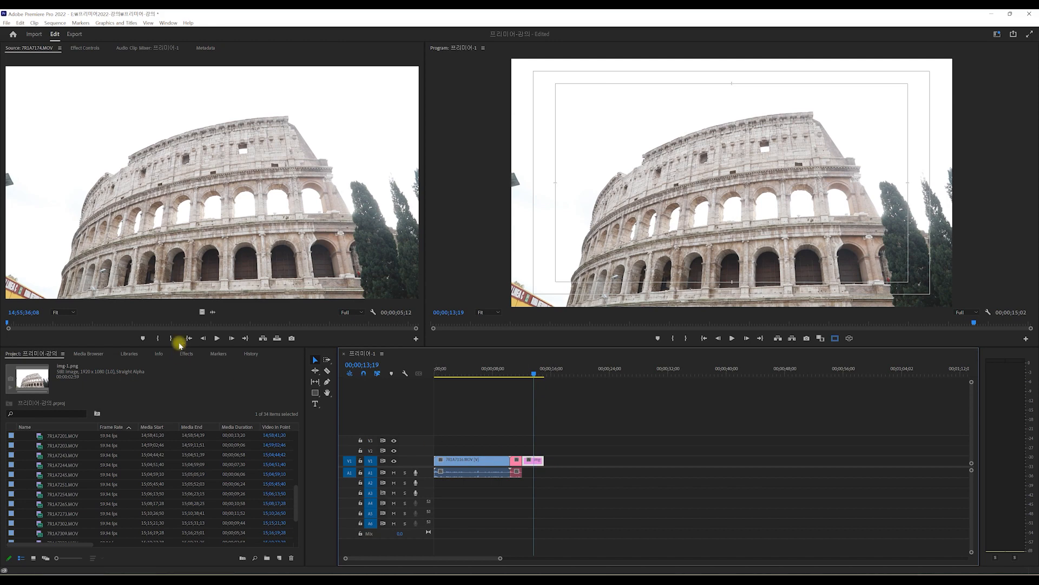
Step: Export the 7R1A7174.MOV frame at 14;55;38;23 as a PNG named img-2, importing it into the project
{"action": "left_click_drag", "start_coordinate": [135, 323], "coordinate": [183, 322]}
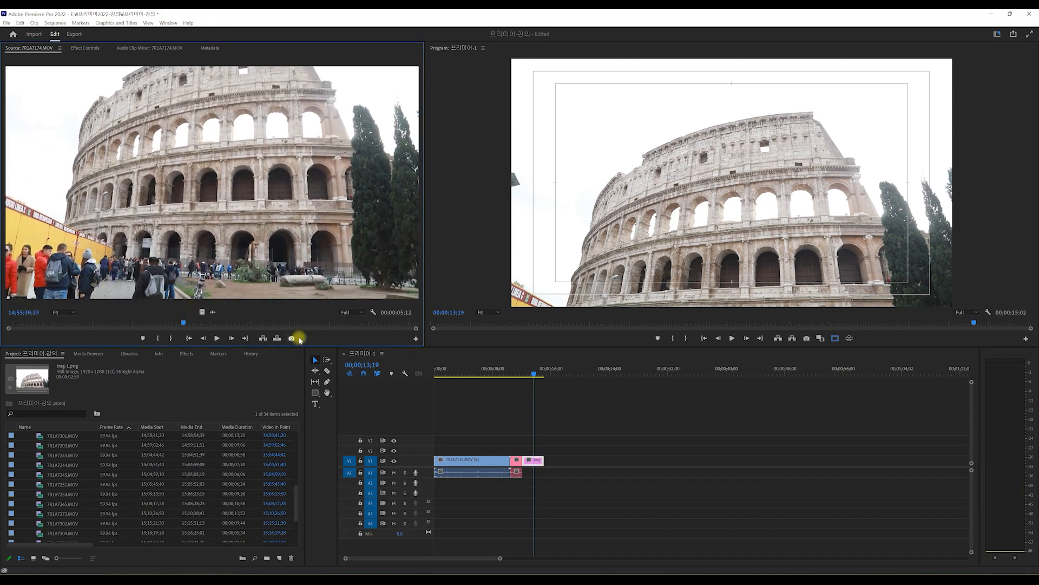
{"action": "left_click", "coordinate": [293, 338]}
{"action": "type", "text": "1"}
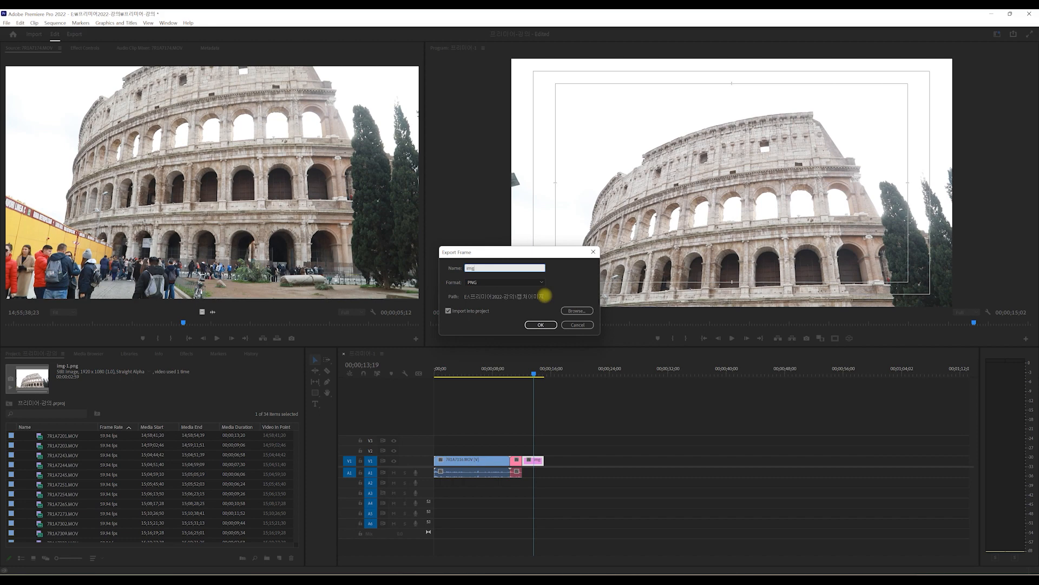
{"action": "left_click", "coordinate": [548, 324]}
Step: Append img-2.png to V1 directly after the img-1.png still, and scrub back across the stills
{"action": "scroll", "coordinate": [78, 489], "scroll_direction": "down", "scroll_amount": 2}
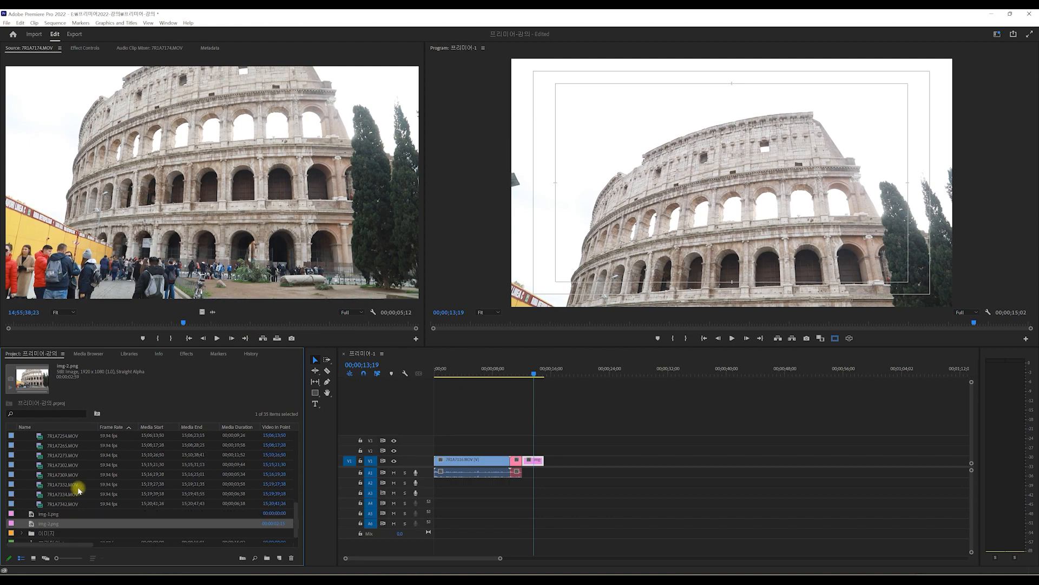
{"action": "left_click_drag", "start_coordinate": [46, 511], "coordinate": [555, 466]}
{"action": "left_click_drag", "start_coordinate": [550, 372], "coordinate": [531, 382]}
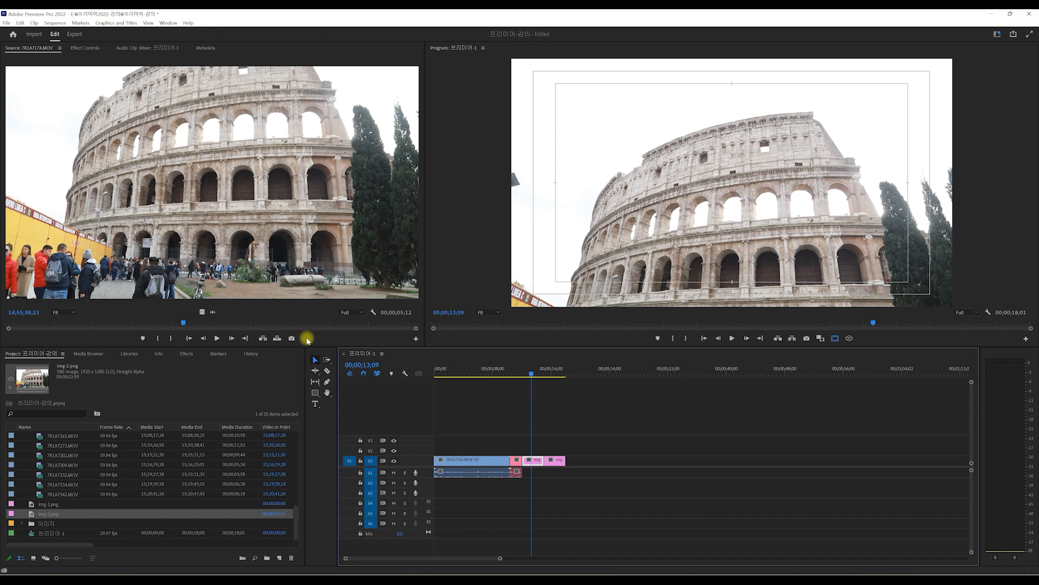
Step: Add the Toggle Proxies and Safe Margins controls to the Source Monitor's button bar, and toggle the safe margins on and off
{"action": "left_click", "coordinate": [416, 339]}
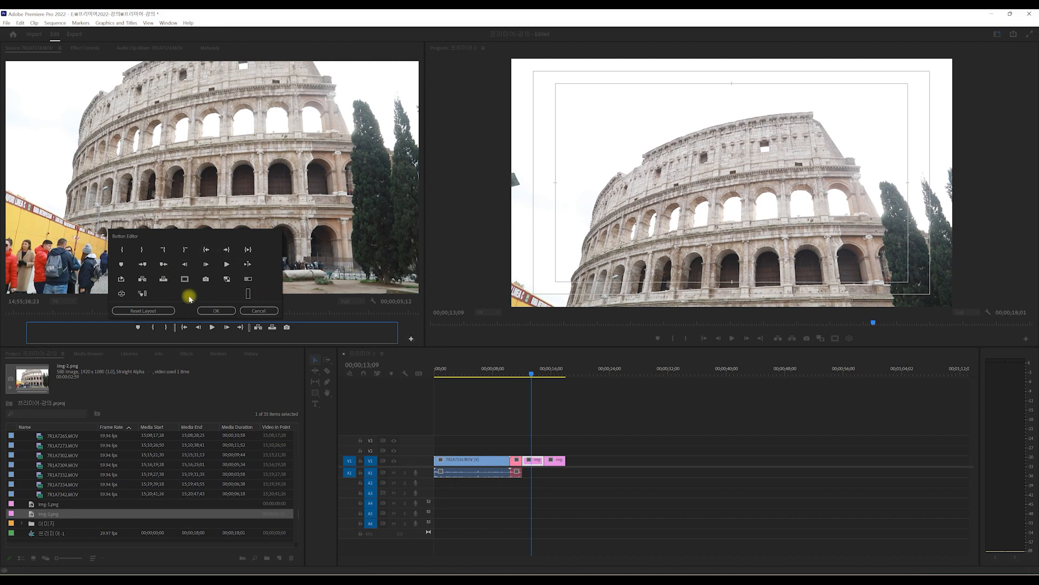
{"action": "left_click_drag", "start_coordinate": [249, 278], "coordinate": [302, 331]}
{"action": "left_click_drag", "start_coordinate": [185, 278], "coordinate": [324, 329]}
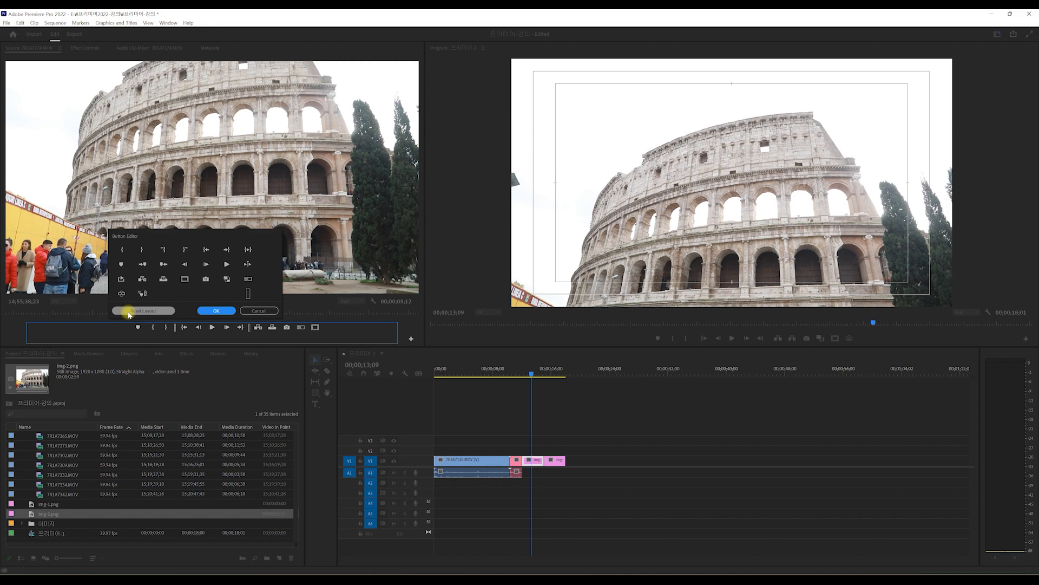
{"action": "left_click", "coordinate": [216, 313]}
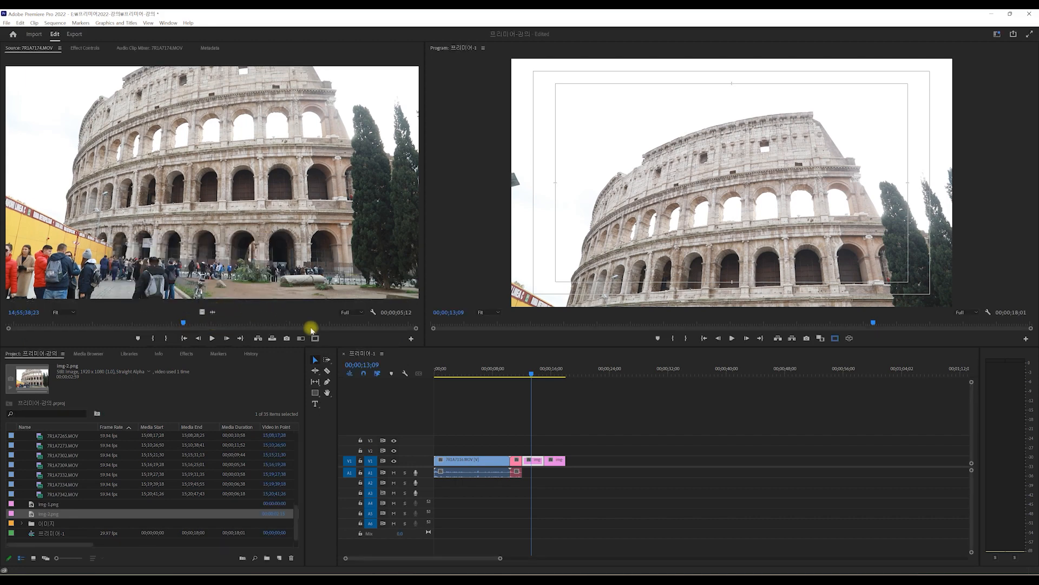
{"action": "left_click", "coordinate": [316, 339]}
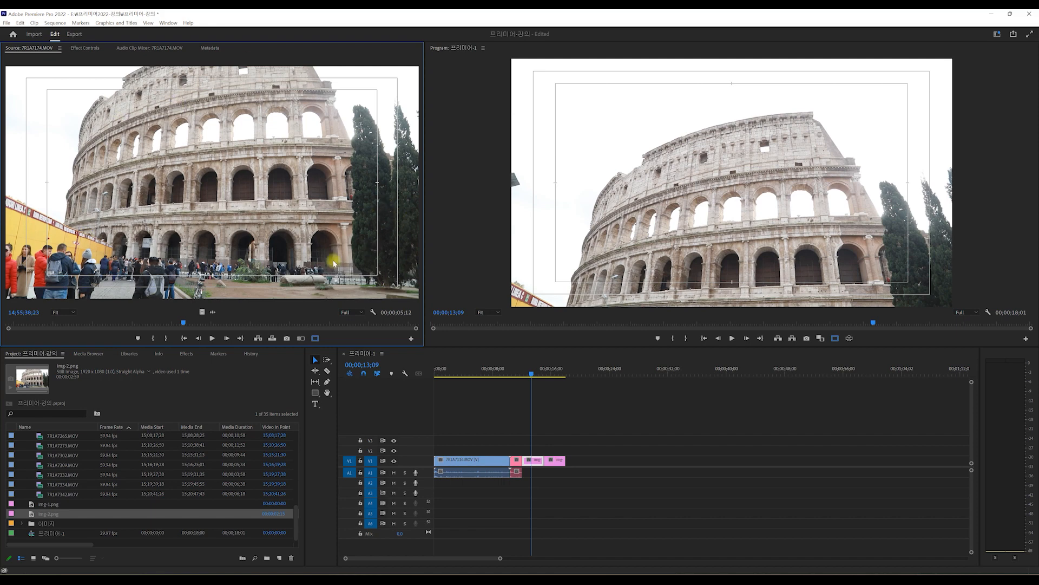
{"action": "left_click", "coordinate": [315, 338]}
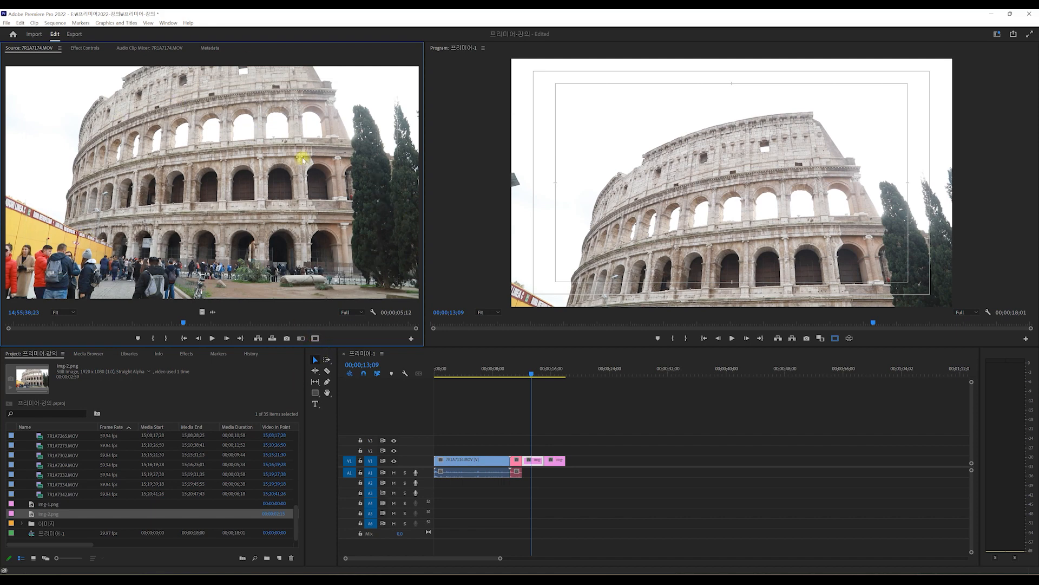